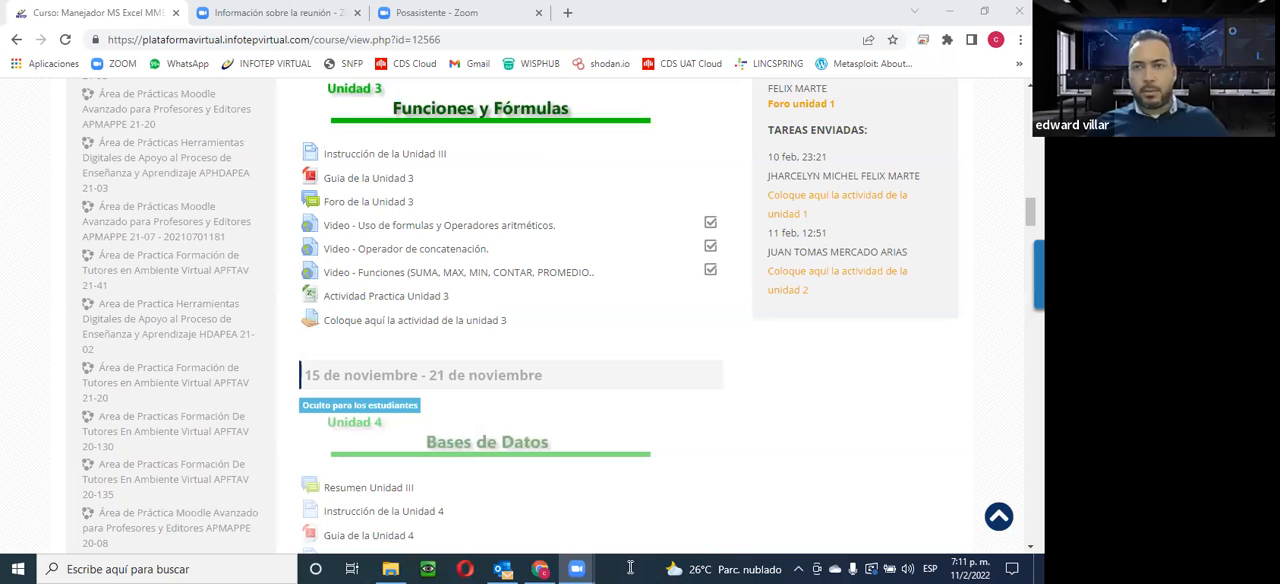
# Look through the course page's recorded sessions and the contents of Units 1 to 4
pyautogui.scroll(3, 620, 363)
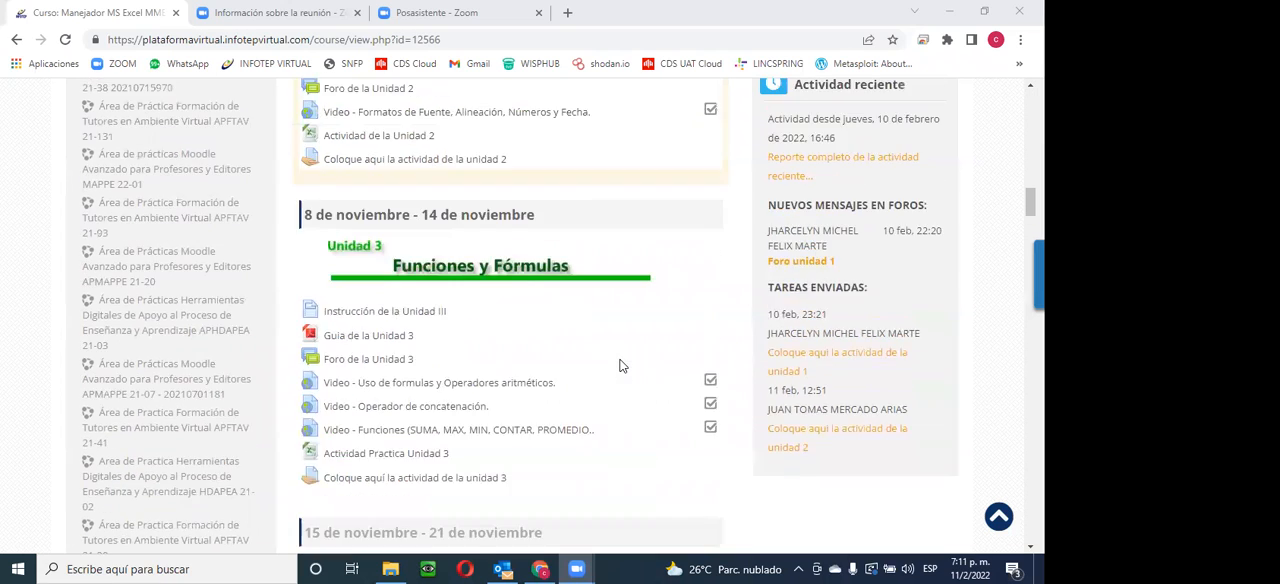
pyautogui.scroll(-2, 619, 366)
pyautogui.scroll(-2, 619, 366)
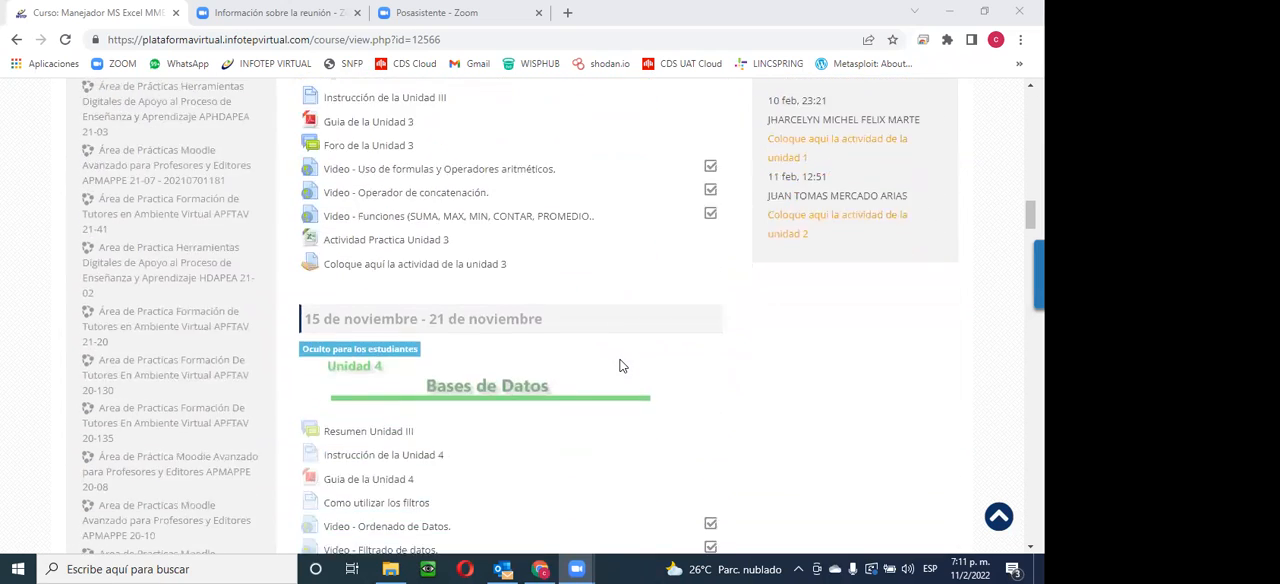
pyautogui.scroll(3, 620, 365)
pyautogui.scroll(2, 620, 363)
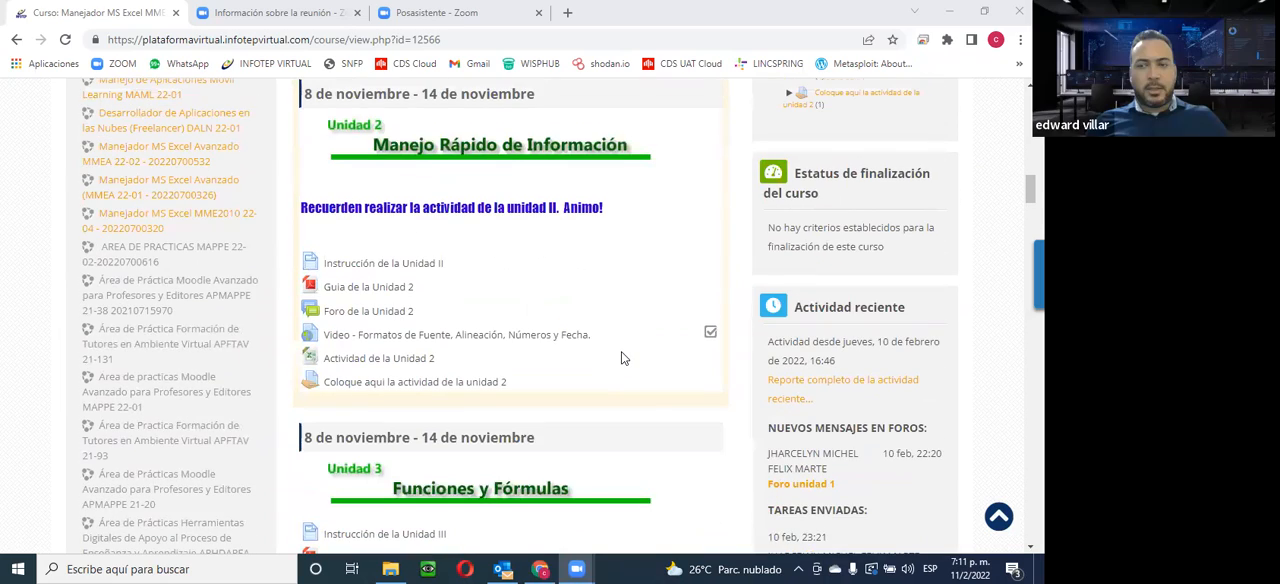
pyautogui.scroll(2, 621, 351)
pyautogui.scroll(2, 621, 351)
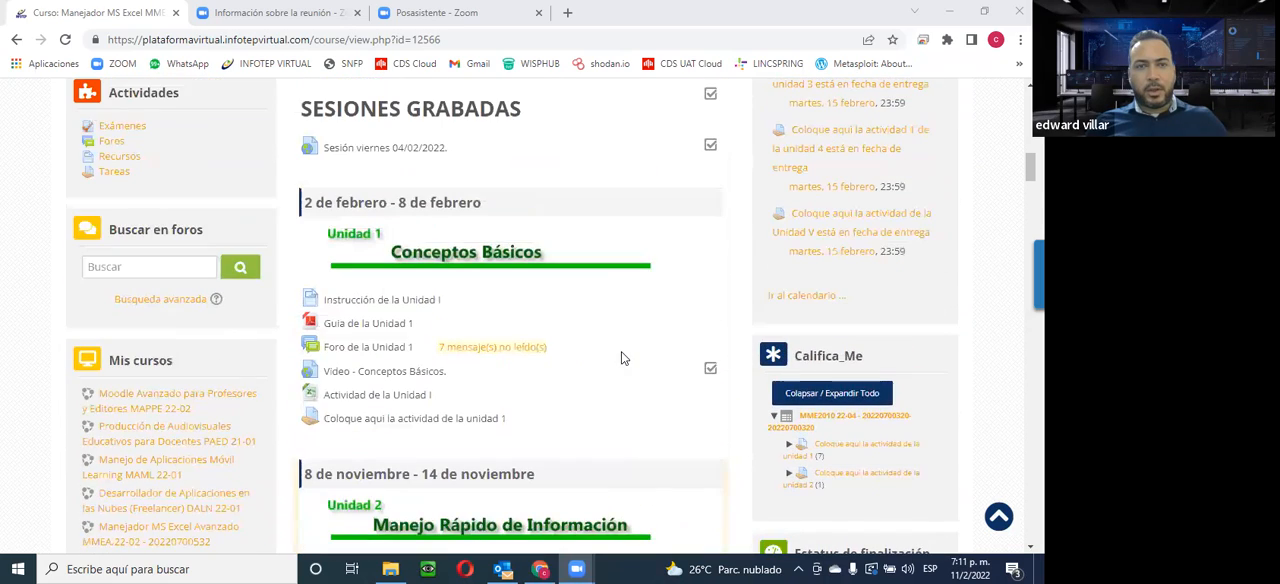
pyautogui.scroll(-2, 371, 288)
pyautogui.scroll(-3, 371, 288)
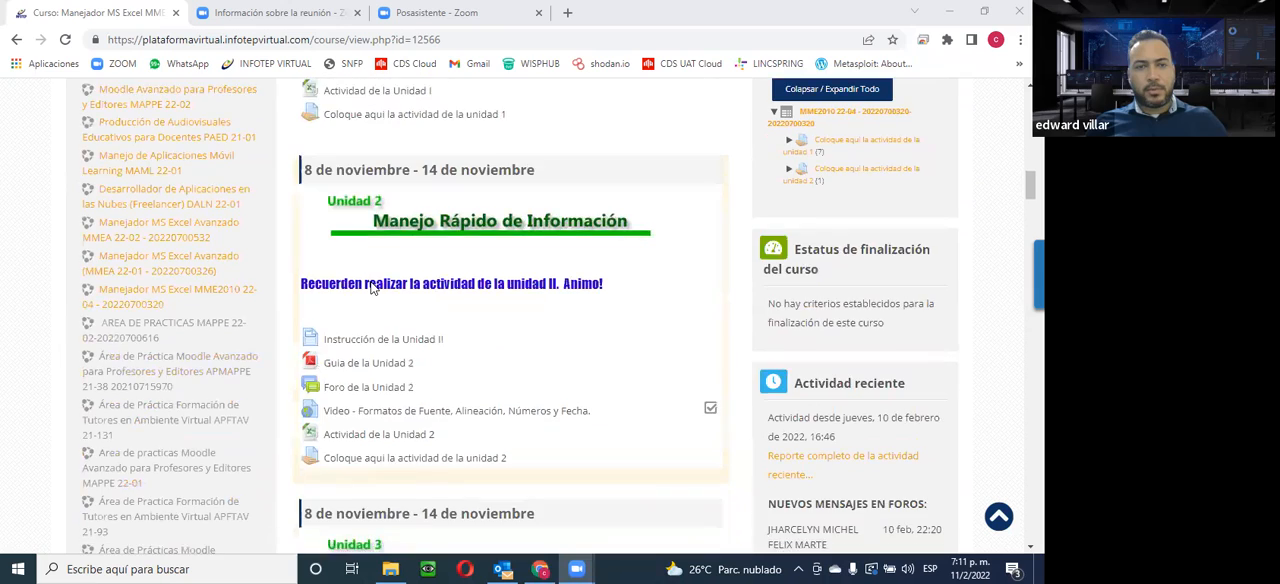
pyautogui.scroll(6, 399, 284)
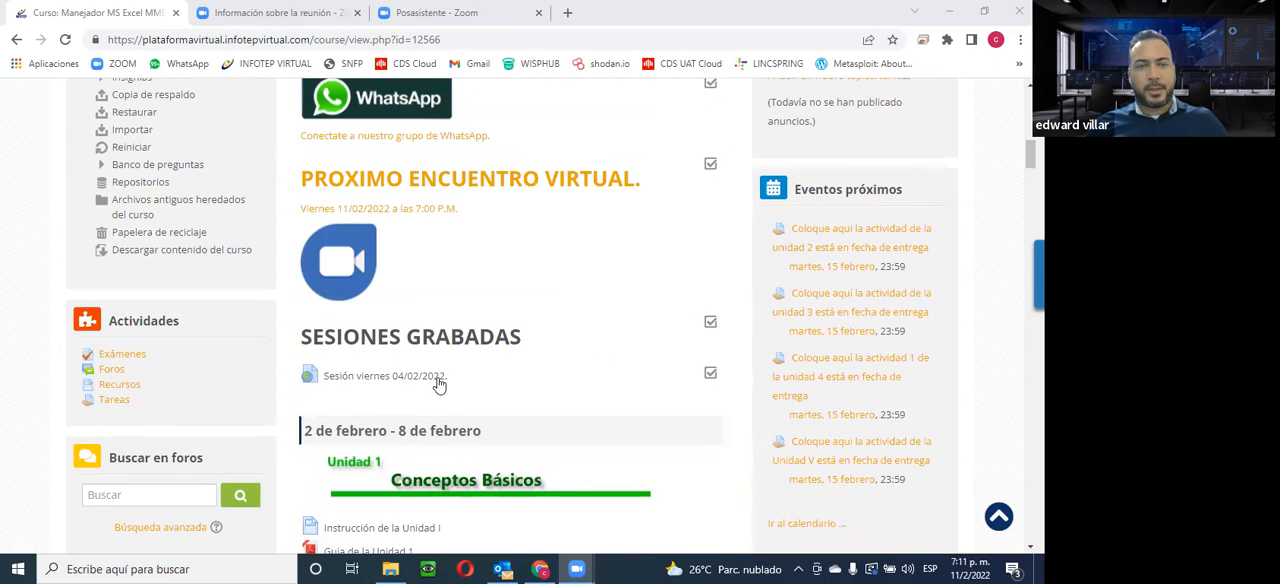
pyautogui.scroll(-7, 438, 384)
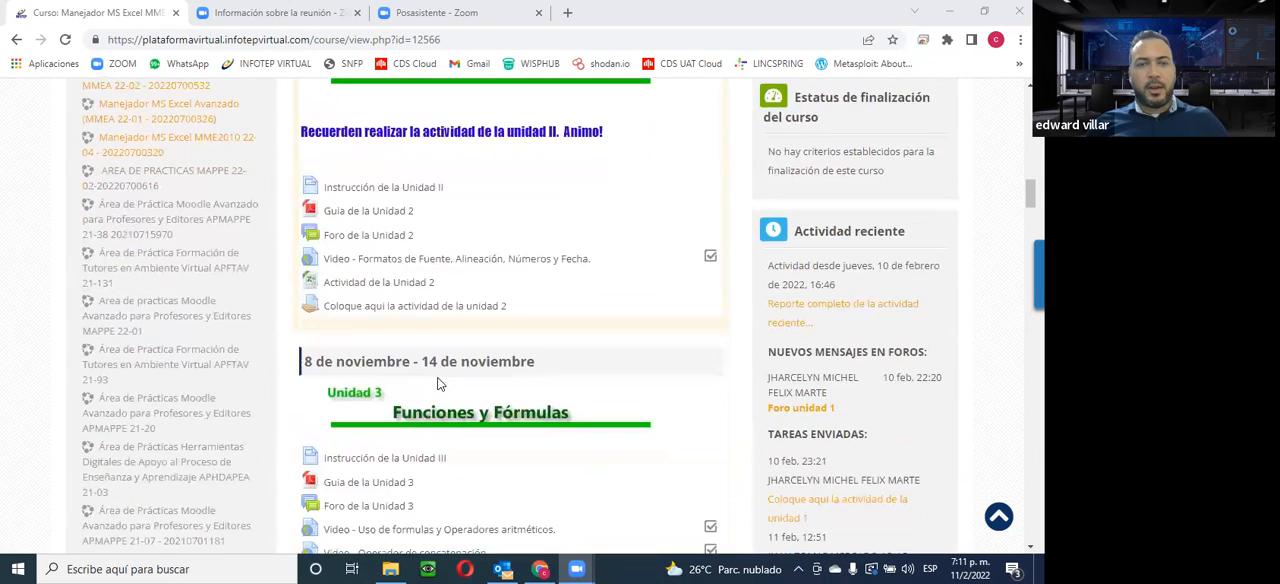
pyautogui.scroll(-2, 438, 384)
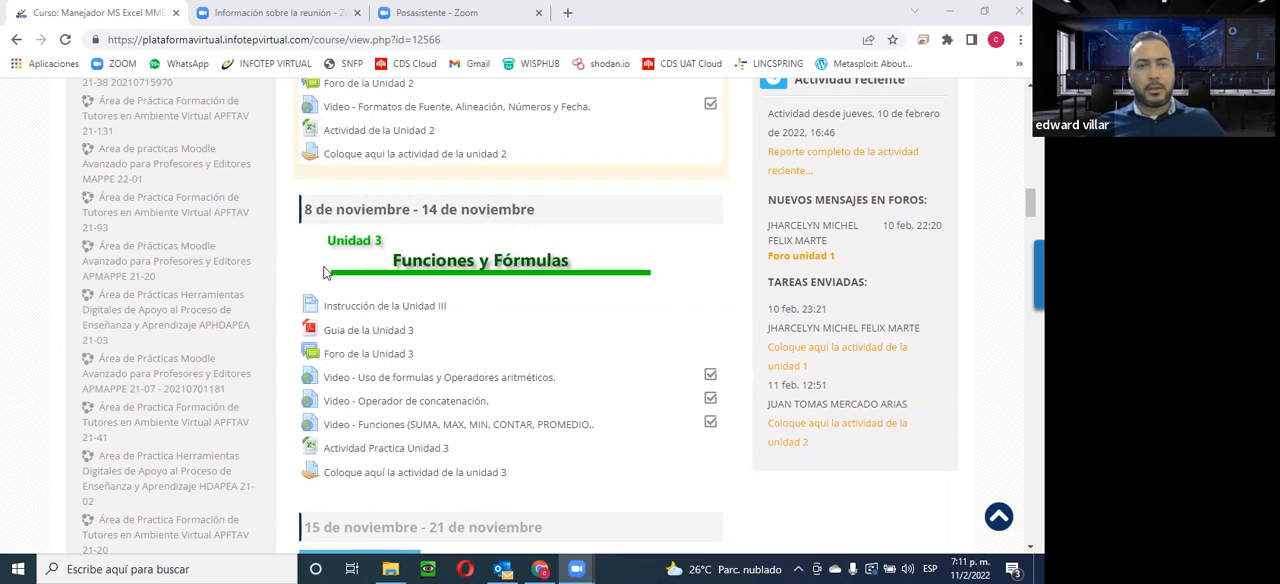
# View the Foro de la Unidad 3 in a separate browser tab, closing that tab when done
pyautogui.rightClick(357, 363)
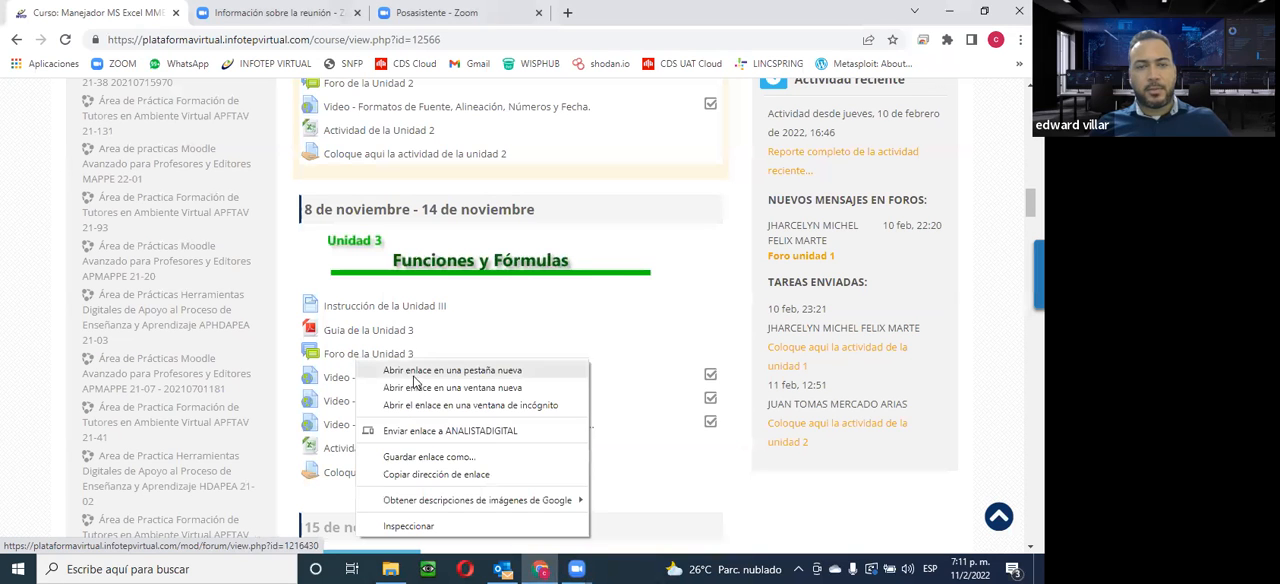
pyautogui.click(414, 372)
pyautogui.hotkey('ctrl', 'Tab')
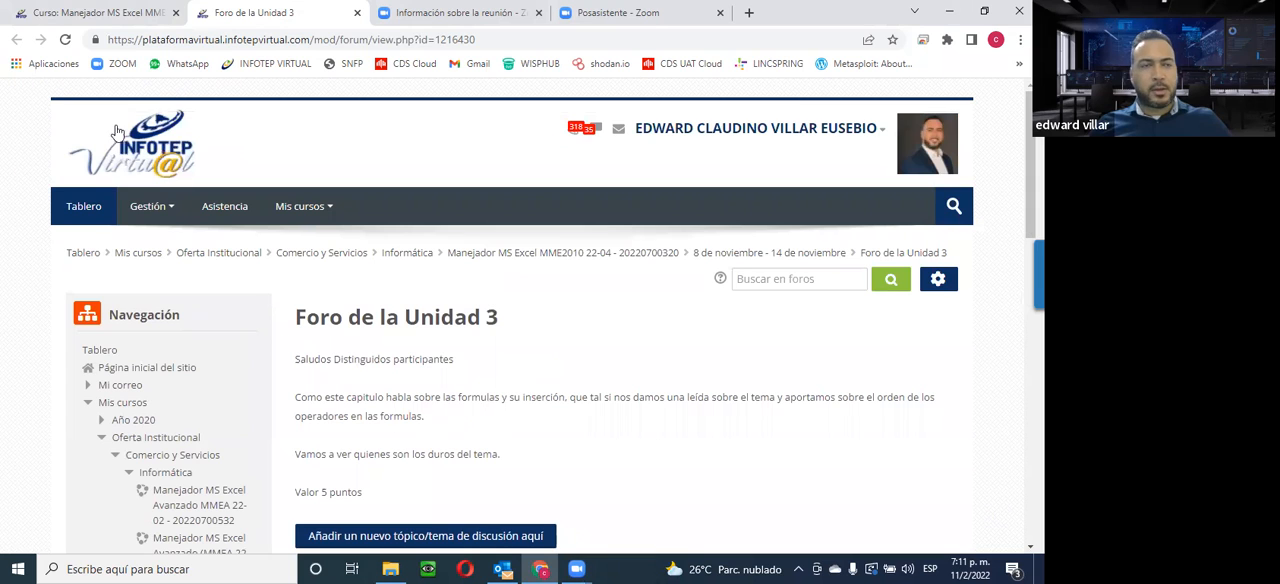
pyautogui.click(357, 12)
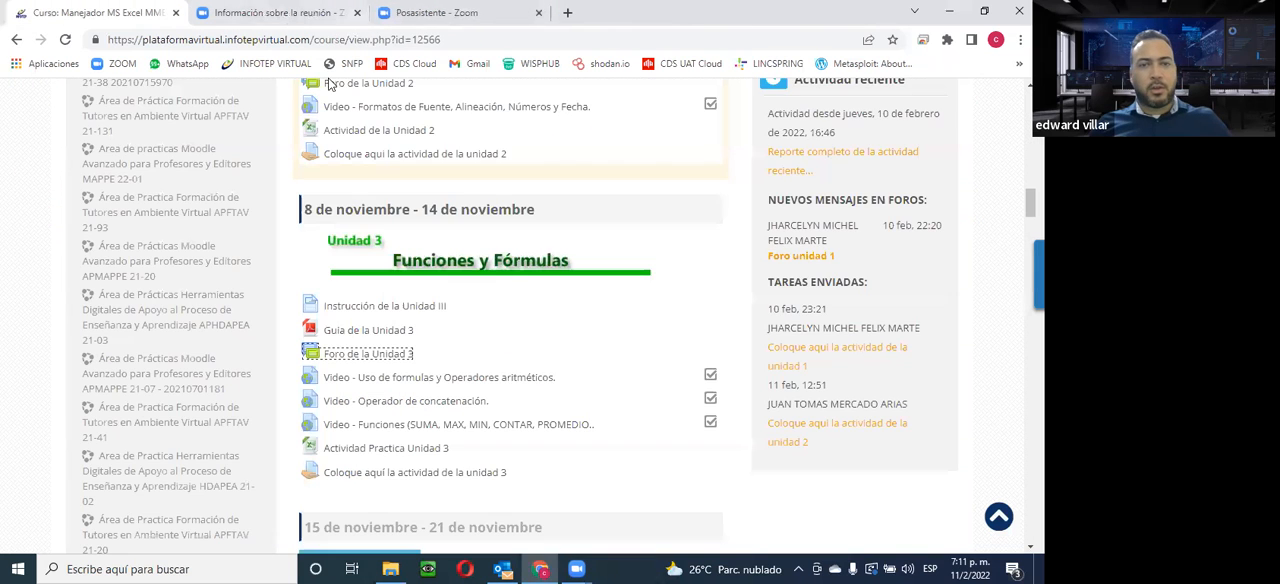
# Open the Foro Socialización from the course's introductory section in a new browser tab and switch to it
pyautogui.scroll(5, 460, 463)
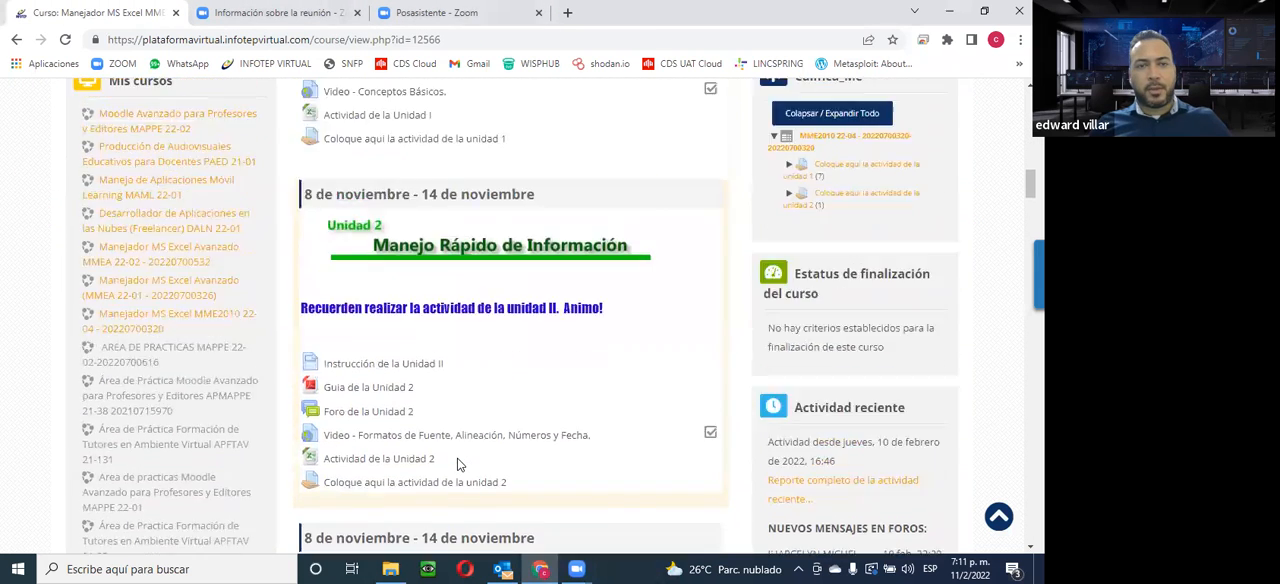
pyautogui.scroll(10, 457, 464)
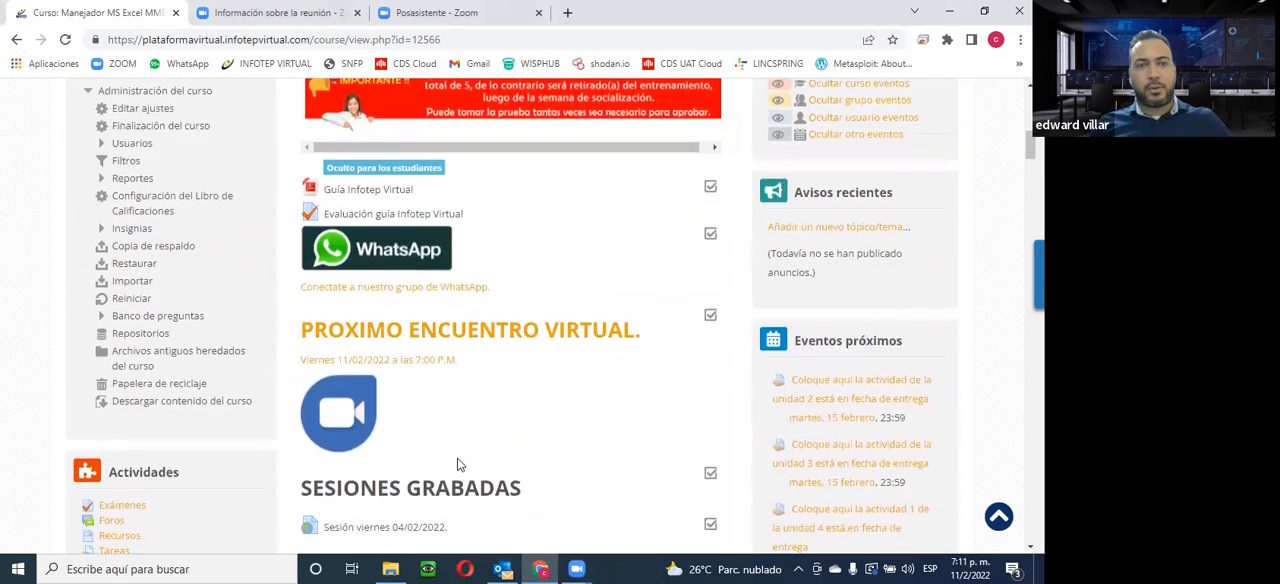
pyautogui.scroll(4, 457, 464)
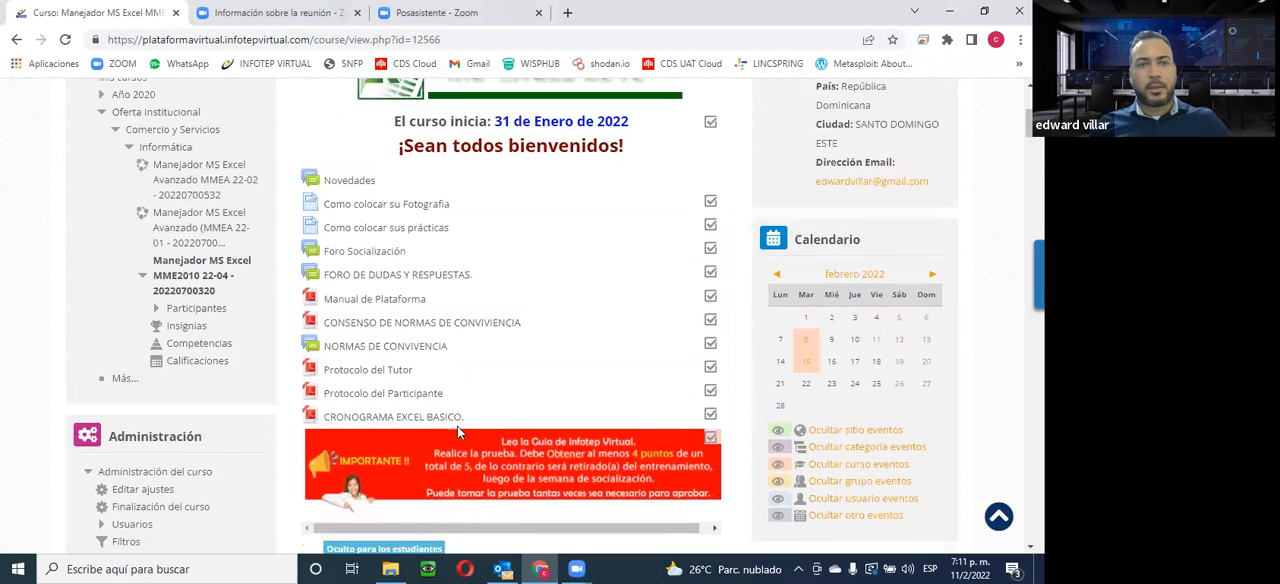
pyautogui.rightClick(367, 256)
pyautogui.click(404, 263)
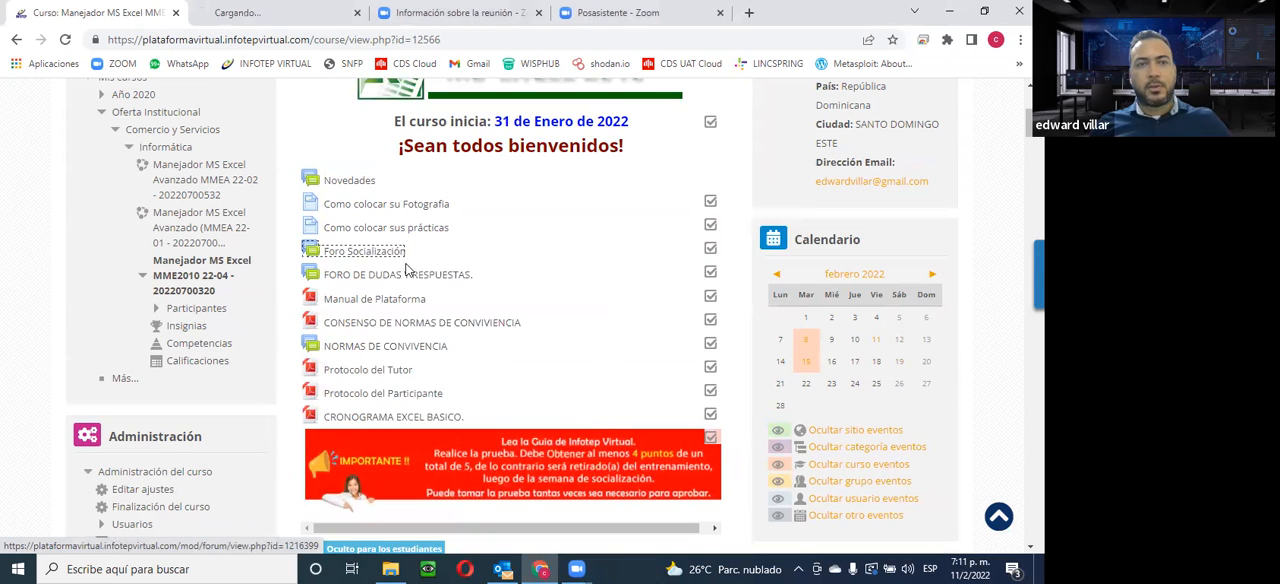
pyautogui.click(296, 17)
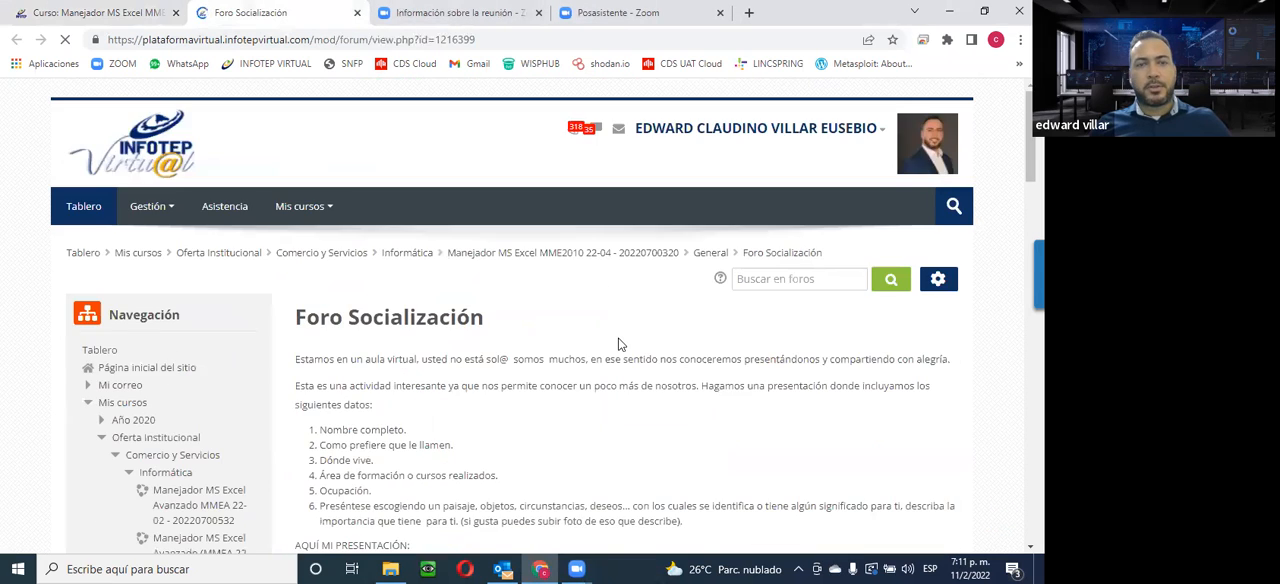
# Read through the Foro Socialización instructions, sample presentation and reply requirements, and close the forum's tab
pyautogui.scroll(-5, 620, 340)
pyautogui.scroll(-4, 620, 338)
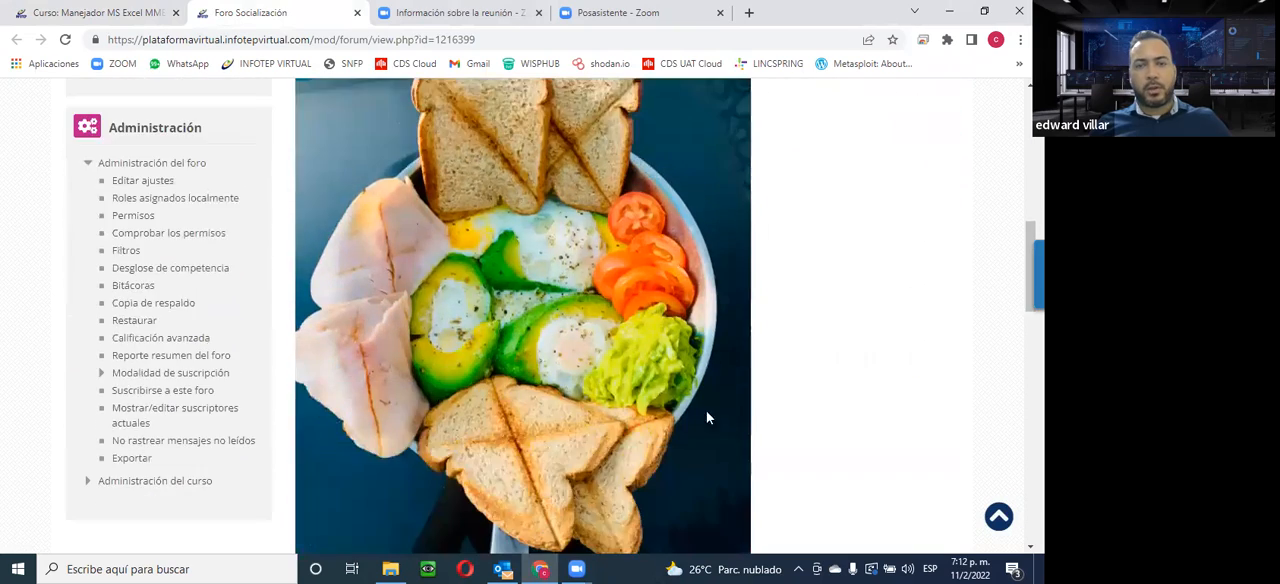
pyautogui.scroll(-10, 689, 425)
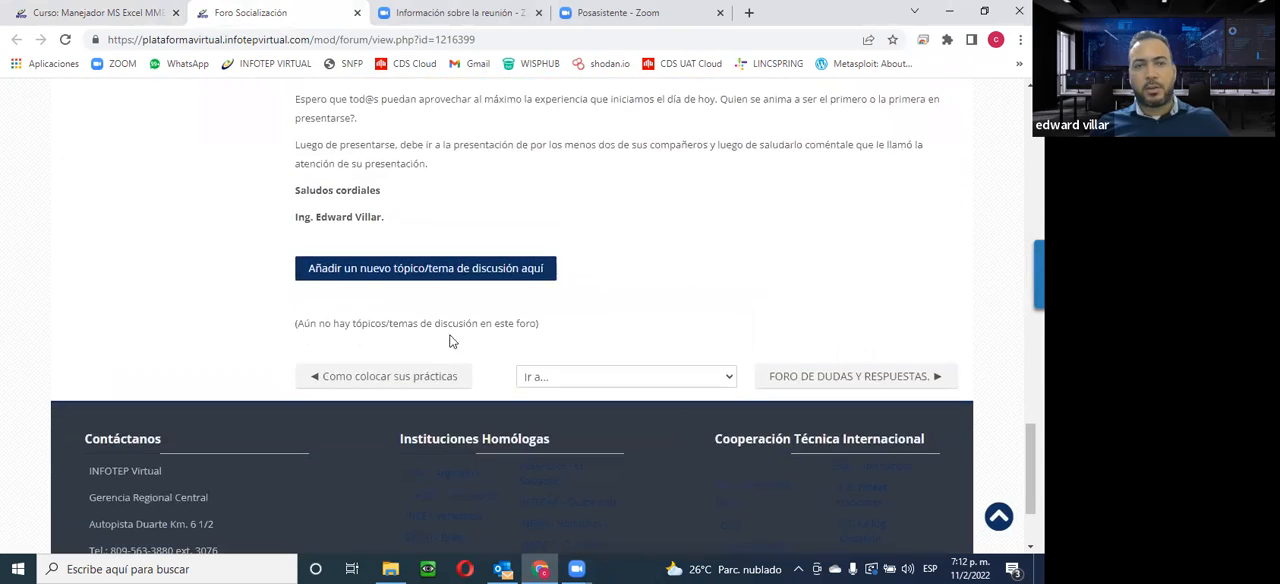
pyautogui.scroll(3, 400, 290)
pyautogui.scroll(-2, 407, 260)
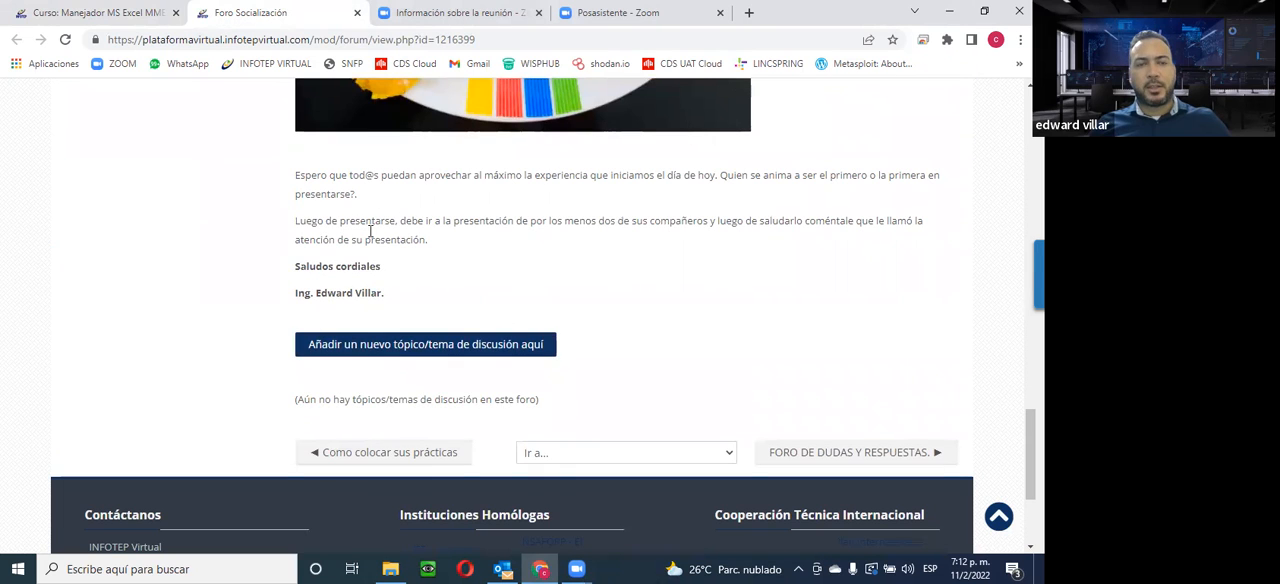
pyautogui.scroll(6, 757, 400)
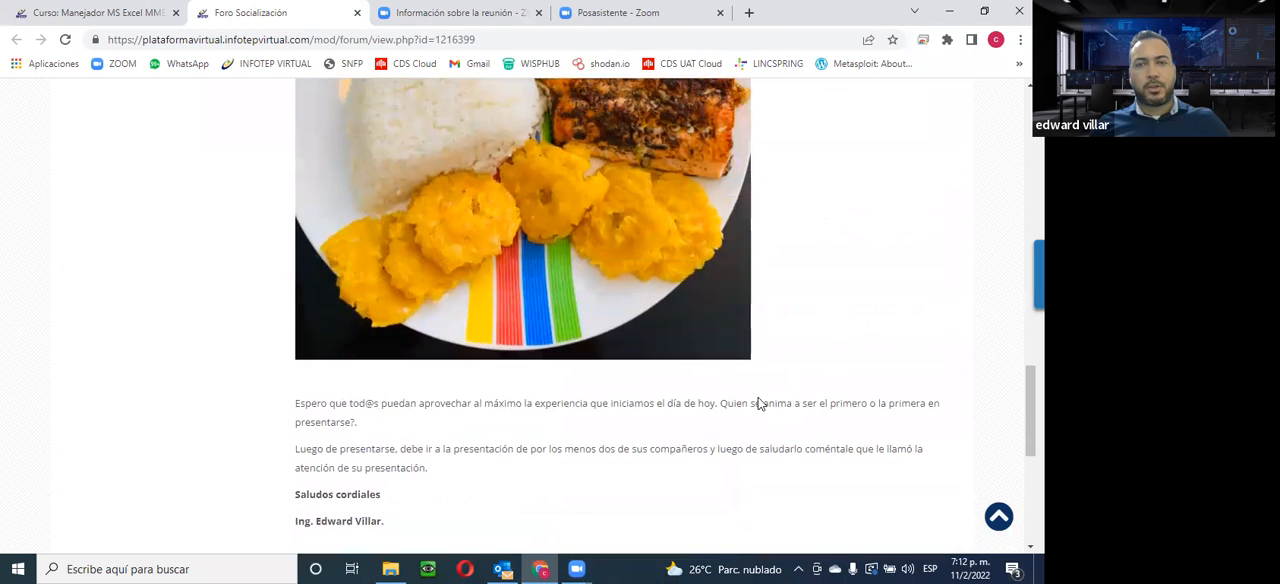
pyautogui.scroll(6, 586, 491)
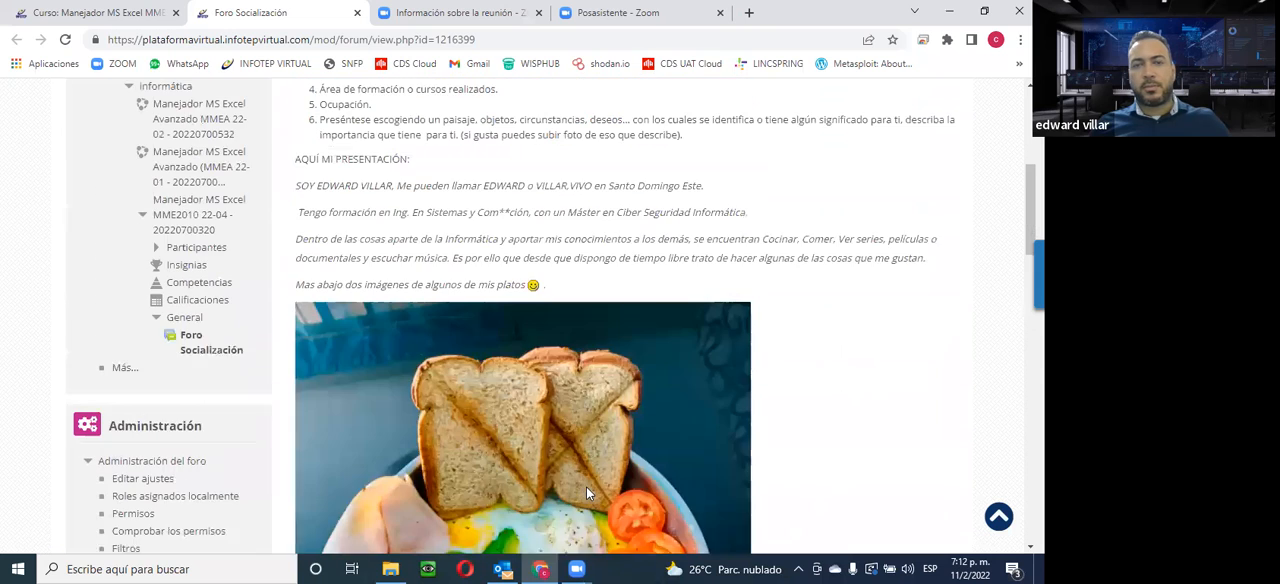
pyautogui.scroll(5, 497, 295)
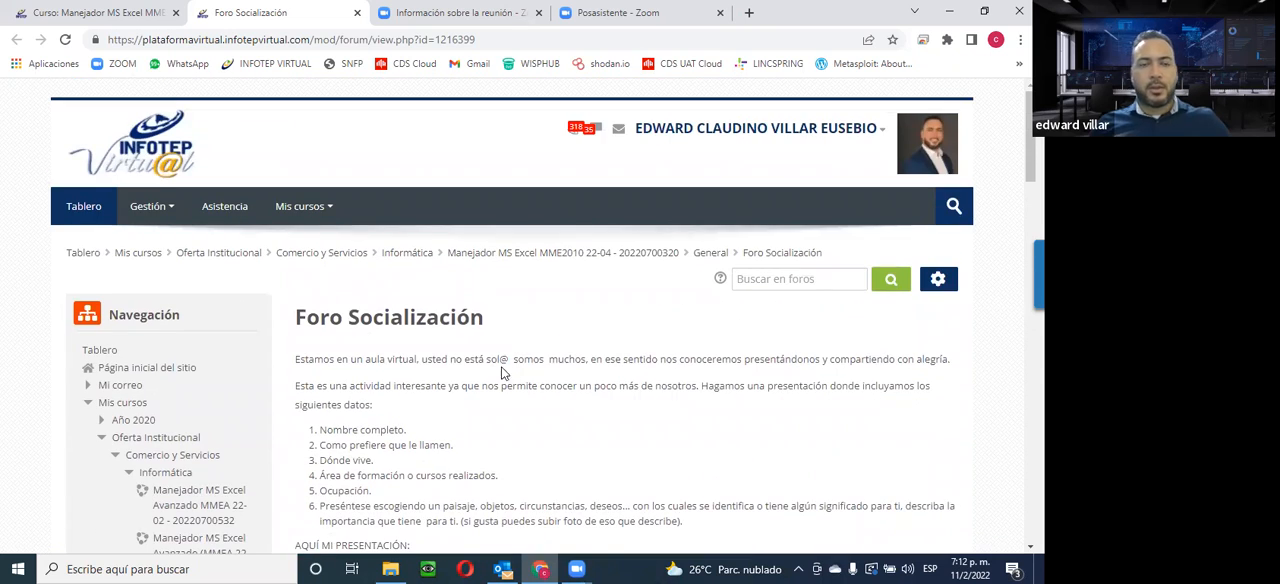
pyautogui.click(357, 12)
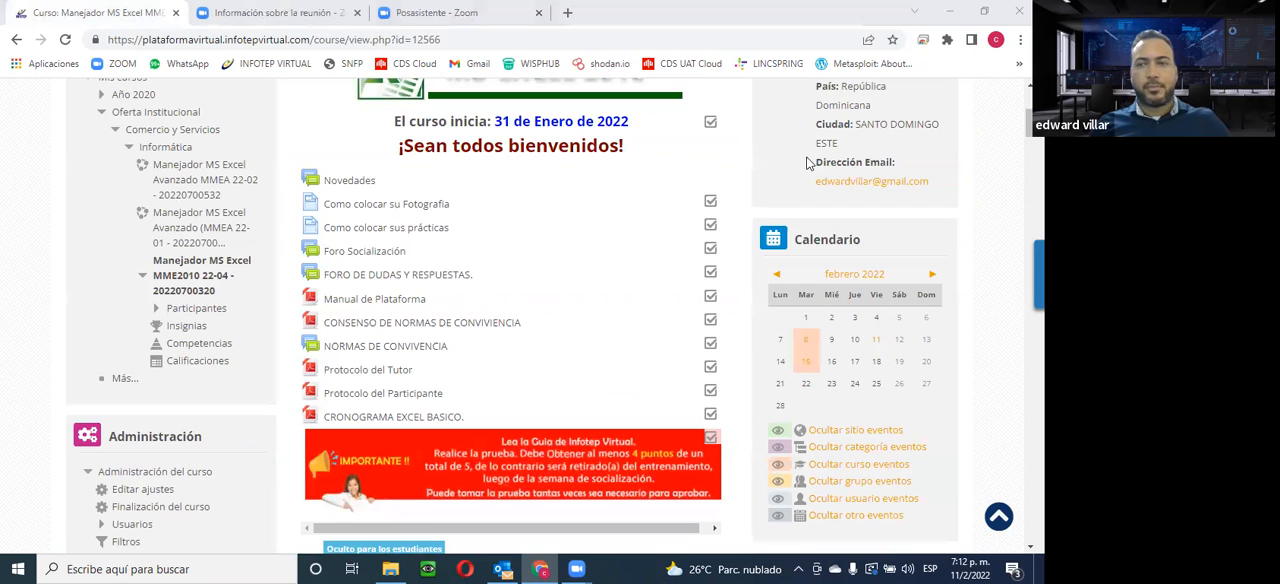
# Examine the course page from its introductory resources down to the Unit 3 videos and activities
pyautogui.scroll(-3, 432, 330)
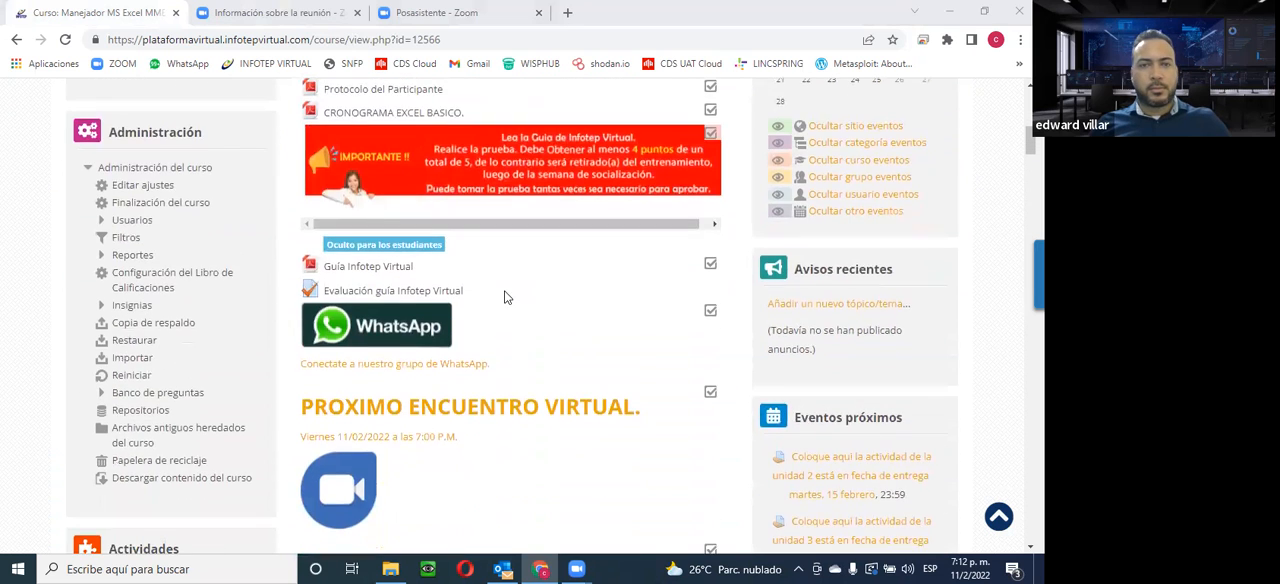
pyautogui.scroll(2, 506, 294)
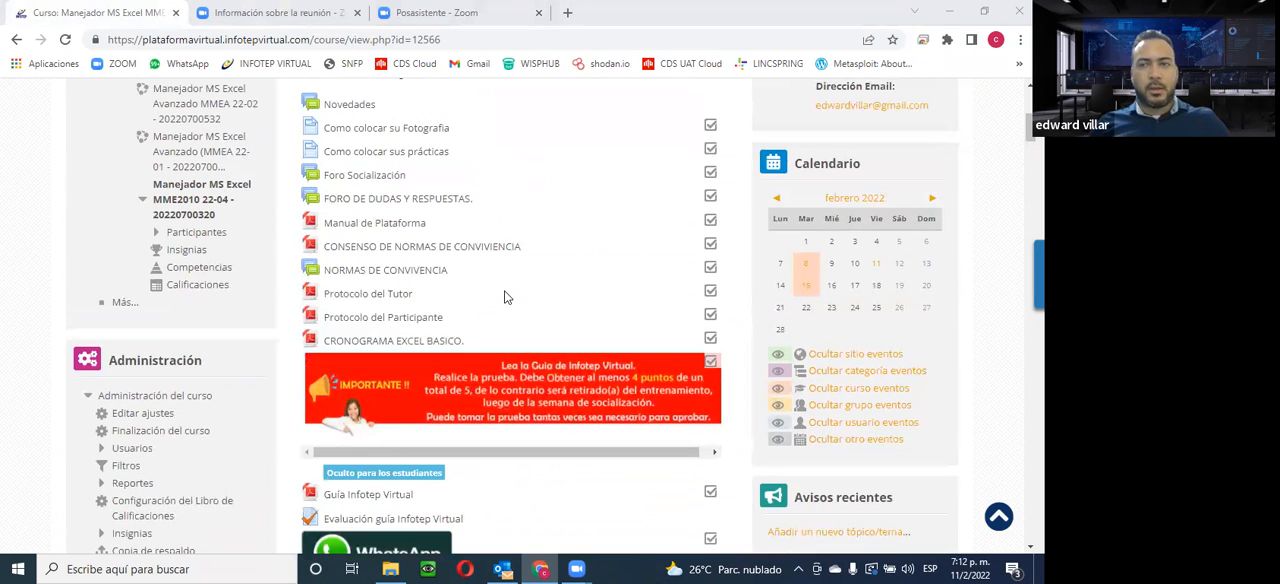
pyautogui.scroll(1, 506, 296)
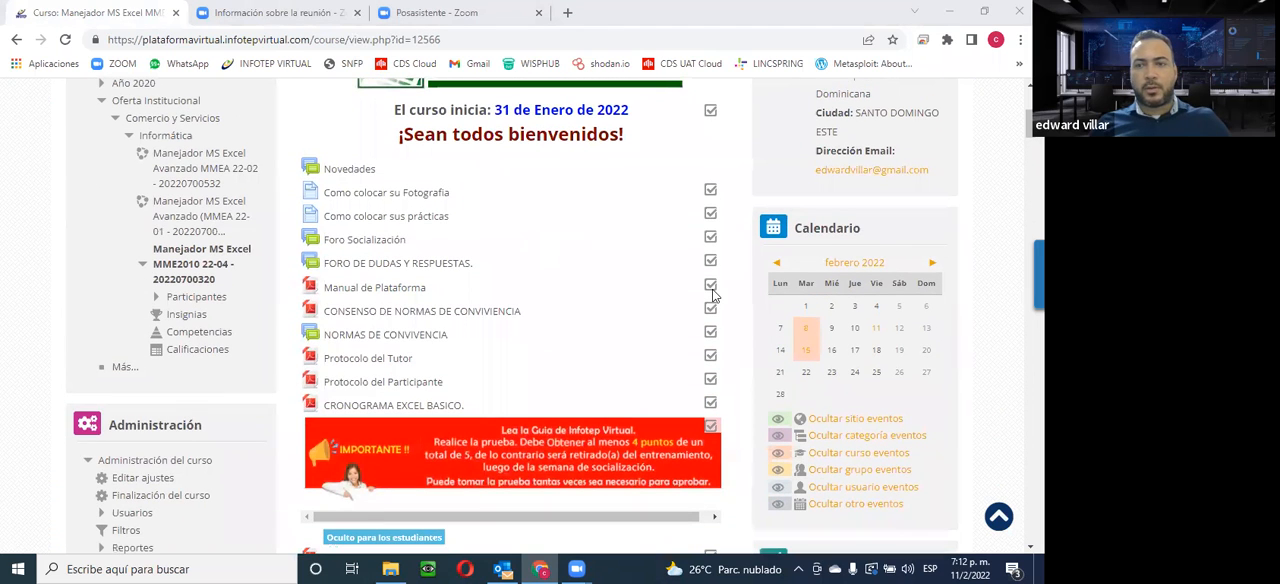
pyautogui.scroll(-1, 713, 294)
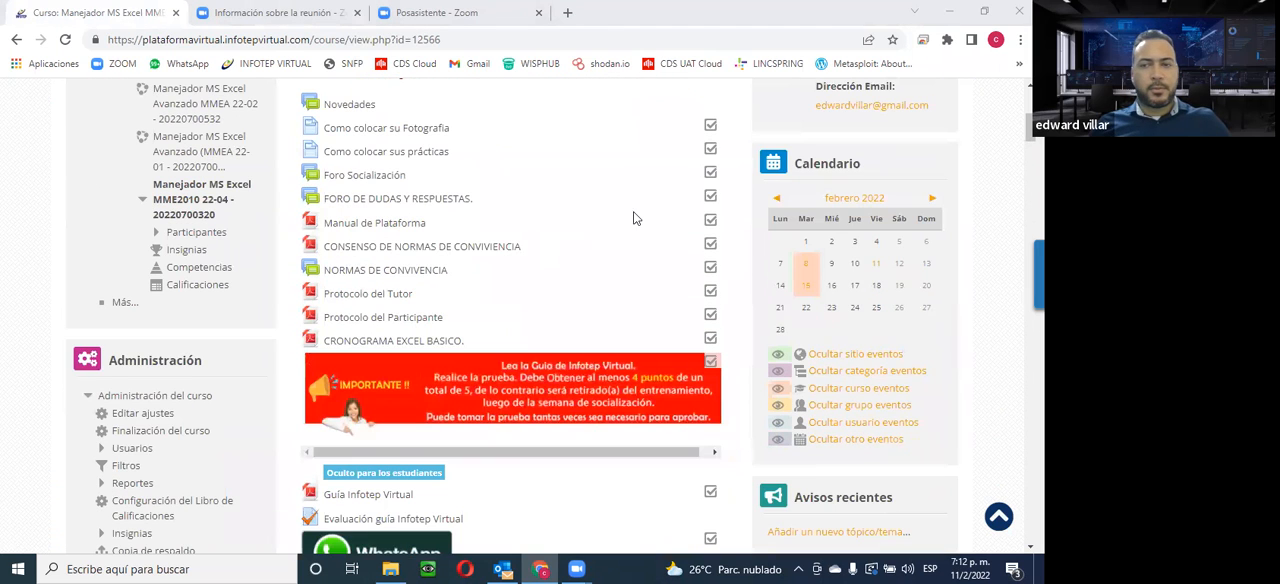
pyautogui.scroll(-2, 527, 218)
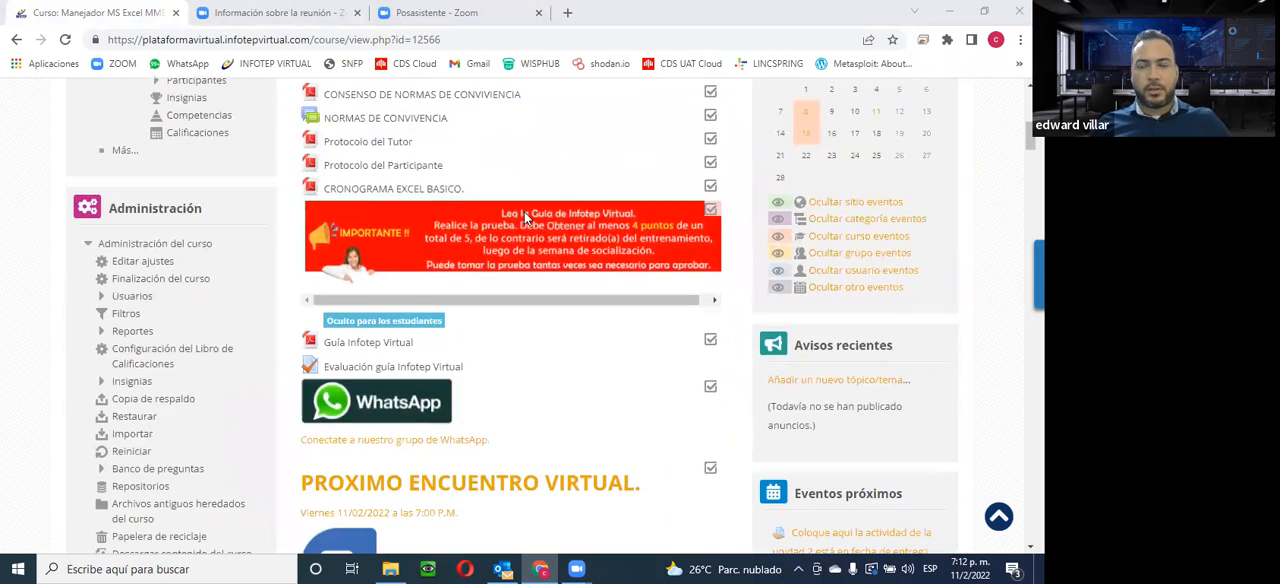
pyautogui.scroll(-2, 527, 218)
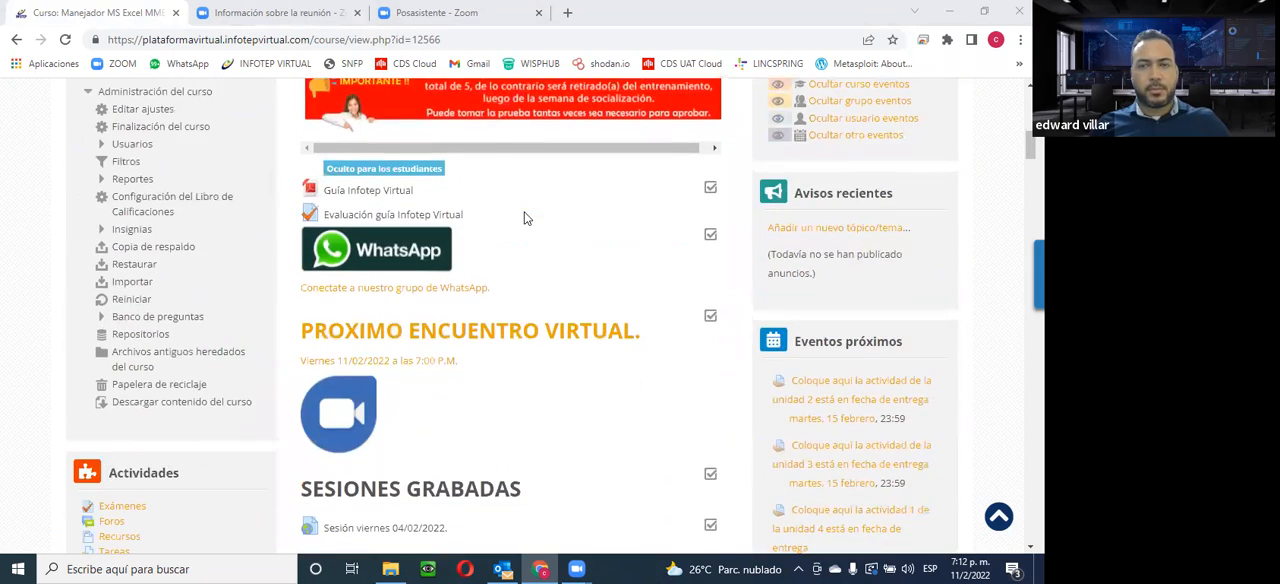
pyautogui.scroll(-15, 527, 218)
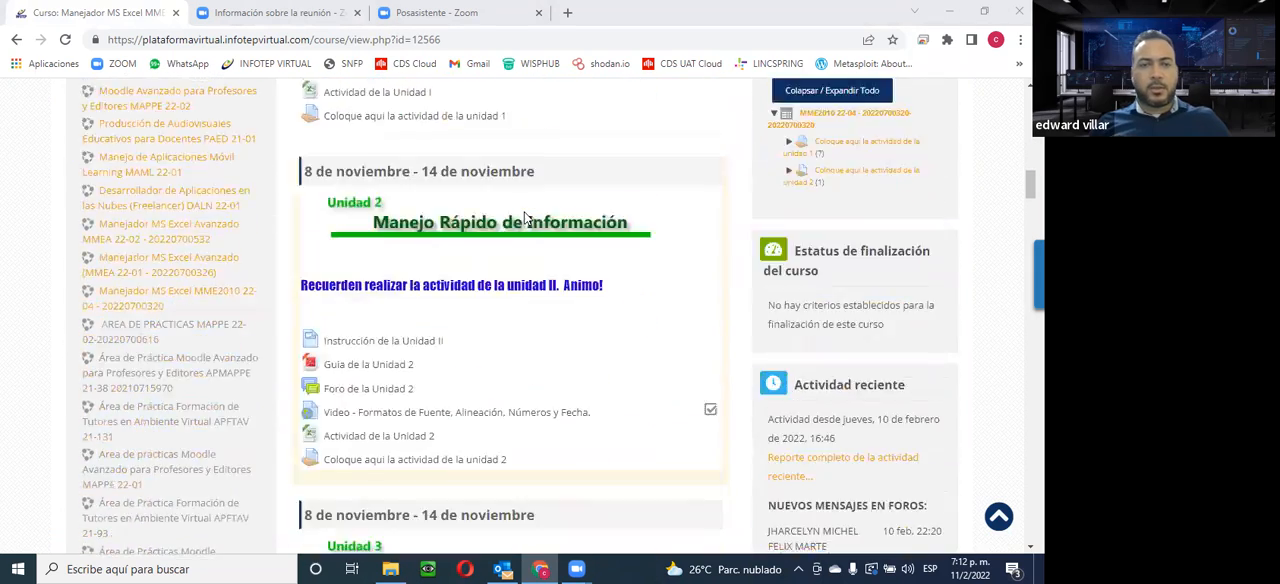
pyautogui.scroll(-2, 527, 218)
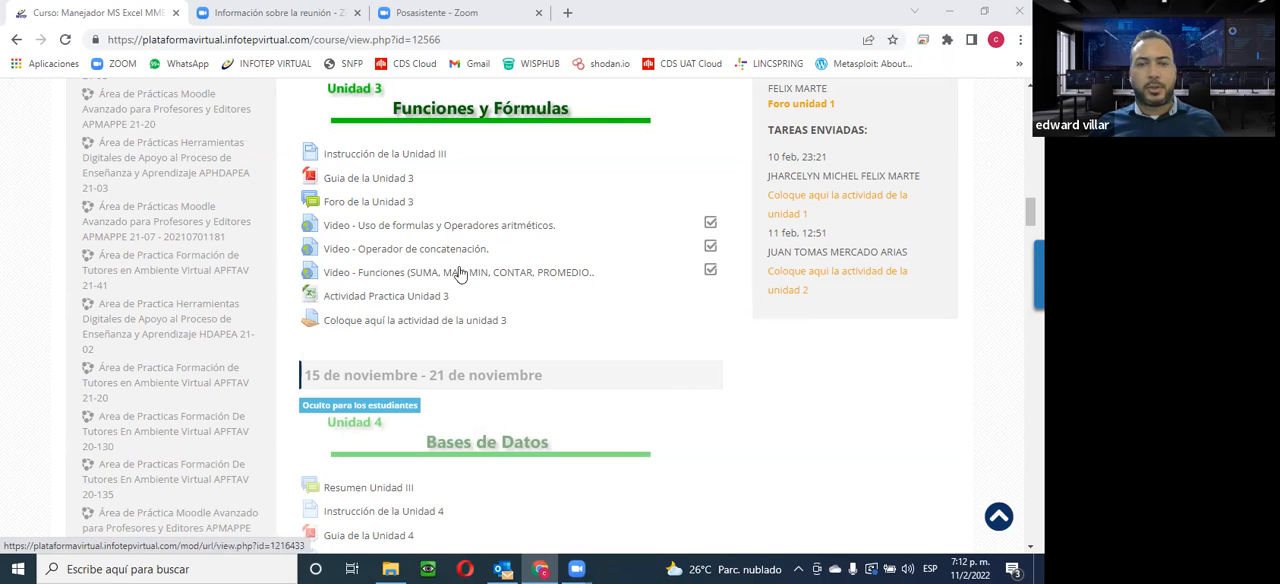
# Download the Actividad Practica Unidad 3 workbook and open it in Excel in a maximized window
pyautogui.click(408, 298)
pyautogui.click(48, 533)
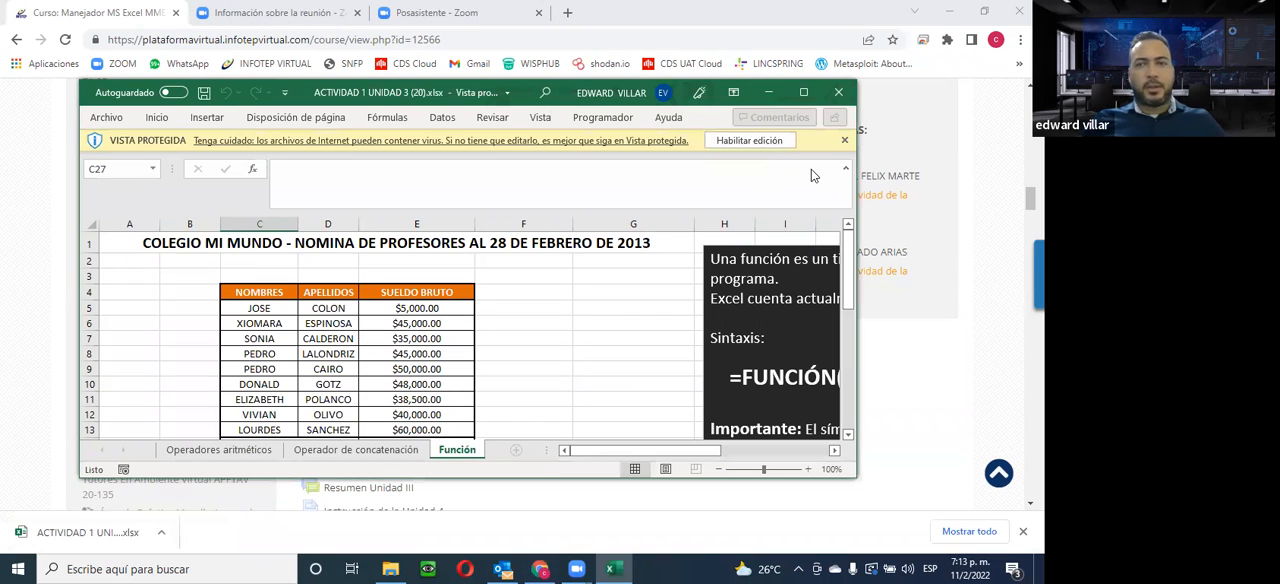
pyautogui.click(805, 93)
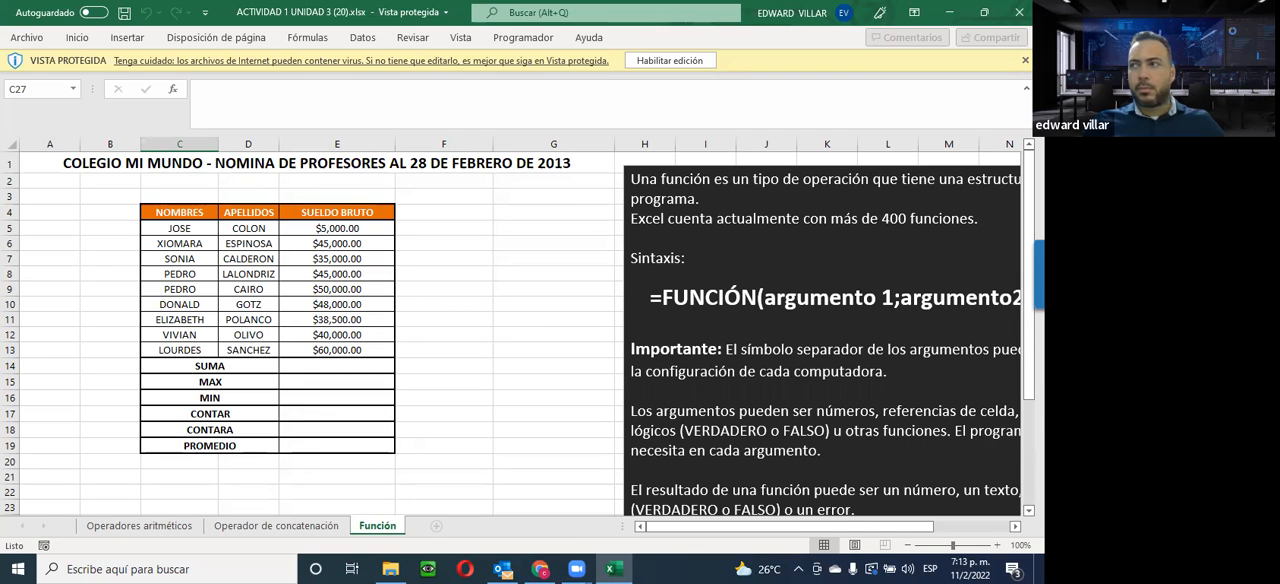
# Enable editing of the protected workbook and show the Operadores aritméticos sheet
pyautogui.scroll(-2, 500, 305)
pyautogui.scroll(2, 500, 305)
pyautogui.click(663, 61)
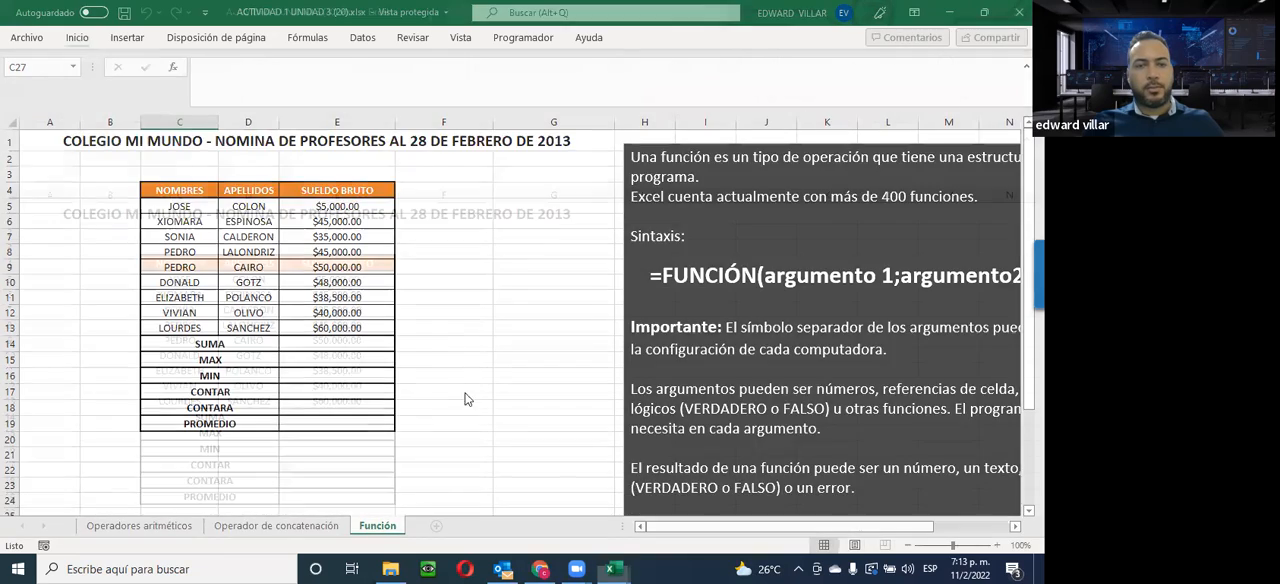
pyautogui.click(98, 537)
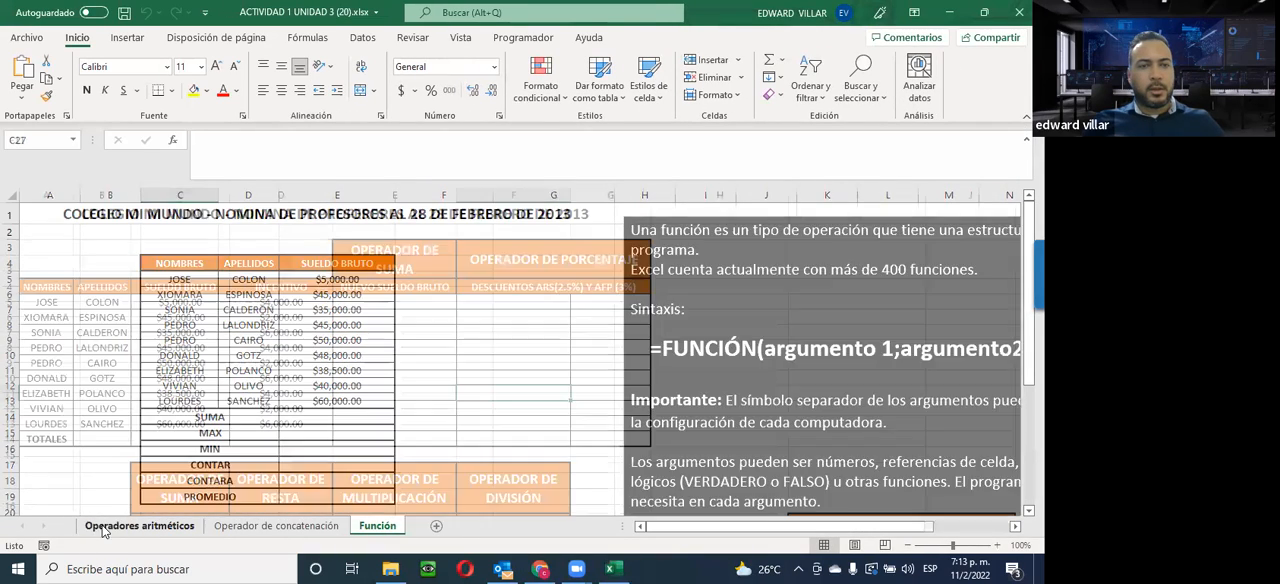
# Look over the Operadores aritméticos, Operador de concatenación and Función sheets and return to Operadores aritméticos
pyautogui.scroll(-2, 285, 505)
pyautogui.scroll(-3, 285, 505)
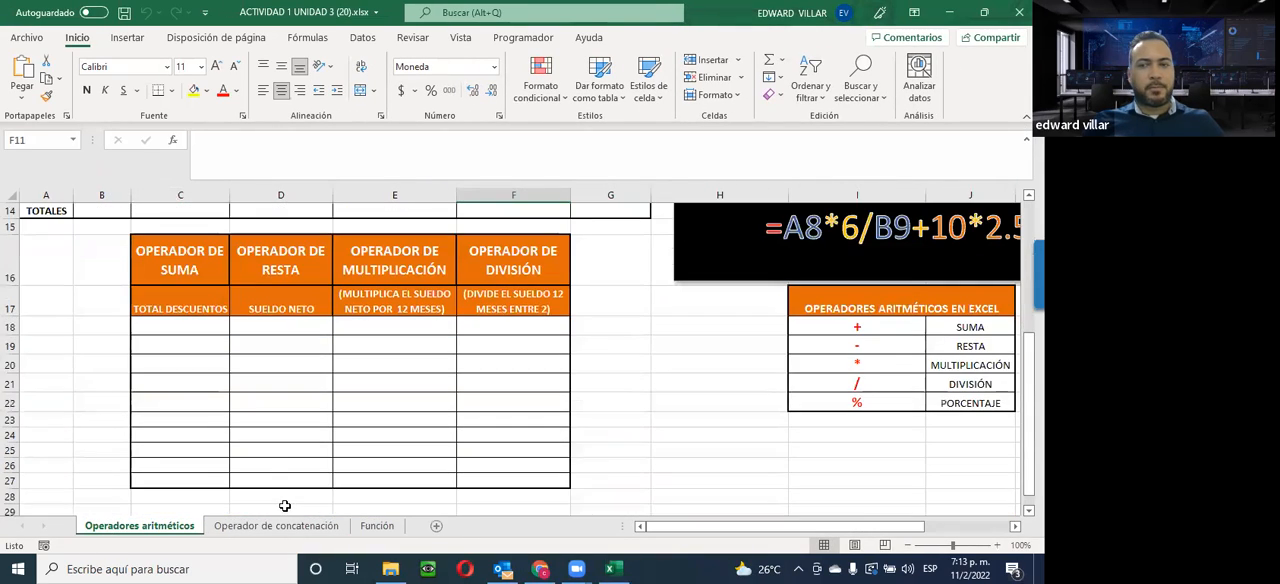
pyautogui.scroll(4, 285, 505)
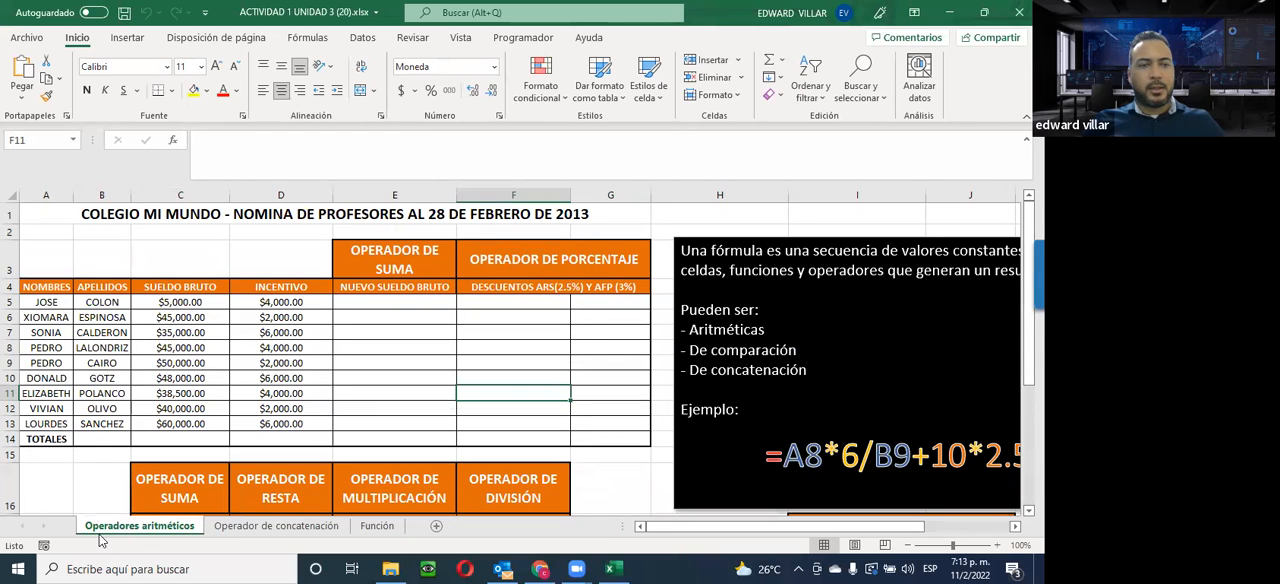
pyautogui.click(265, 527)
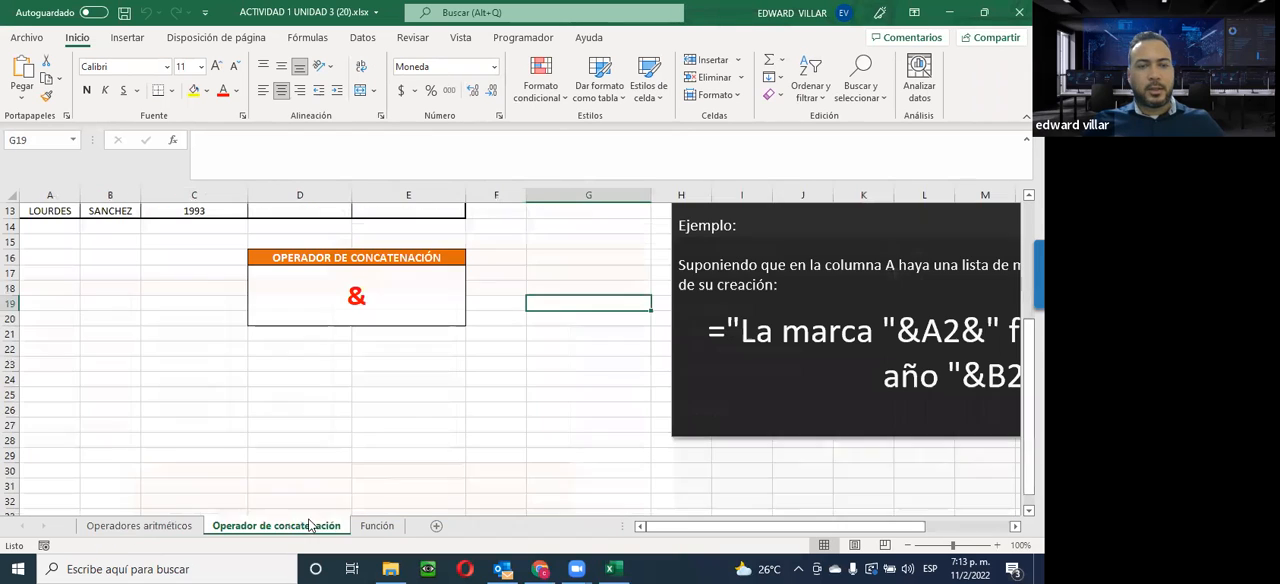
pyautogui.click(372, 527)
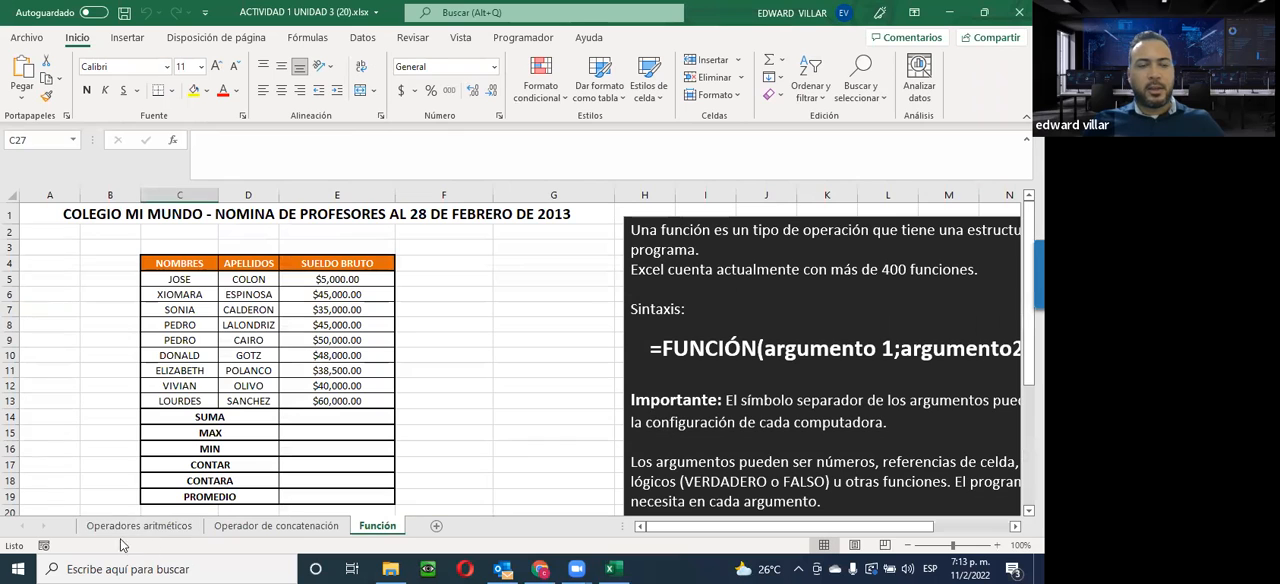
pyautogui.click(109, 538)
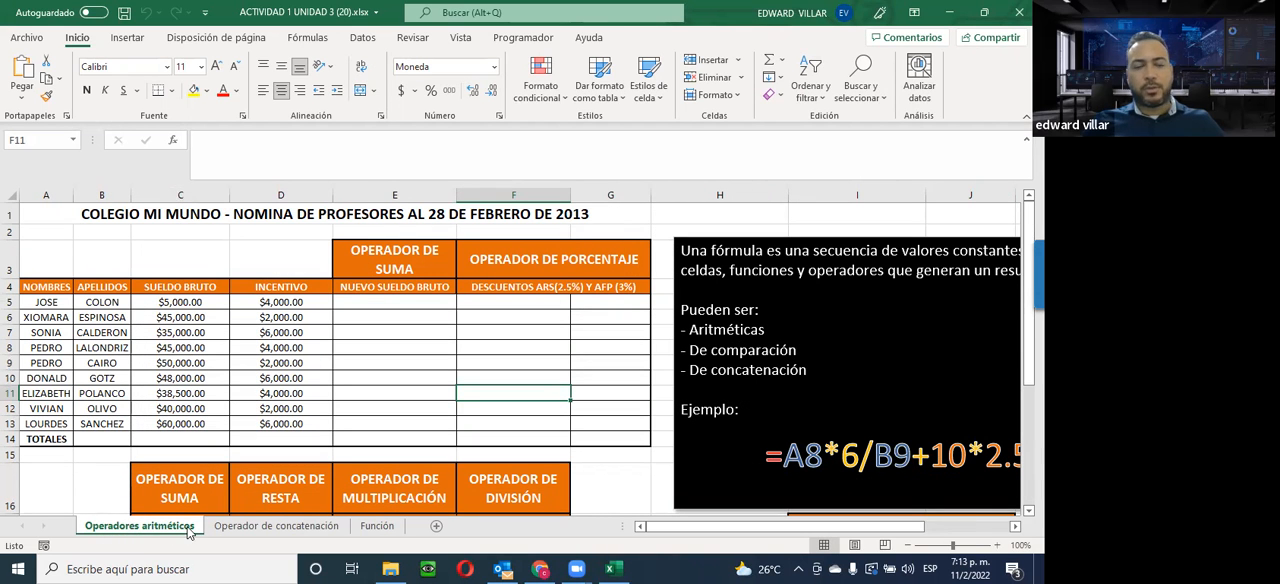
pyautogui.click(289, 529)
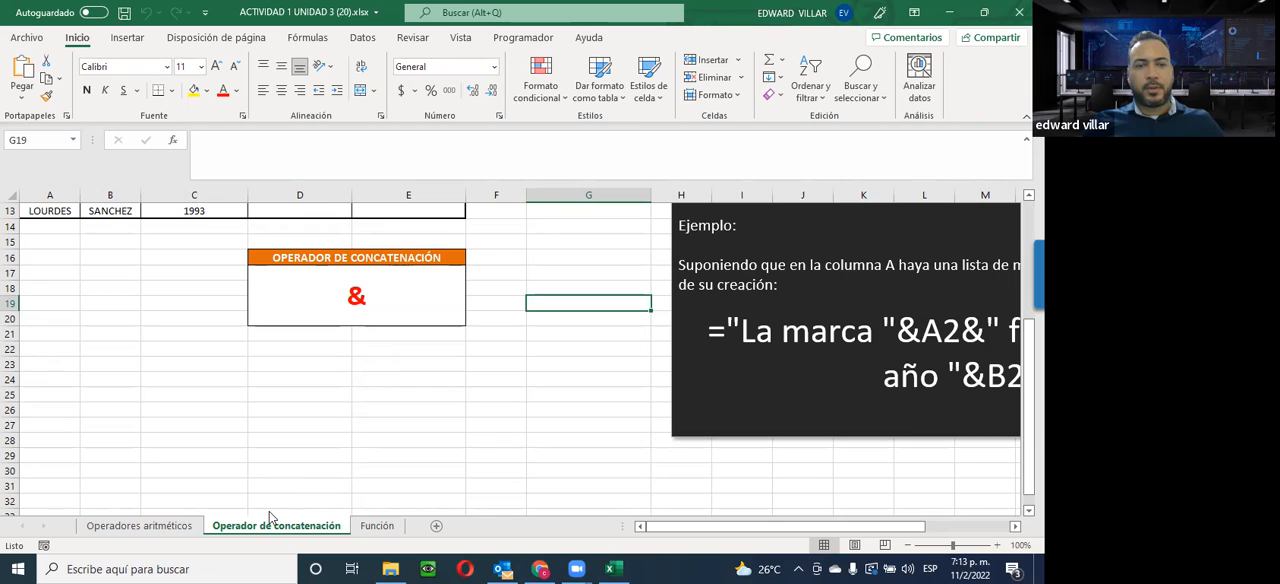
pyautogui.click(378, 526)
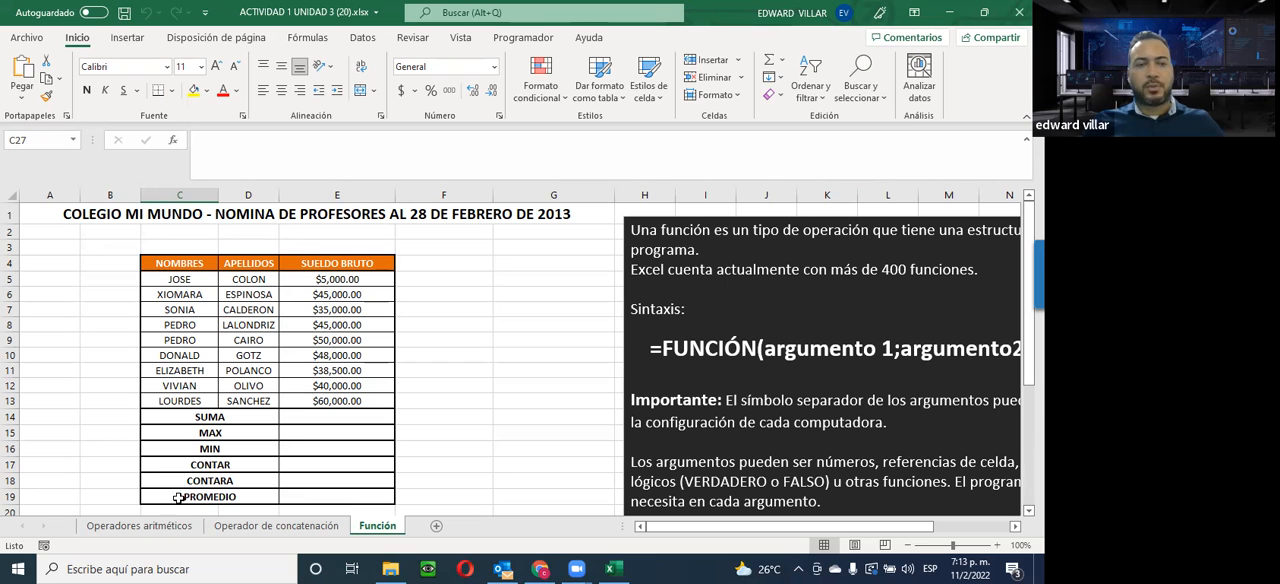
pyautogui.click(117, 526)
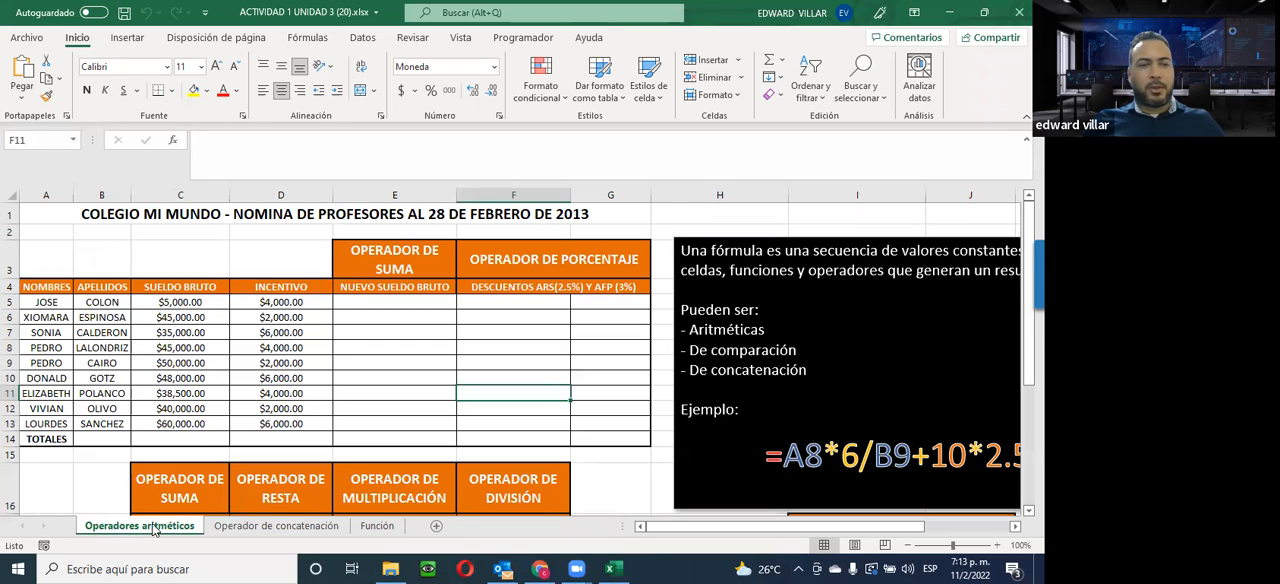
# Examine the Operadores aritméticos tables, highlighting names A5:B13, gross salaries C5:C13, incentives D5:D13 and the new gross salary column E3:E13
pyautogui.scroll(-1, 318, 392)
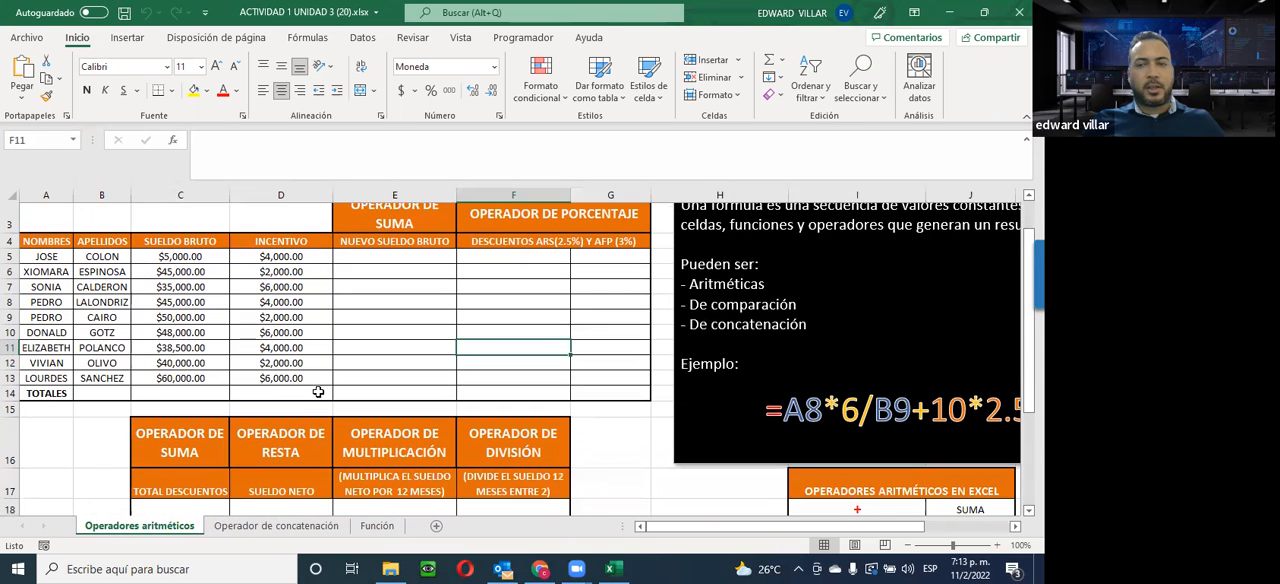
pyautogui.scroll(-2, 333, 397)
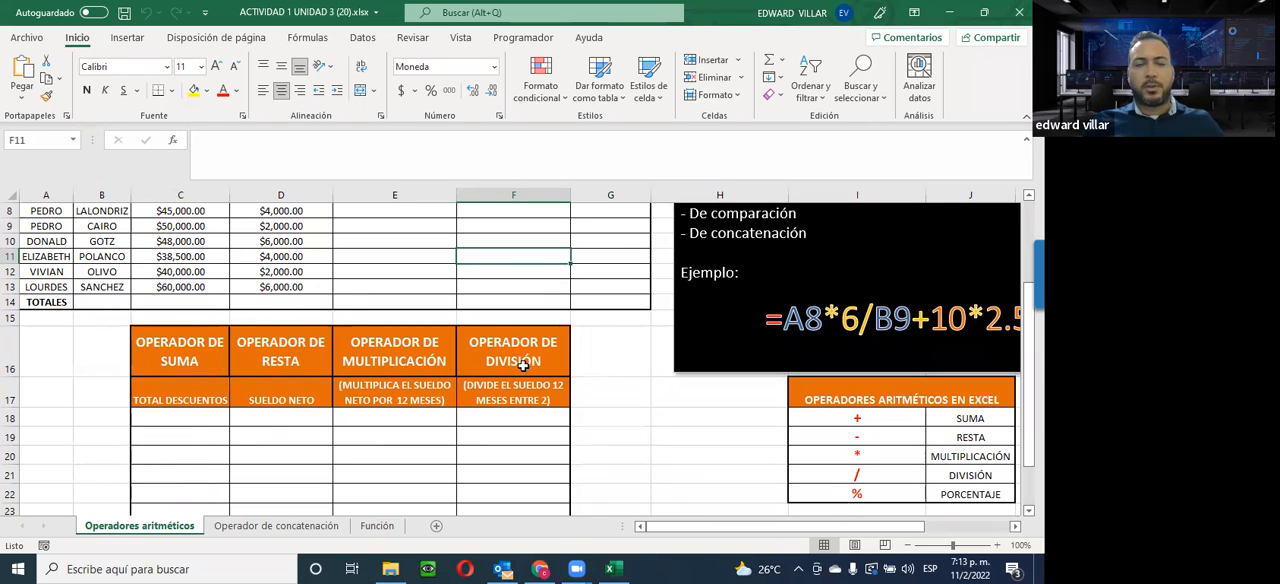
pyautogui.scroll(3, 924, 511)
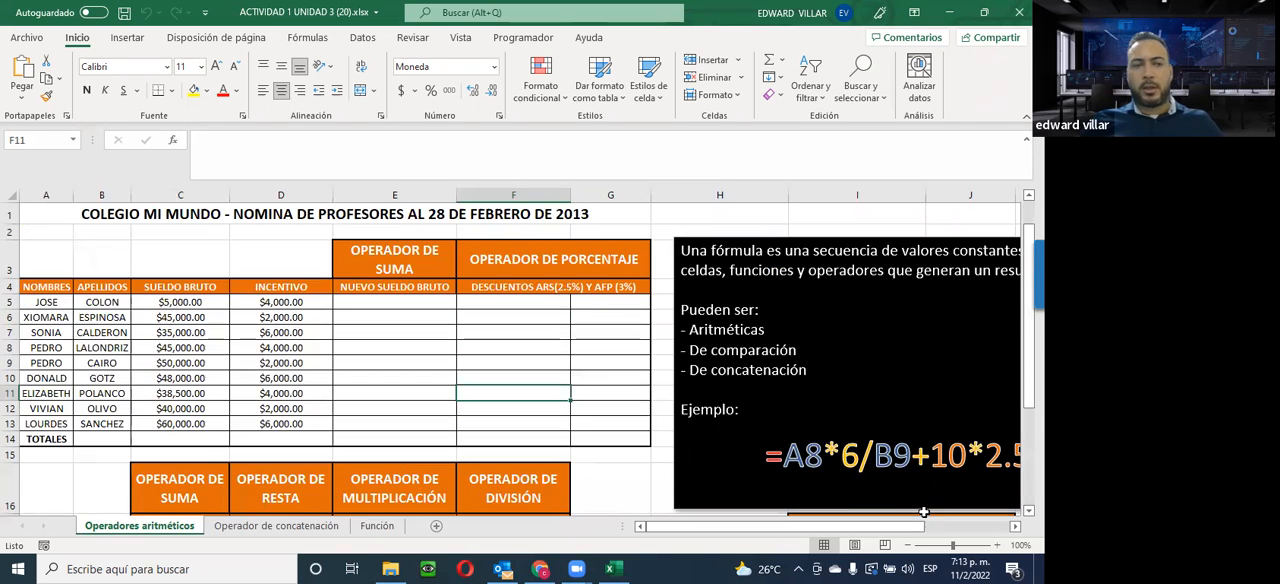
pyautogui.scroll(-3, 924, 511)
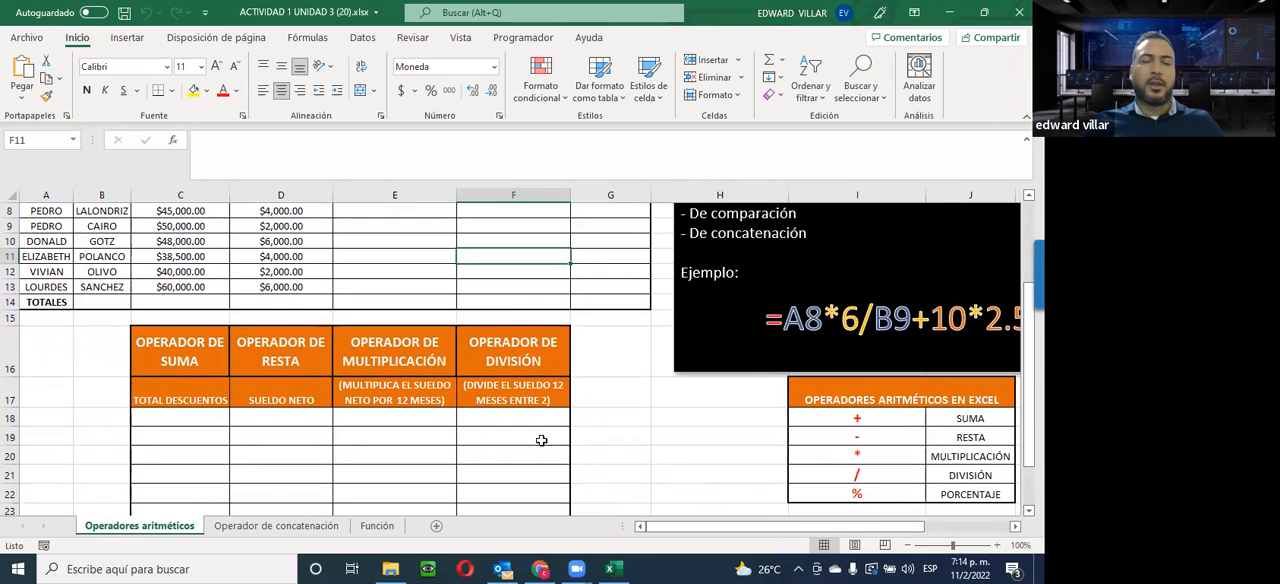
pyautogui.scroll(3, 541, 440)
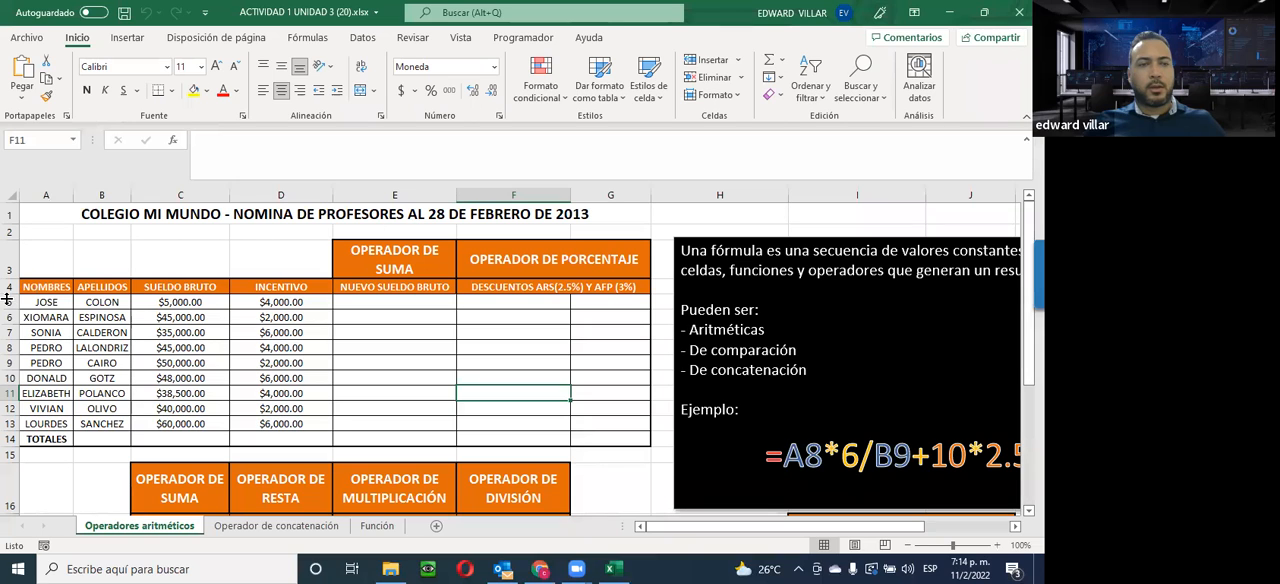
pyautogui.moveTo(31, 300); pyautogui.dragTo(89, 424)
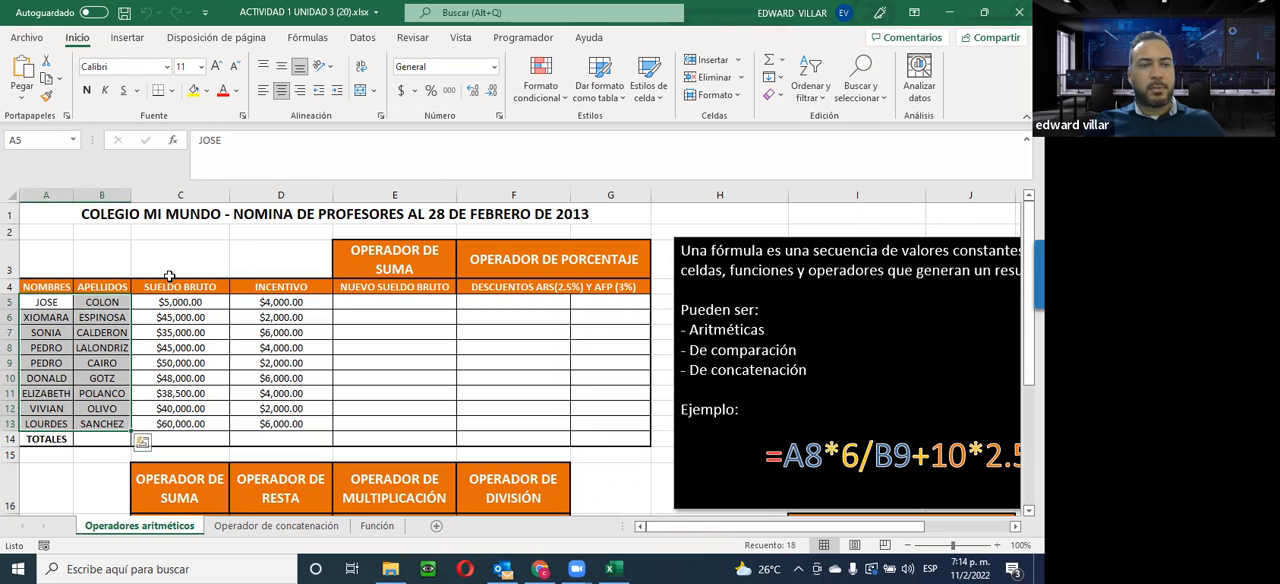
pyautogui.moveTo(159, 301); pyautogui.dragTo(186, 426)
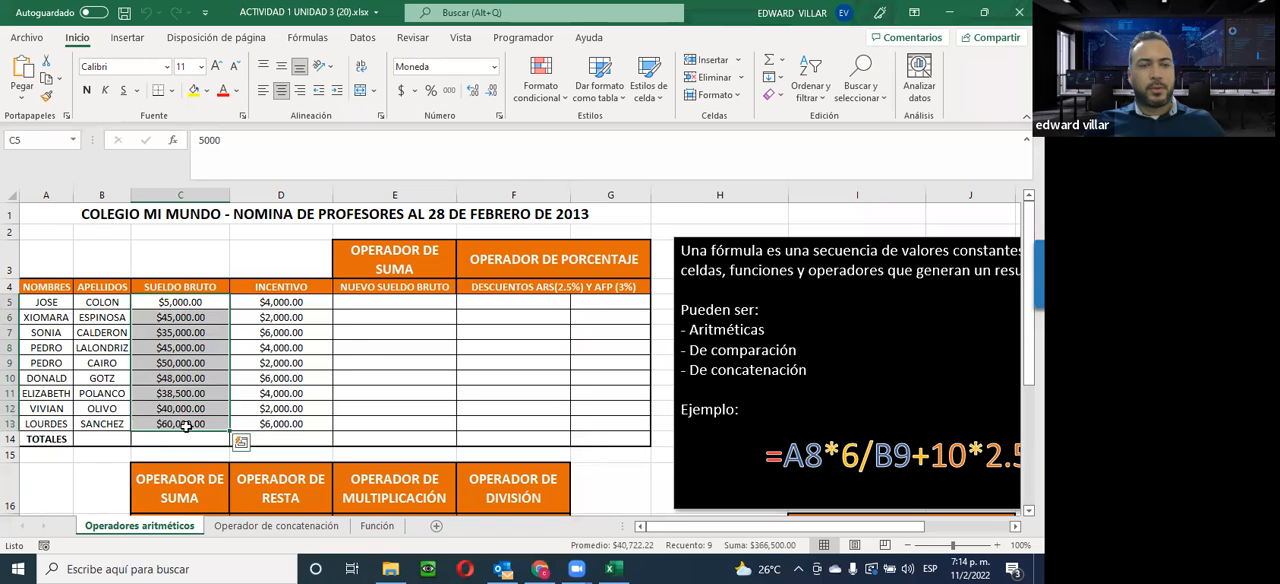
pyautogui.moveTo(285, 302); pyautogui.dragTo(283, 426)
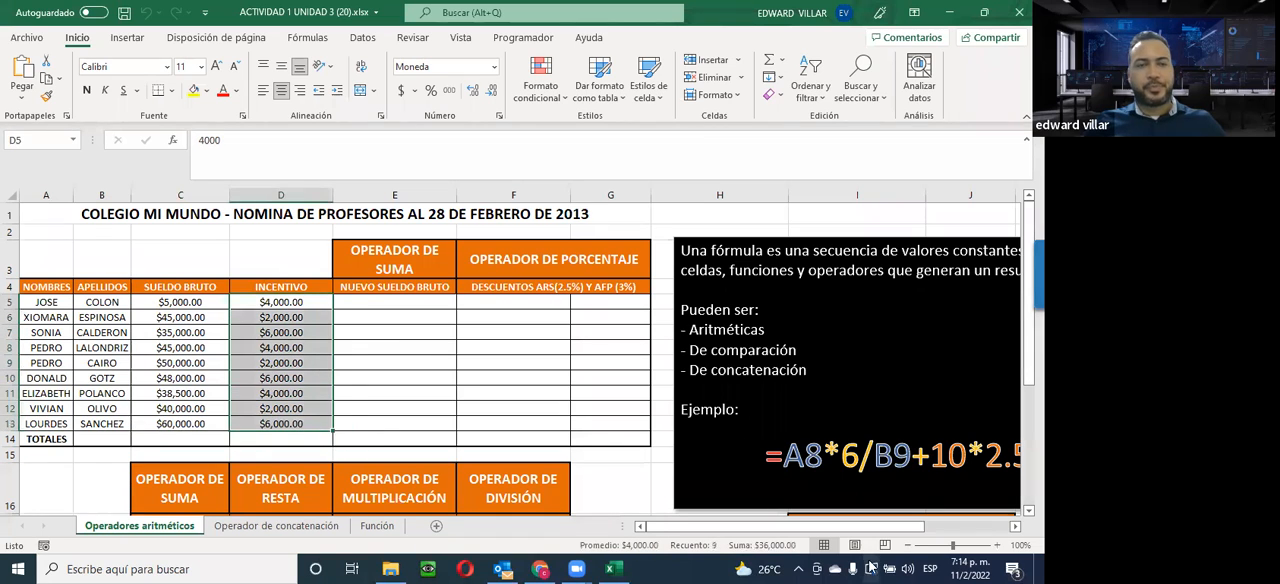
pyautogui.moveTo(383, 263); pyautogui.dragTo(401, 424)
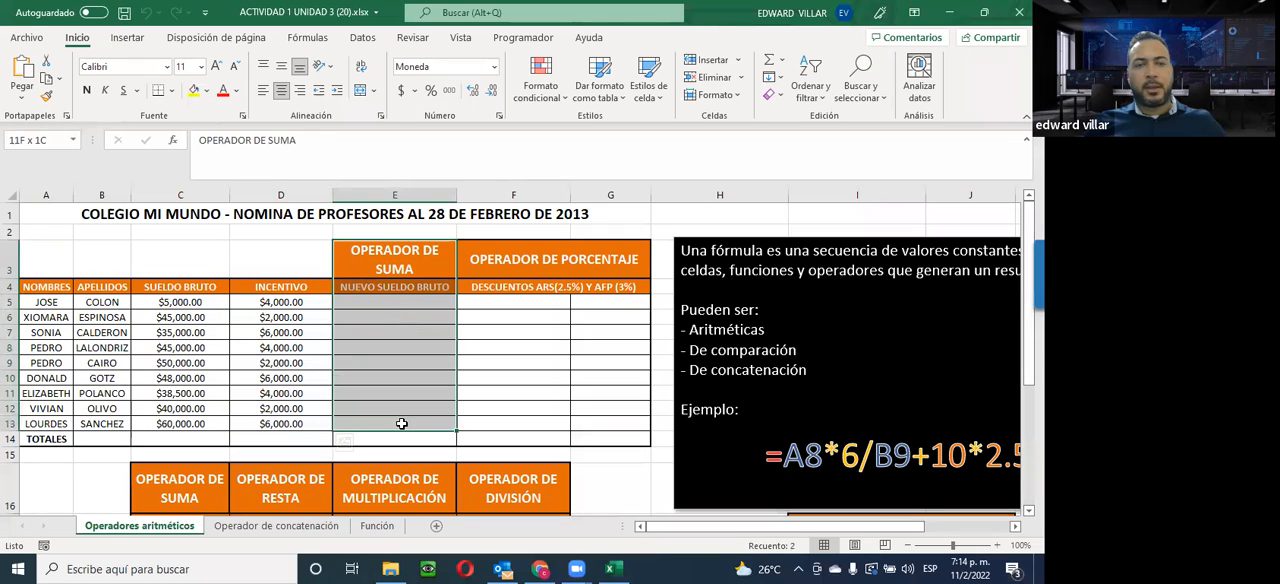
pyautogui.moveTo(400, 428); pyautogui.dragTo(397, 428)
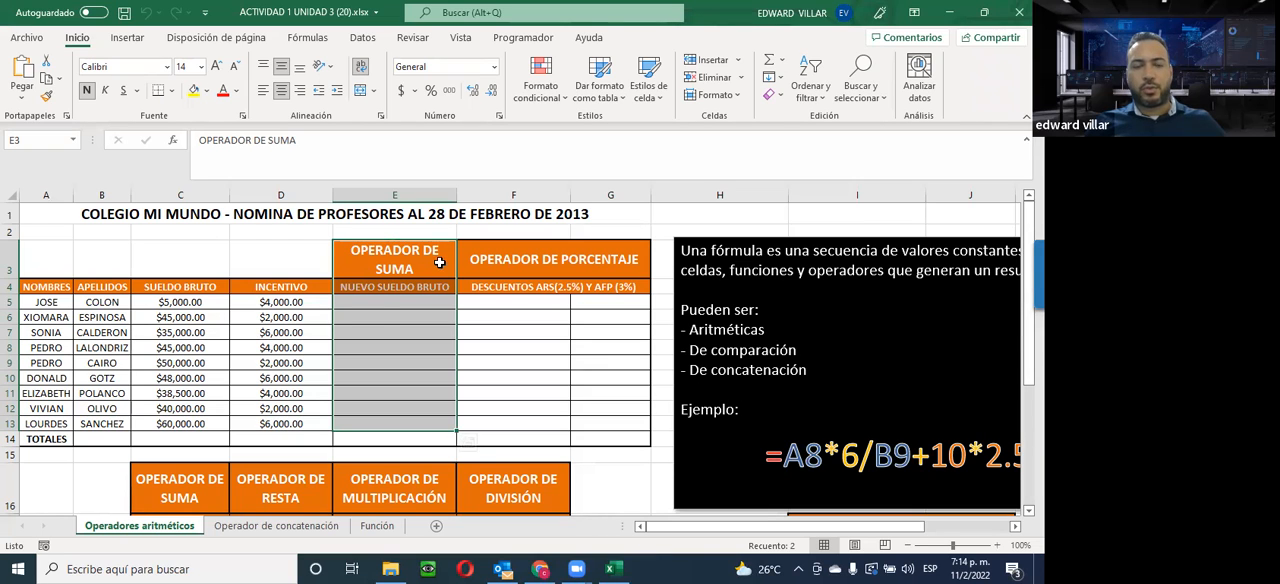
# Calculate the first employee's new gross salary in E5 with the fixed-number formula =5000+4000
pyautogui.click(381, 302)
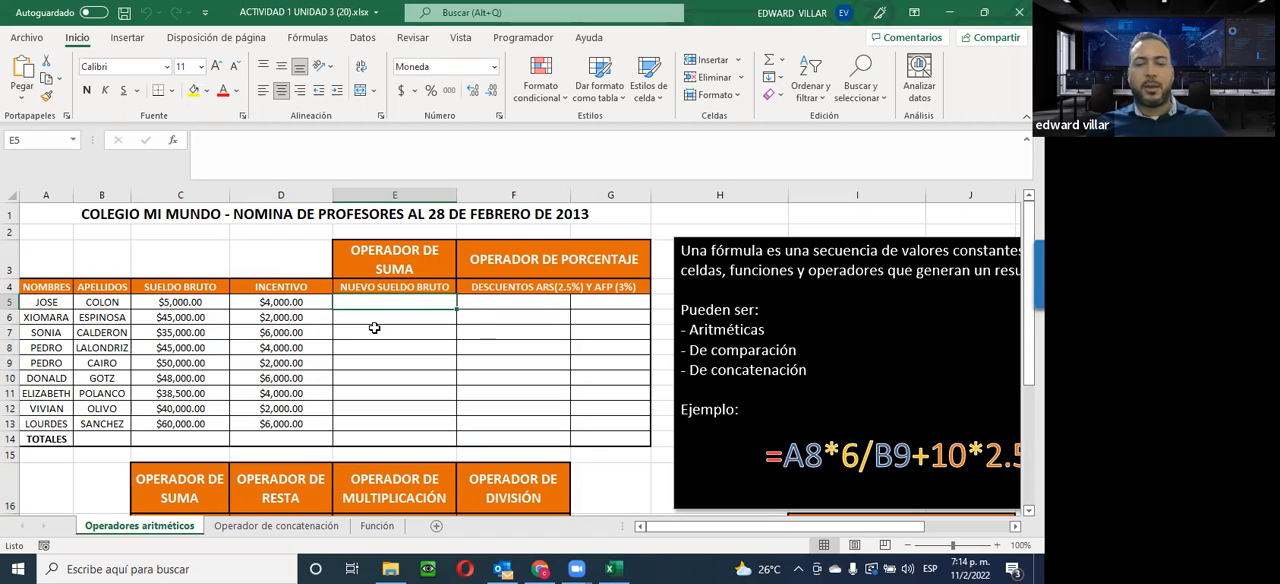
pyautogui.write('=')
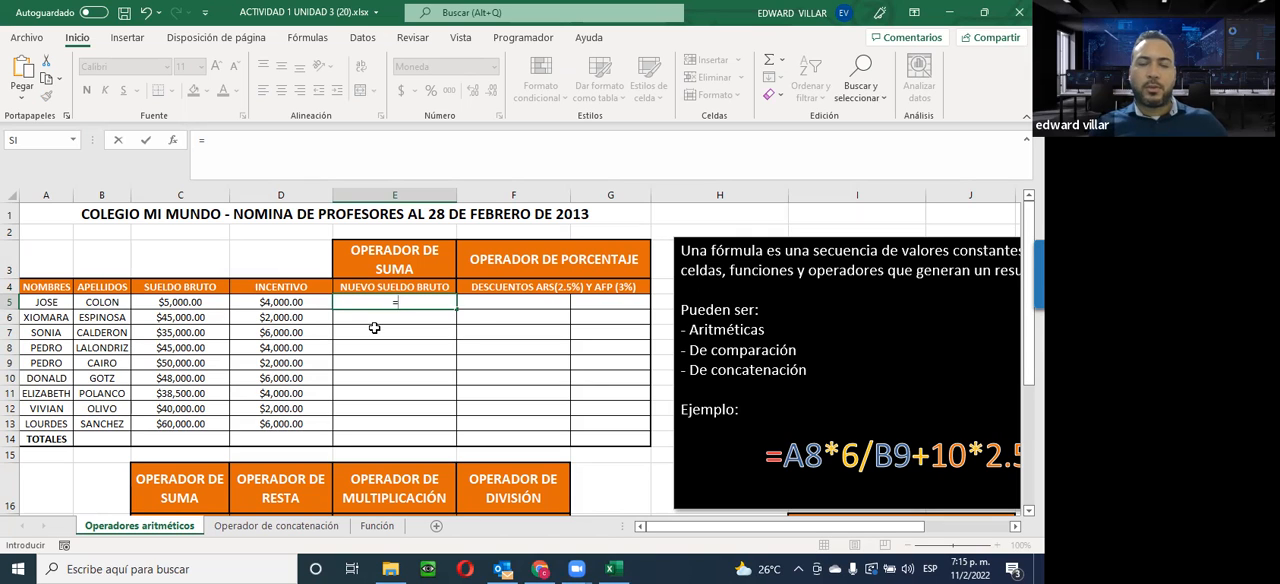
pyautogui.write('+')
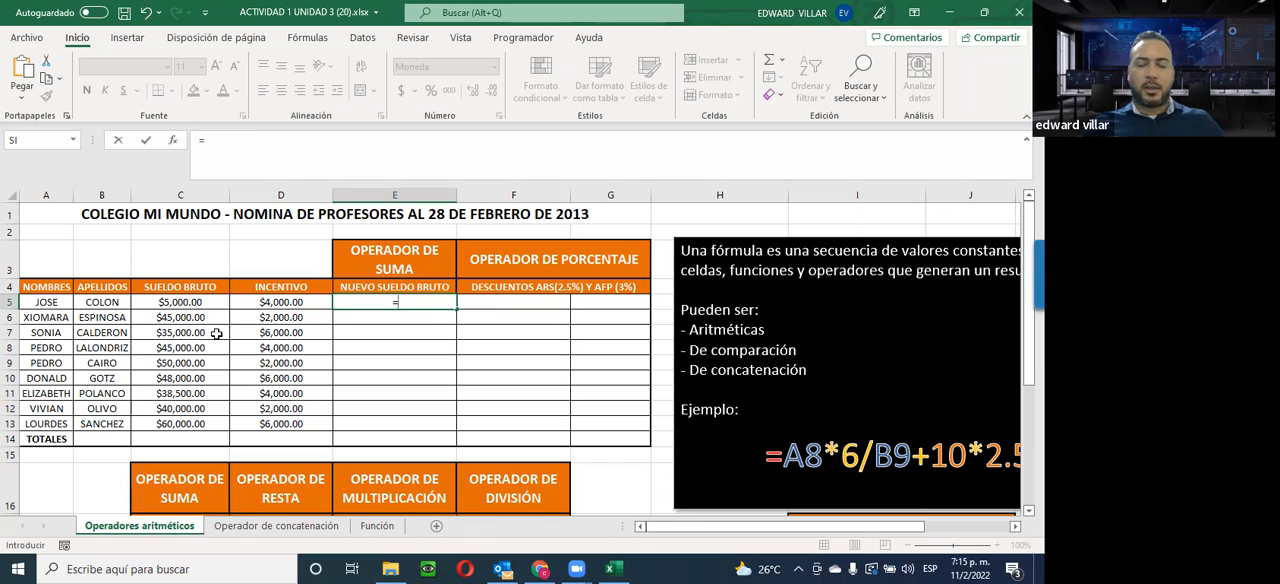
pyautogui.write('000+4000')
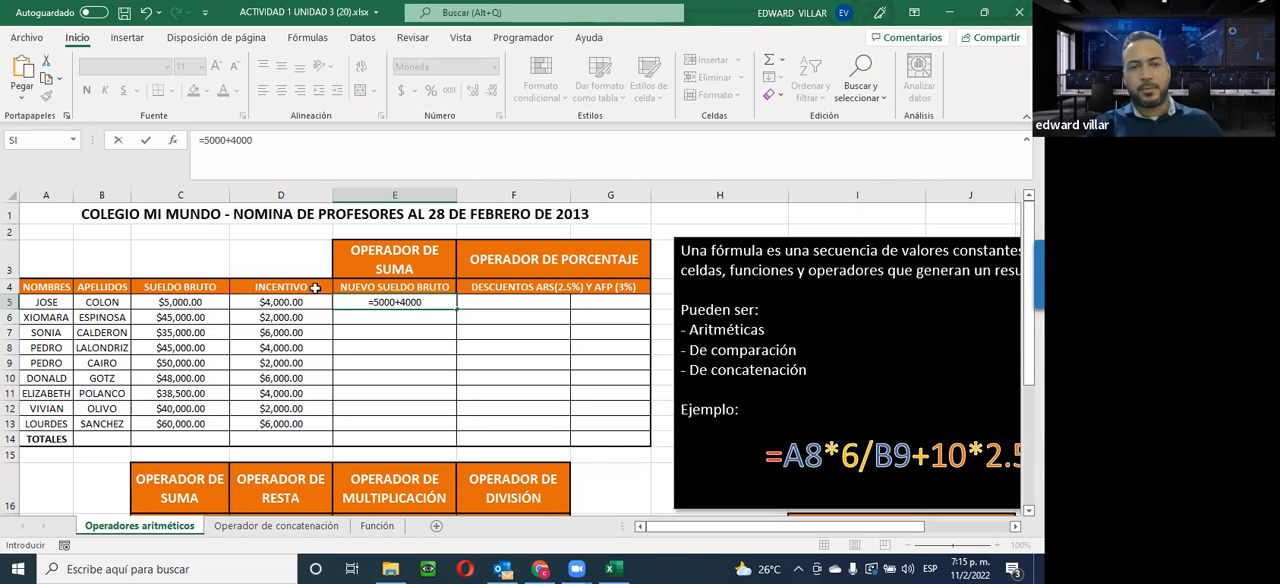
pyautogui.press('Return')
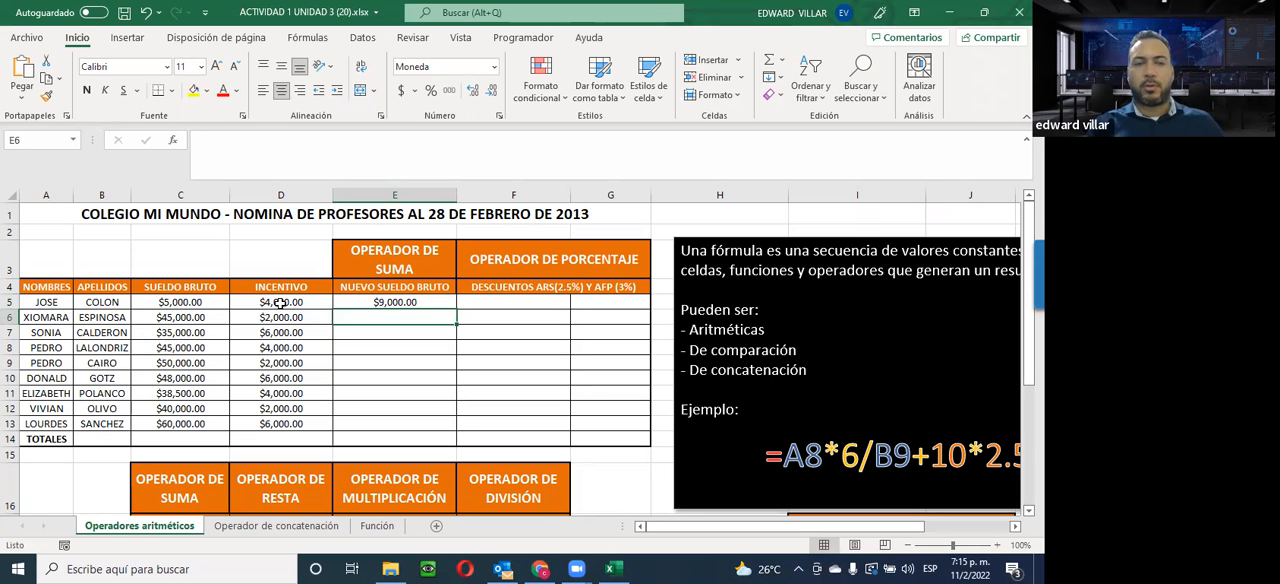
# Set the first employee's incentive in D5 to 5000 and check the formula in E5
pyautogui.click(369, 300)
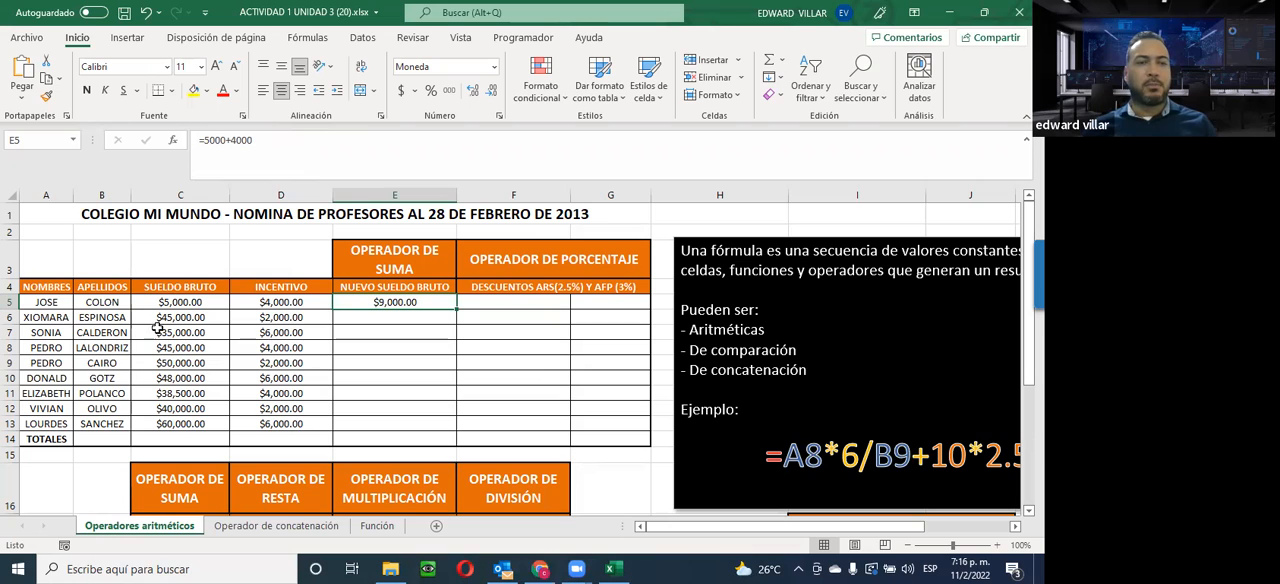
pyautogui.click(273, 304)
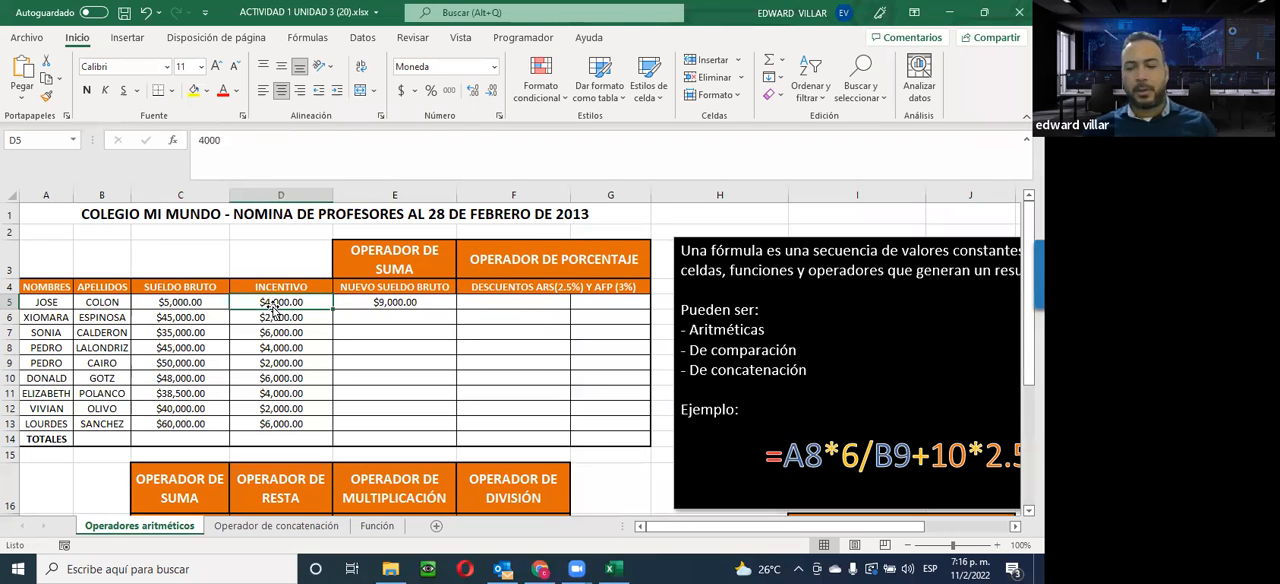
pyautogui.write('5')
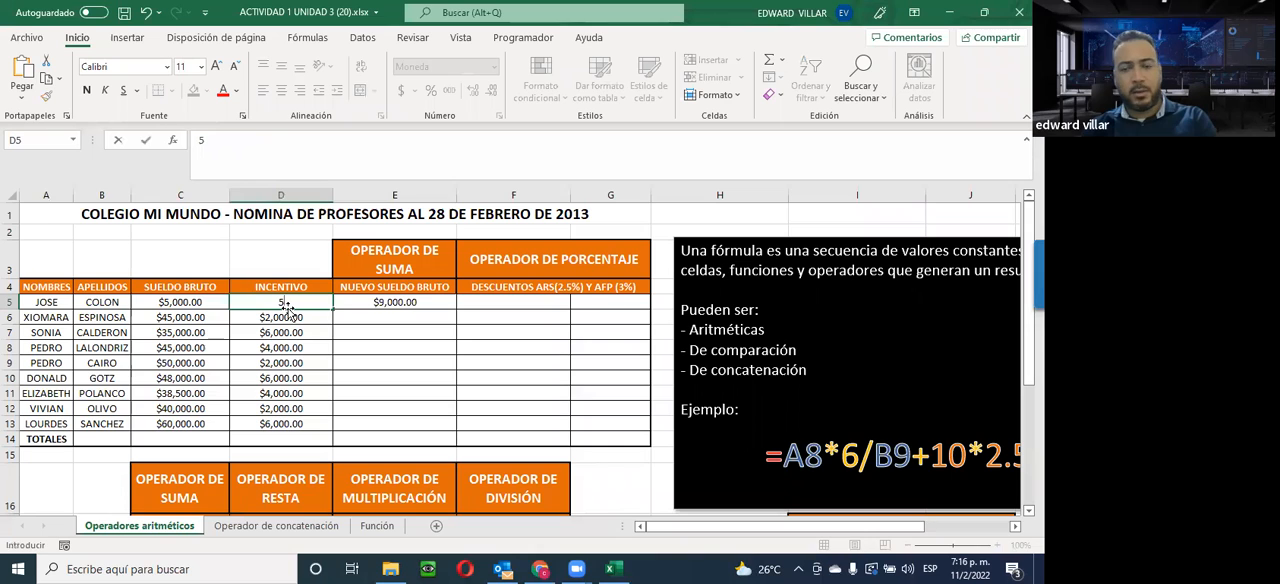
pyautogui.write('000')
pyautogui.press('Return')
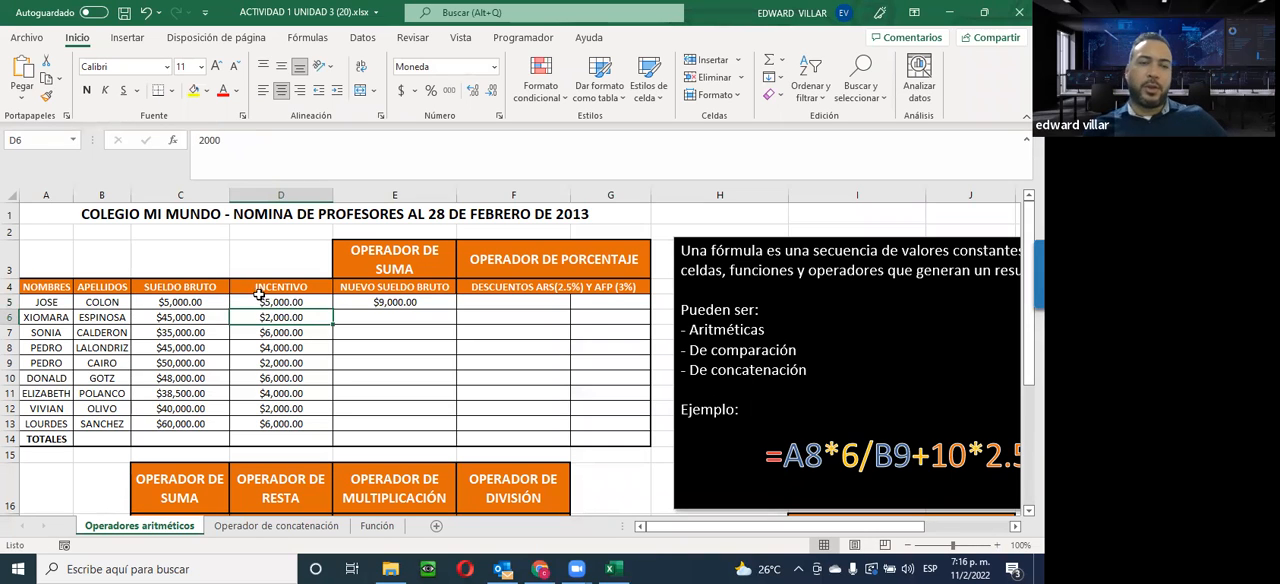
pyautogui.click(265, 302)
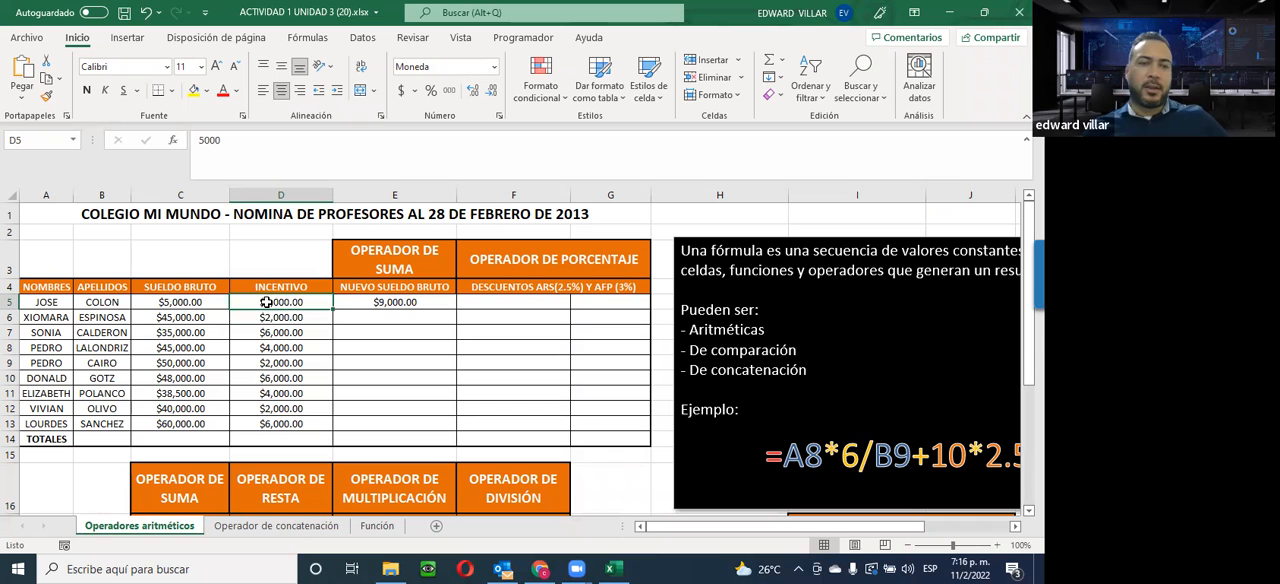
pyautogui.click(395, 301)
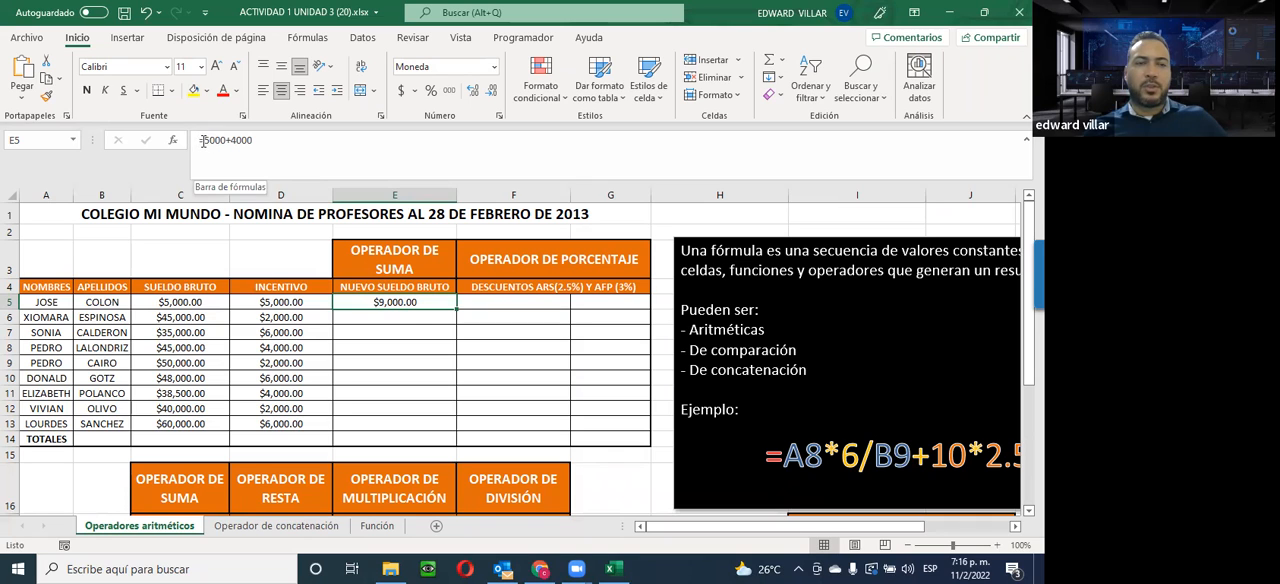
# Replace the fixed numbers in E5 with cell references so the new gross salary formula is =C5+D5
pyautogui.moveTo(203, 143); pyautogui.dragTo(255, 147)
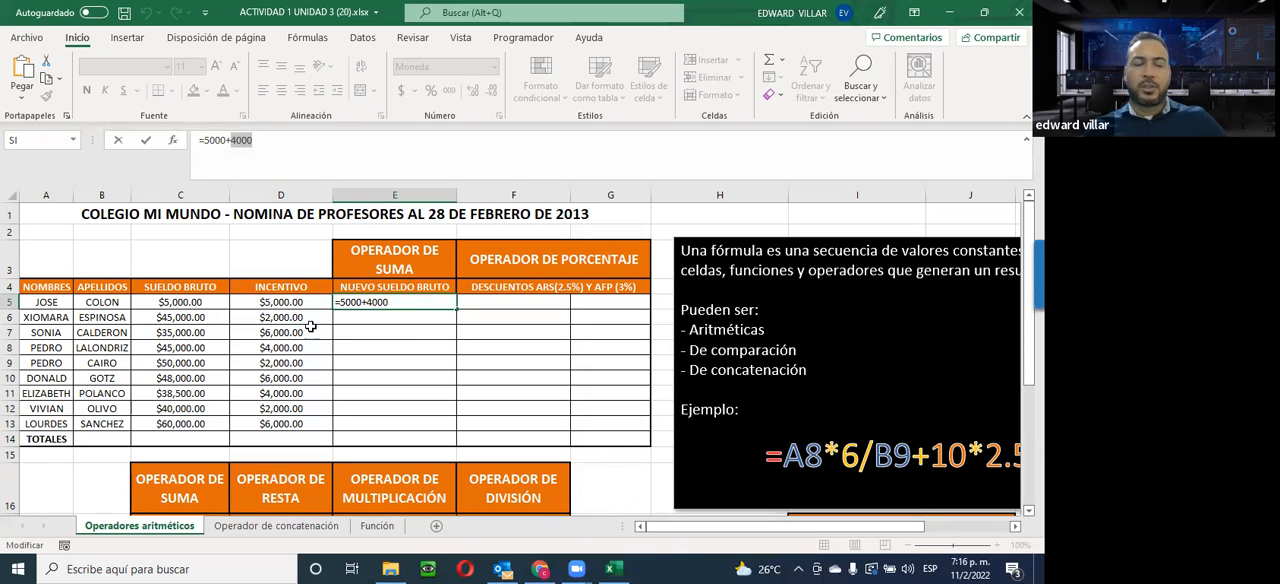
pyautogui.moveTo(207, 143); pyautogui.dragTo(254, 143)
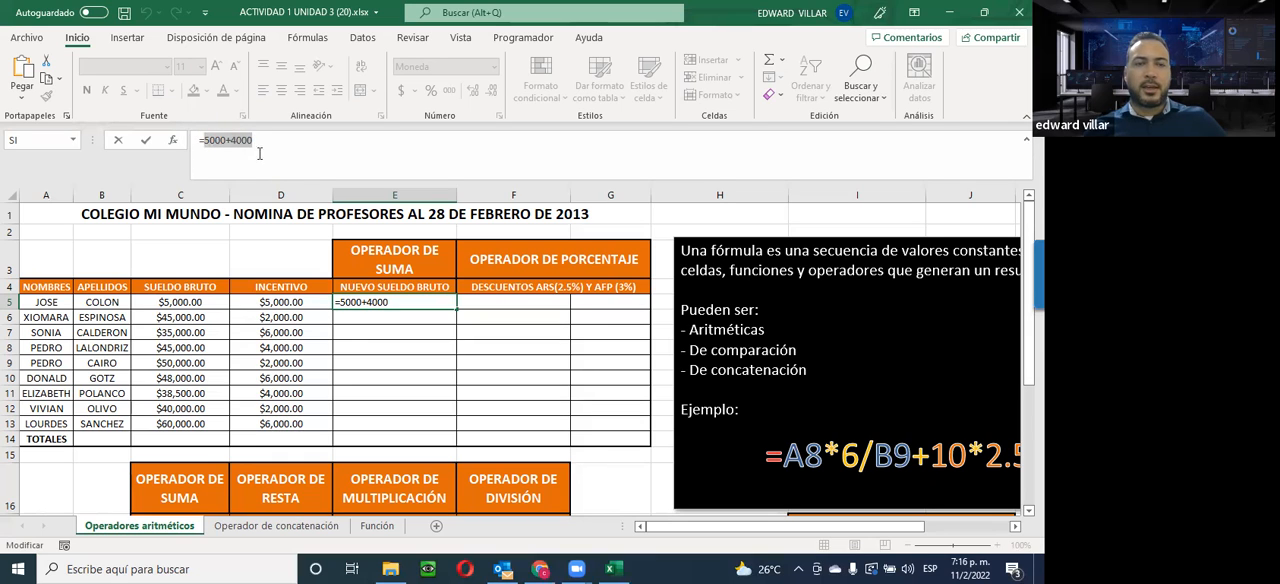
pyautogui.write('=')
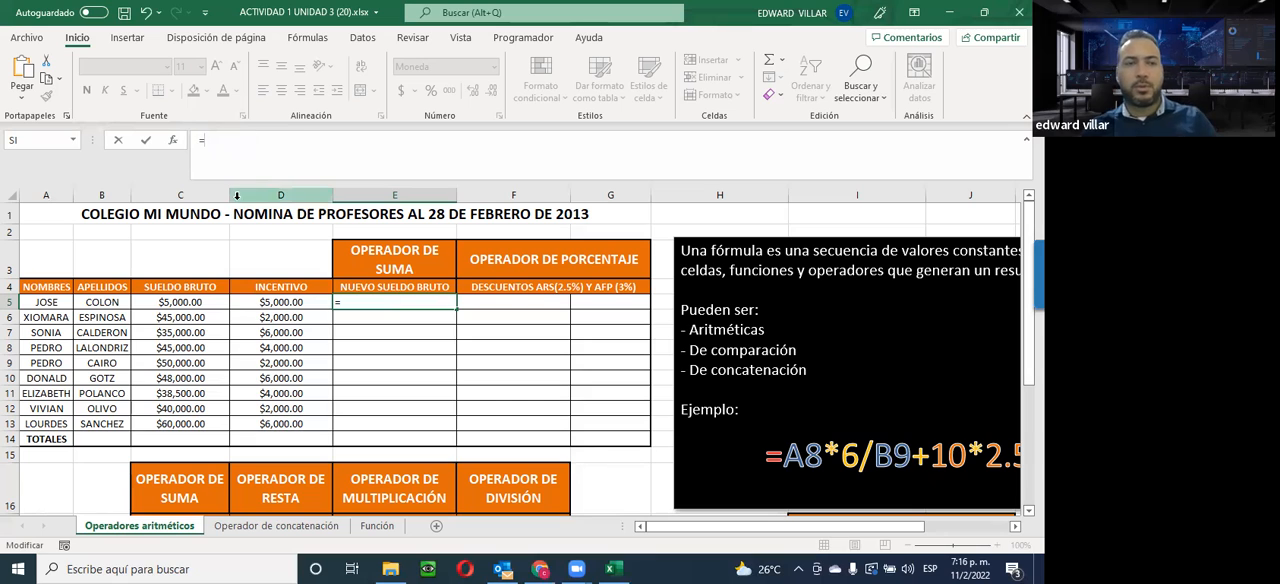
pyautogui.click(157, 302)
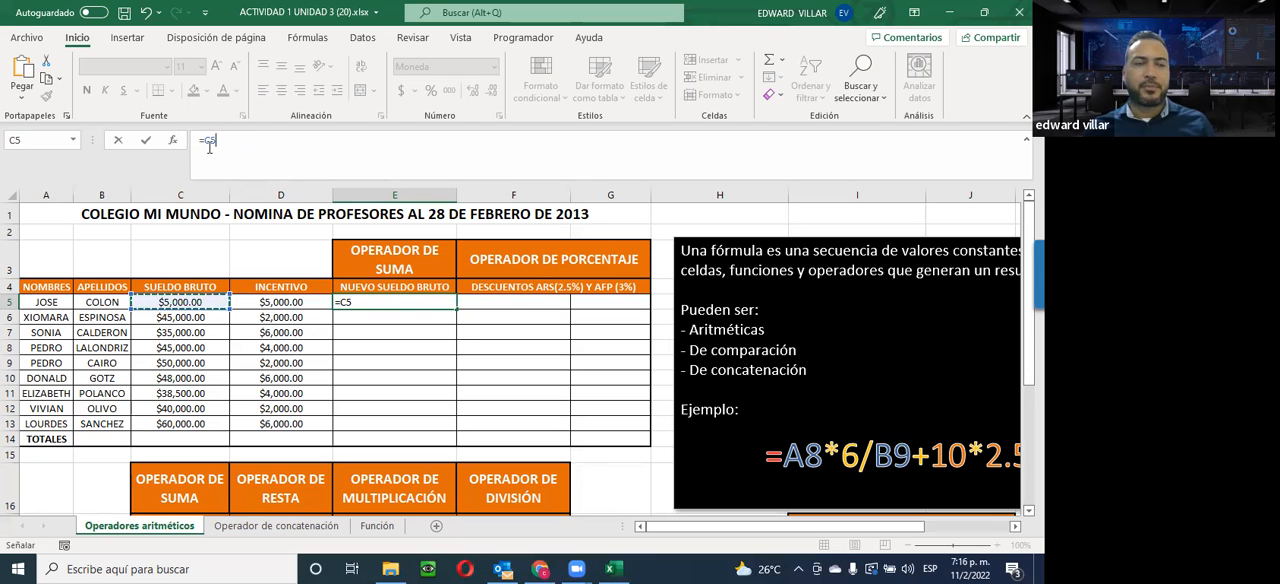
pyautogui.write('+')
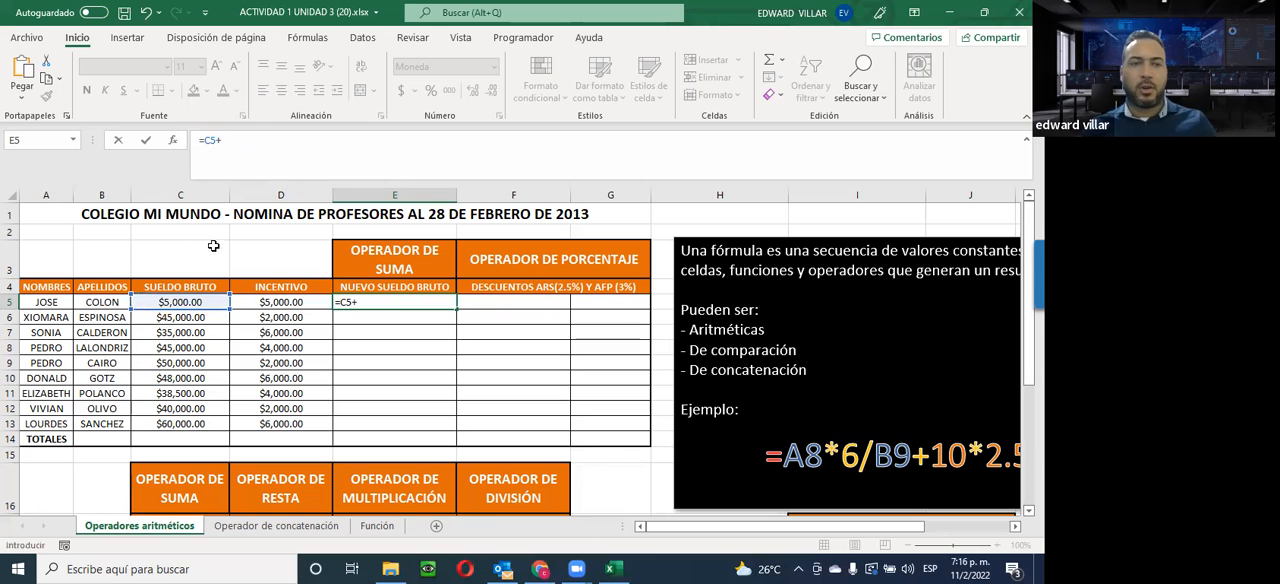
pyautogui.click(250, 301)
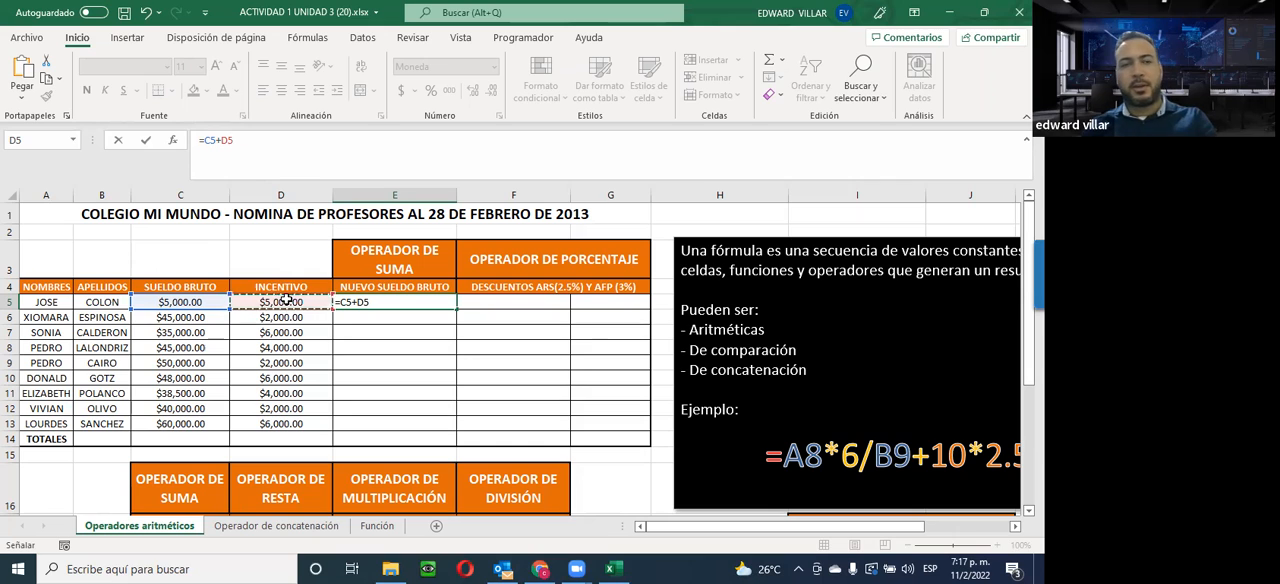
pyautogui.press('Return')
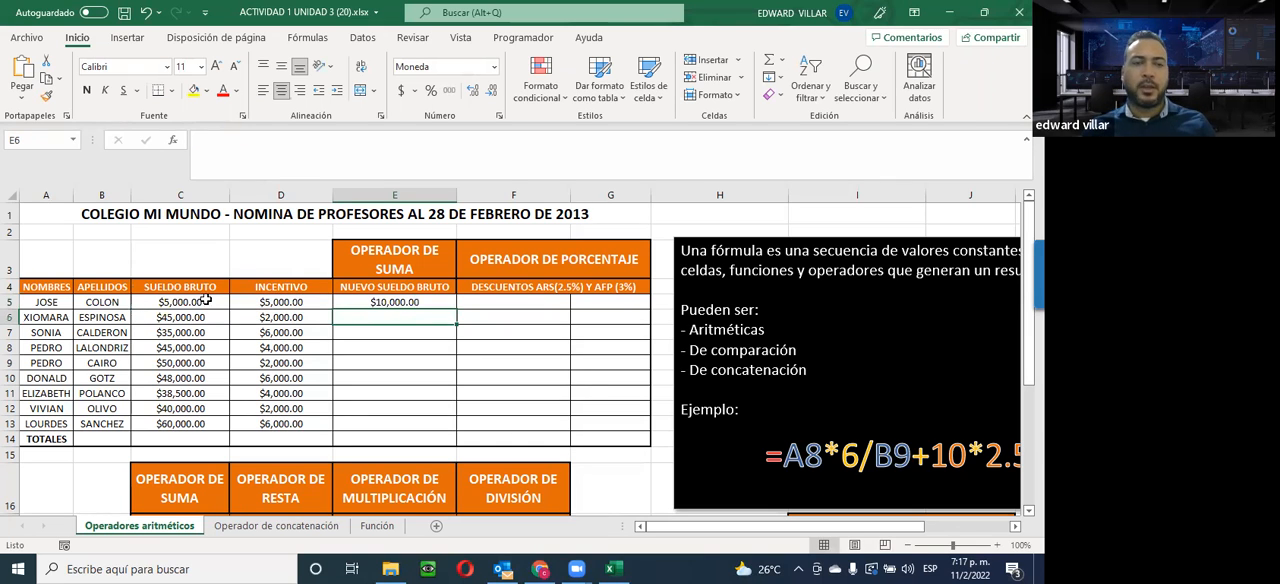
# Set the incentive in D5 to 4000 and check the new gross salary formula in E5
pyautogui.click(251, 301)
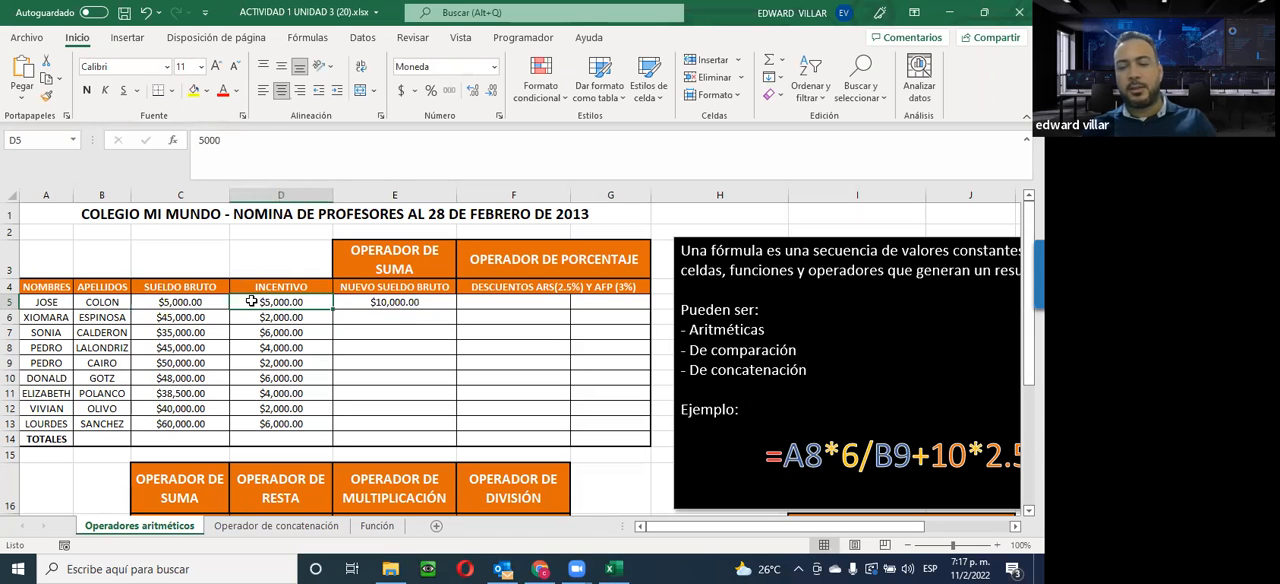
pyautogui.write('4000')
pyautogui.press('Return')
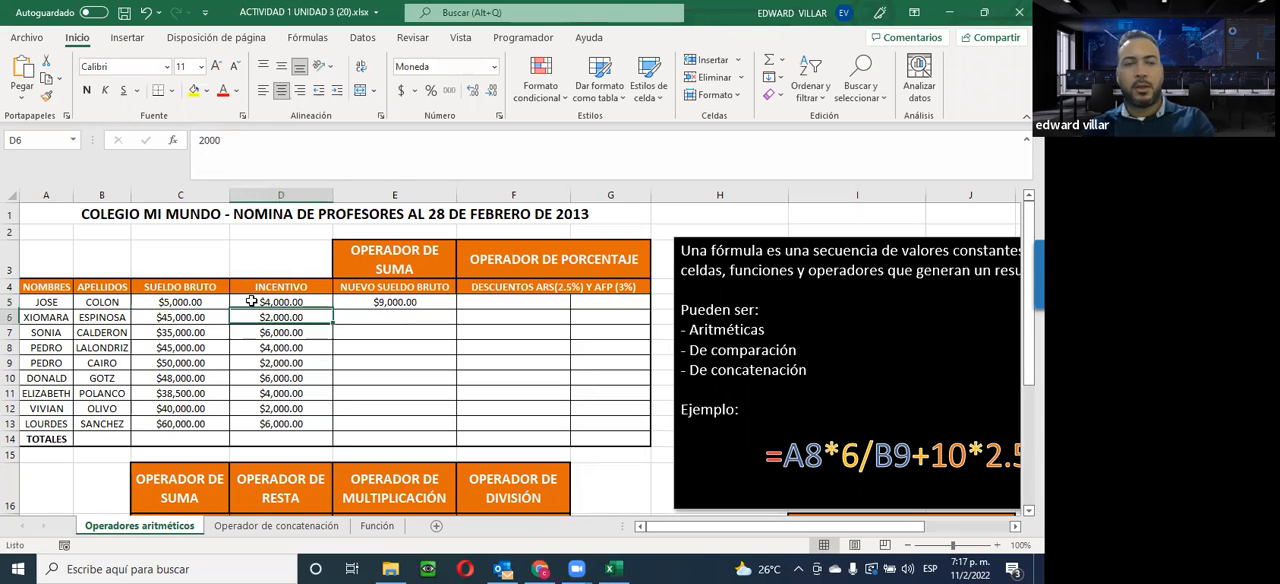
pyautogui.click(391, 305)
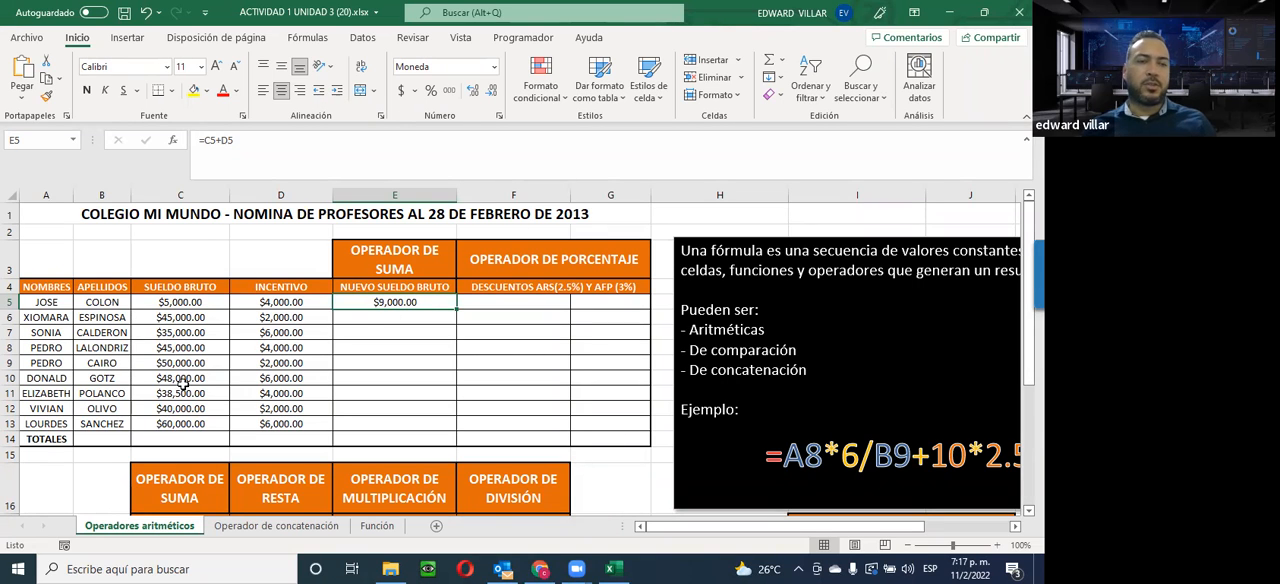
pyautogui.click(392, 332)
pyautogui.click(397, 316)
pyautogui.click(390, 301)
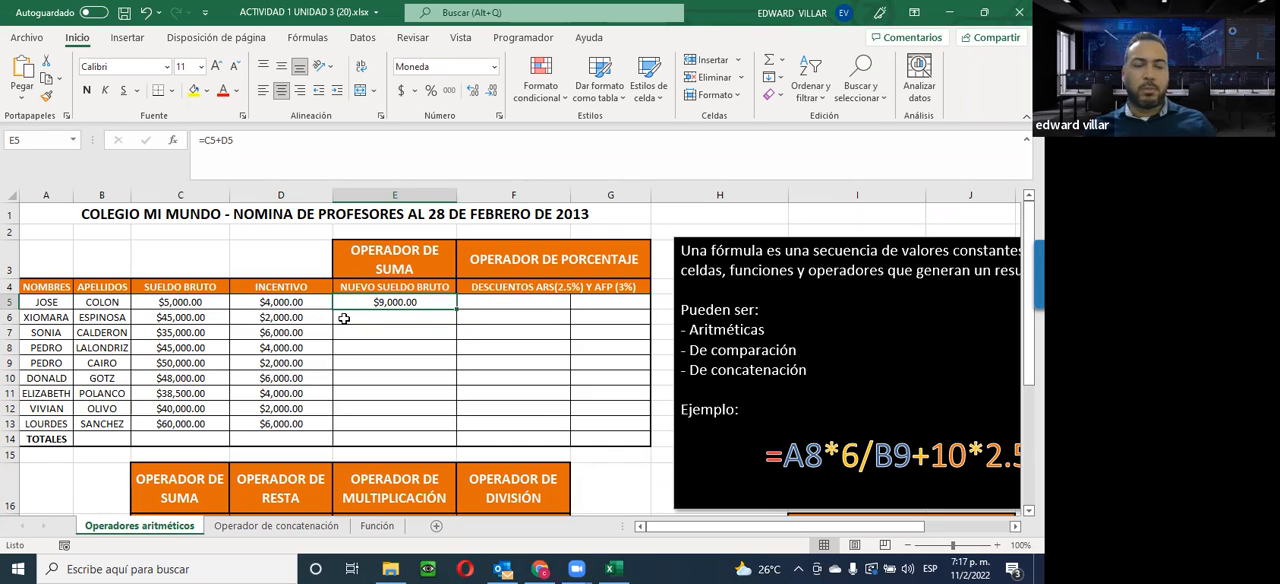
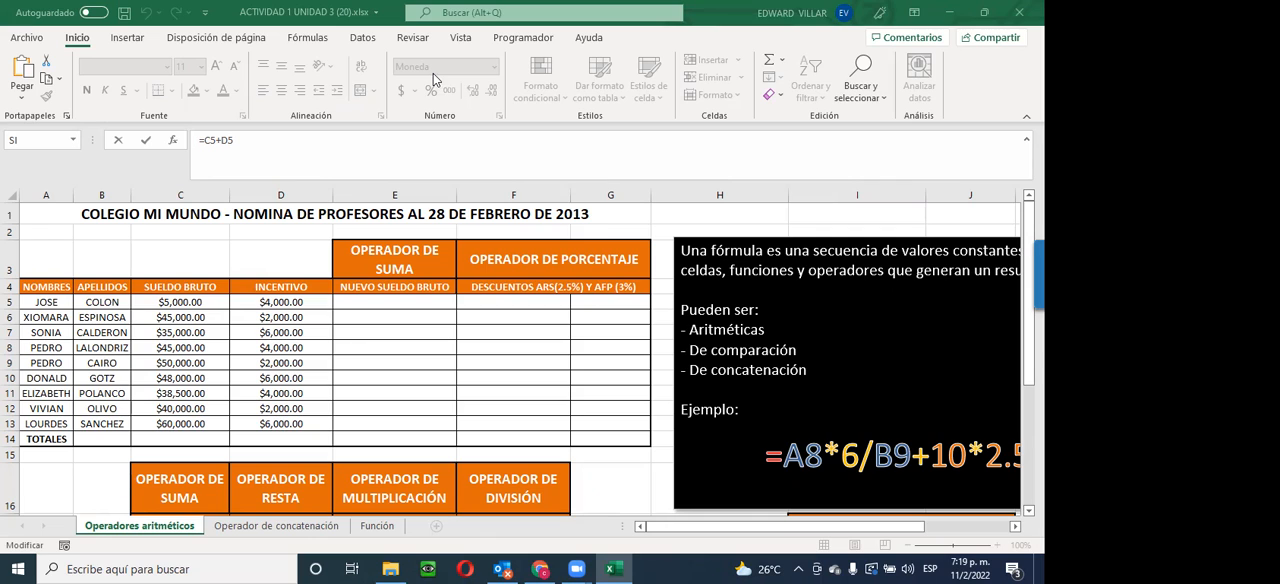
# Inspect the cell references in the new gross salary formula in E5, keeping it as =C5+D5
pyautogui.click(263, 321)
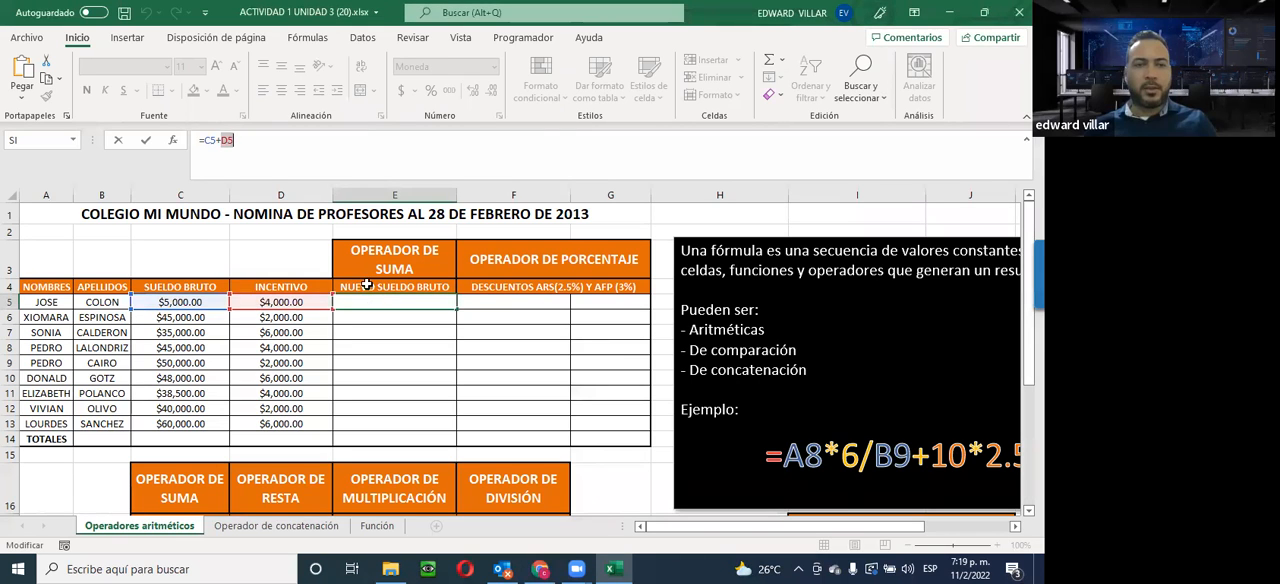
pyautogui.press('Return')
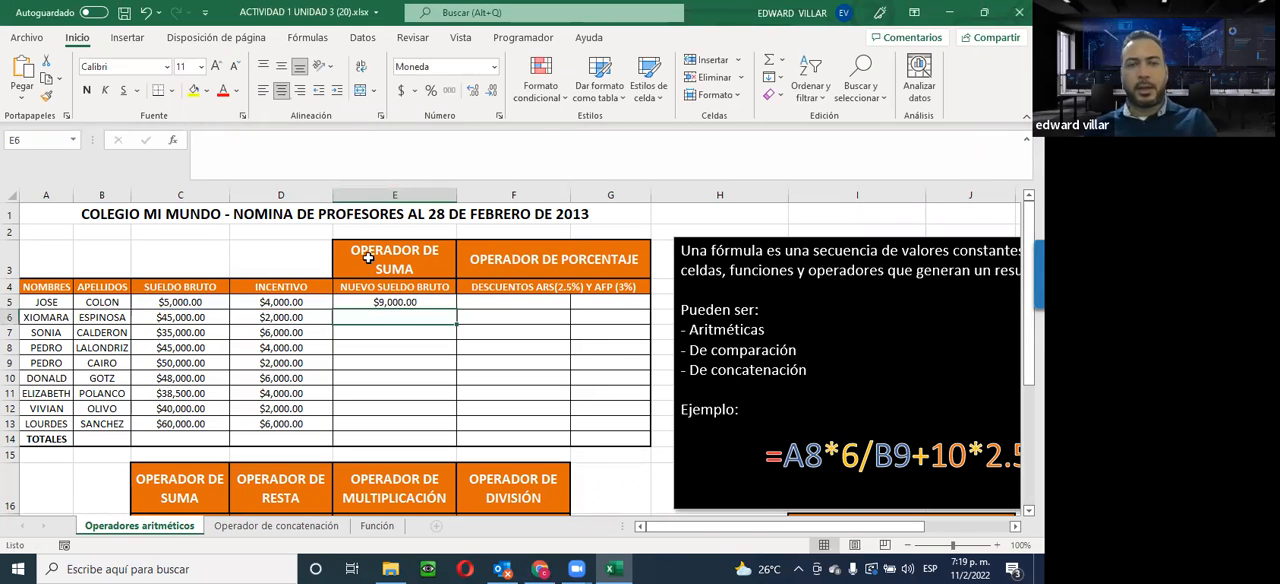
pyautogui.click(378, 300)
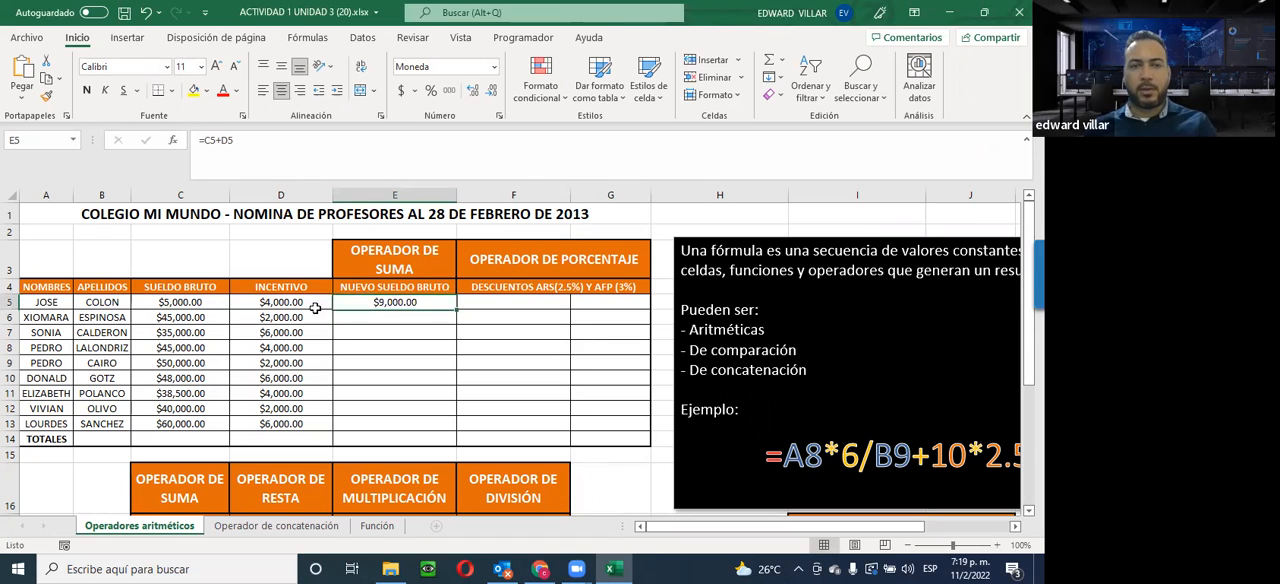
pyautogui.moveTo(199, 140); pyautogui.dragTo(265, 144)
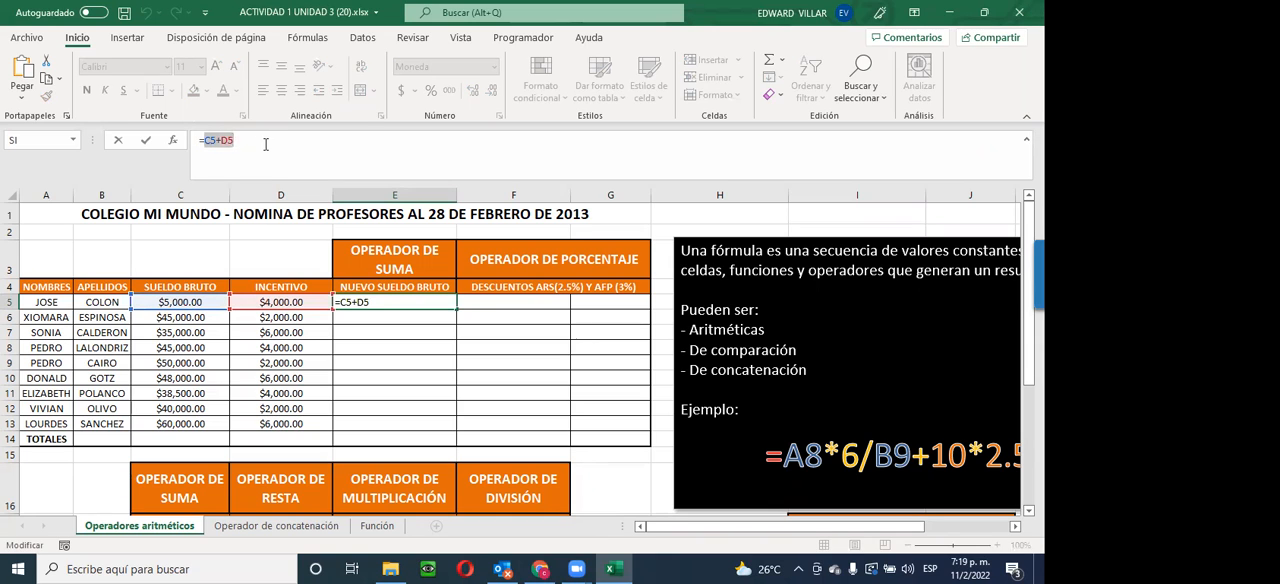
pyautogui.press('Return')
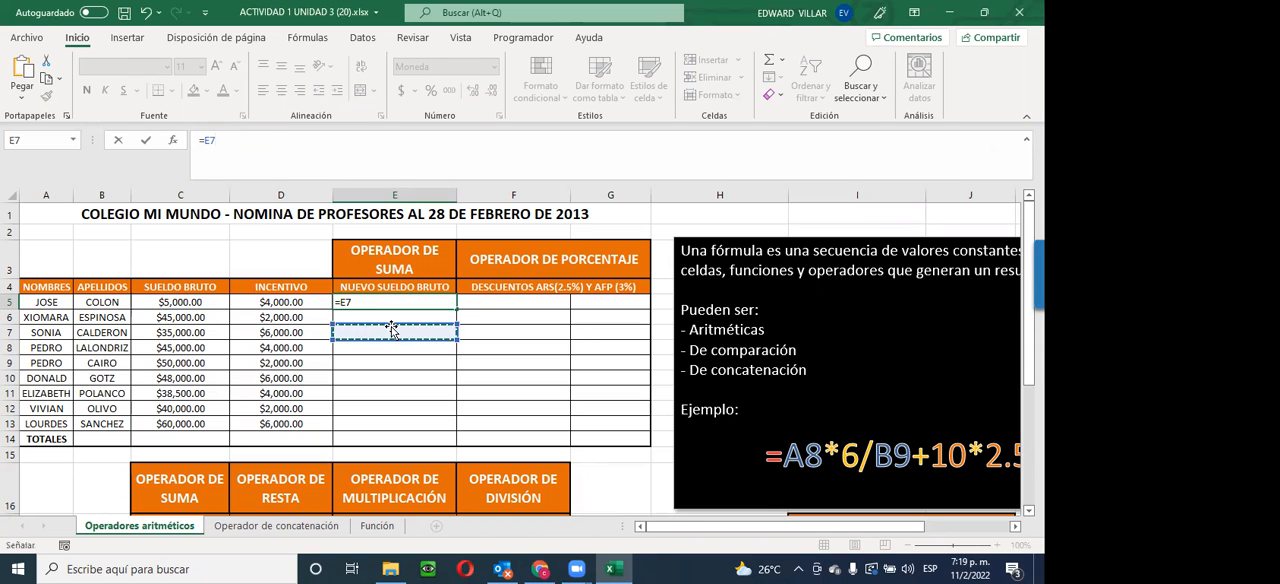
pyautogui.press('Up')
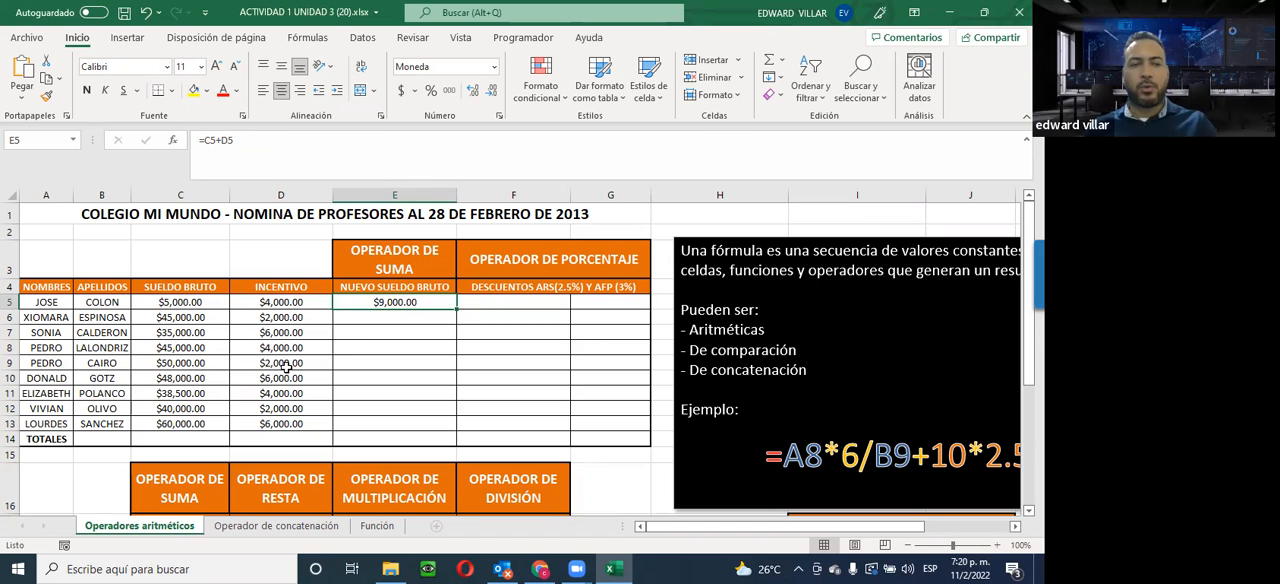
pyautogui.click(206, 140)
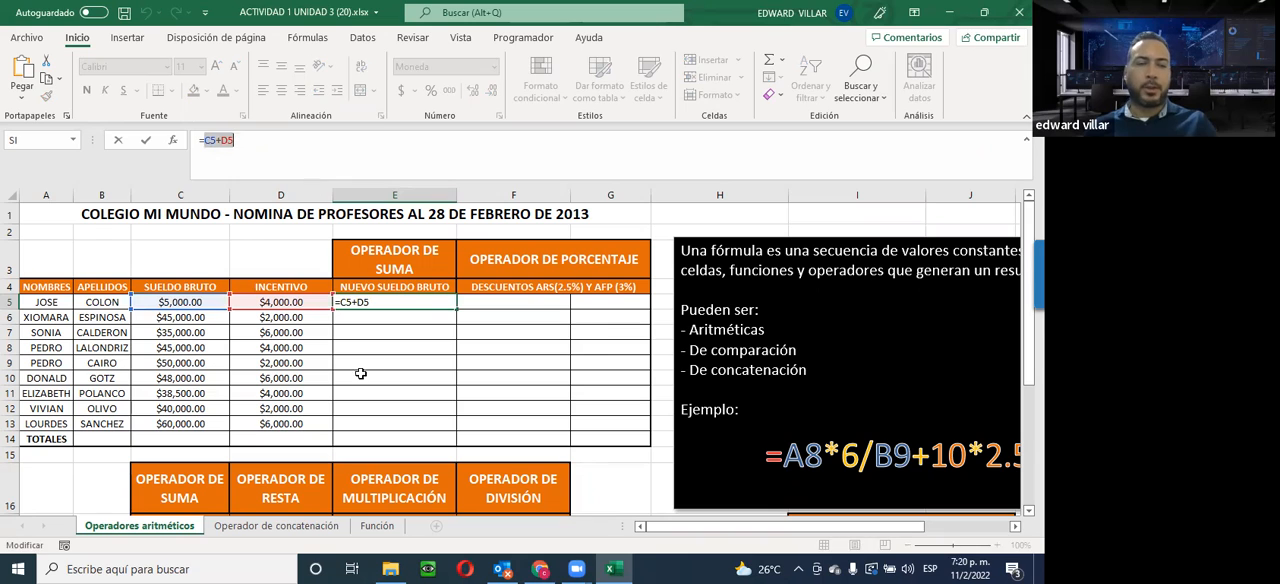
pyautogui.hotkey('ctrl', 'Return')
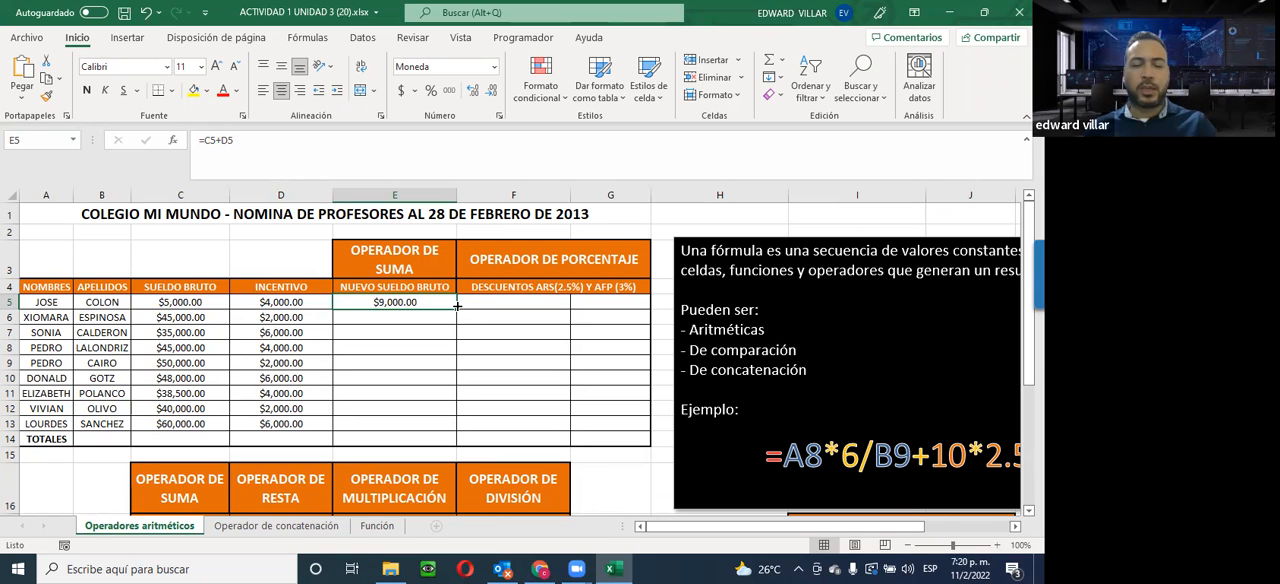
# Fill the new gross salary formula from E5 down to E13 and check the copied formulas in E6, E7 and E8
pyautogui.moveTo(457, 307); pyautogui.dragTo(457, 307)
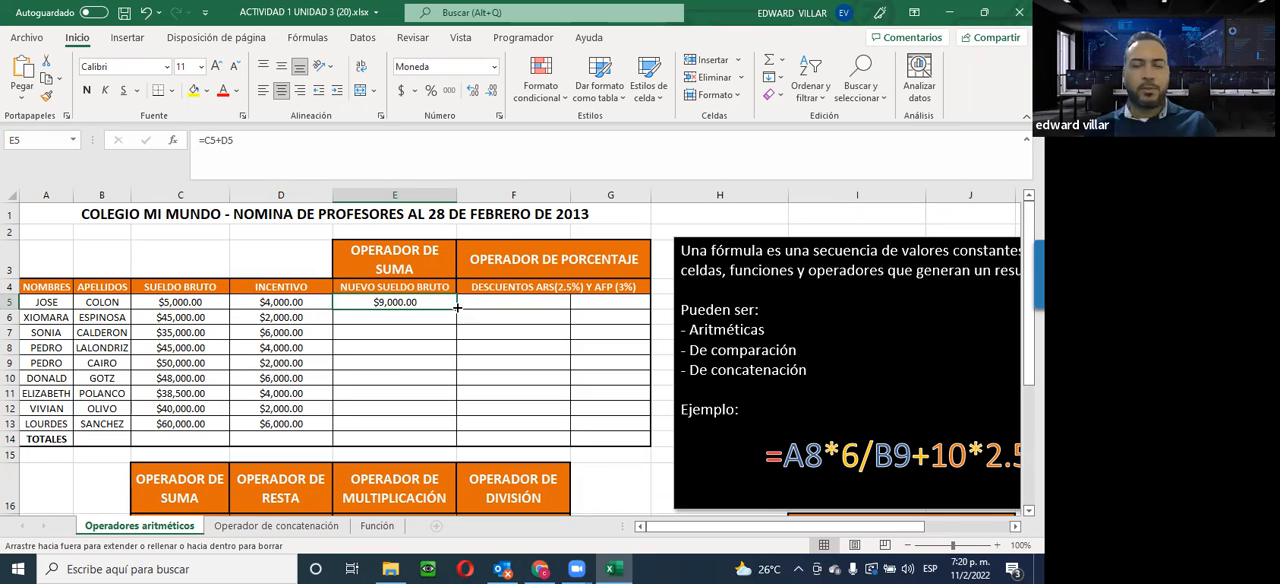
pyautogui.moveTo(451, 318); pyautogui.dragTo(424, 430)
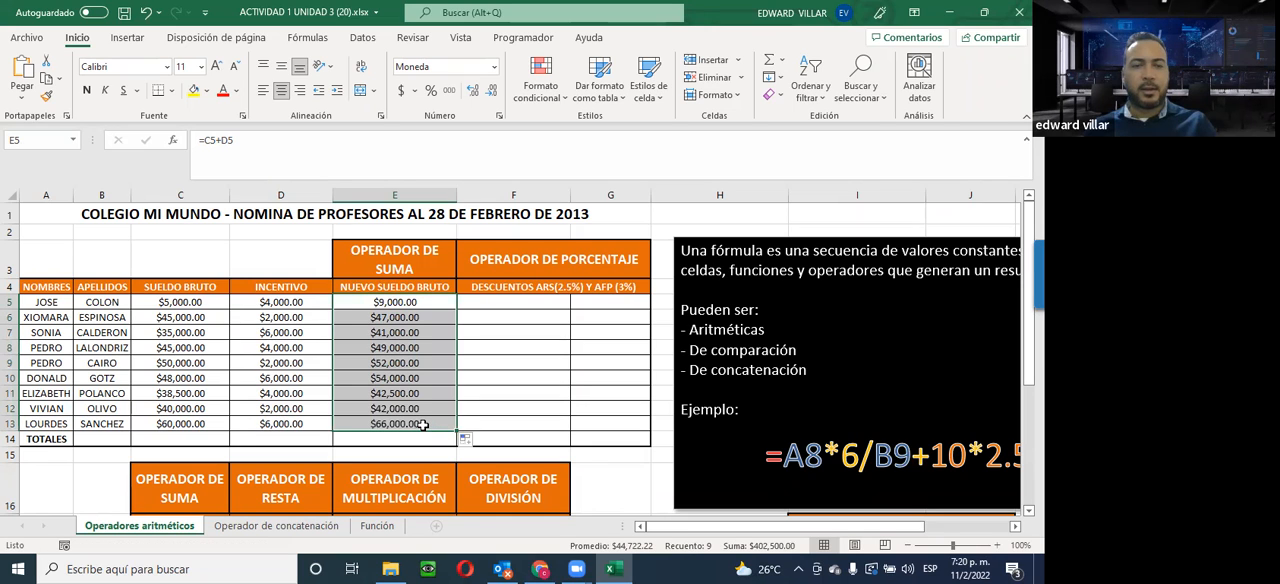
pyautogui.click(362, 317)
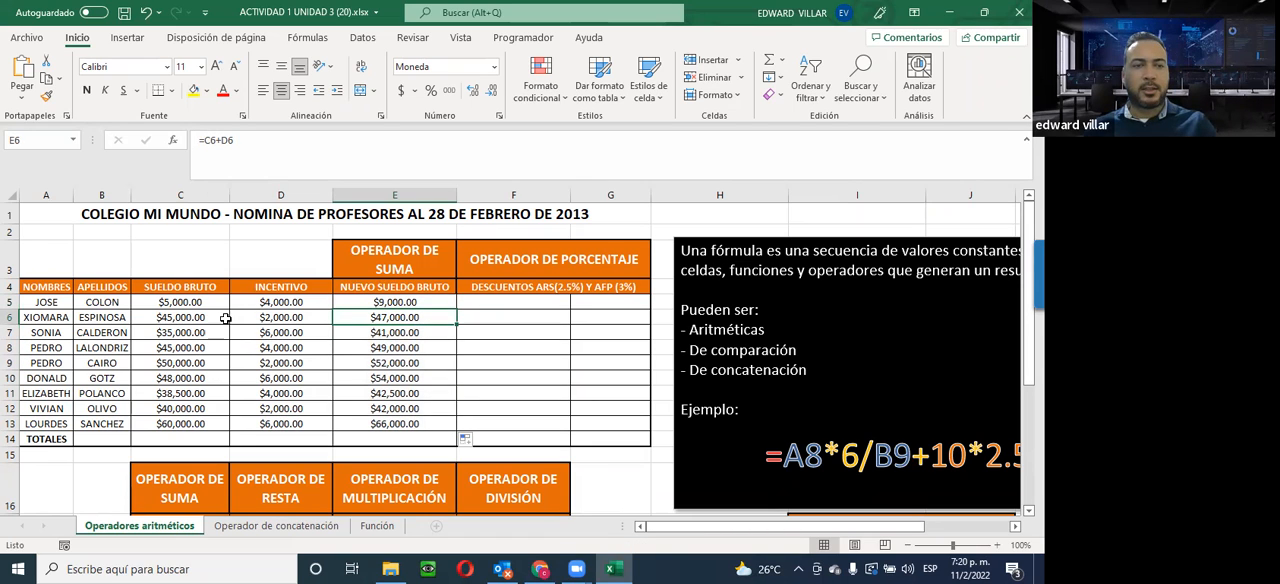
pyautogui.click(358, 333)
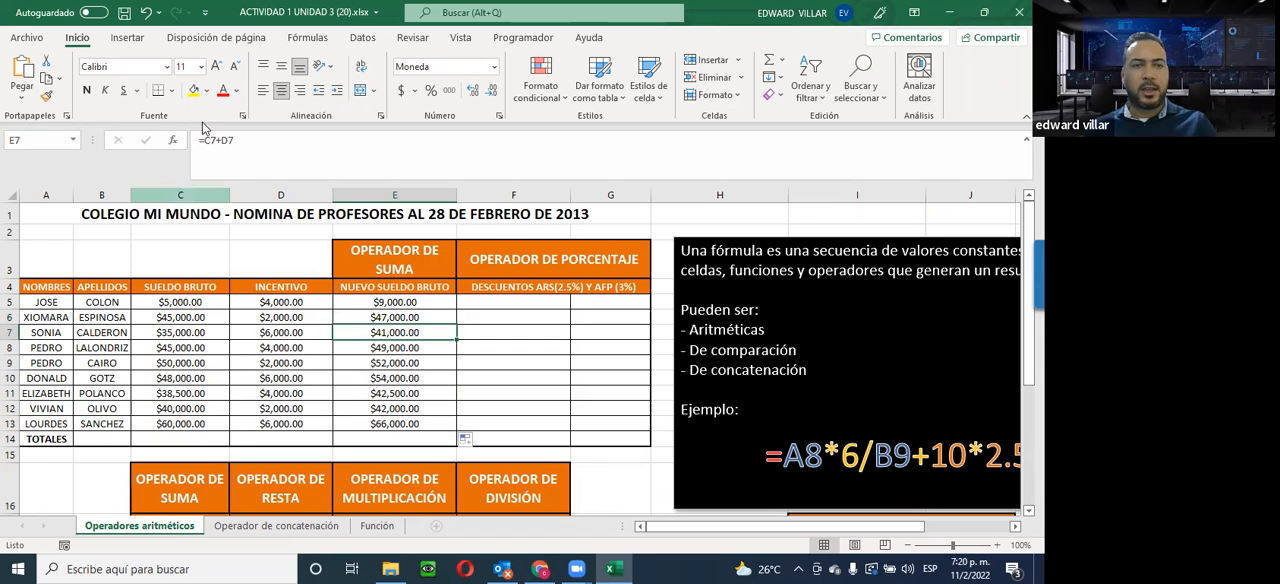
pyautogui.click(374, 348)
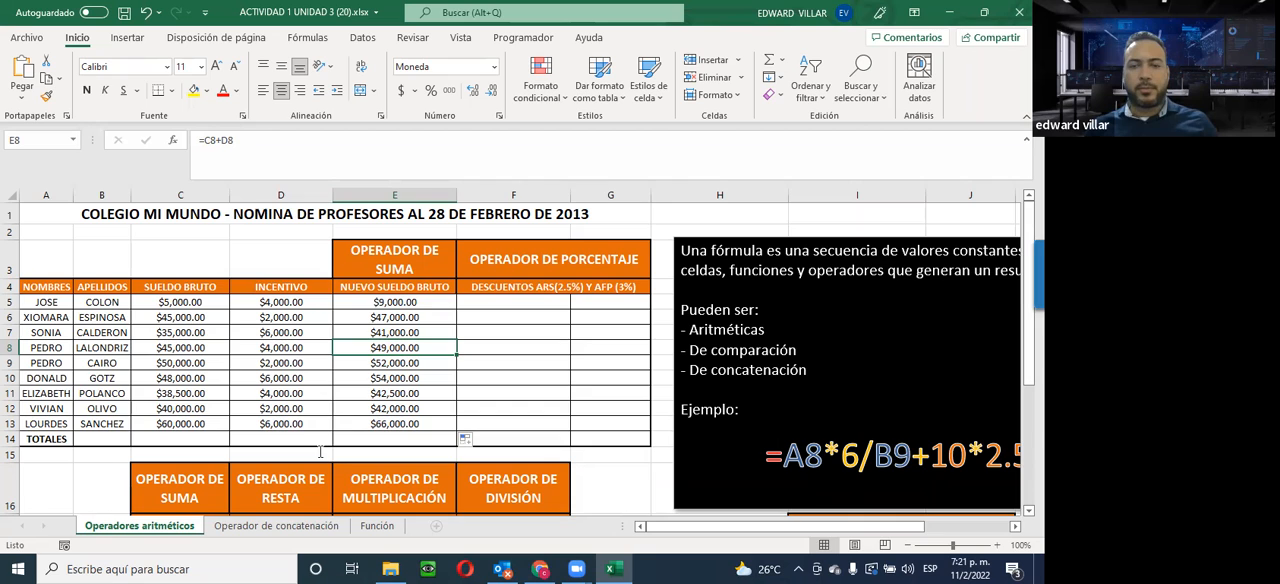
# Calculate the first employee's ARS discount in F5 with the formula =E5*2.5% and check the formula
pyautogui.hscroll(4, 320, 451)
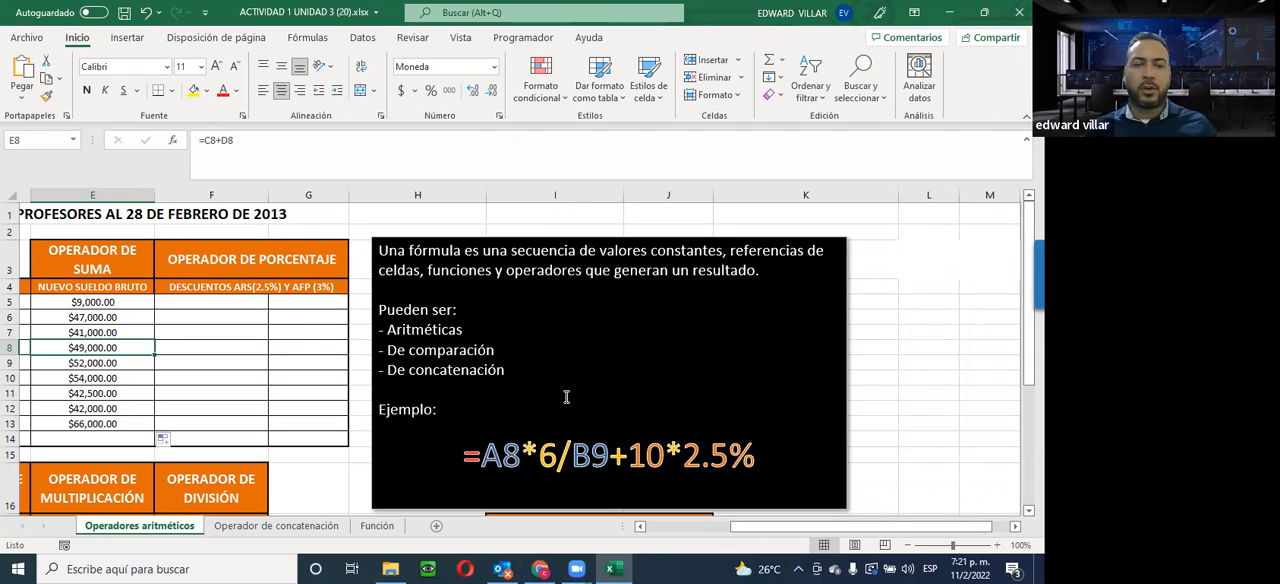
pyautogui.scroll(-2, 462, 442)
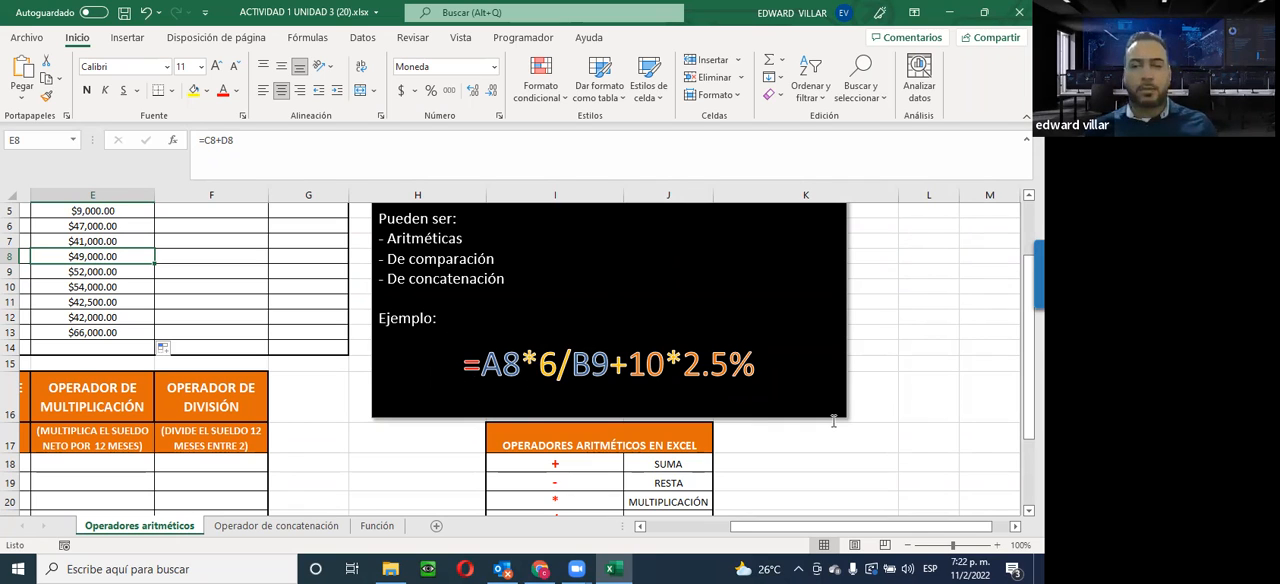
pyautogui.moveTo(734, 528); pyautogui.dragTo(568, 522)
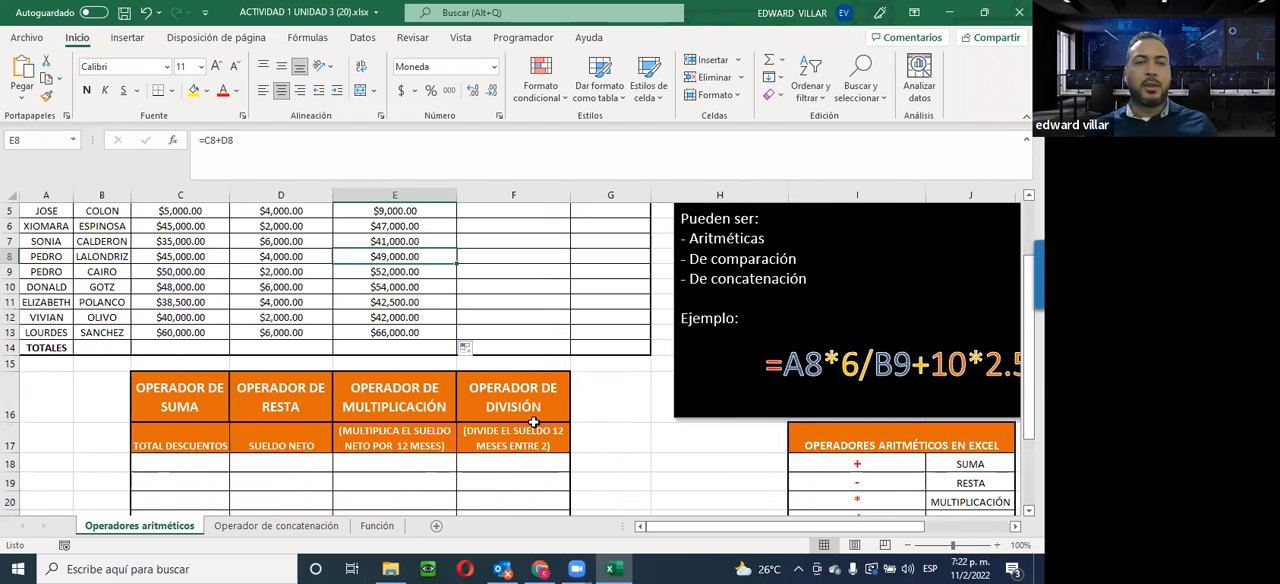
pyautogui.scroll(2, 600, 405)
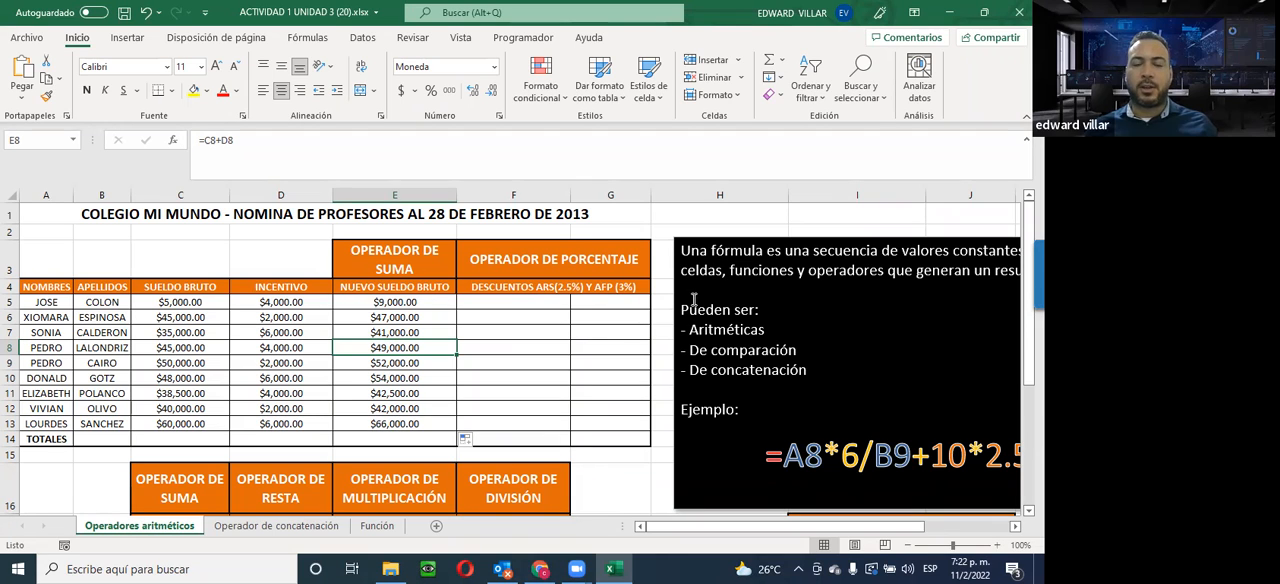
pyautogui.click(485, 302)
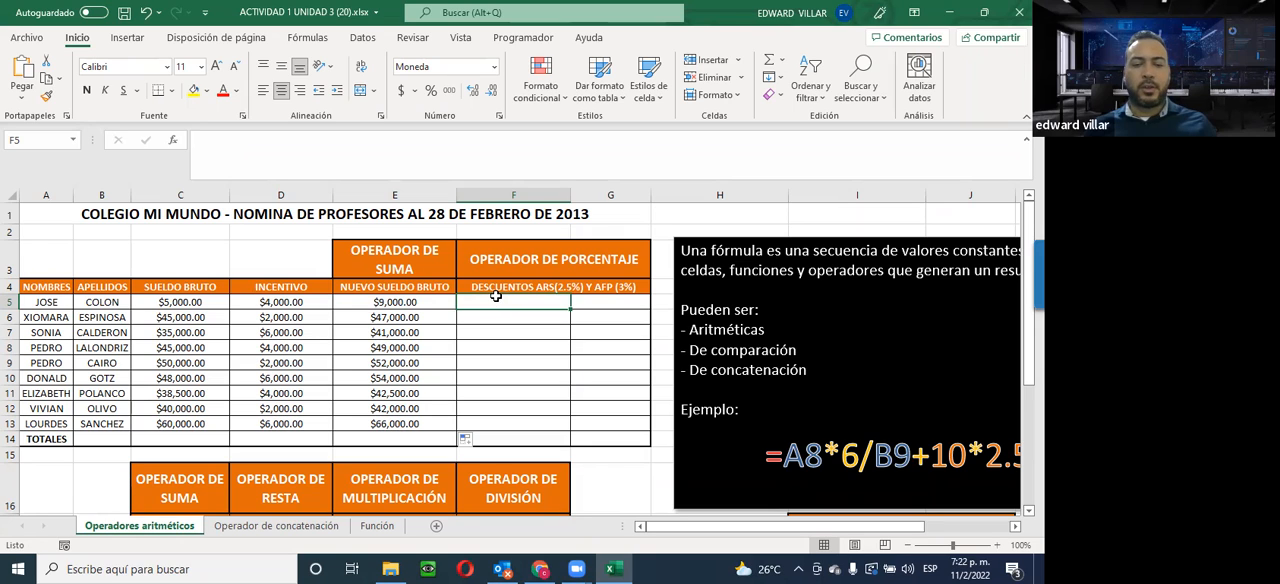
pyautogui.write('=')
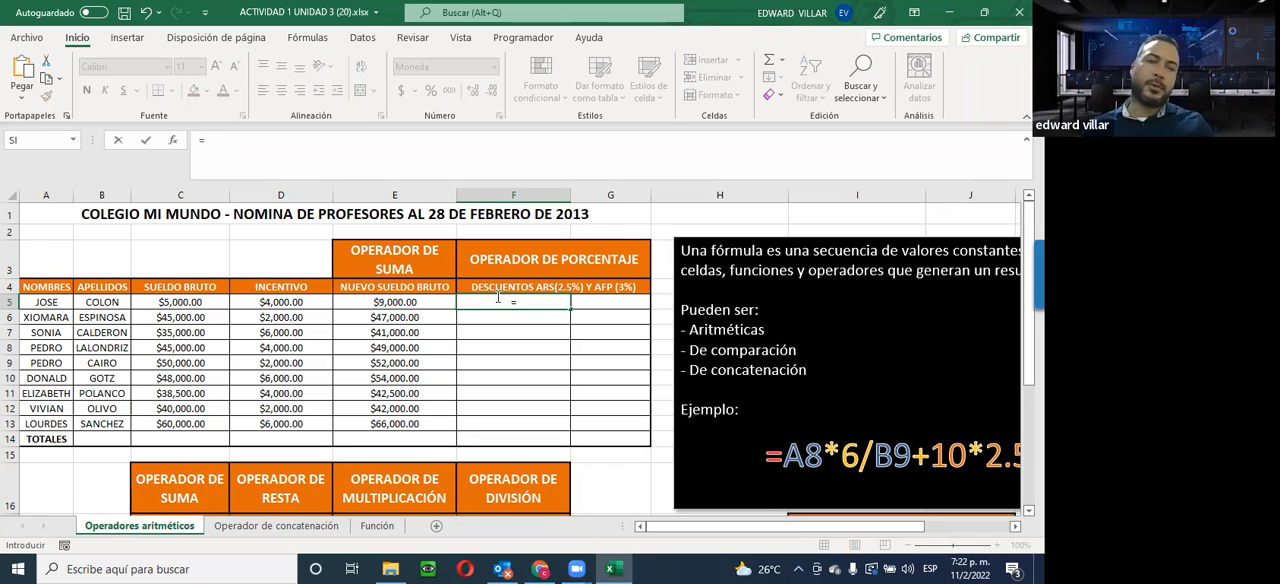
pyautogui.click(379, 301)
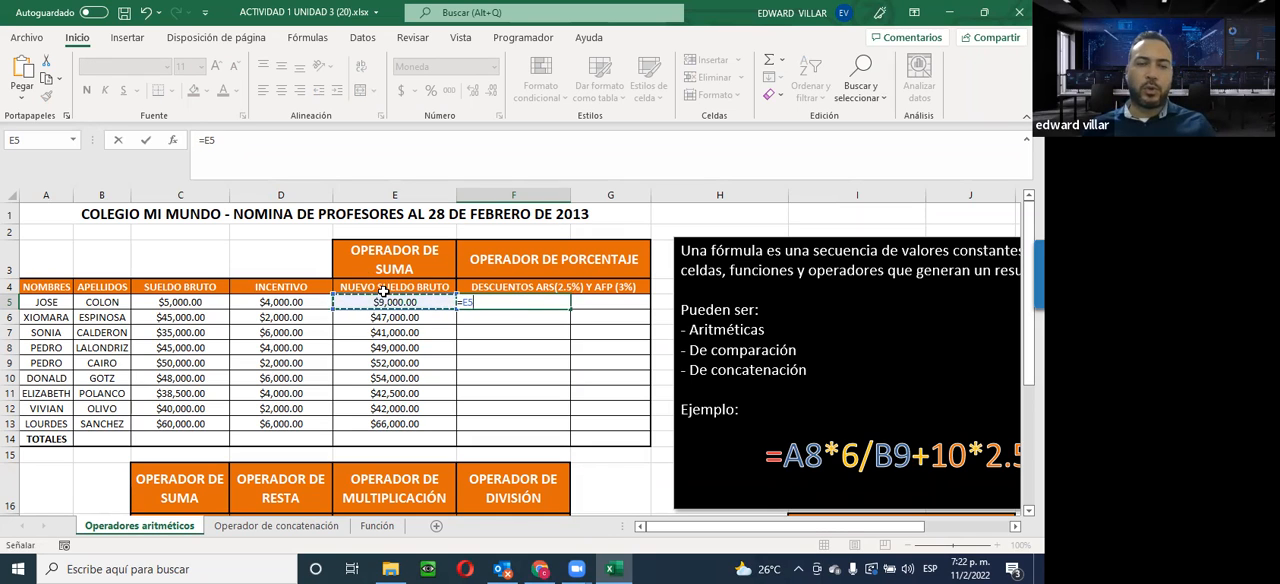
pyautogui.write('*')
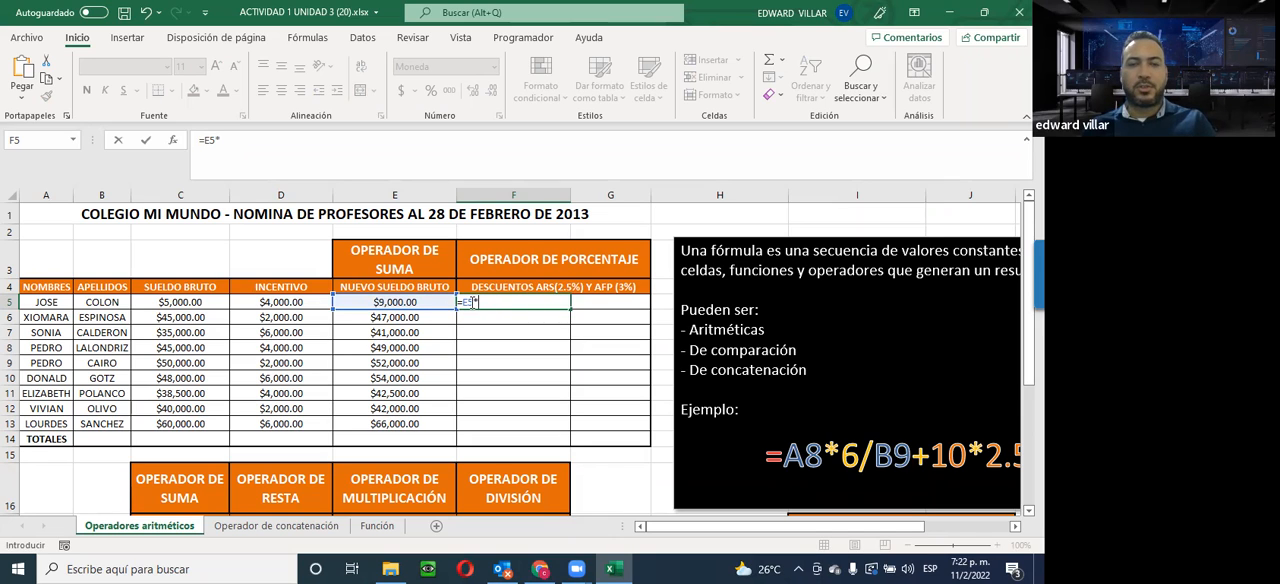
pyautogui.click(482, 302)
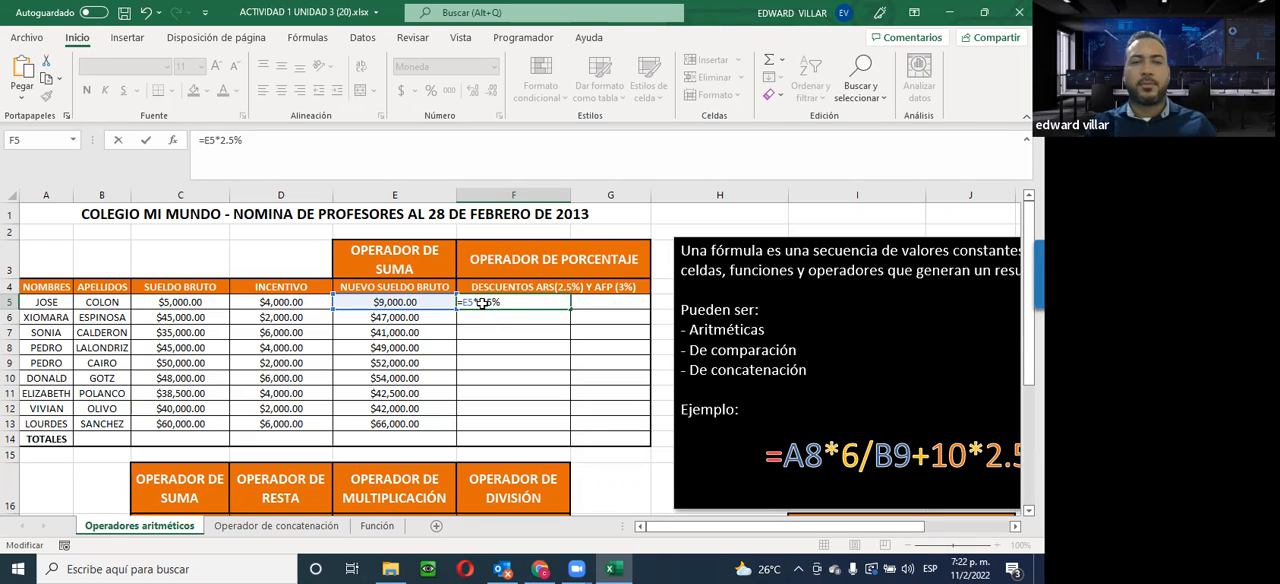
pyautogui.press('Return')
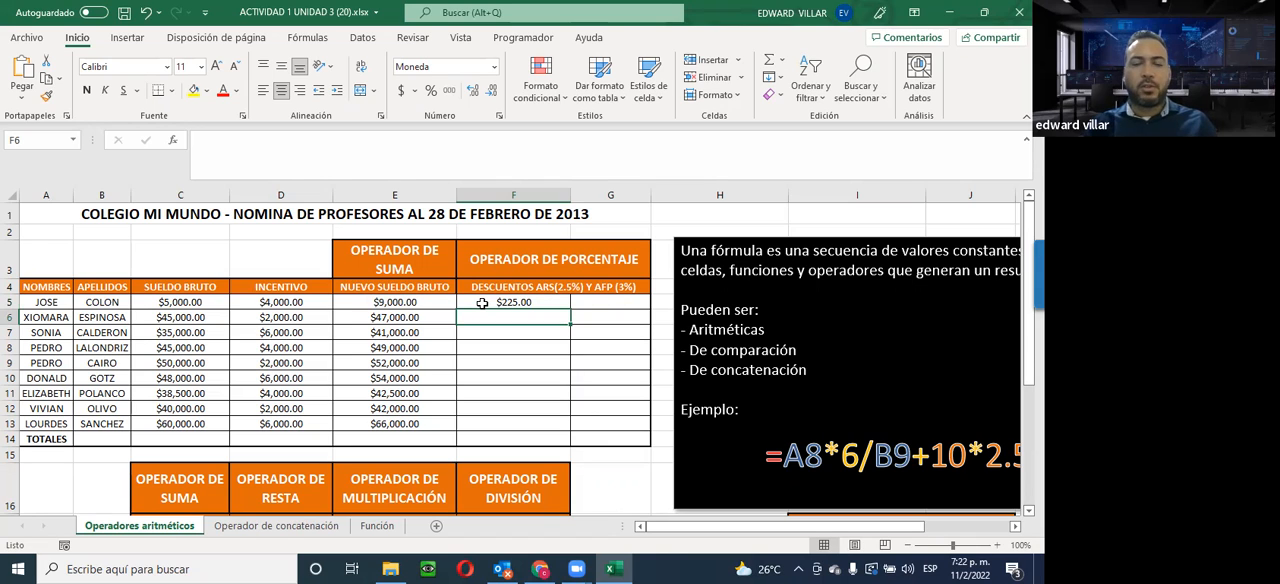
pyautogui.click(482, 303)
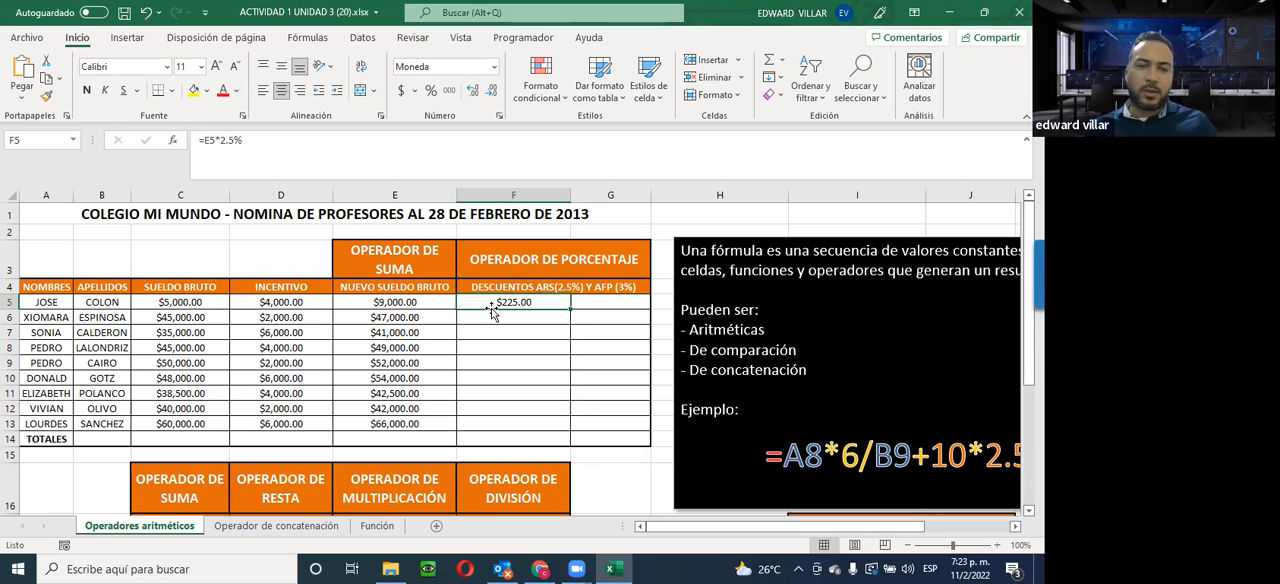
# Calculate the first employee's AFP discount in G5 with the formula =E5*3%
pyautogui.click(598, 298)
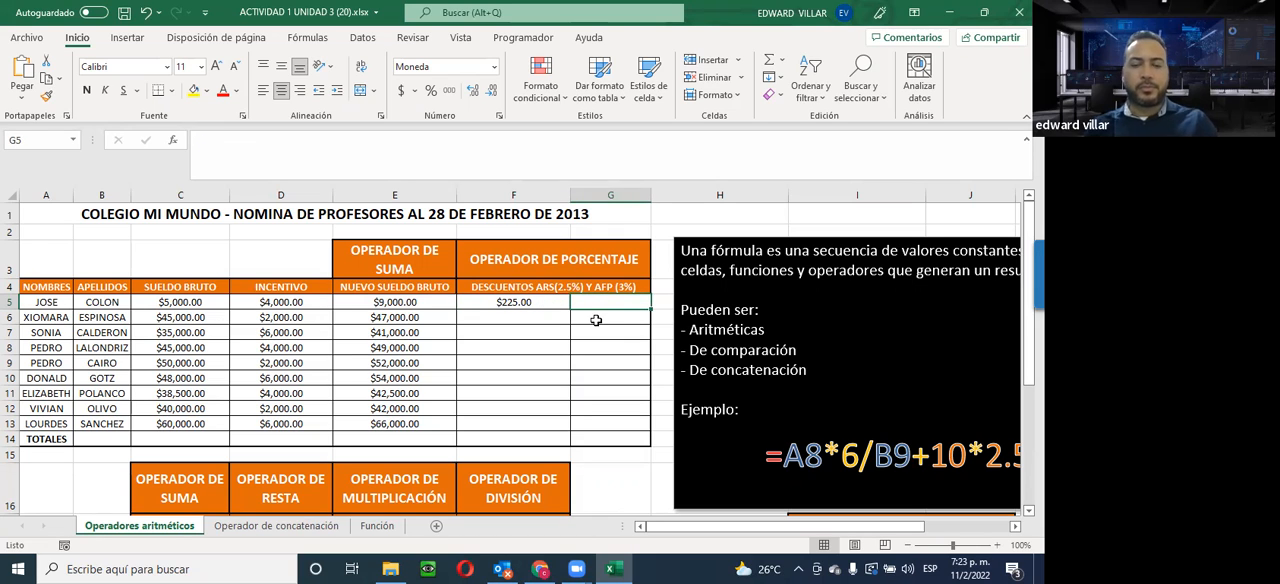
pyautogui.write('=')
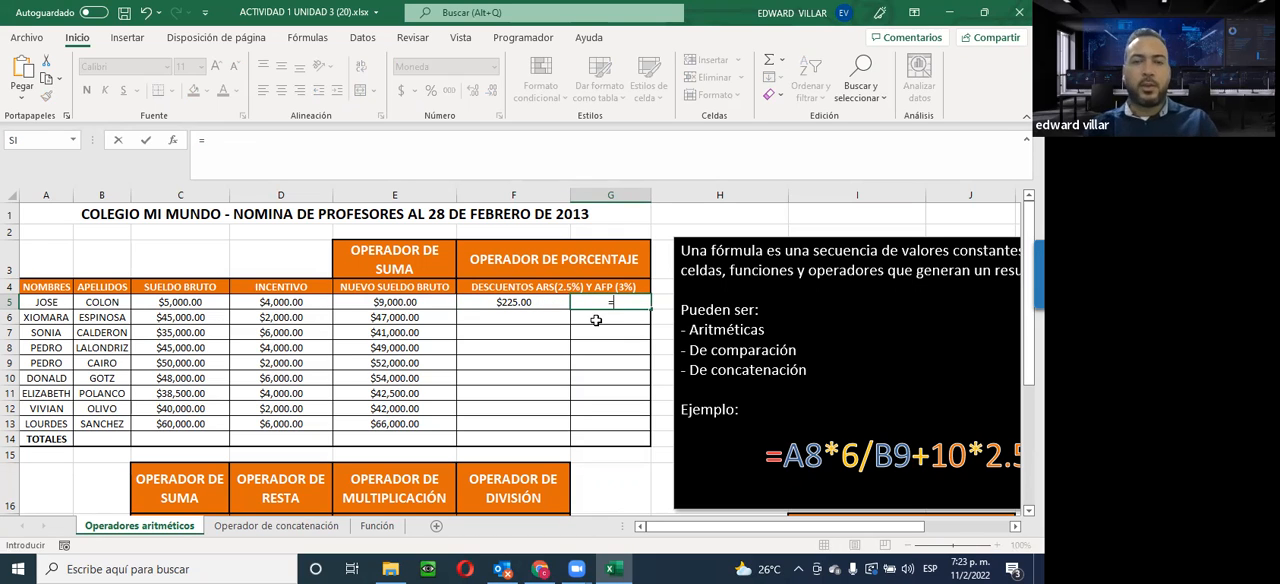
pyautogui.click(433, 300)
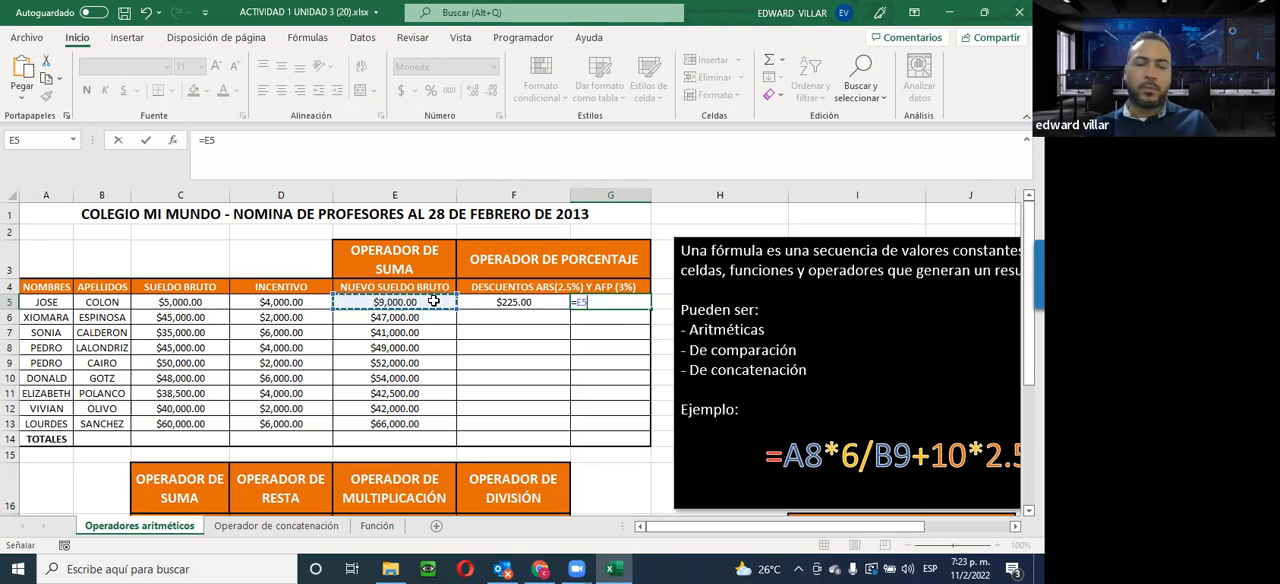
pyautogui.write('*')
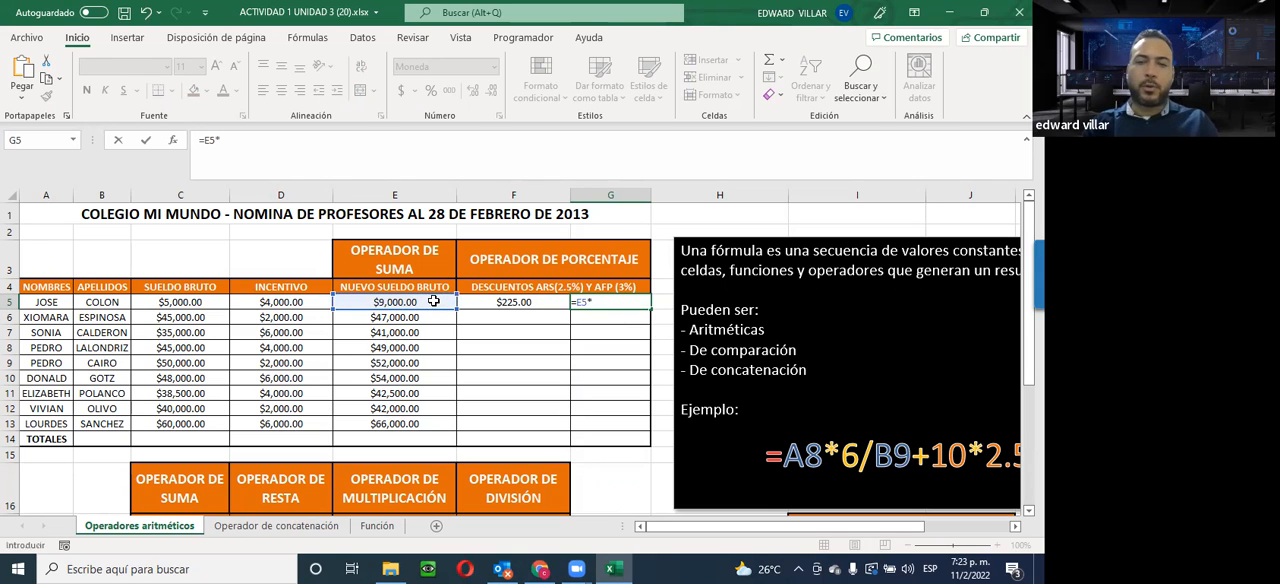
pyautogui.write('3%')
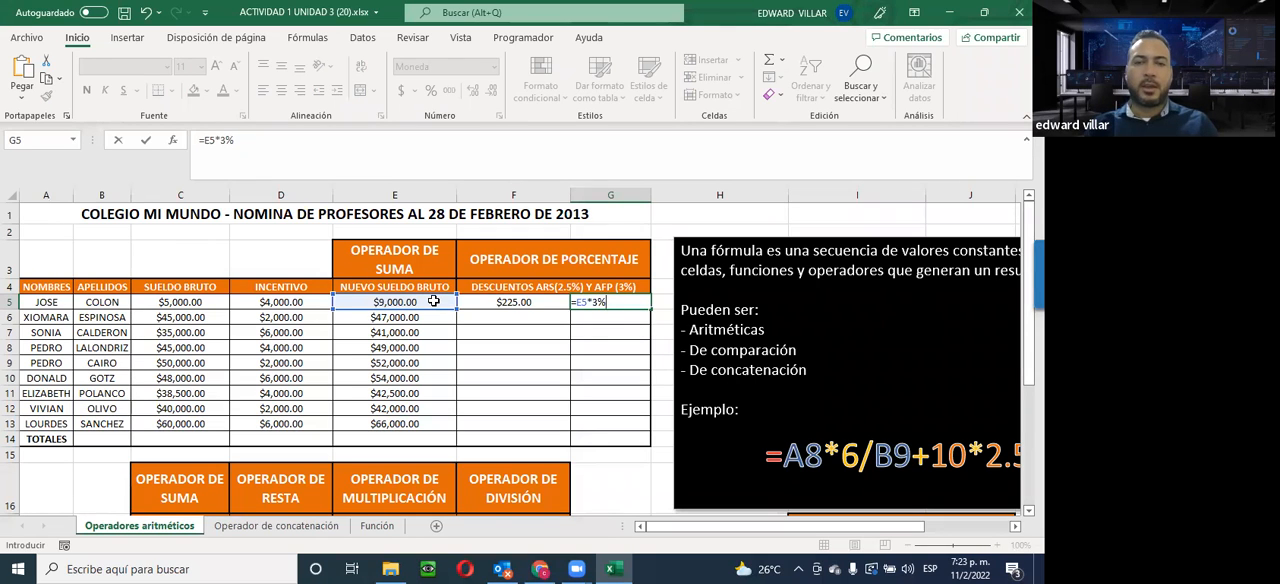
pyautogui.press('Return')
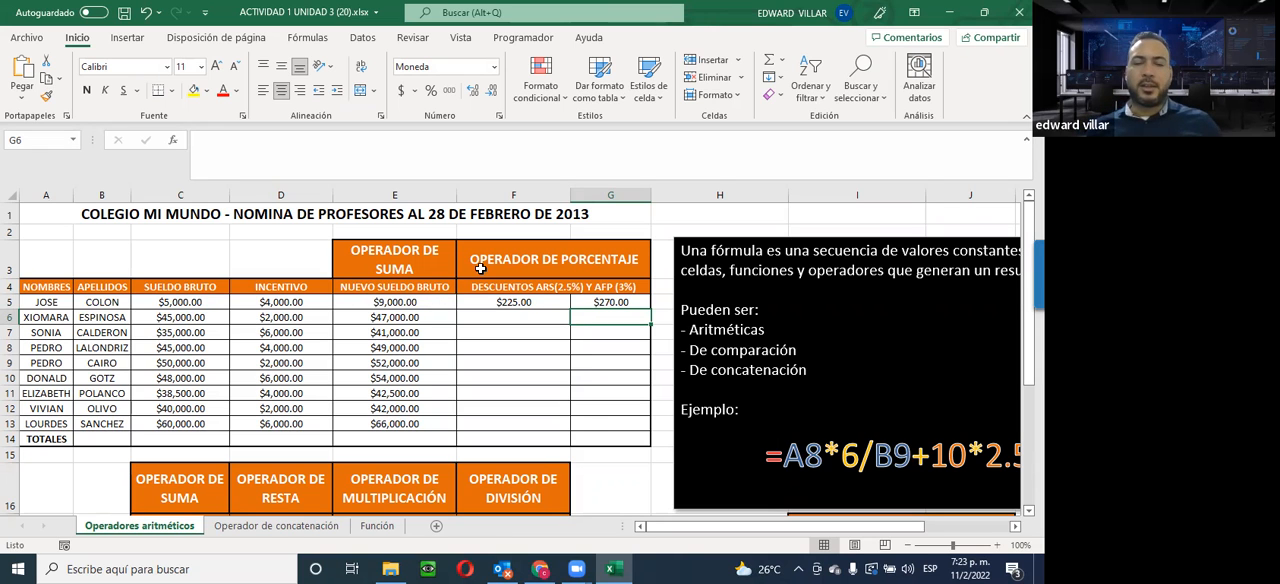
# Fill the ARS discount formula from F5 down to F13 for the remaining employees
pyautogui.scroll(-2, 385, 424)
pyautogui.scroll(-1, 385, 424)
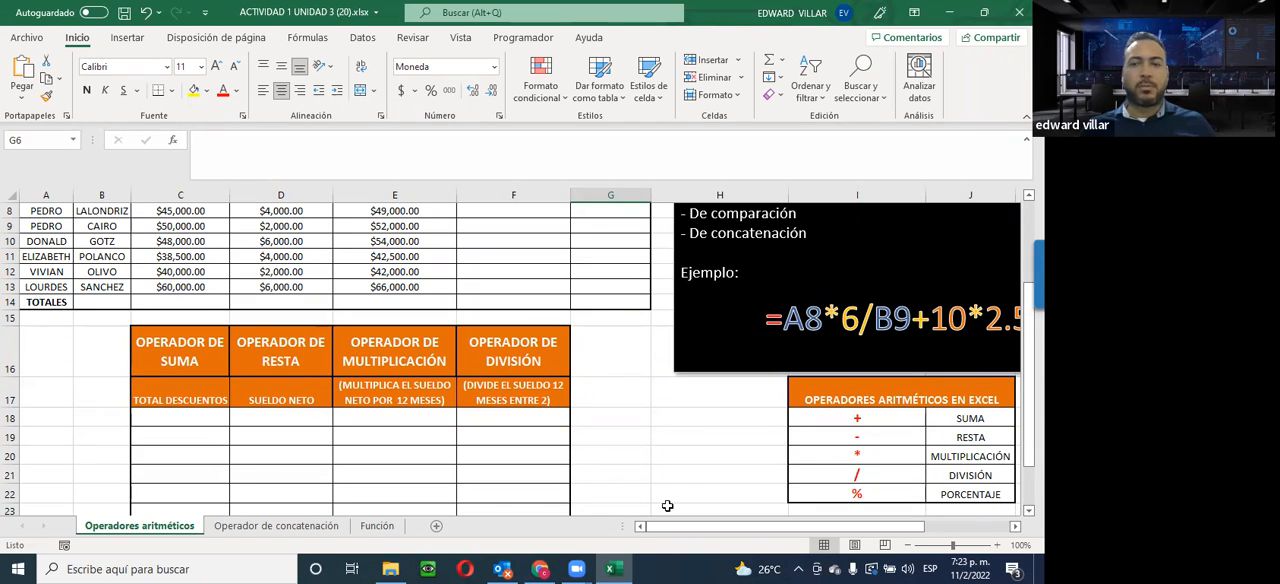
pyautogui.scroll(3, 987, 425)
pyautogui.scroll(-1, 975, 459)
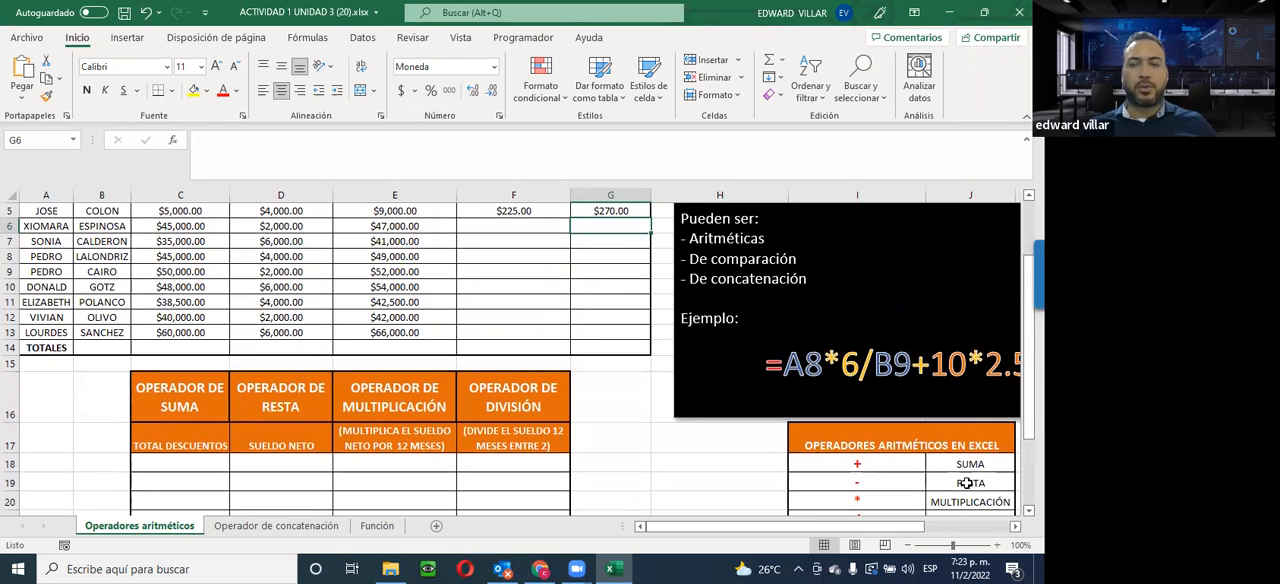
pyautogui.scroll(1, 600, 300)
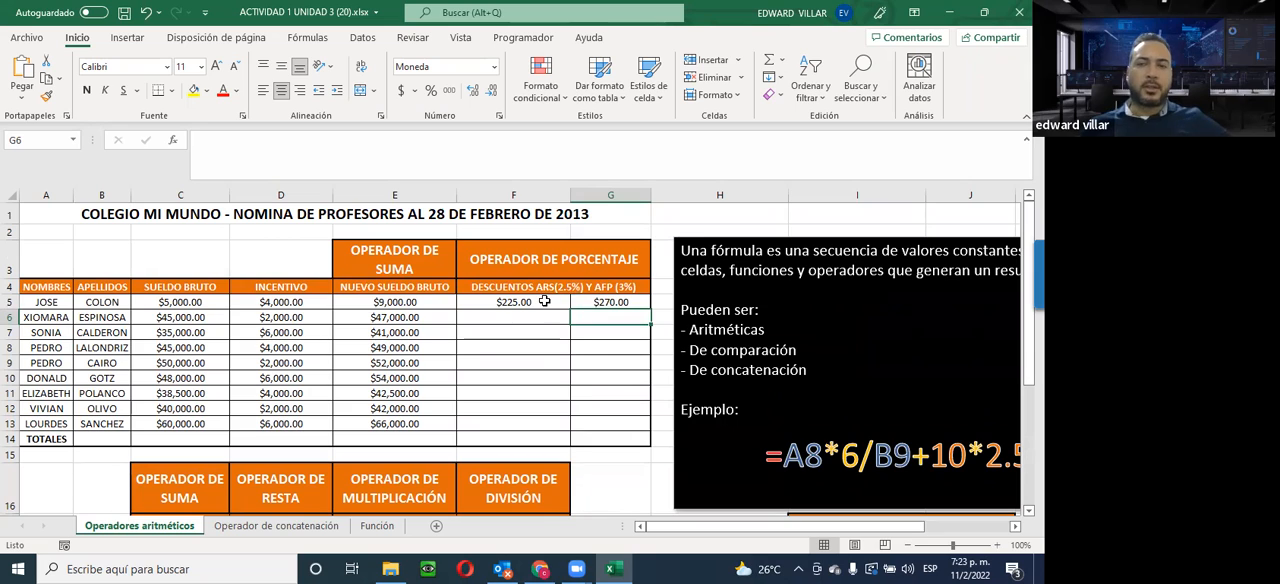
pyautogui.click(511, 302)
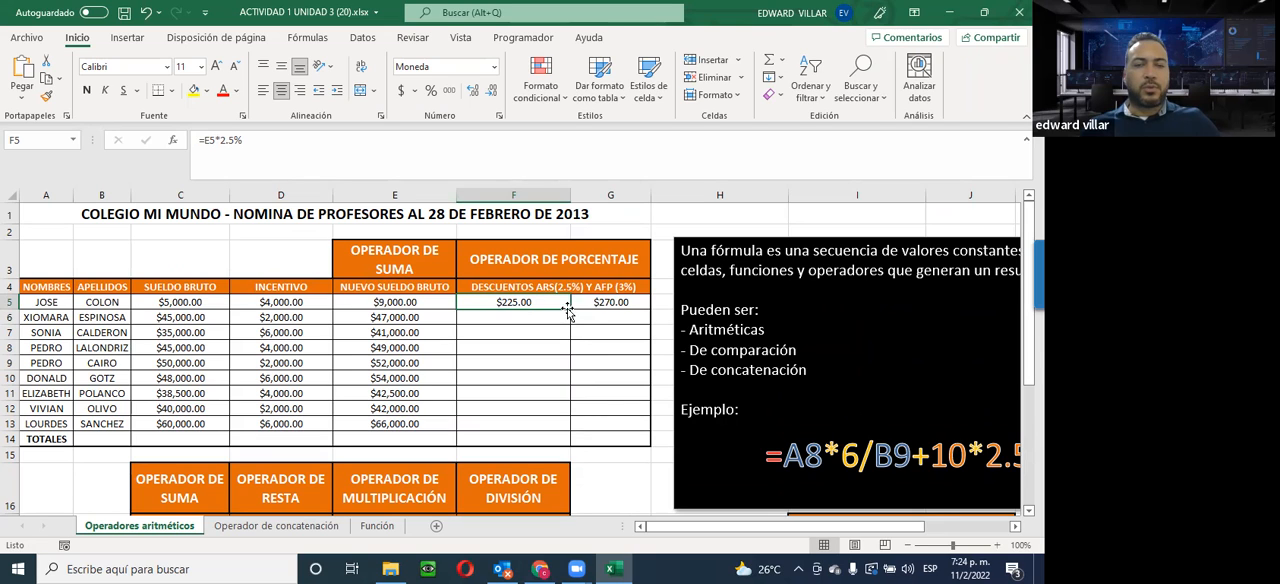
pyautogui.moveTo(571, 310); pyautogui.dragTo(561, 433)
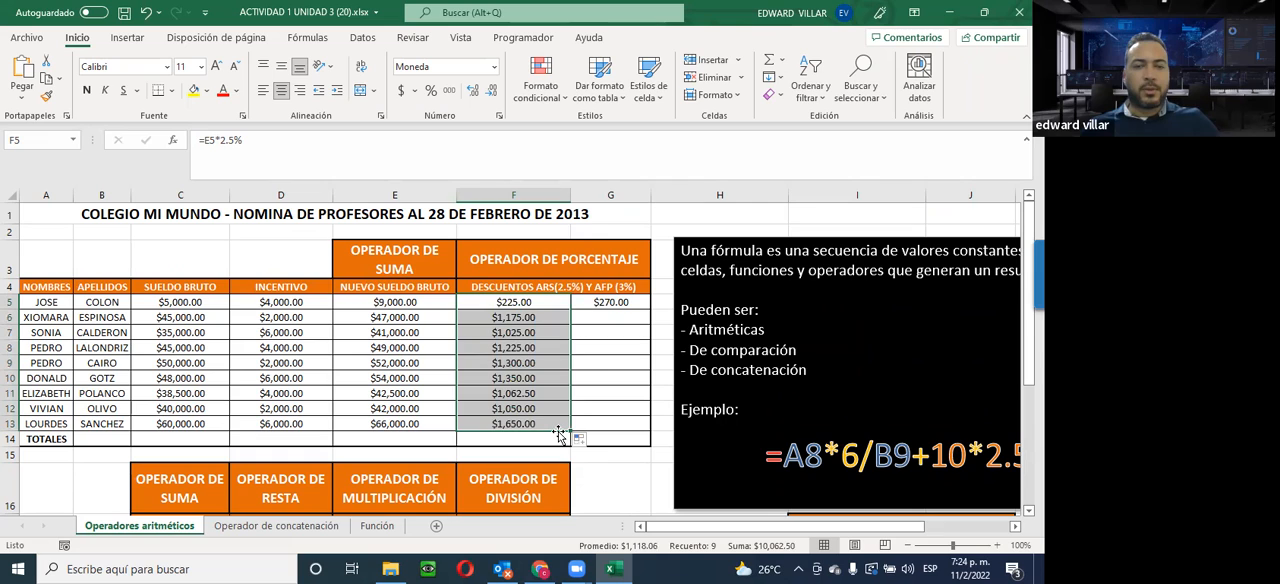
# Check the copied ARS discount formulas in F6, F7, F8, F10 and F12, examining the cell reference and percentage in F7
pyautogui.click(516, 318)
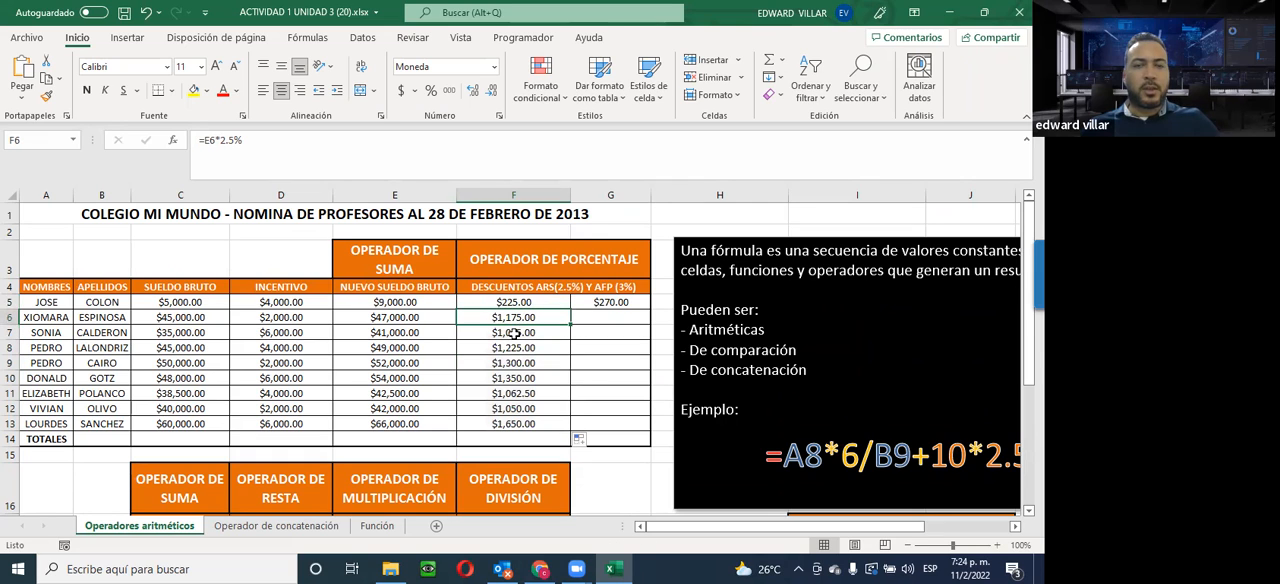
pyautogui.click(507, 333)
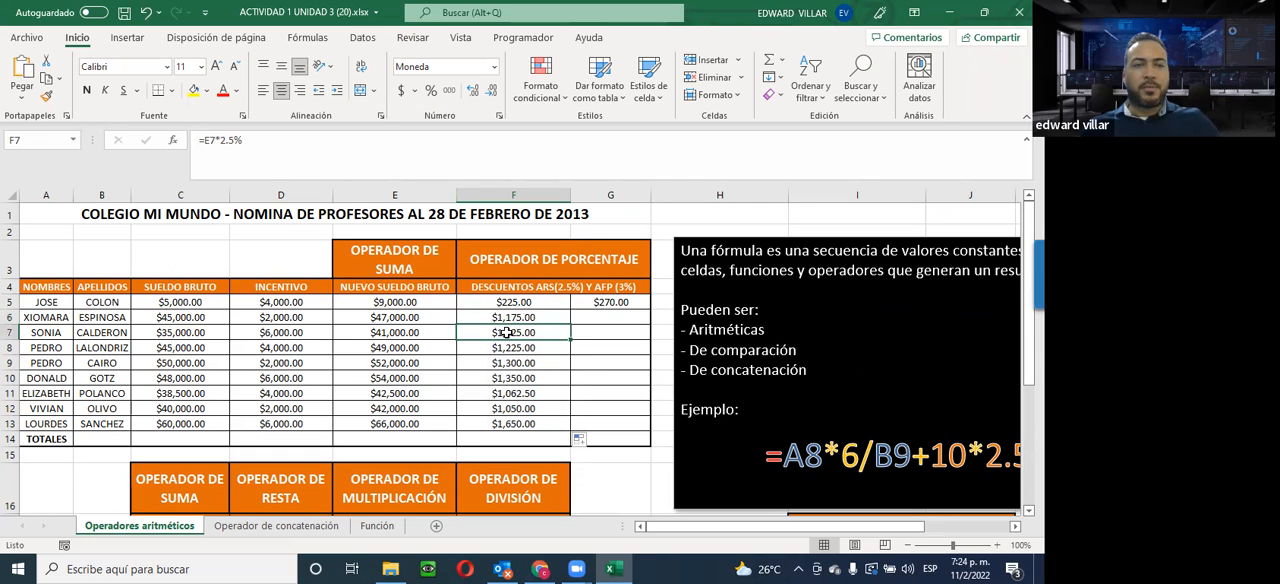
pyautogui.doubleClick(210, 141)
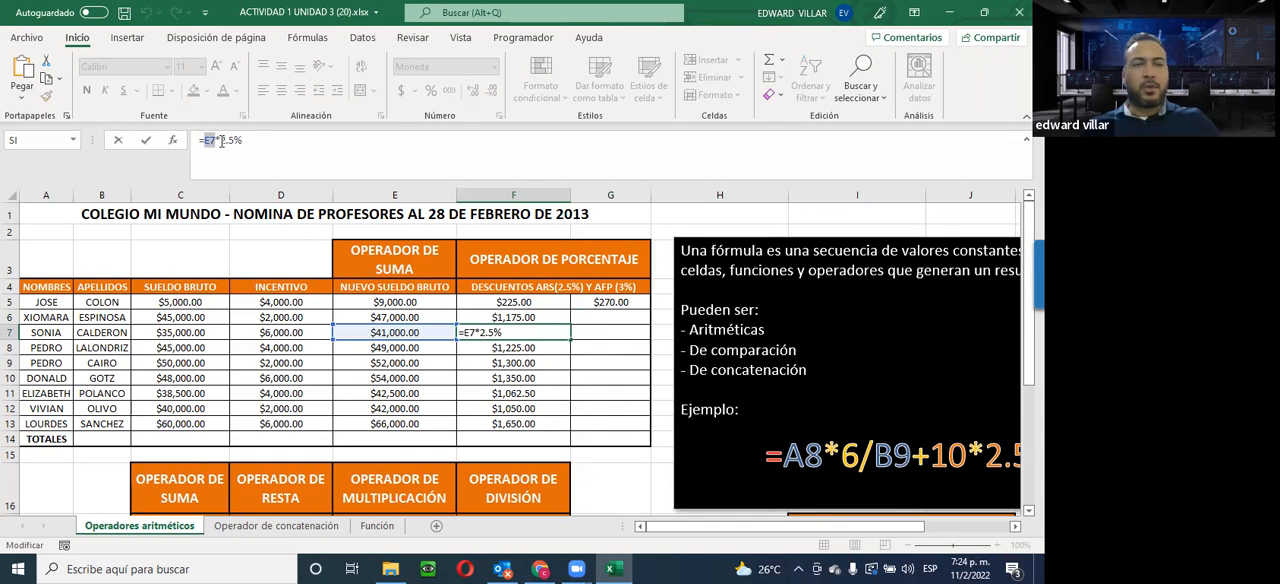
pyautogui.moveTo(220, 141); pyautogui.dragTo(242, 142)
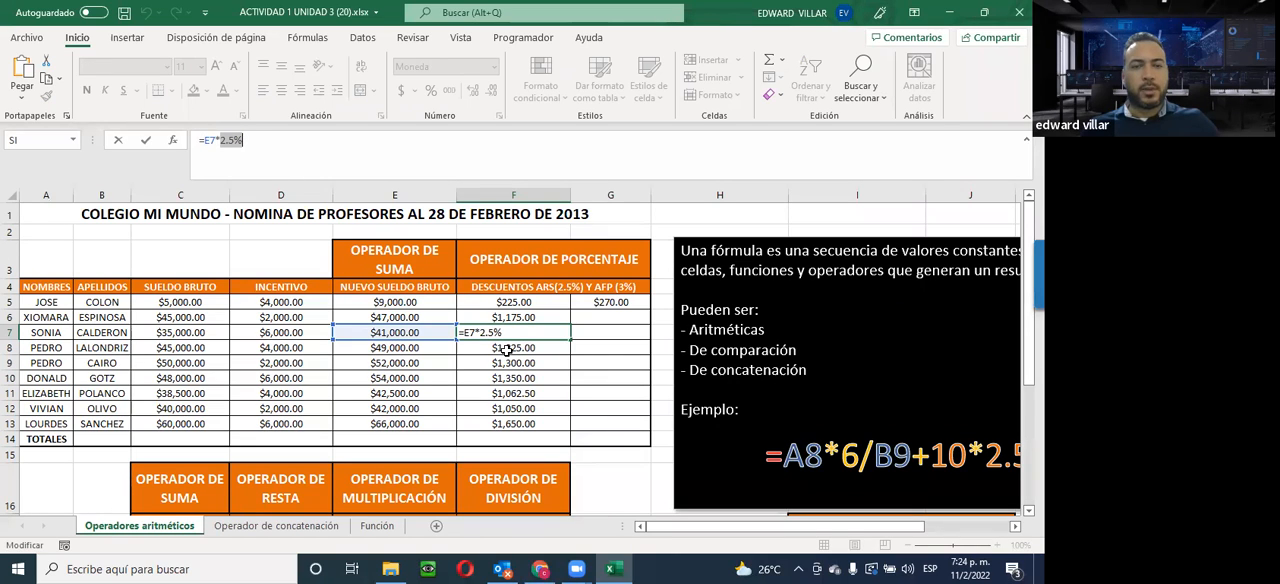
pyautogui.hotkey('ctrl', 'Return')
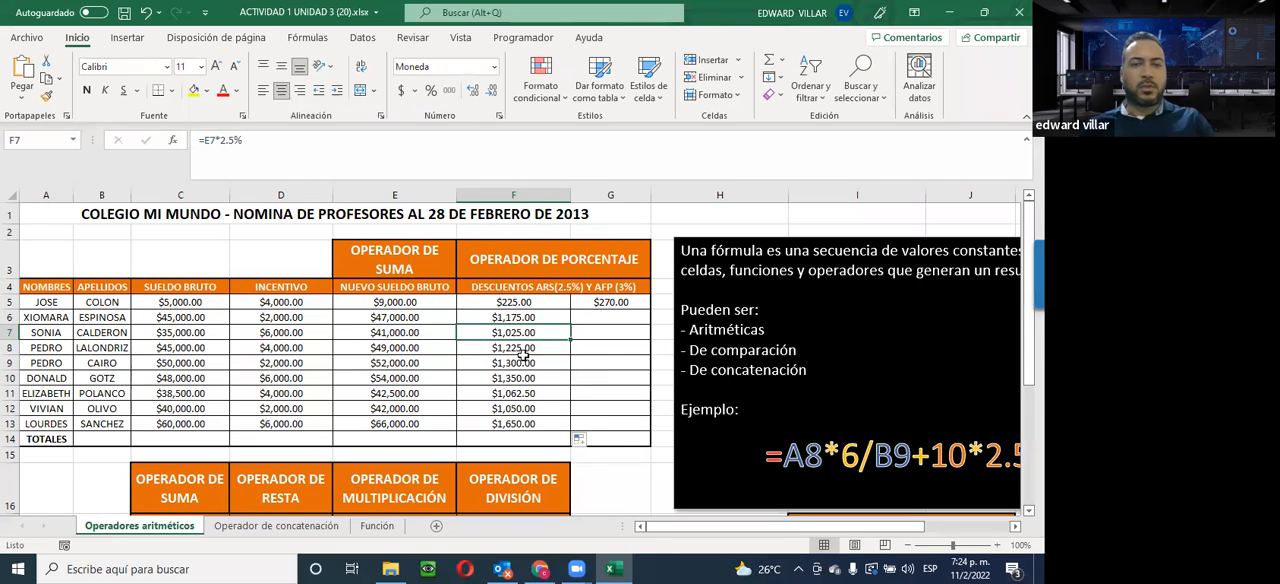
pyautogui.click(515, 349)
pyautogui.click(518, 380)
pyautogui.click(513, 406)
pyautogui.click(525, 348)
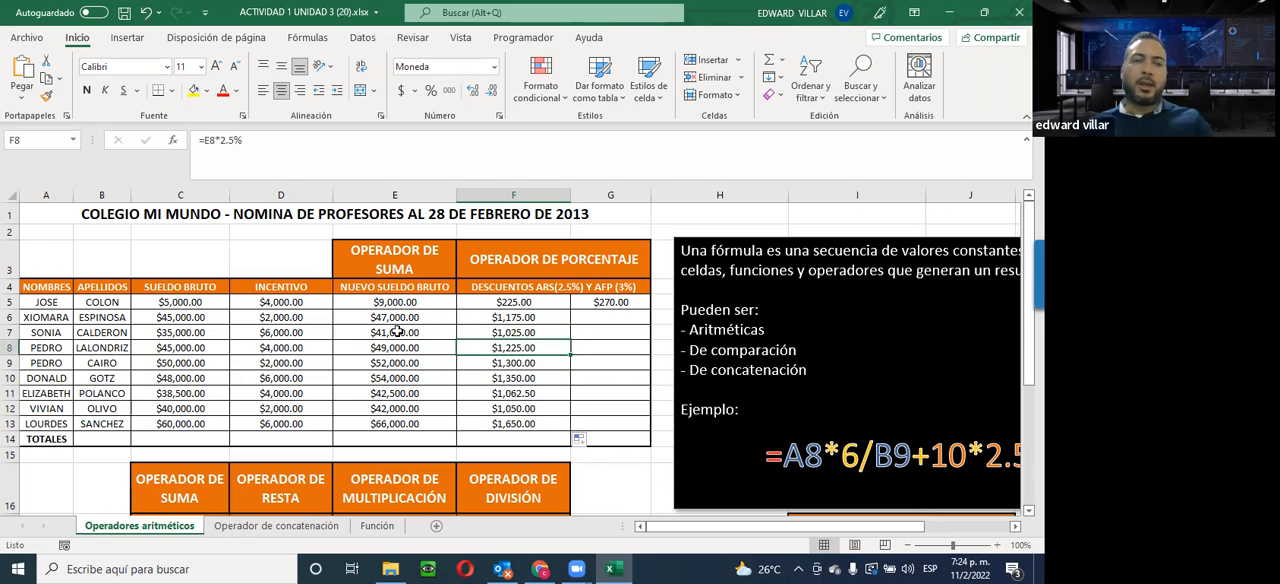
# Compare the new gross salary formula in E7 with the ARS discount formula in F7
pyautogui.click(374, 332)
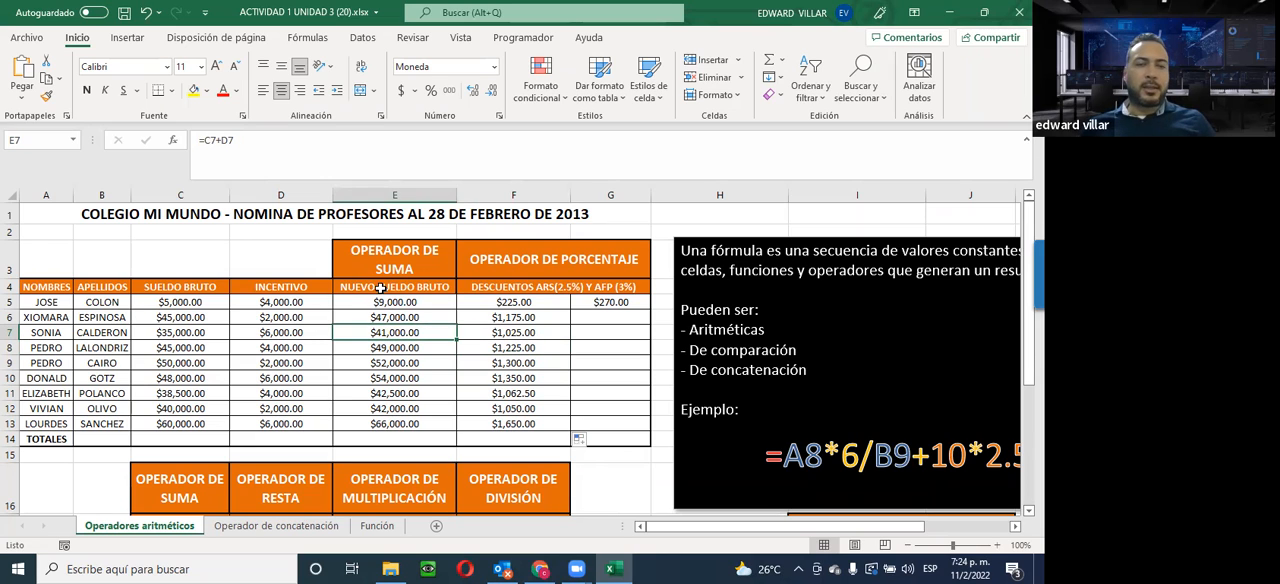
pyautogui.doubleClick(388, 334)
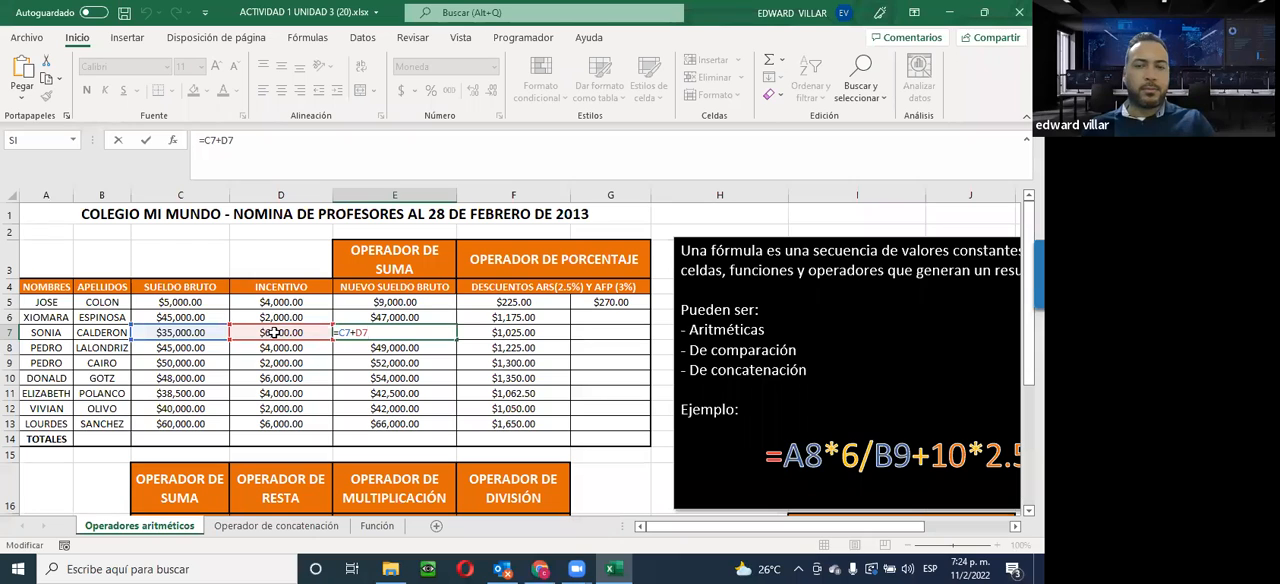
pyautogui.hotkey('ctrl', 'Return')
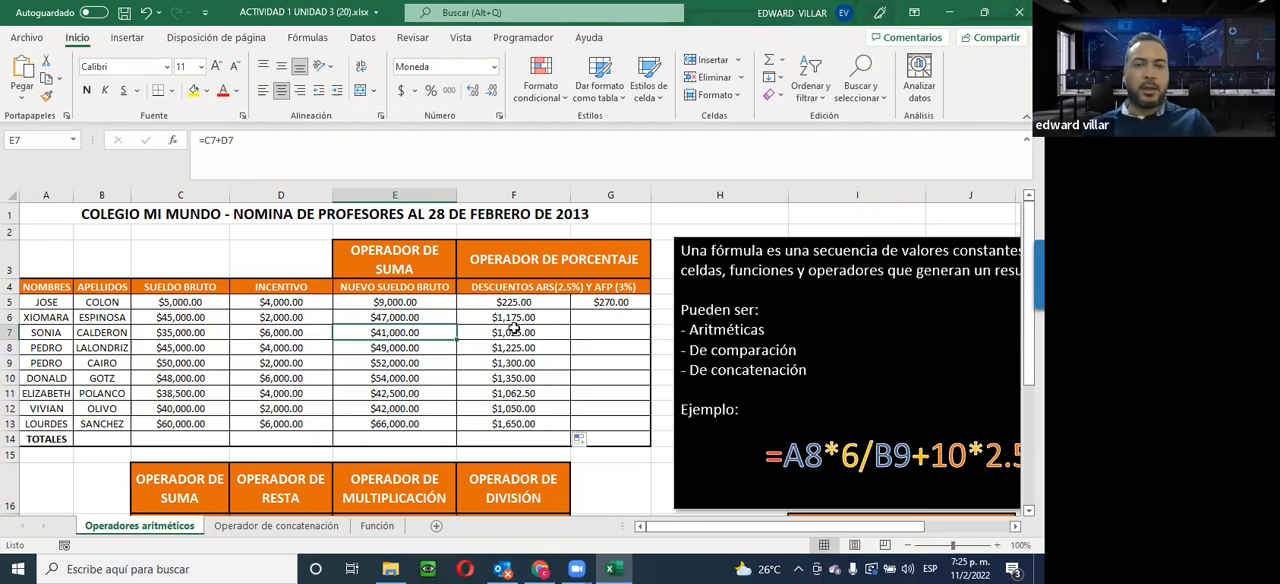
pyautogui.click(514, 333)
pyautogui.write('=E7*2.5%')
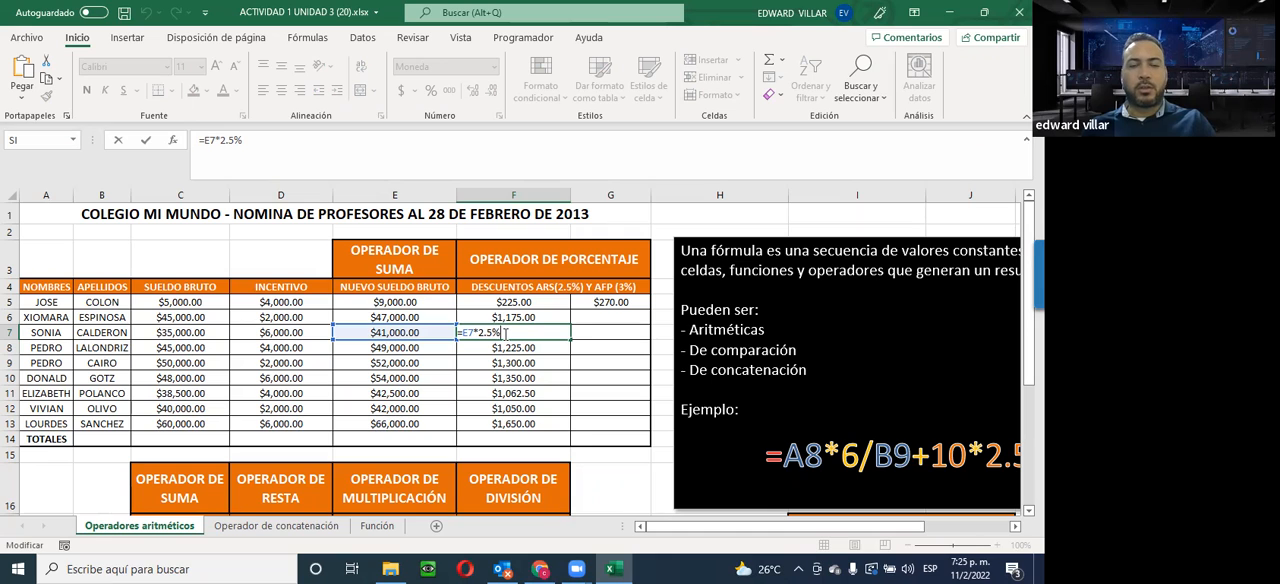
pyautogui.click(505, 333)
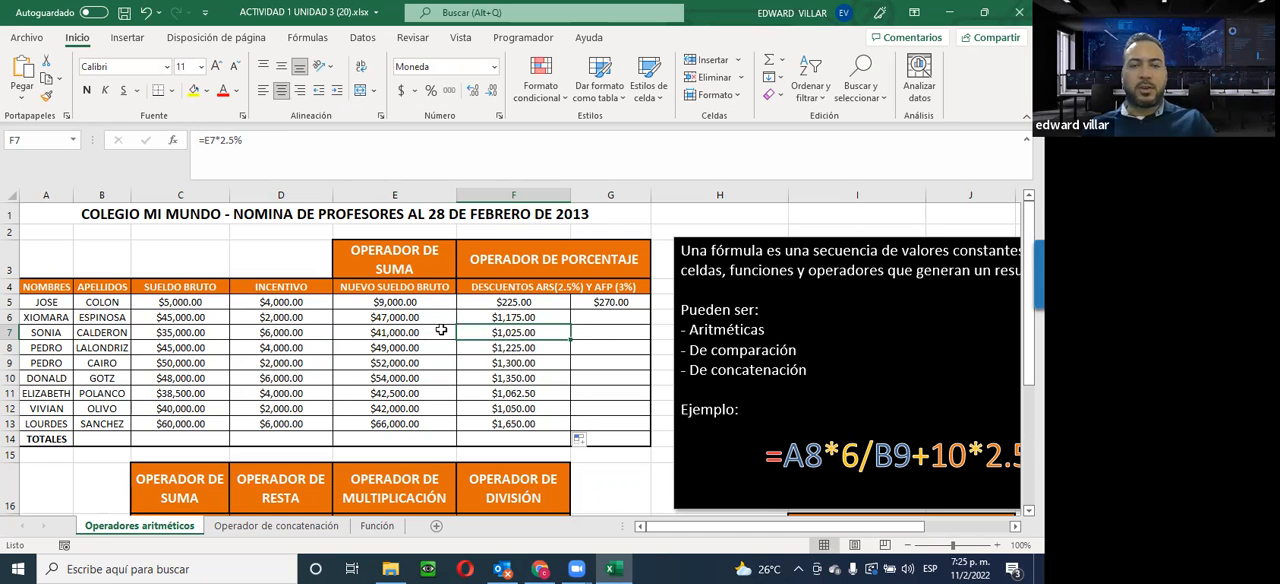
# Fill the AFP discount formula from G5 down to G13 for the remaining employees
pyautogui.click(615, 303)
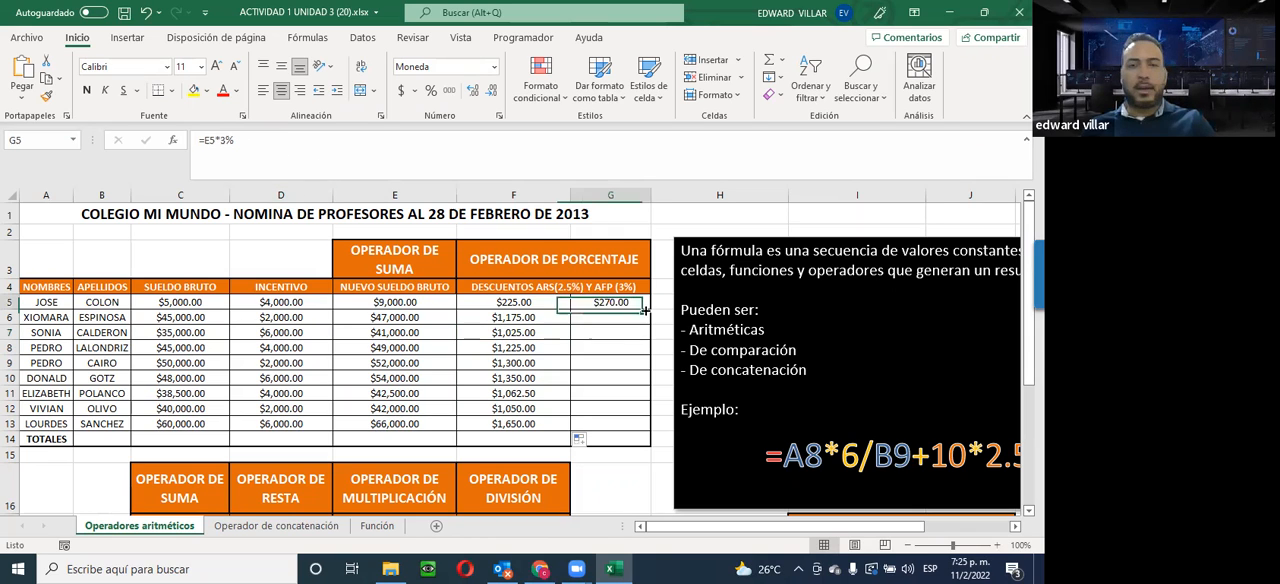
pyautogui.moveTo(647, 320); pyautogui.dragTo(640, 426)
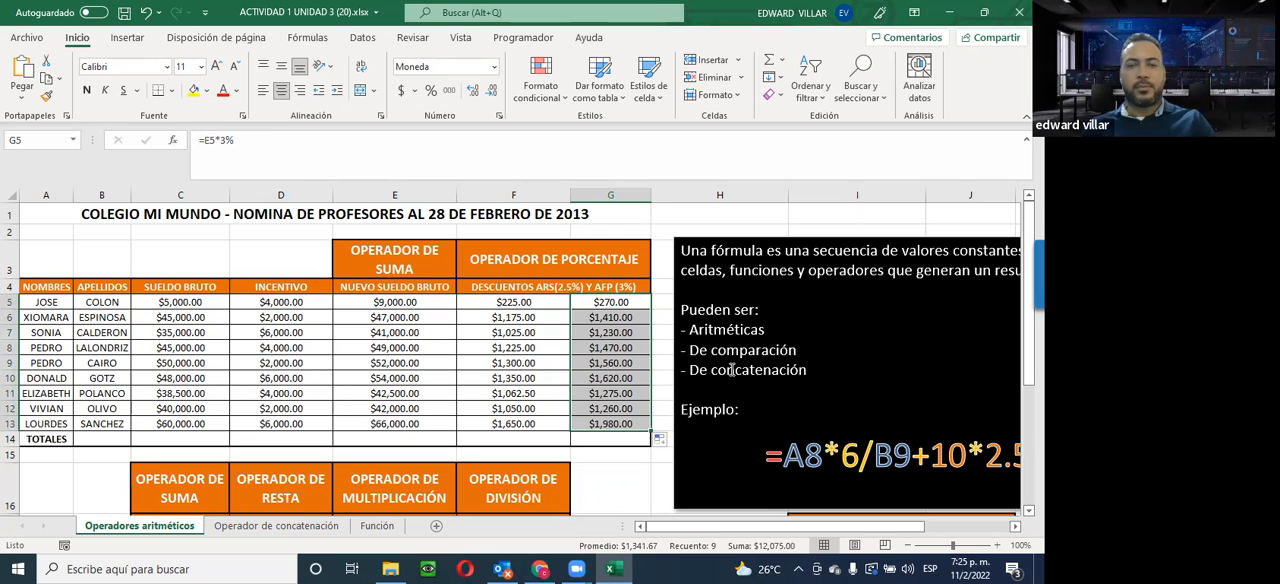
pyautogui.scroll(-2, 634, 368)
pyautogui.scroll(2, 631, 373)
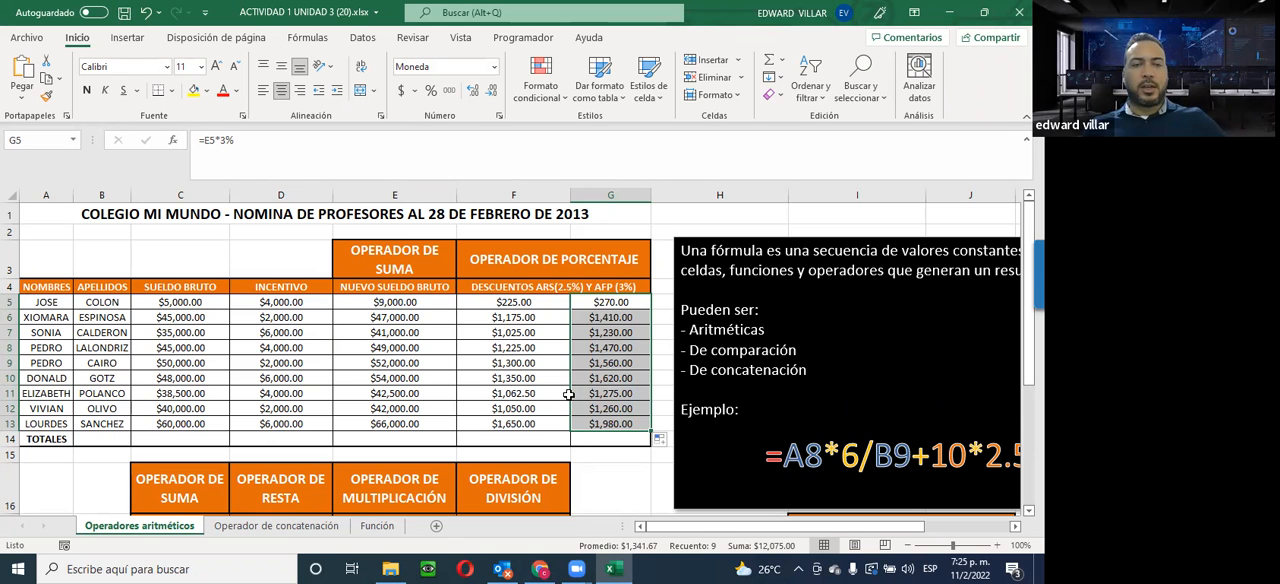
pyautogui.scroll(-4, 568, 394)
pyautogui.scroll(1, 568, 394)
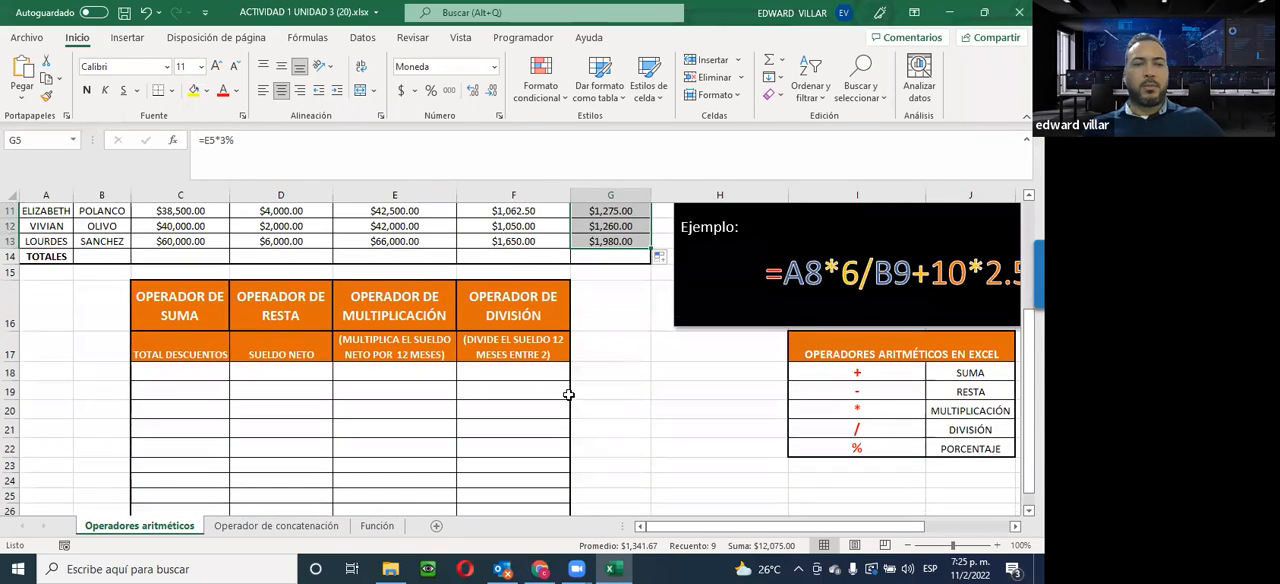
# Calculate the first employee's total discounts in C18 with the formula =F5+G5
pyautogui.scroll(-1, 568, 394)
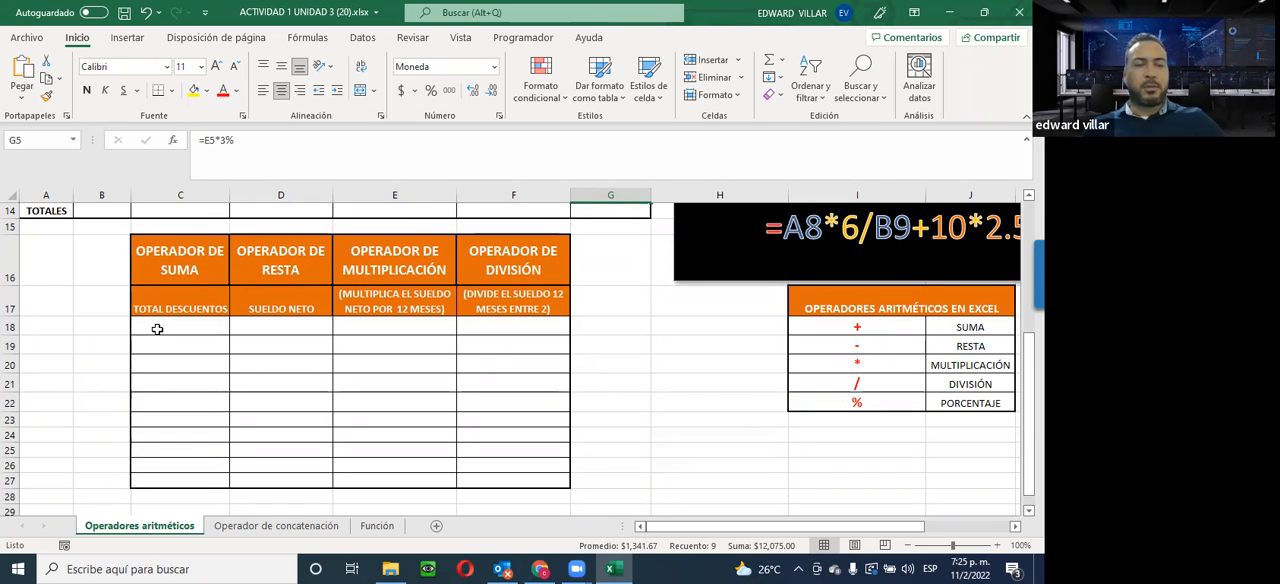
pyautogui.scroll(4, 157, 329)
pyautogui.moveTo(500, 256); pyautogui.dragTo(592, 377)
pyautogui.scroll(-2, 234, 365)
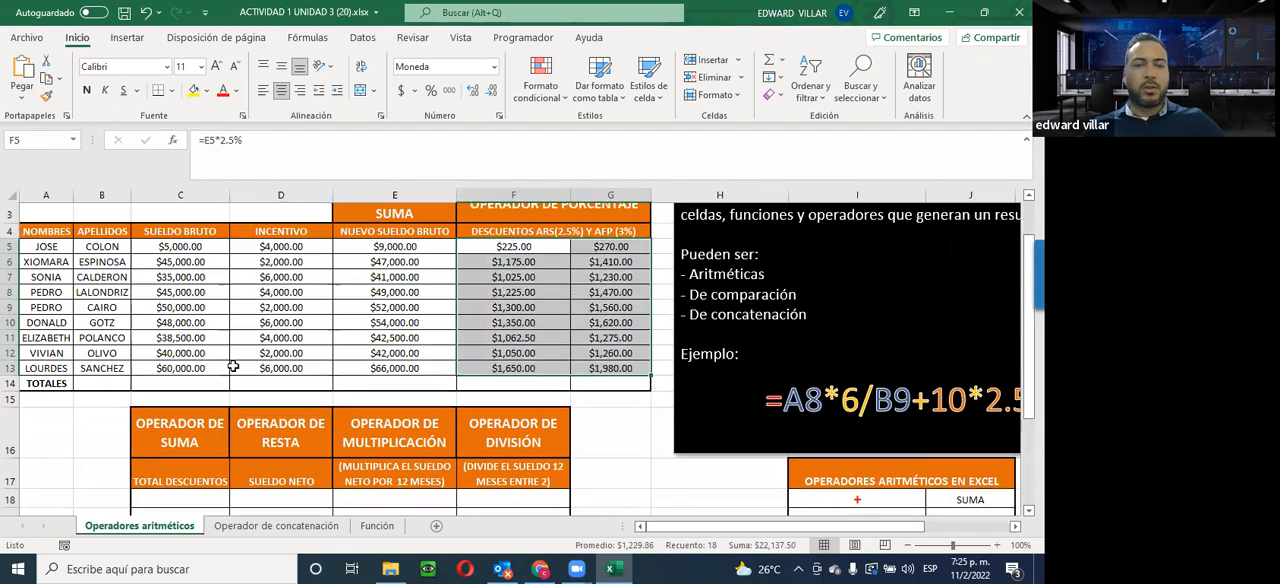
pyautogui.click(177, 419)
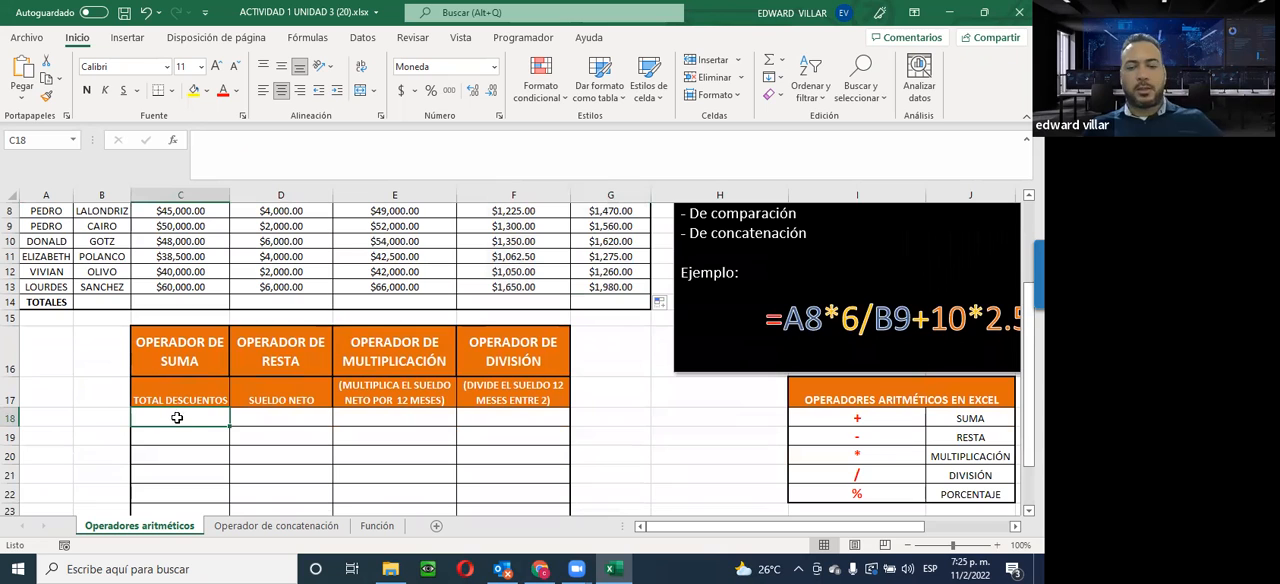
pyautogui.write('=')
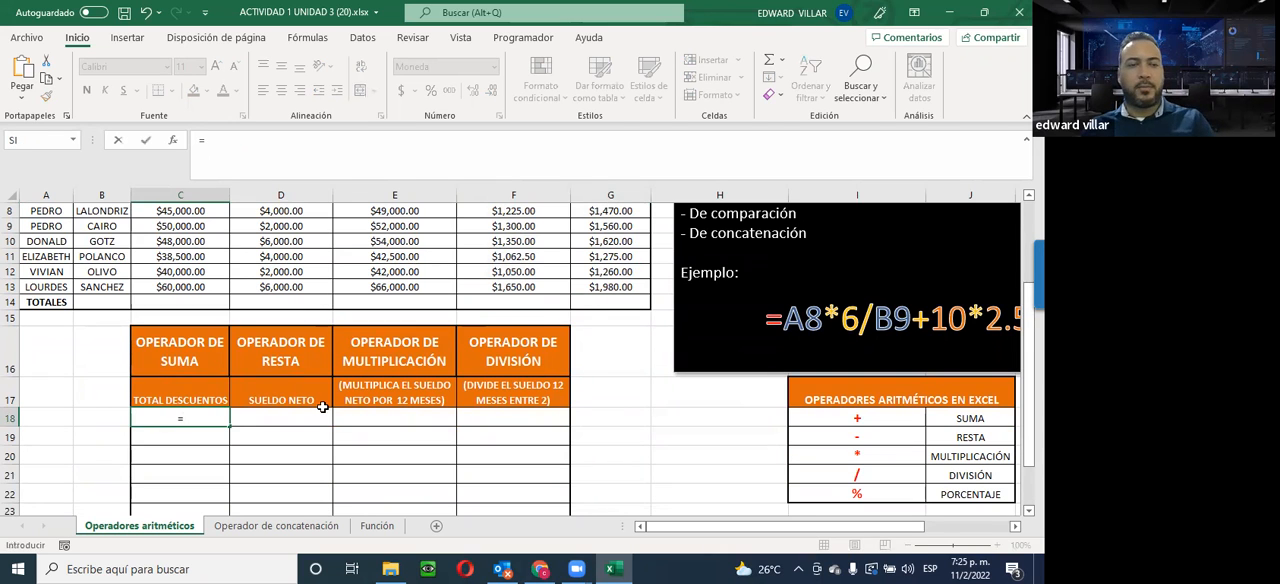
pyautogui.scroll(1, 330, 408)
pyautogui.scroll(2, 330, 408)
pyautogui.click(514, 256)
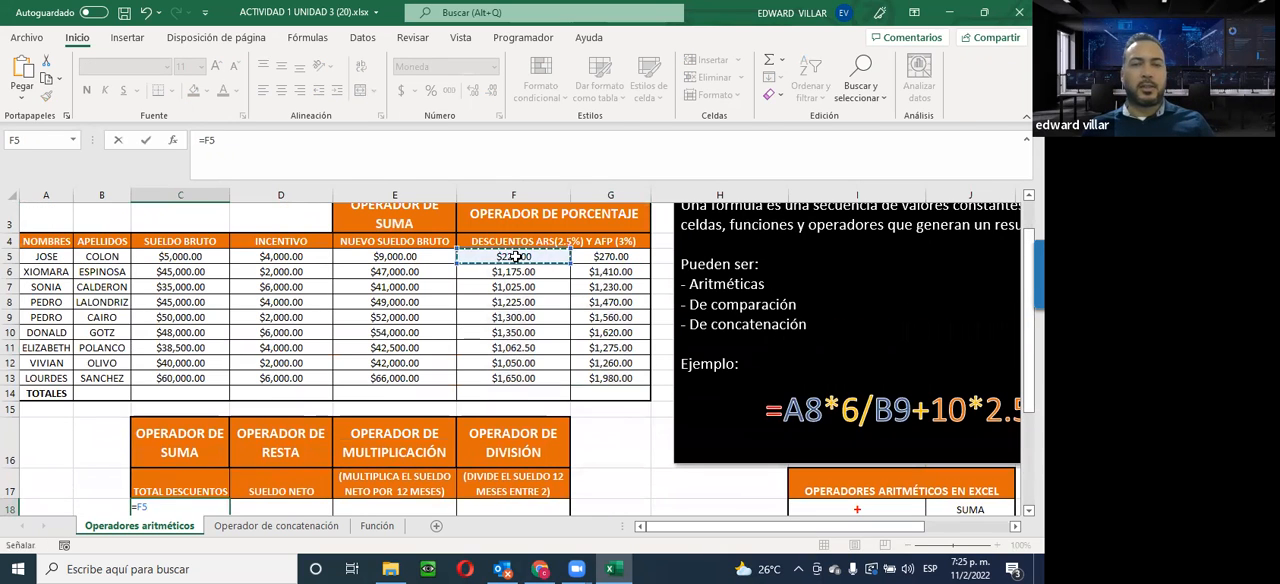
pyautogui.write('+')
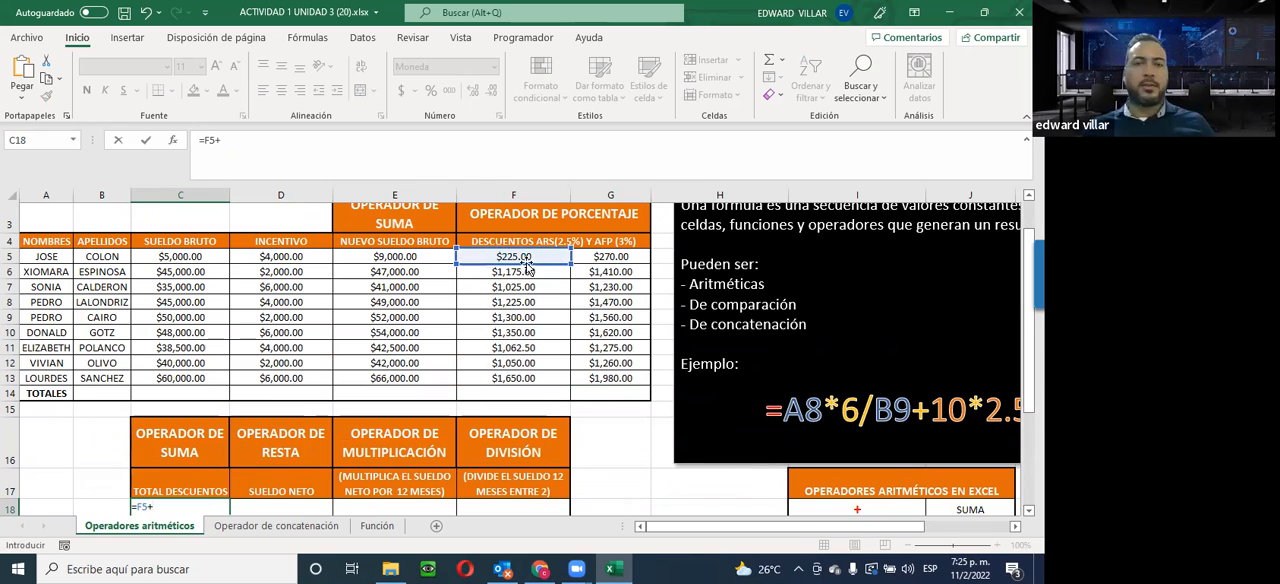
pyautogui.click(598, 258)
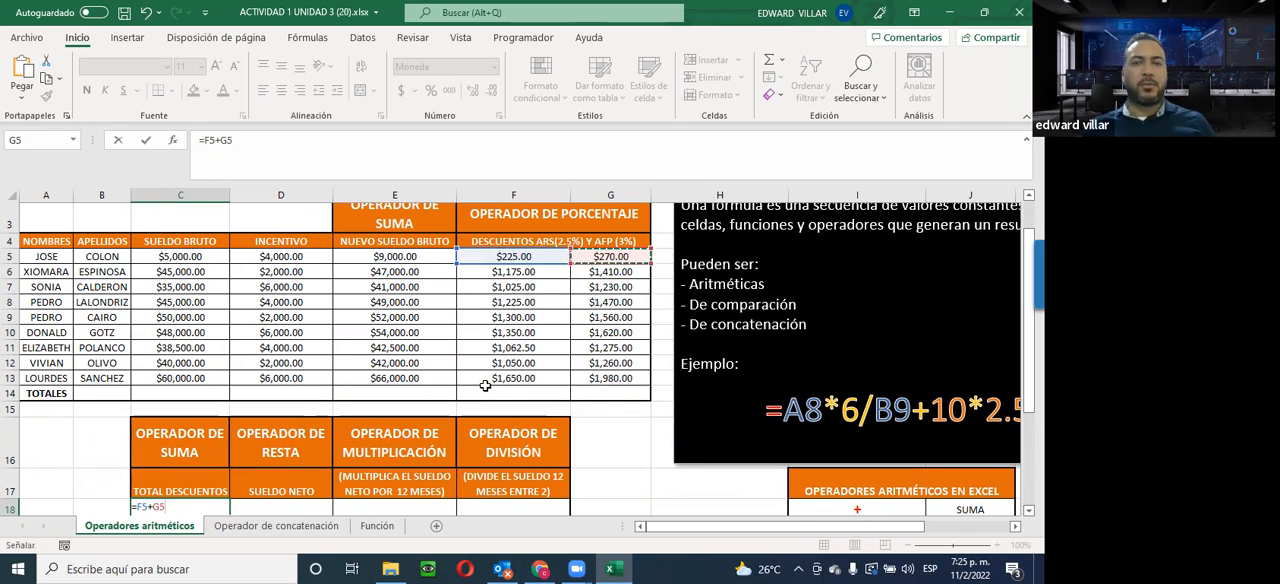
pyautogui.press('Return')
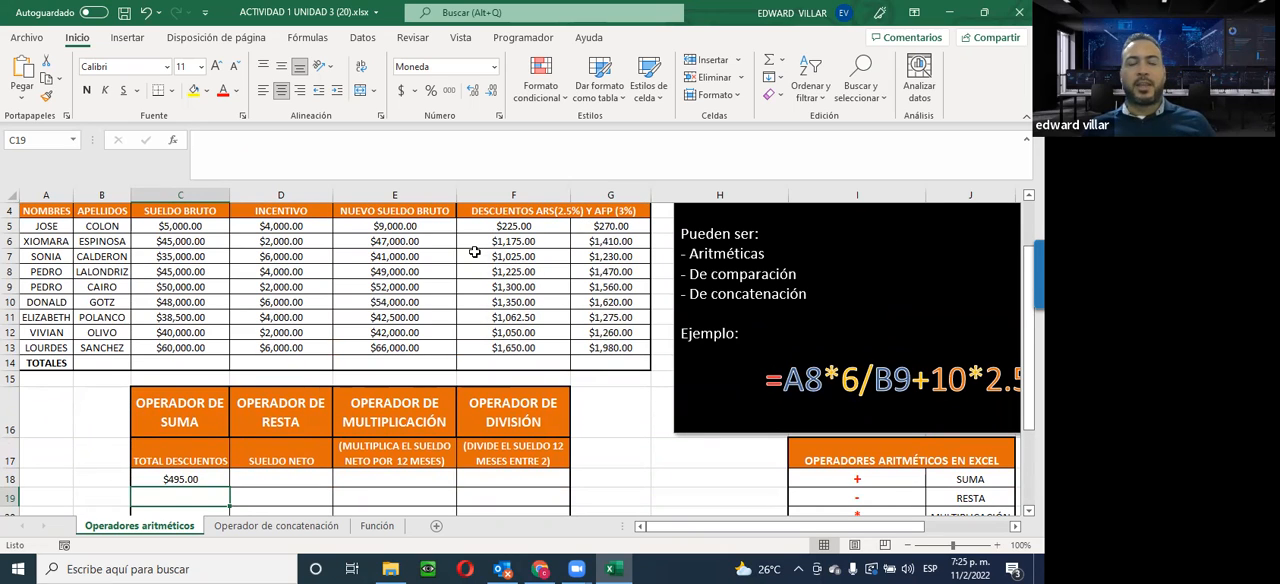
# Check the cell references in the total discounts formula in C18
pyautogui.click(157, 477)
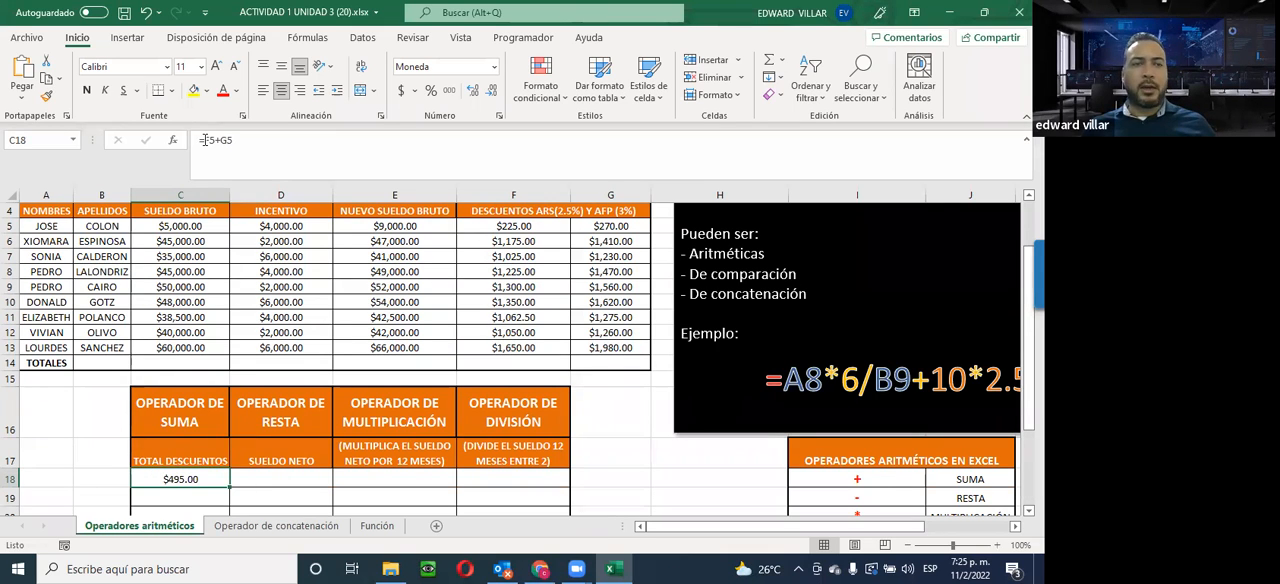
pyautogui.moveTo(204, 141); pyautogui.dragTo(342, 177)
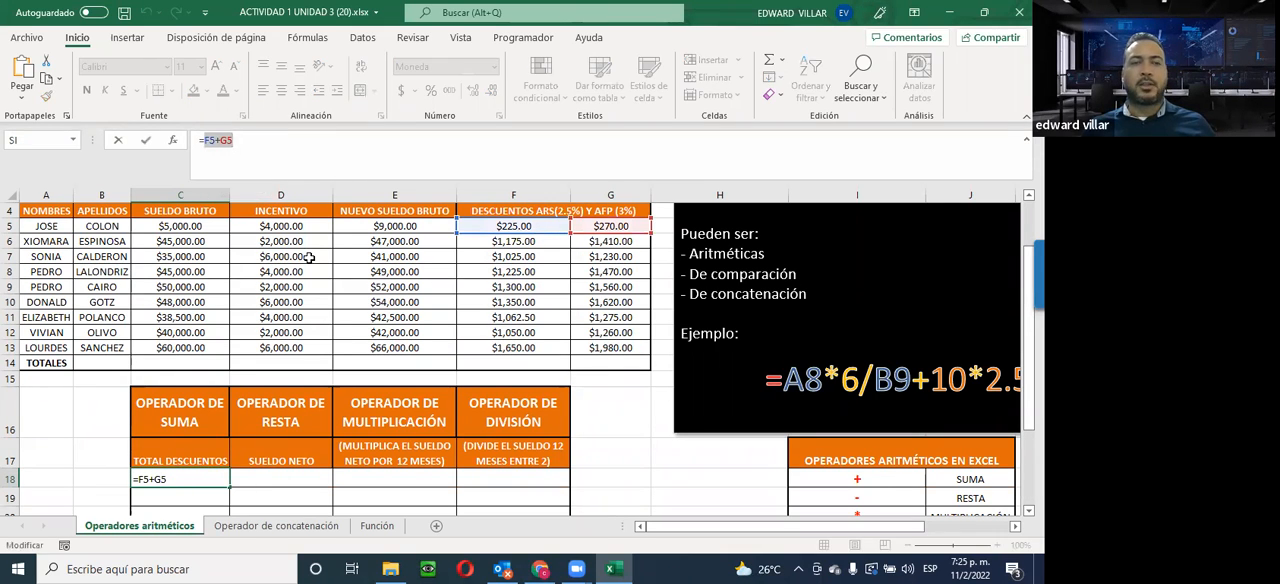
pyautogui.press('Escape')
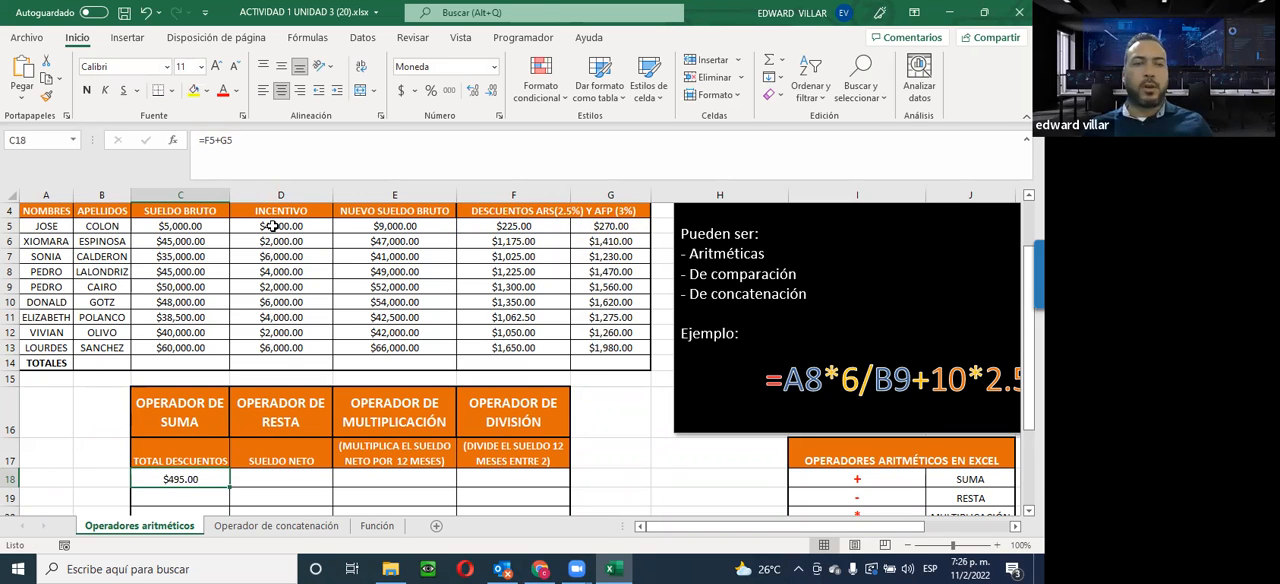
# Try an incentive of 5000 for the first employee in D5, and undo the change
pyautogui.click(273, 227)
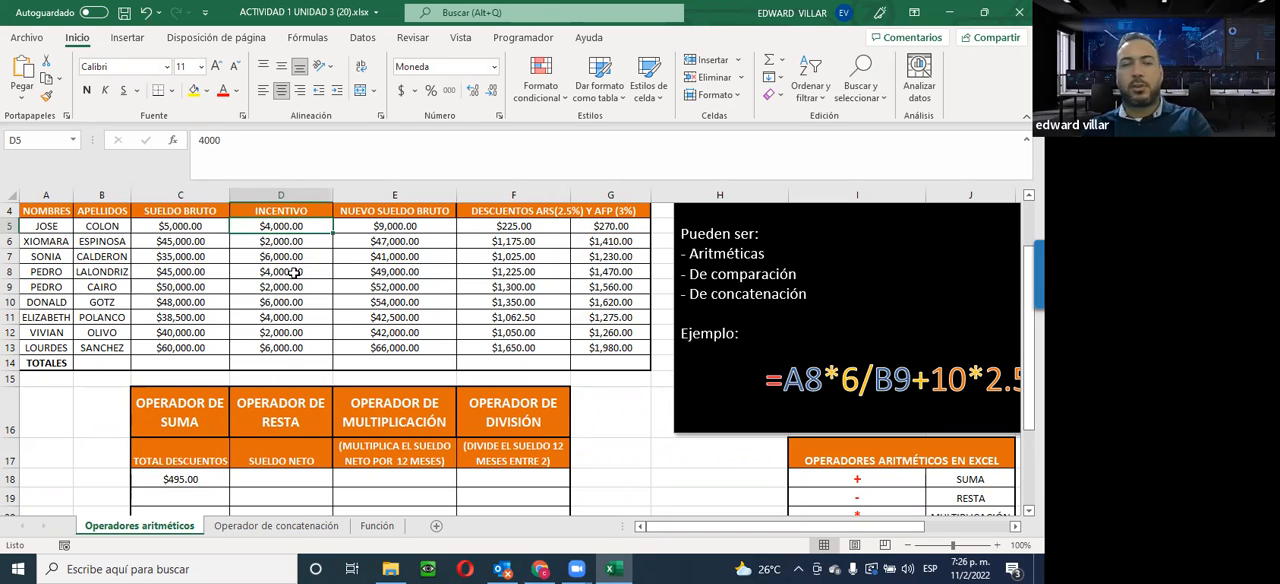
pyautogui.write('5000')
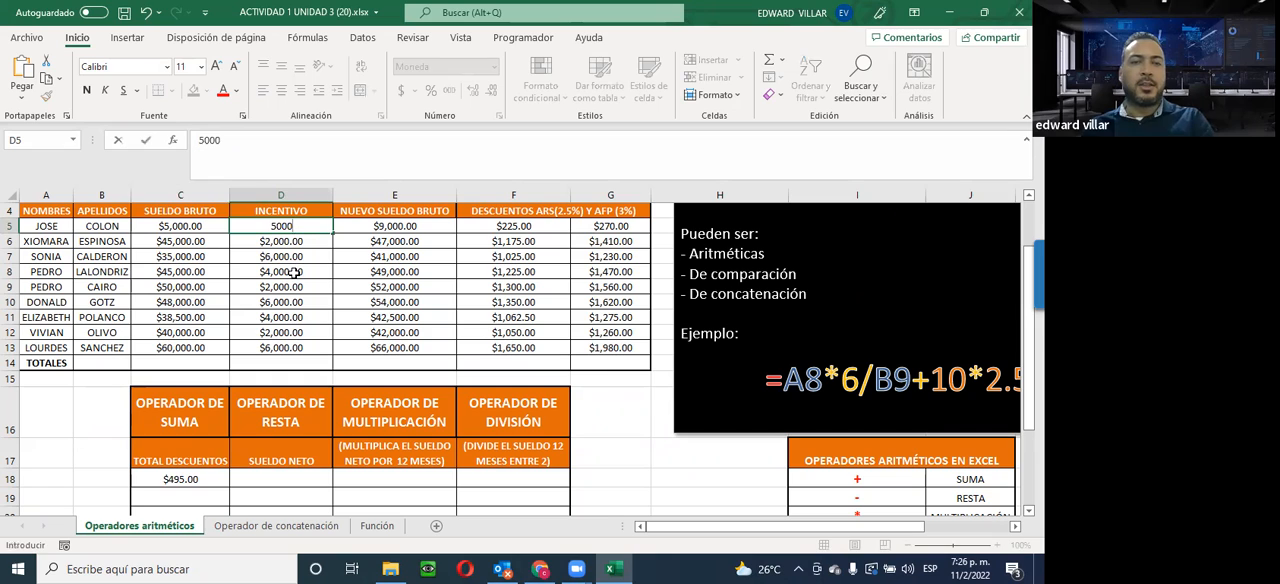
pyautogui.press('Return')
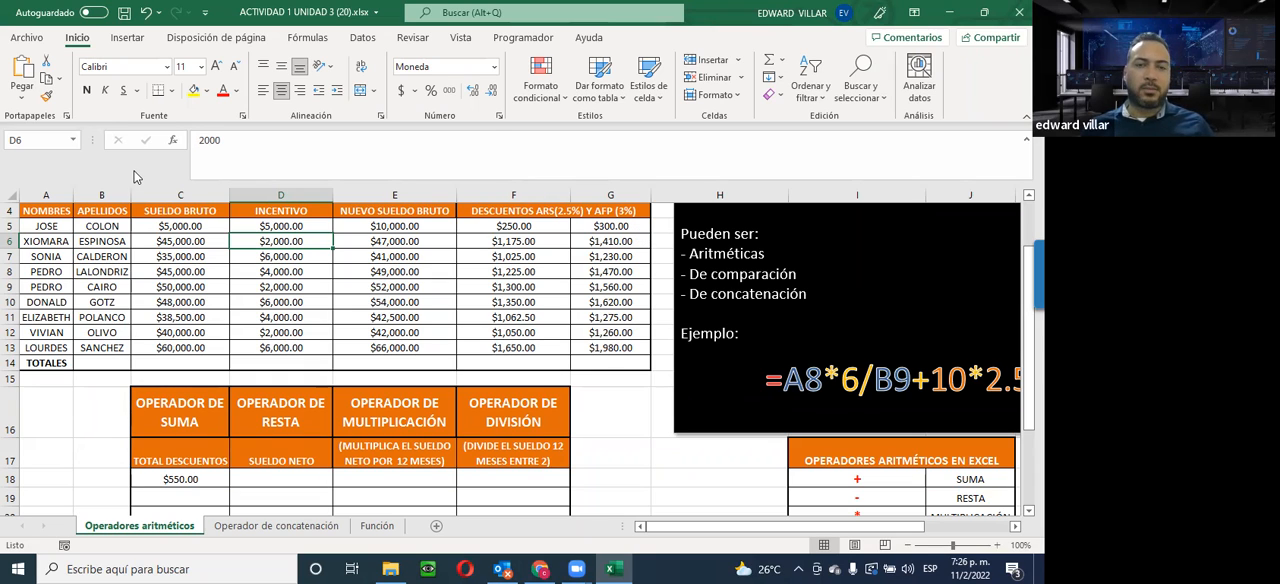
pyautogui.click(147, 13)
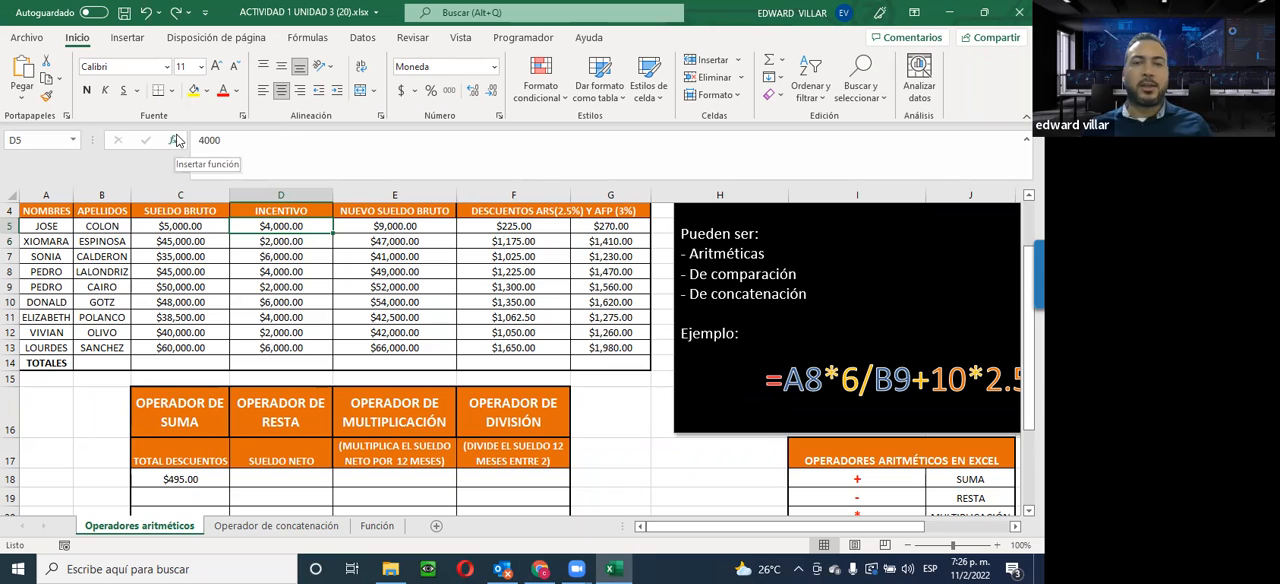
# Examine the cell references in the first employee's new gross salary formula in E5
pyautogui.click(373, 227)
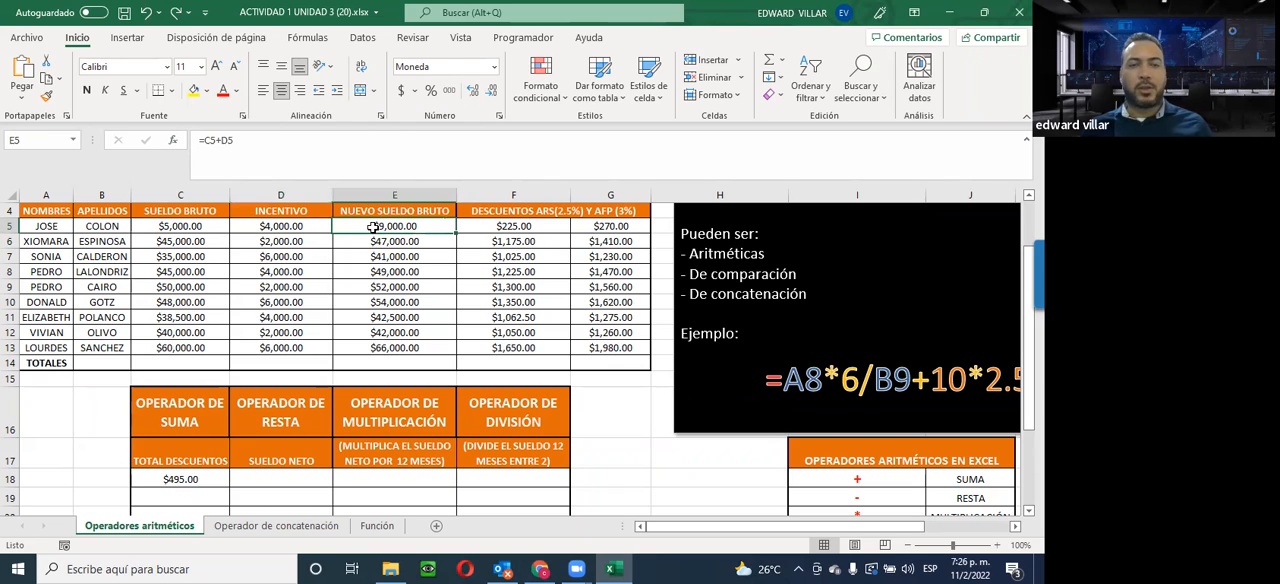
pyautogui.click(212, 141)
pyautogui.keyDown('shift'); pyautogui.click(235, 141); pyautogui.keyUp('shift')
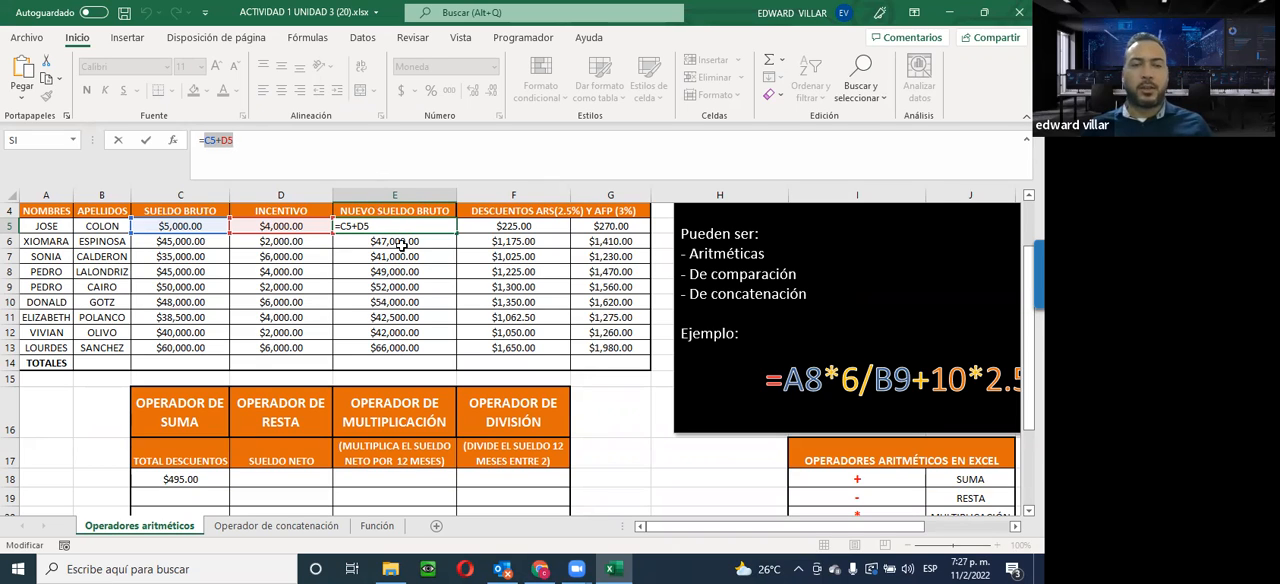
pyautogui.press('Escape')
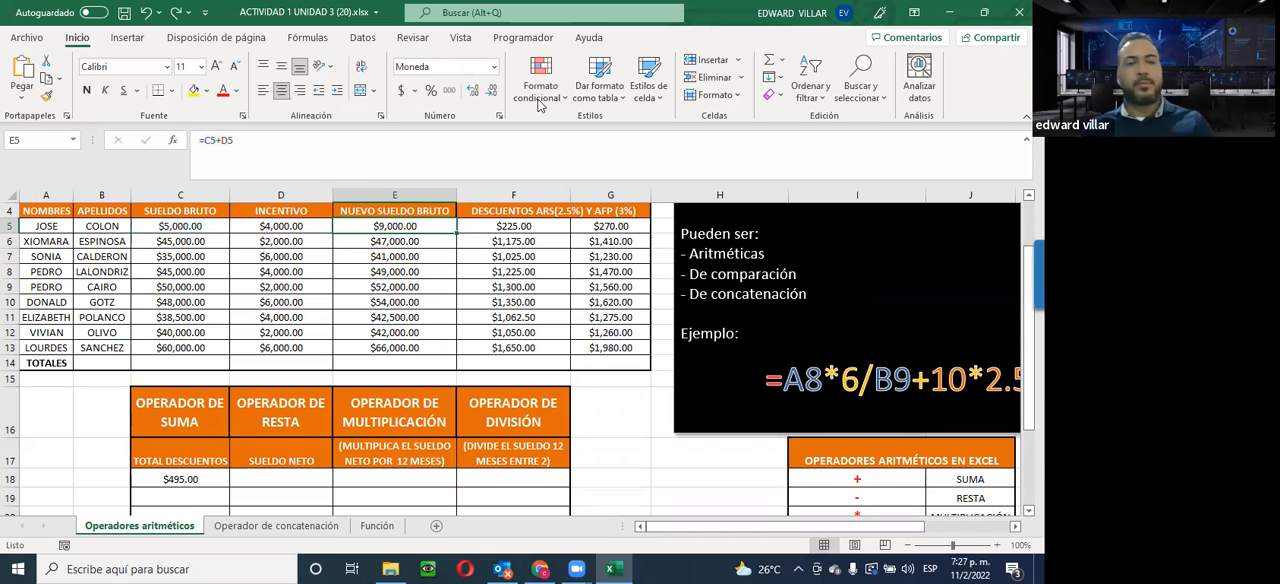
# Copy the first employee's total discounts formula from C18 down through C26 for the remaining employees
pyautogui.scroll(-1, 135, 398)
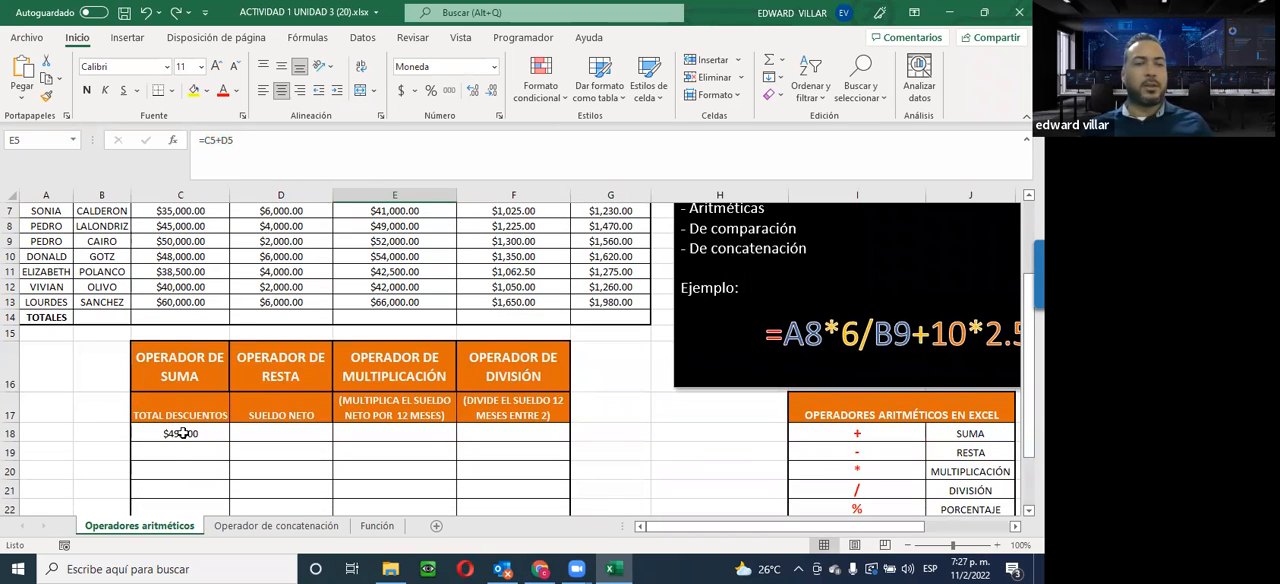
pyautogui.click(182, 434)
pyautogui.scroll(-2, 184, 430)
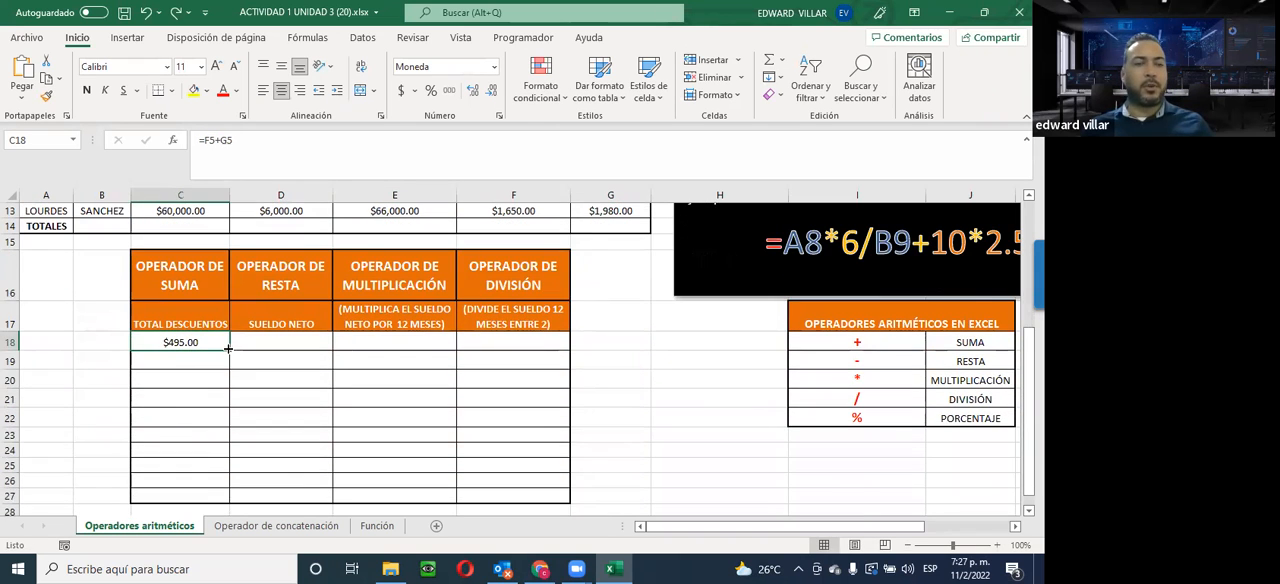
pyautogui.moveTo(228, 348); pyautogui.dragTo(208, 481)
pyautogui.scroll(1, 208, 470)
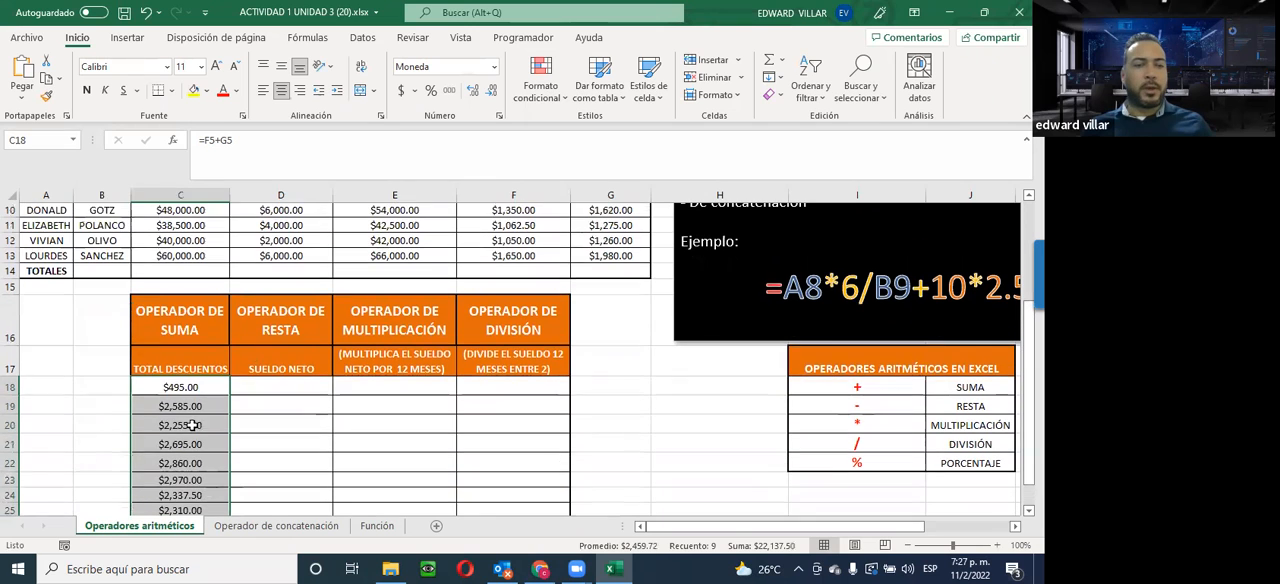
pyautogui.scroll(-2, 178, 462)
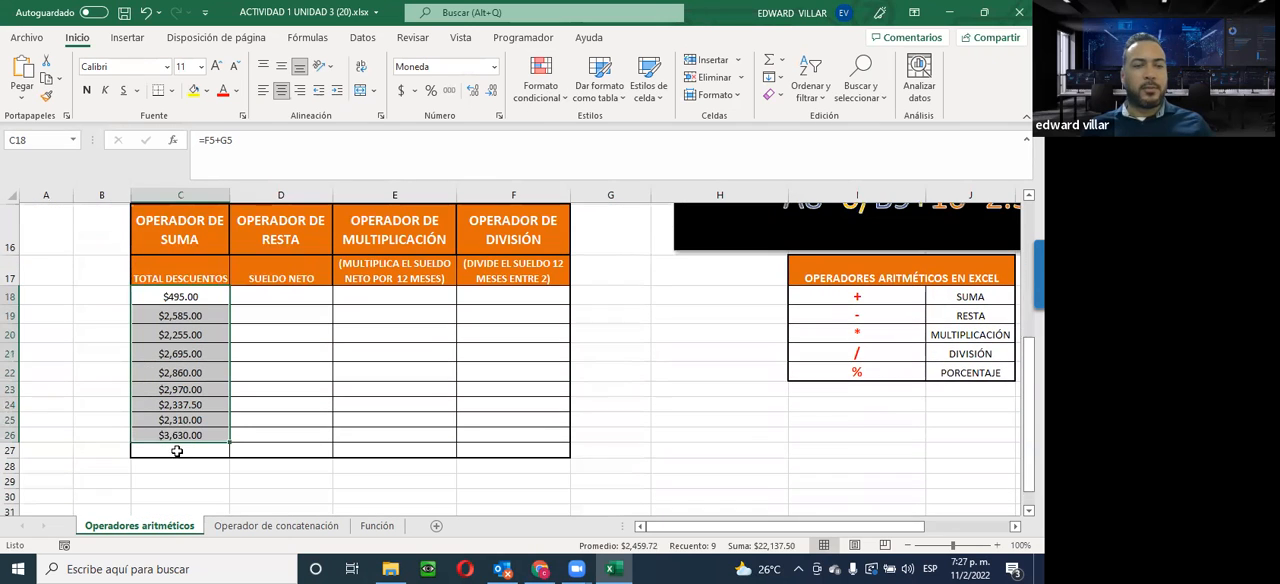
# Check which discount cells the last employee's total discounts formula in C26 refers to
pyautogui.click(163, 435)
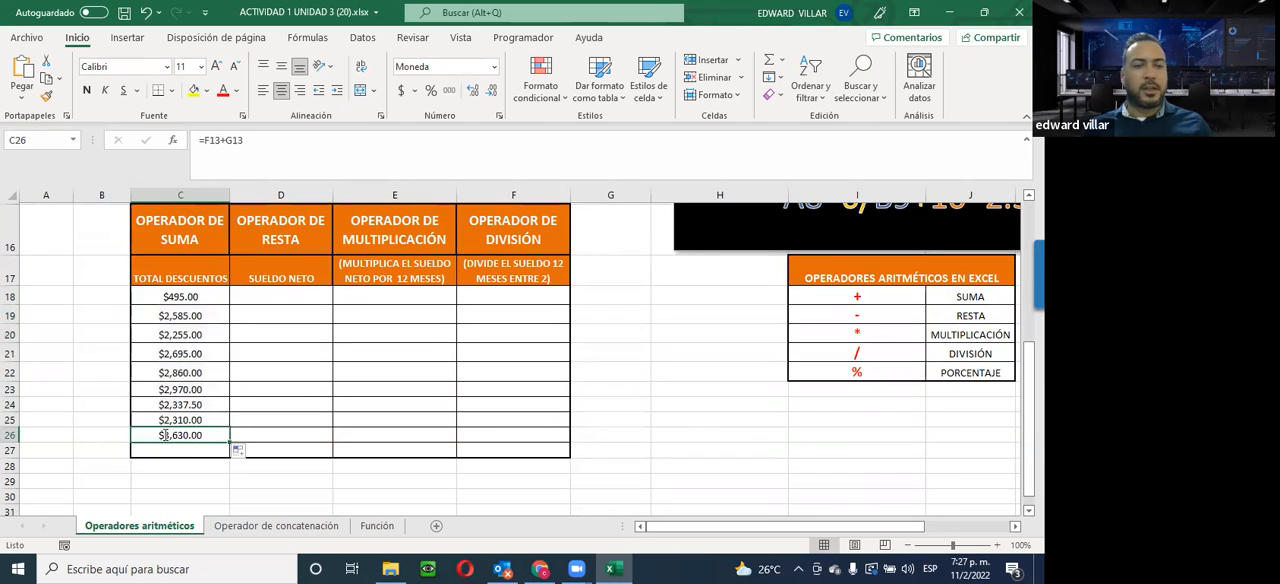
pyautogui.doubleClick(163, 435)
pyautogui.scroll(1, 236, 466)
pyautogui.scroll(1, 236, 466)
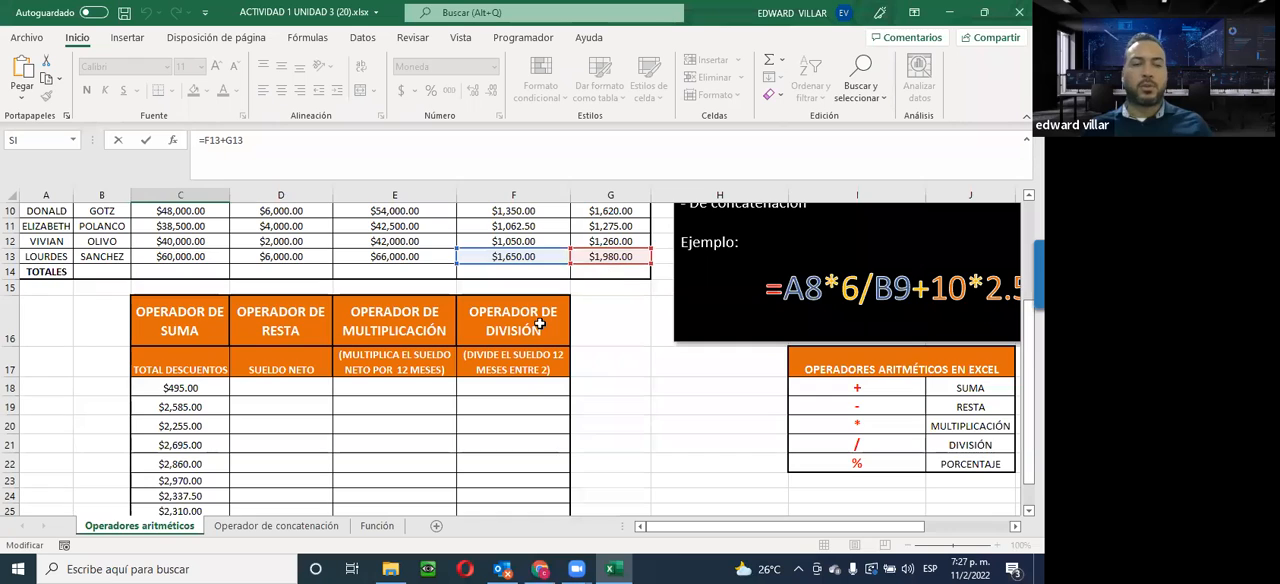
pyautogui.scroll(-2, 523, 335)
pyautogui.scroll(1, 505, 336)
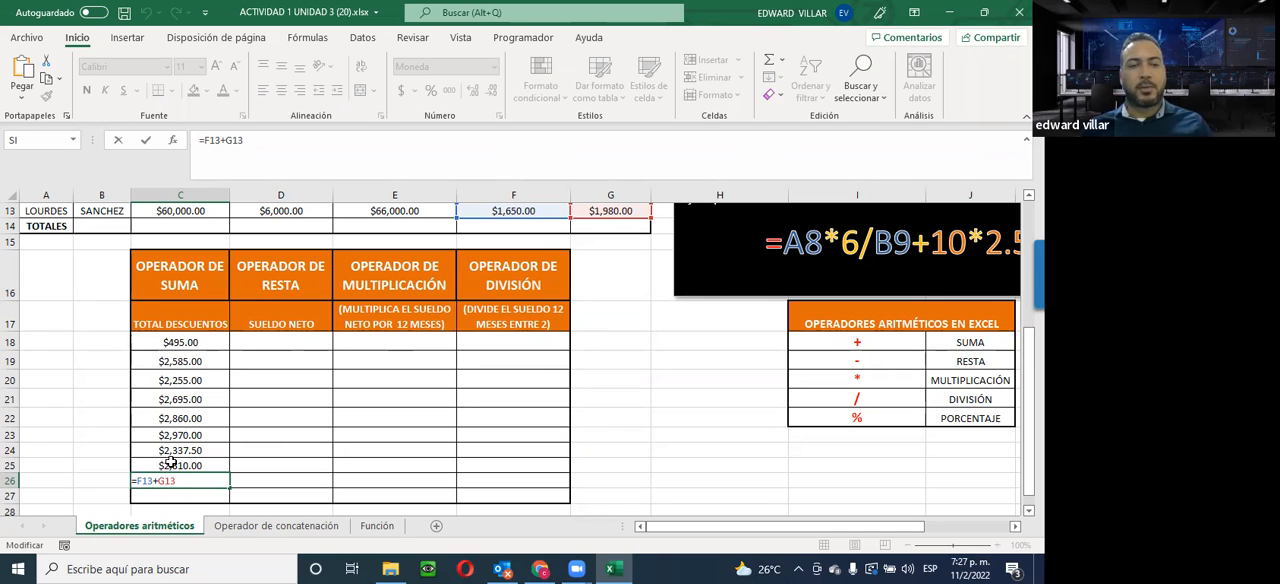
pyautogui.click(282, 340)
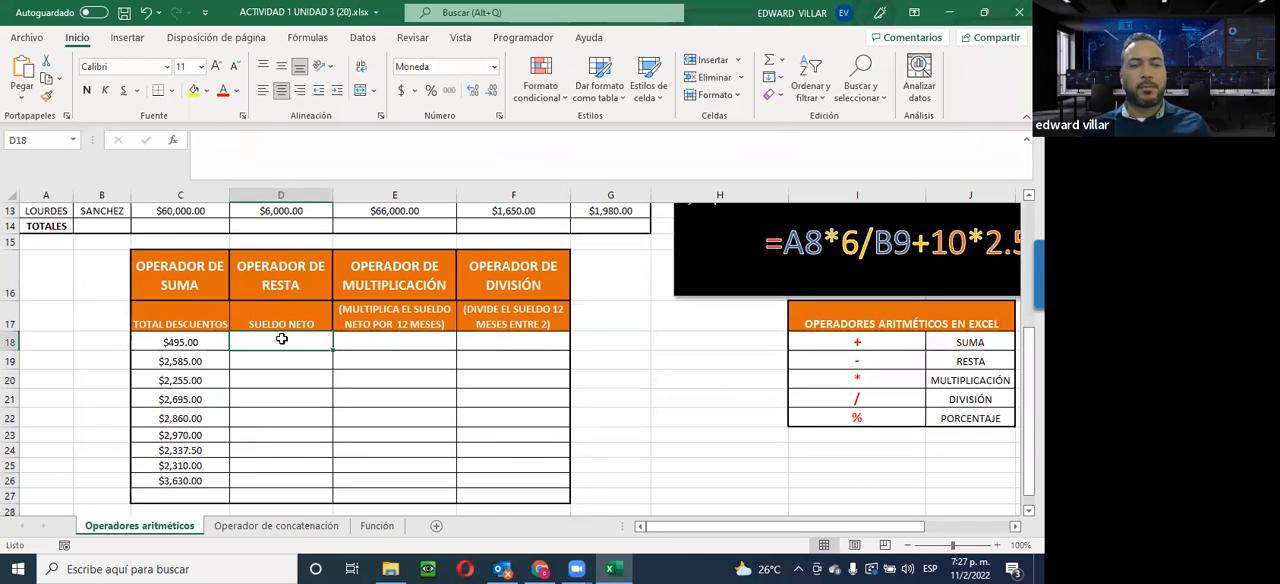
# Reopen the C26 formula to recheck its two addends, discarding any accidental reference change
pyautogui.click(172, 482)
pyautogui.doubleClick(188, 481)
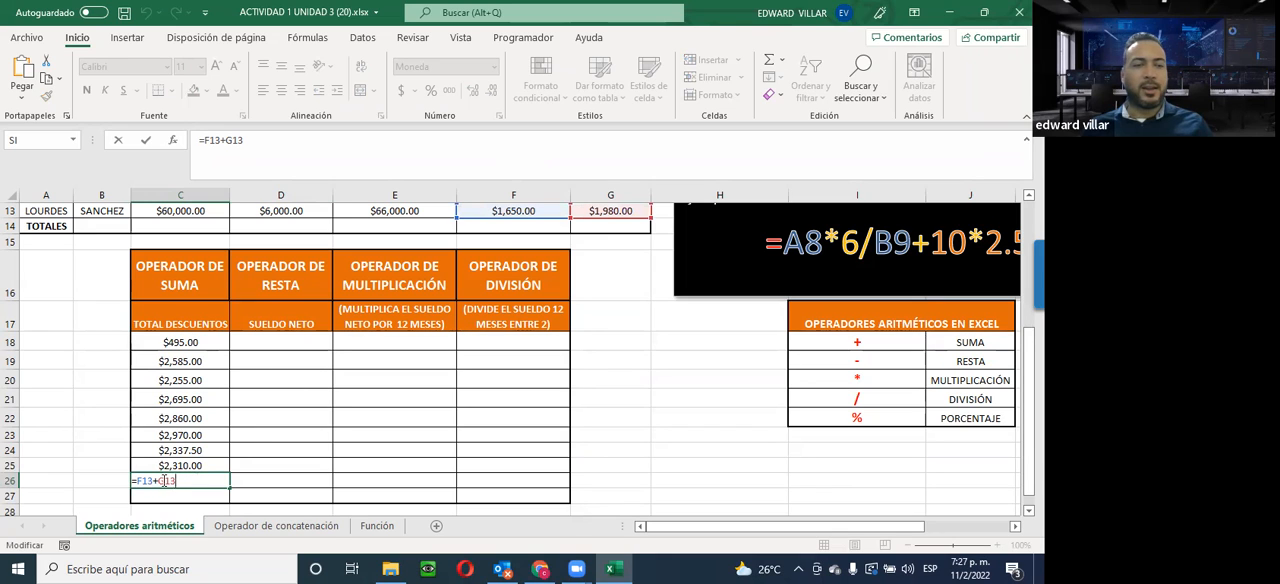
pyautogui.click(265, 341)
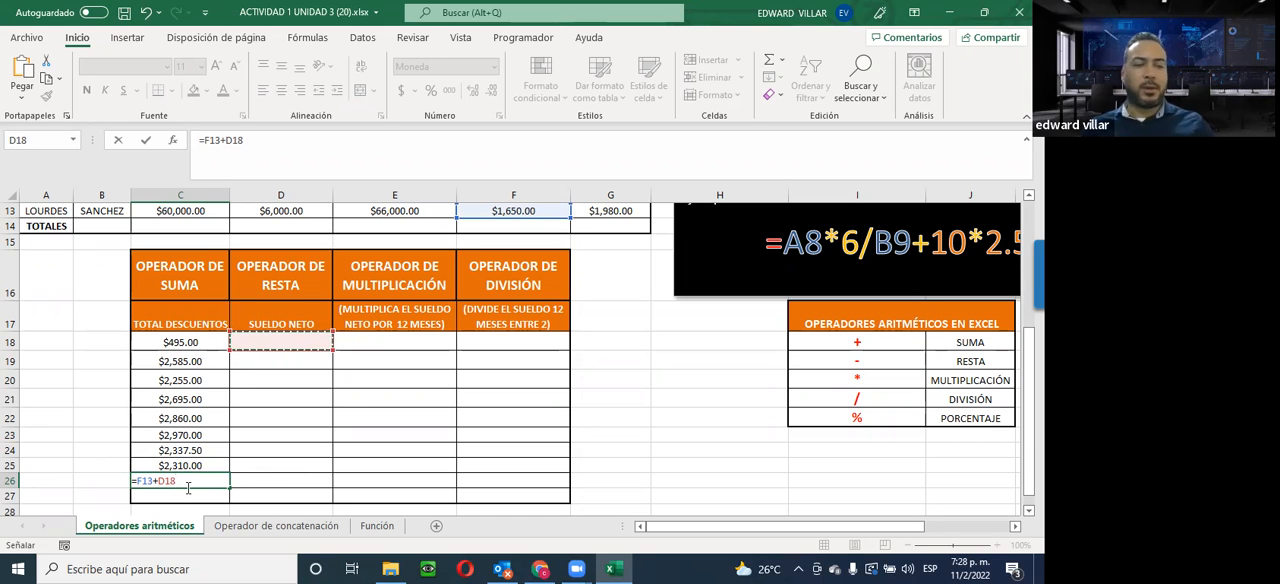
pyautogui.press('Escape')
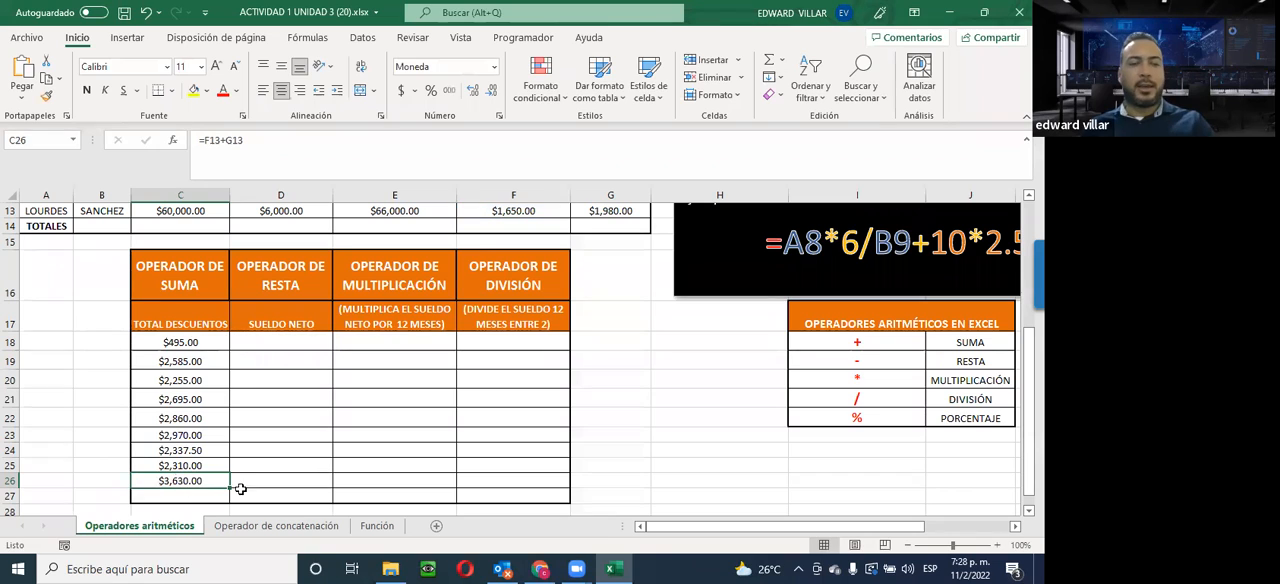
pyautogui.doubleClick(170, 480)
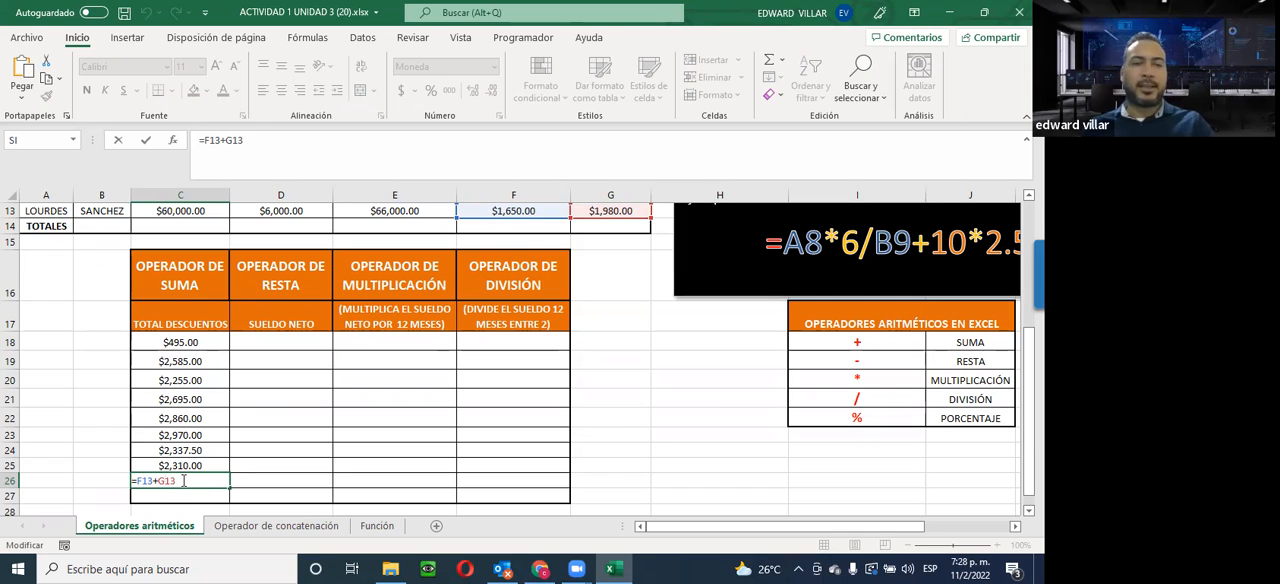
pyautogui.press('Escape')
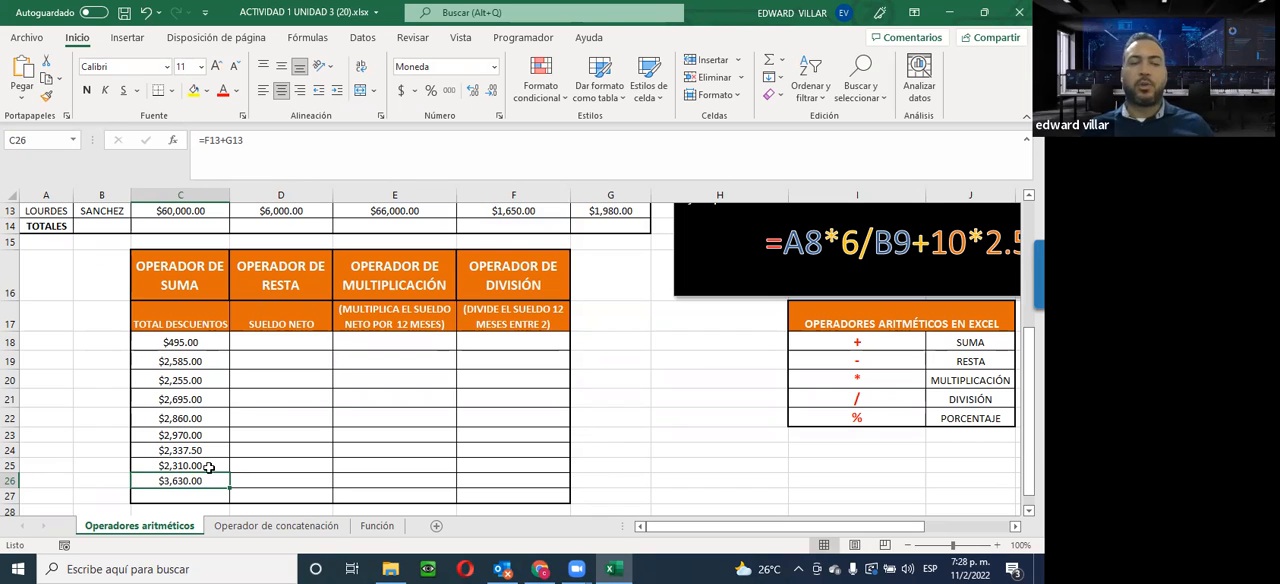
# Review the net salary cells D18 to D26 and the payroll table that supplies their source values
pyautogui.click(309, 340)
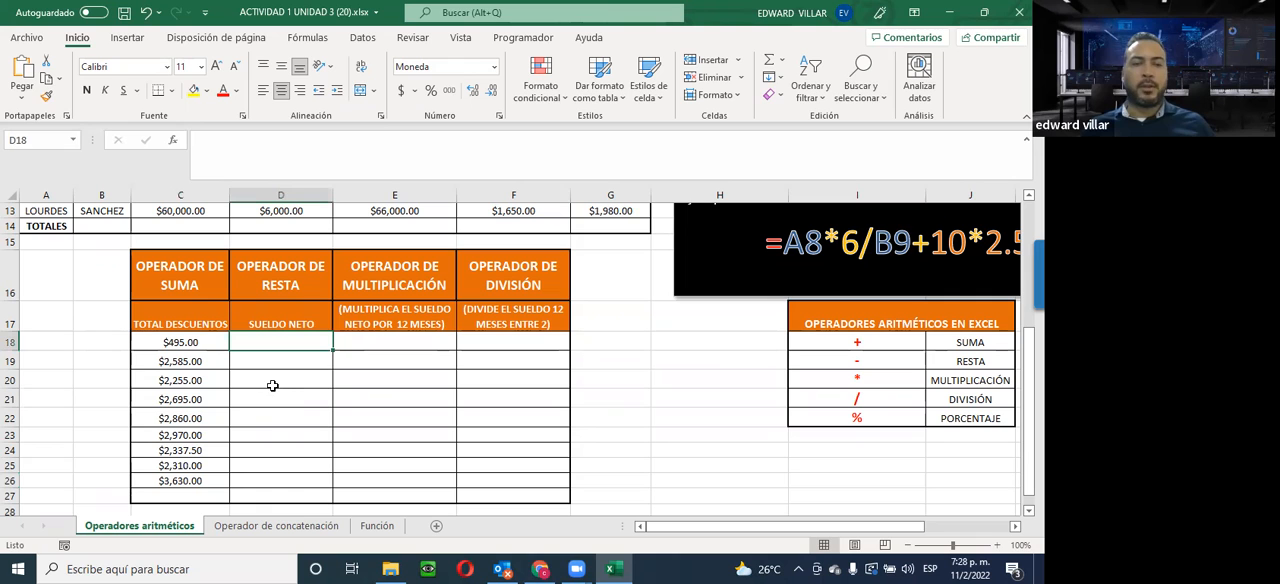
pyautogui.click(275, 369)
pyautogui.click(259, 434)
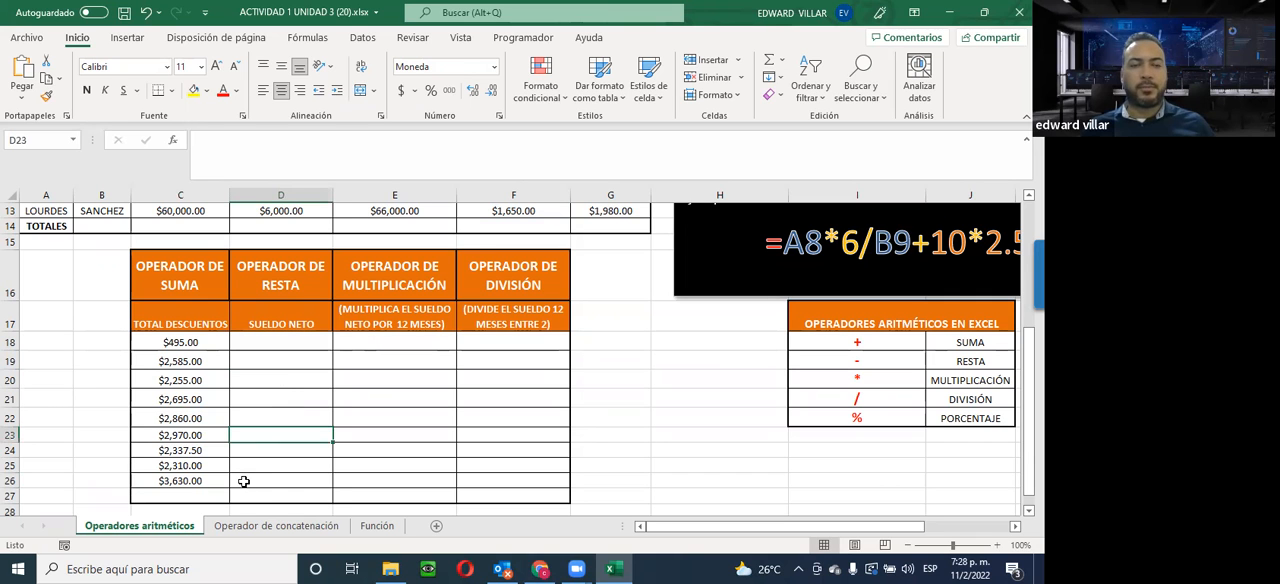
pyautogui.click(243, 481)
pyautogui.scroll(3, 315, 401)
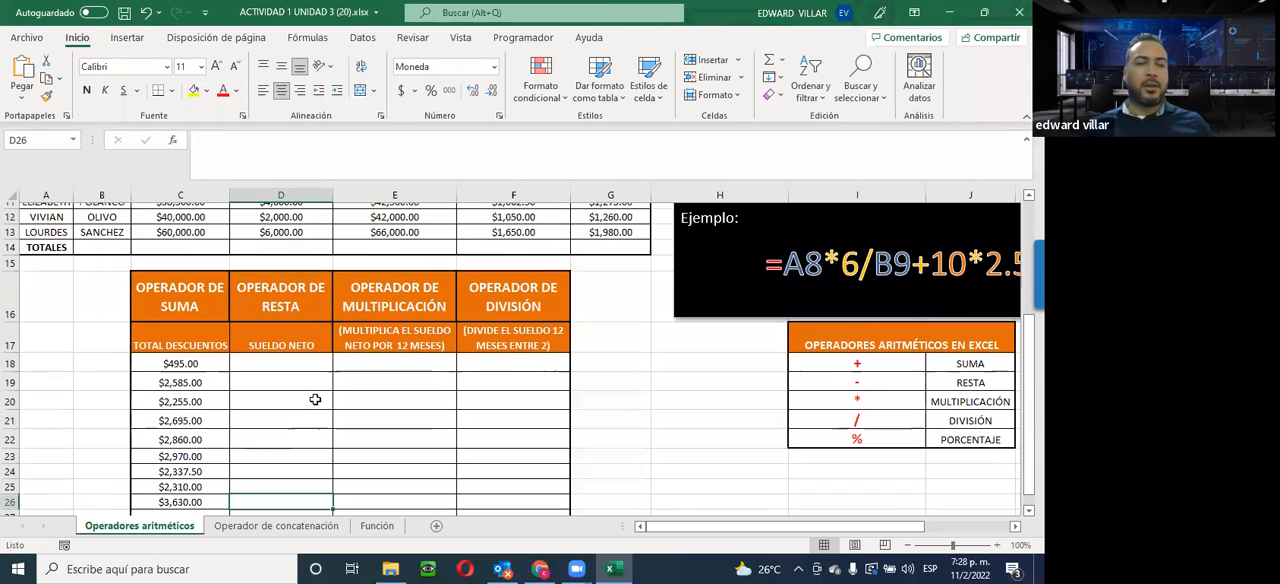
pyautogui.scroll(-2, 315, 401)
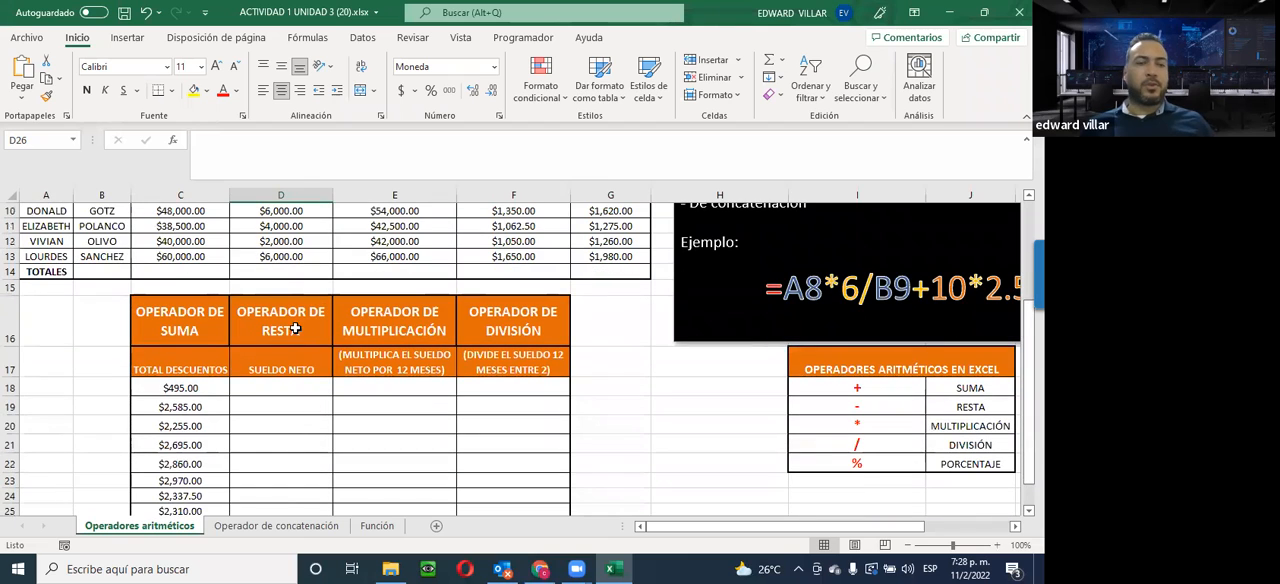
pyautogui.scroll(1, 274, 324)
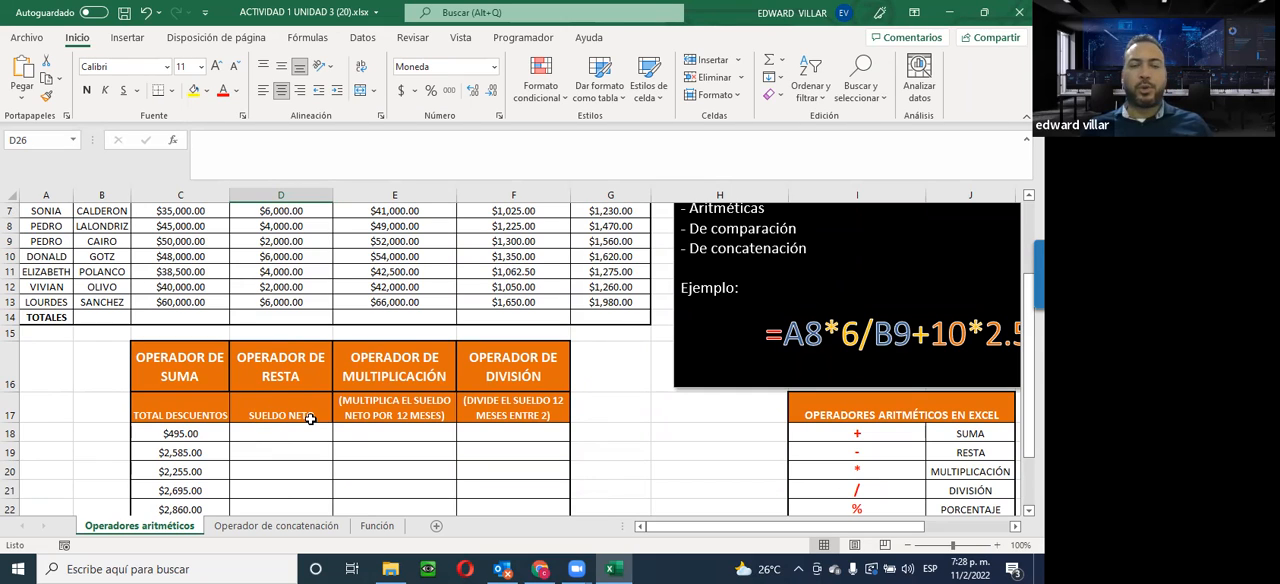
pyautogui.scroll(1, 310, 419)
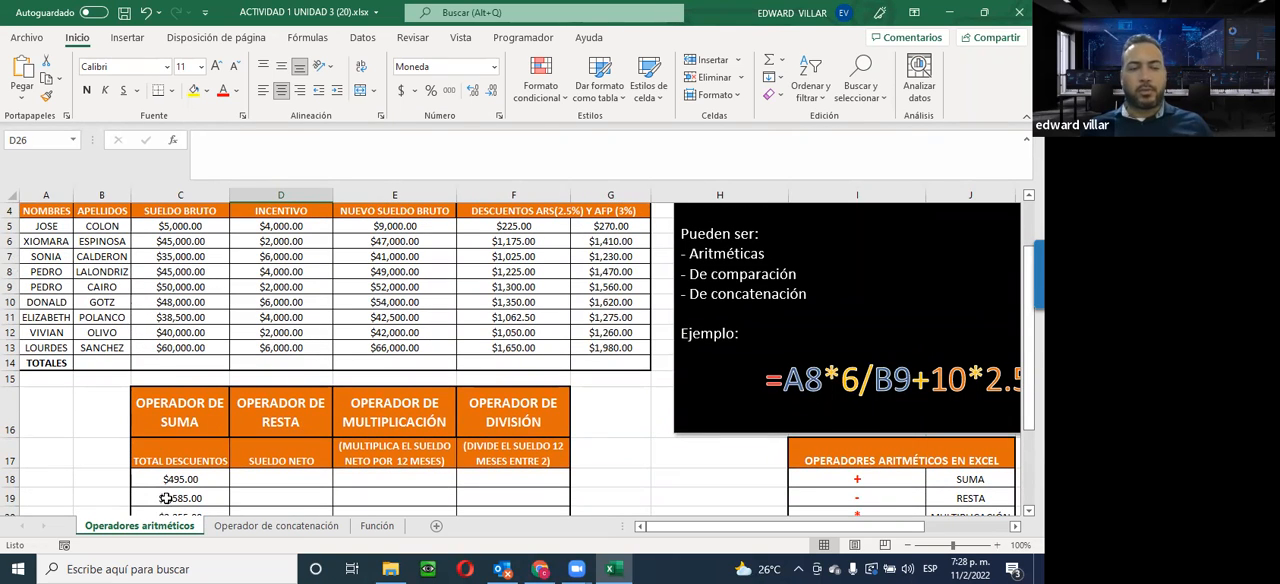
# Calculate the first employee's net salary in D18 with the formula =E5-C18
pyautogui.click(268, 474)
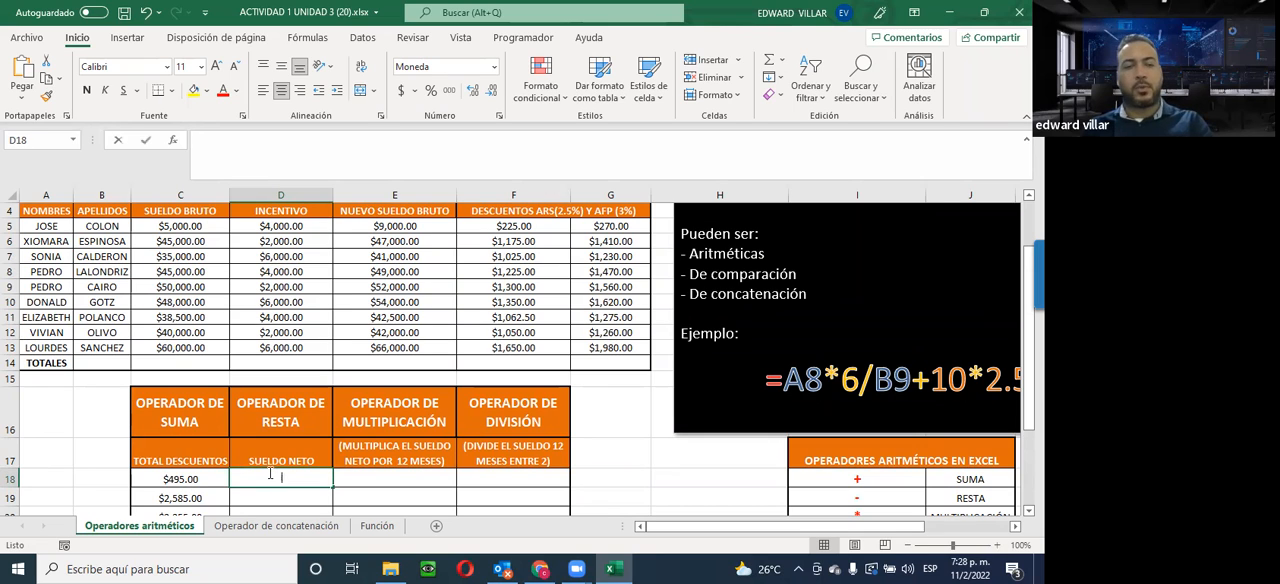
pyautogui.write('=')
pyautogui.click(366, 225)
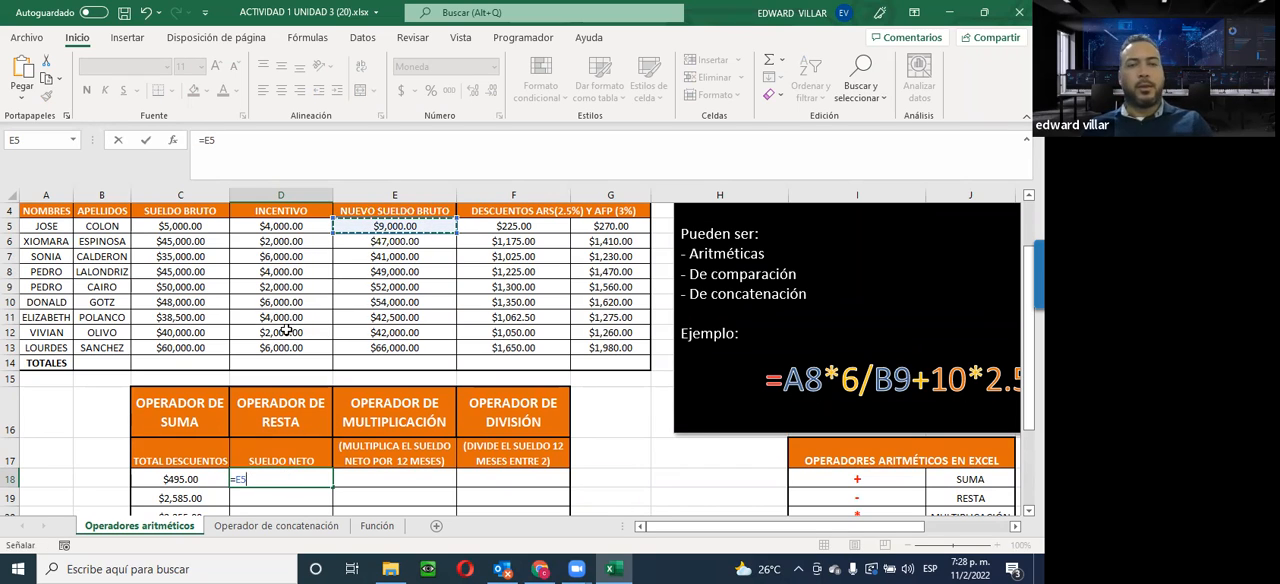
pyautogui.write('-')
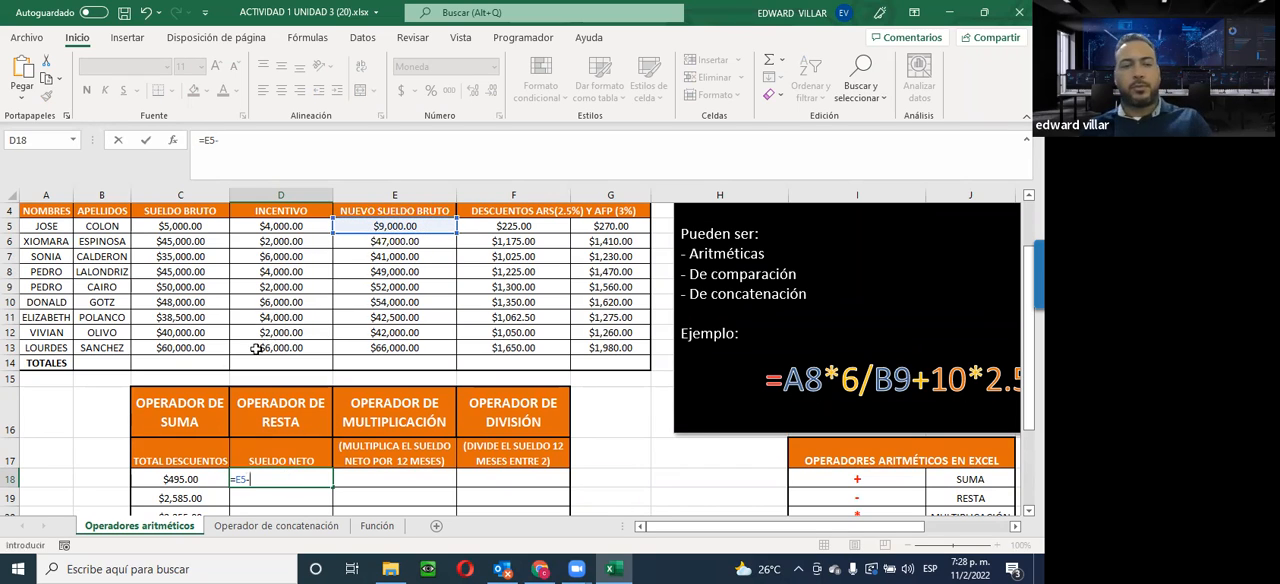
pyautogui.click(155, 477)
pyautogui.press('Return')
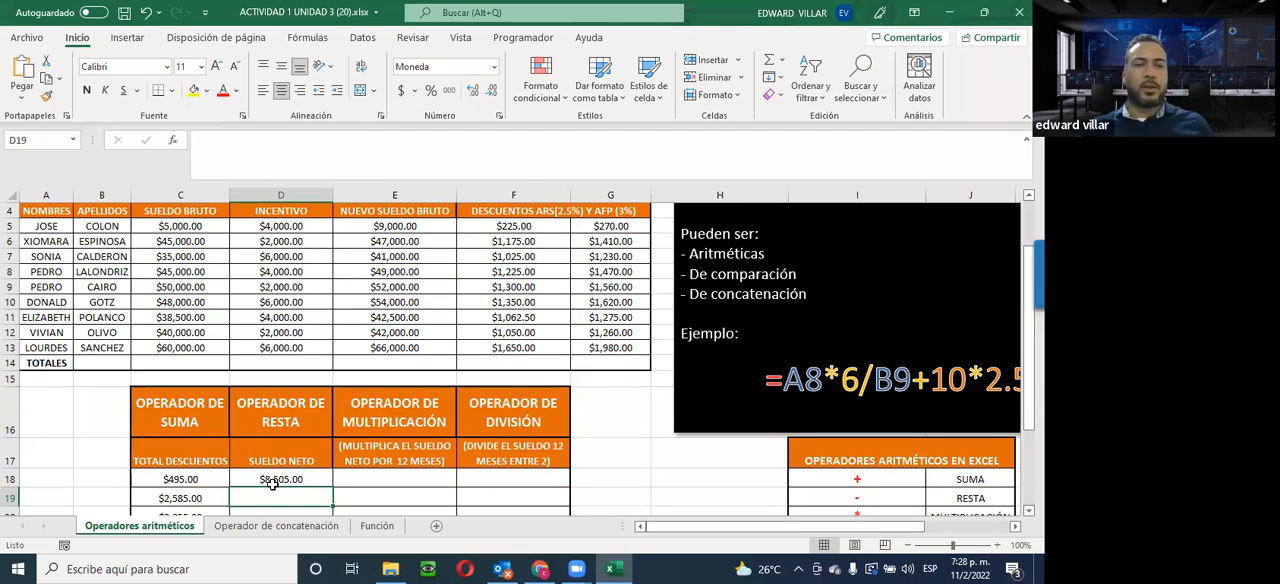
# Fill the net salary formula from D18 down to D26 and check the last employee's new gross salary in E13
pyautogui.click(314, 479)
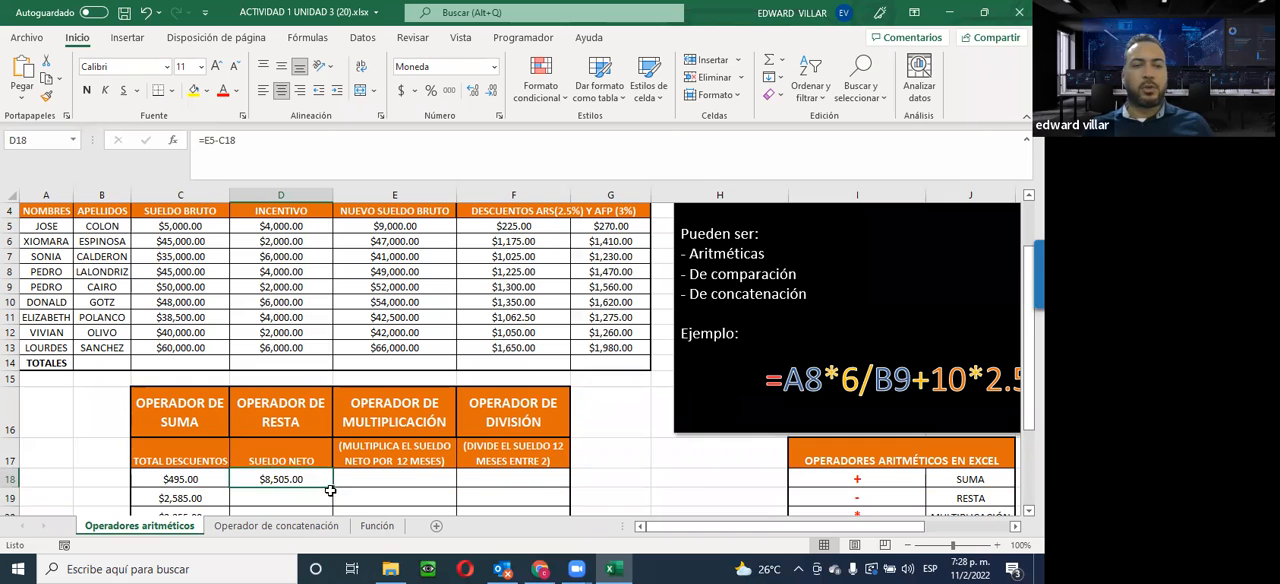
pyautogui.moveTo(330, 485)
pyautogui.mouseDown()
pyautogui.moveTo(320, 524)
pyautogui.moveTo(315, 484)
pyautogui.mouseUp()
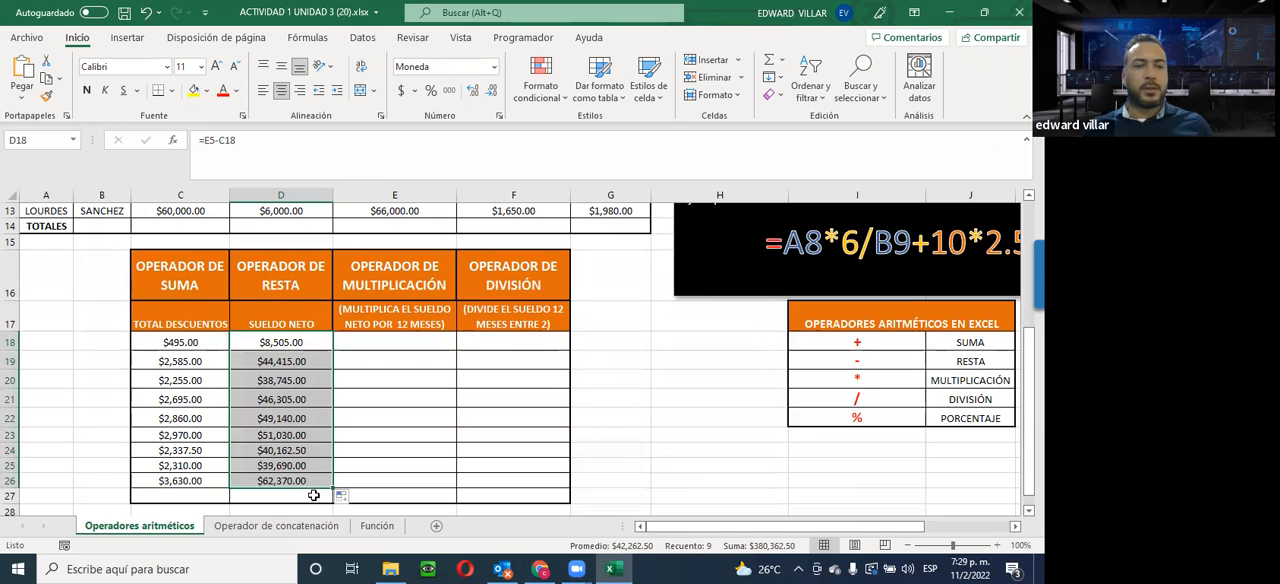
pyautogui.click(396, 211)
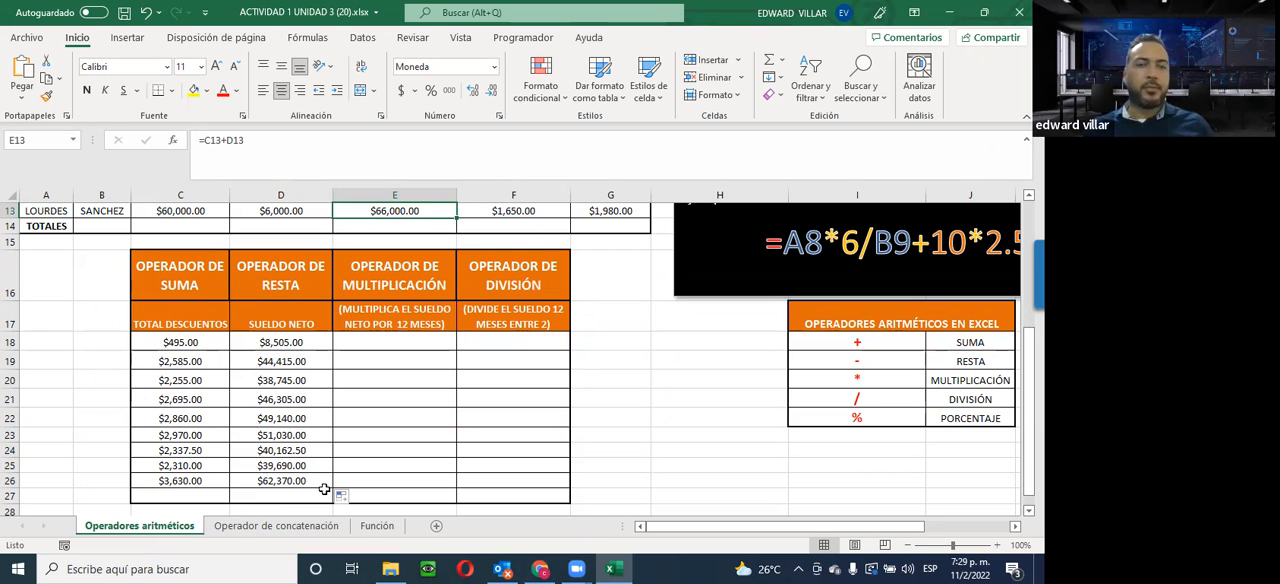
# Examine the subtraction operator and cell references in the first employee's net salary formula in D18
pyautogui.scroll(2, 324, 488)
pyautogui.scroll(-1, 323, 476)
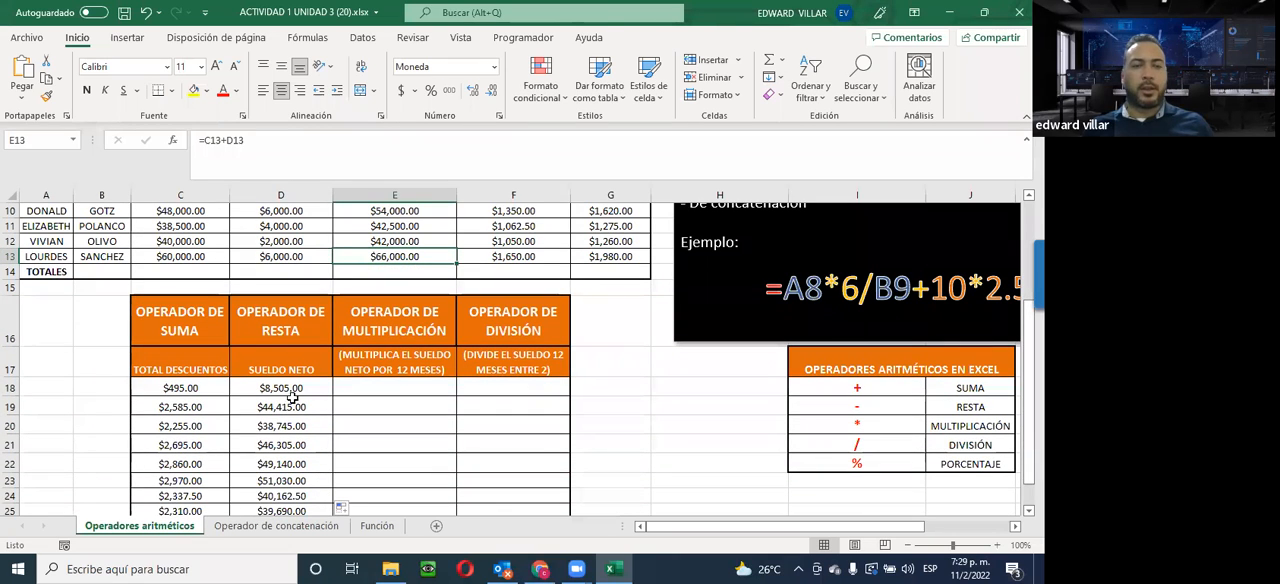
pyautogui.click(276, 388)
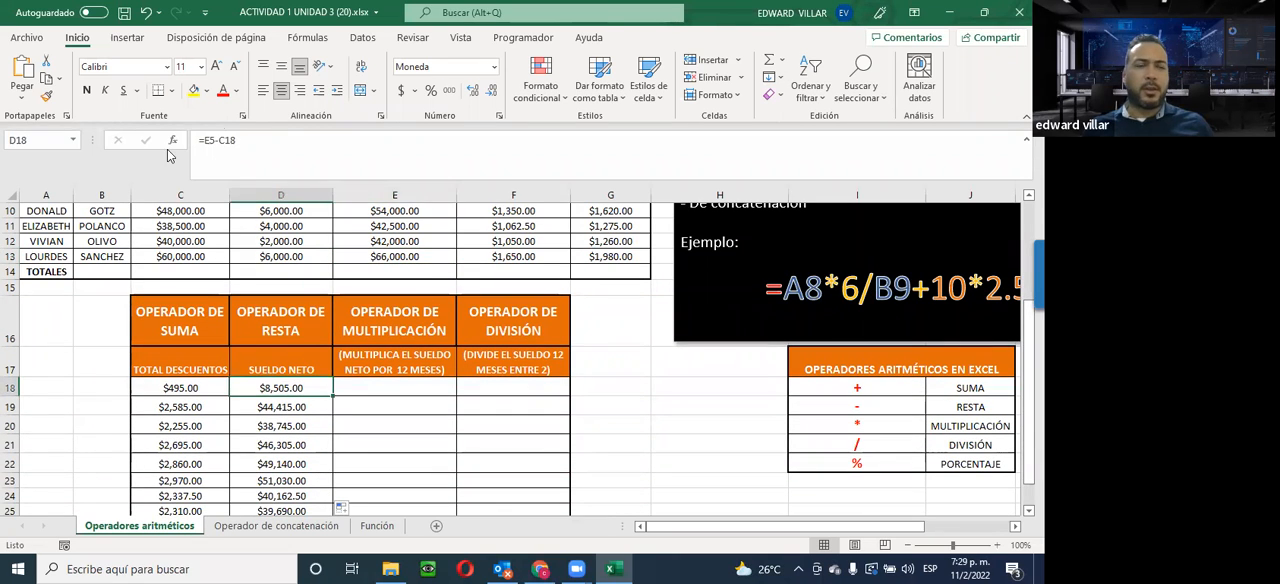
pyautogui.click(214, 142)
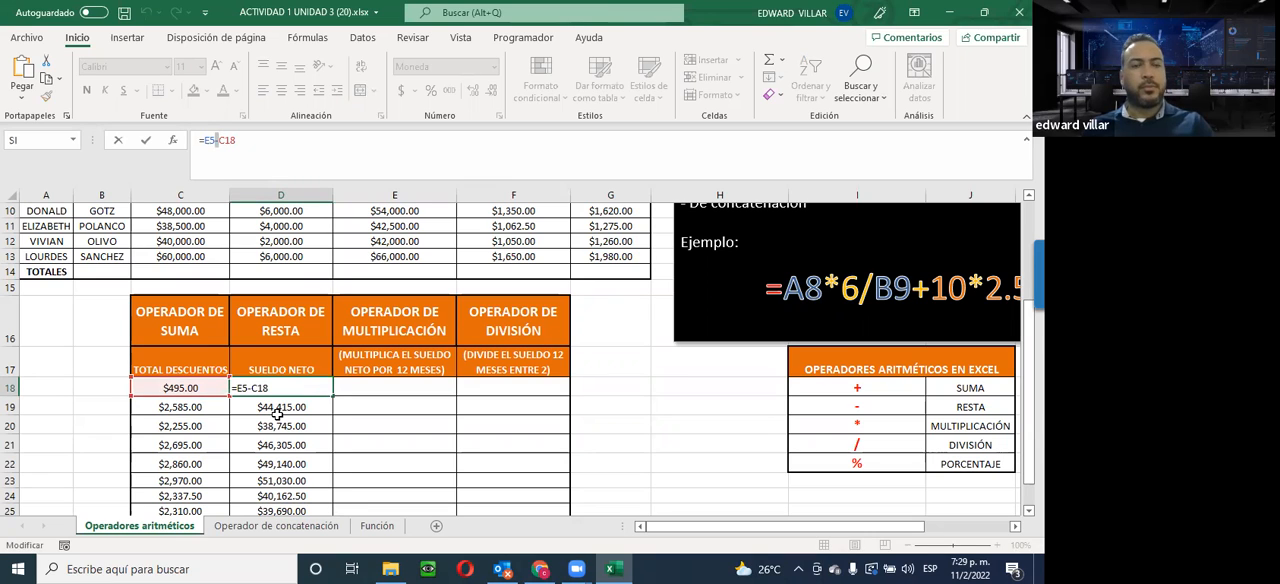
pyautogui.hotkey('ctrl', 'Return')
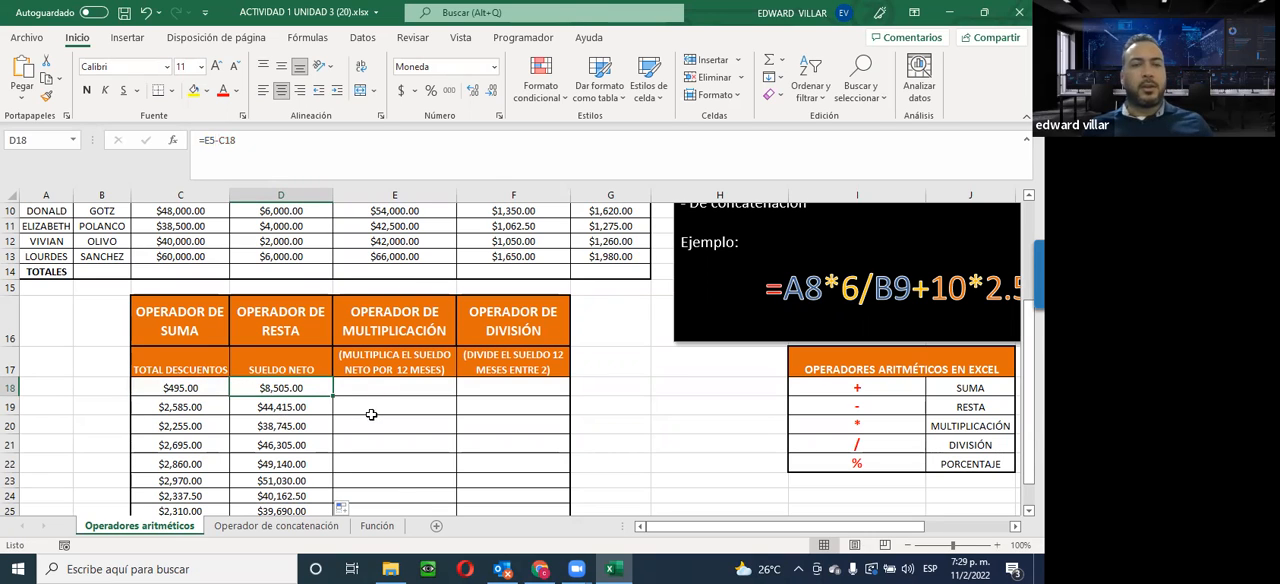
# Multiply the first employee's net salary by 12 months in E18 with =D18*12 and fill the formula down to E26
pyautogui.scroll(3, 362, 432)
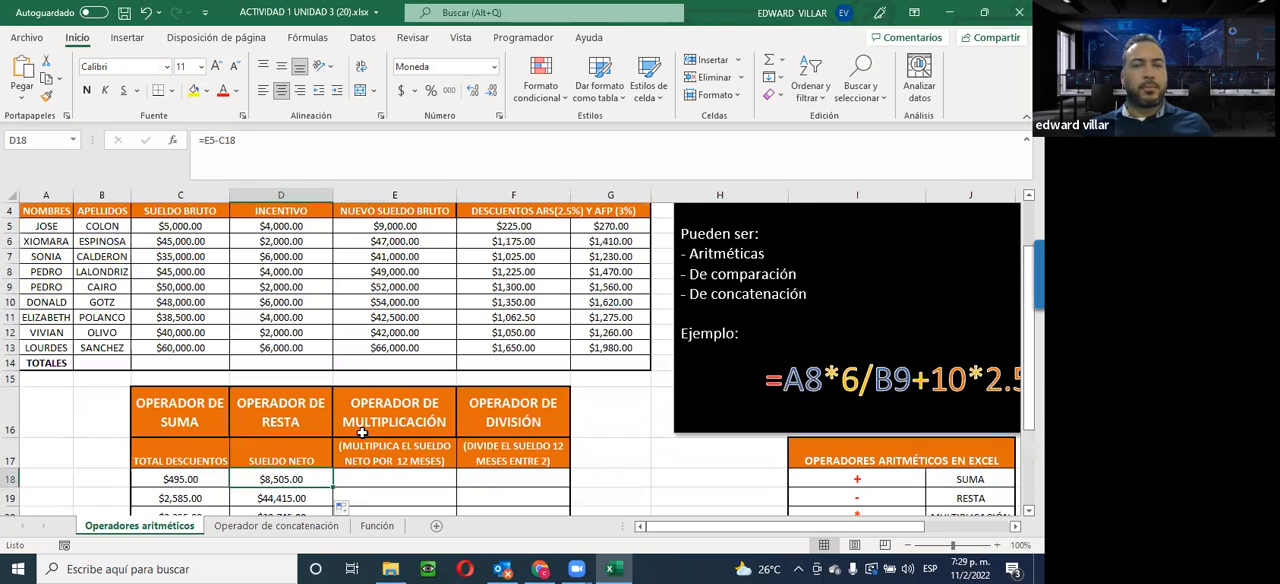
pyautogui.scroll(-3, 362, 432)
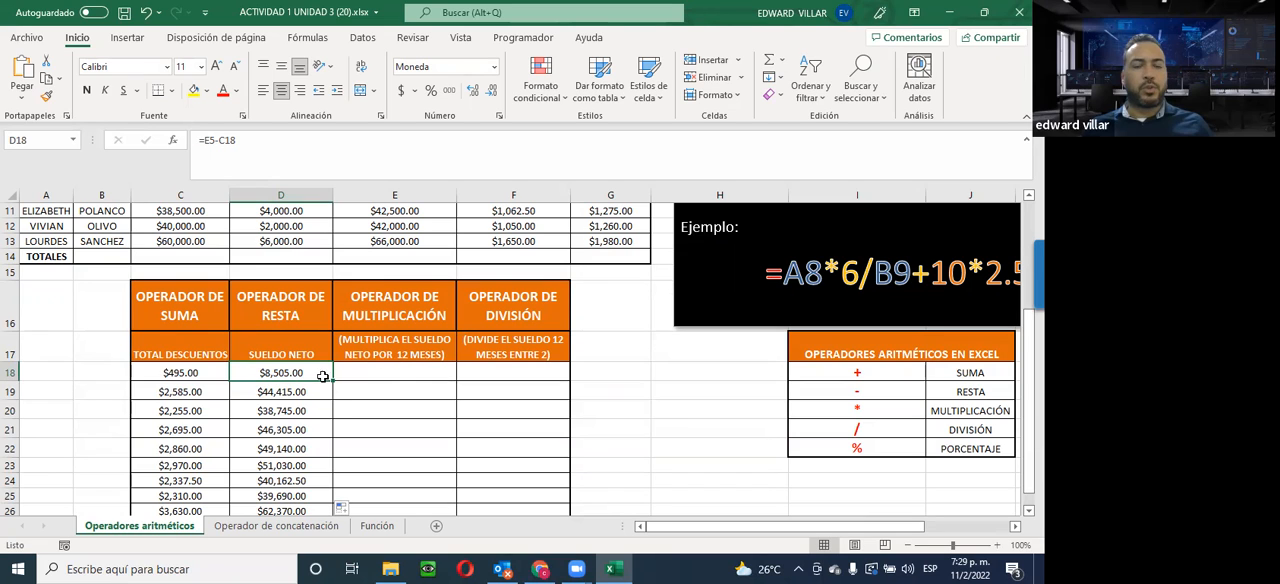
pyautogui.click(382, 369)
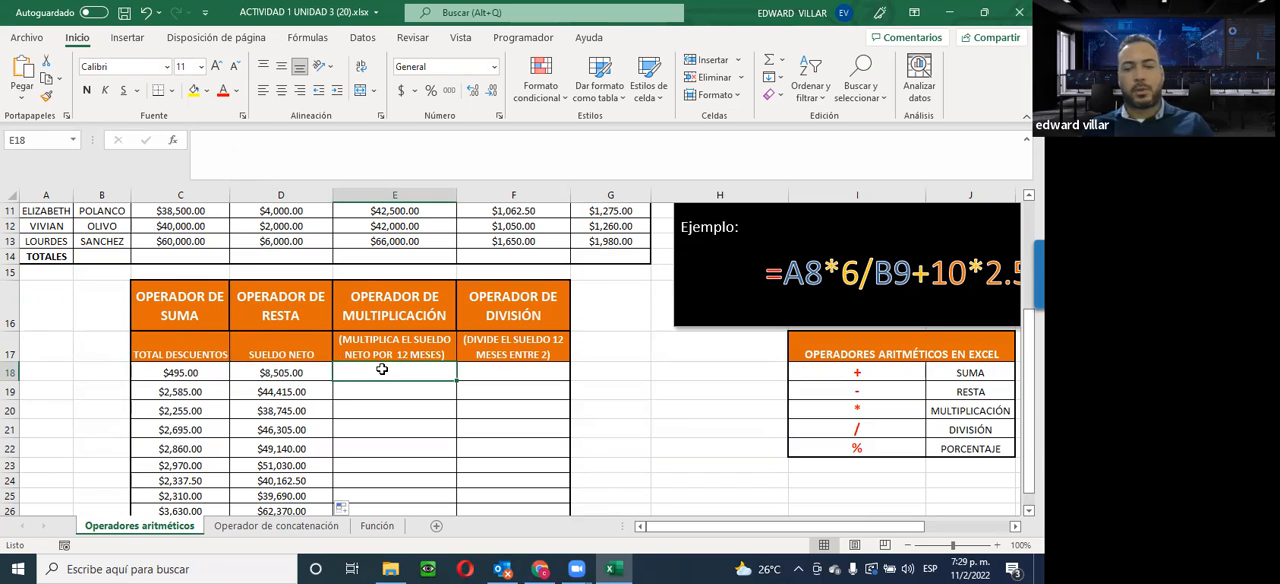
pyautogui.write('=')
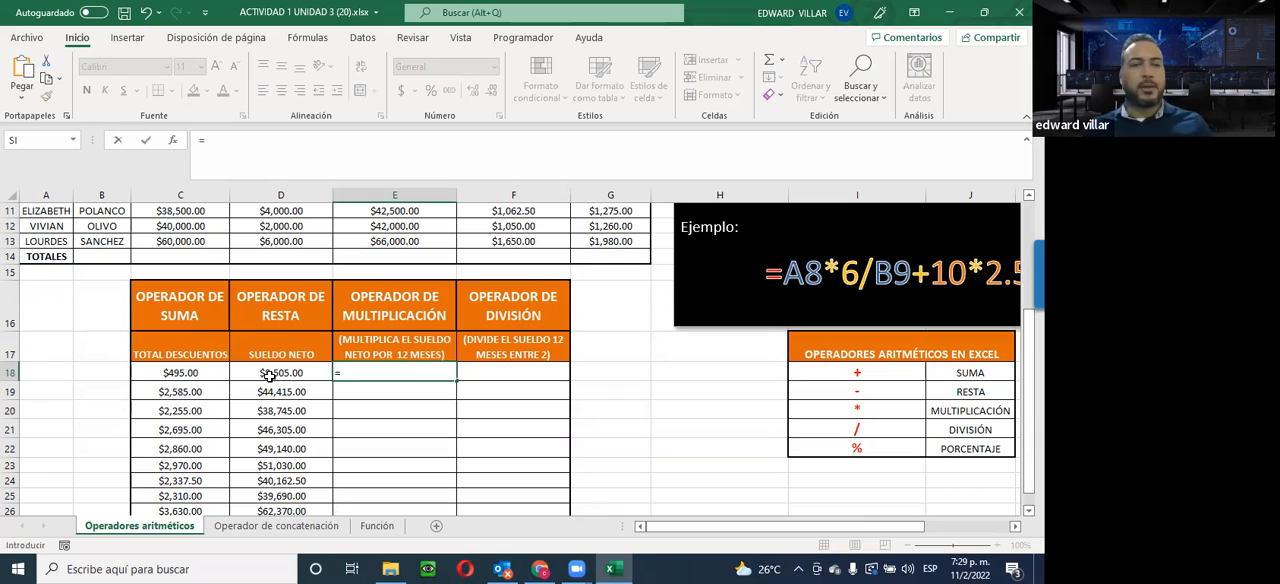
pyautogui.click(272, 379)
pyautogui.write('*12')
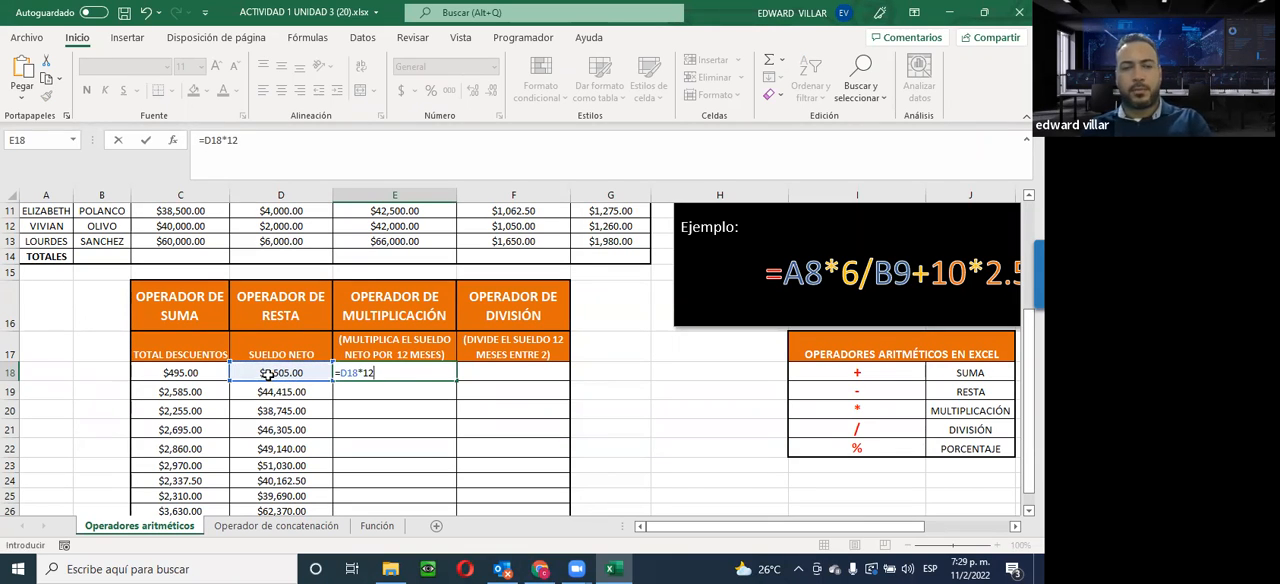
pyautogui.press('Return')
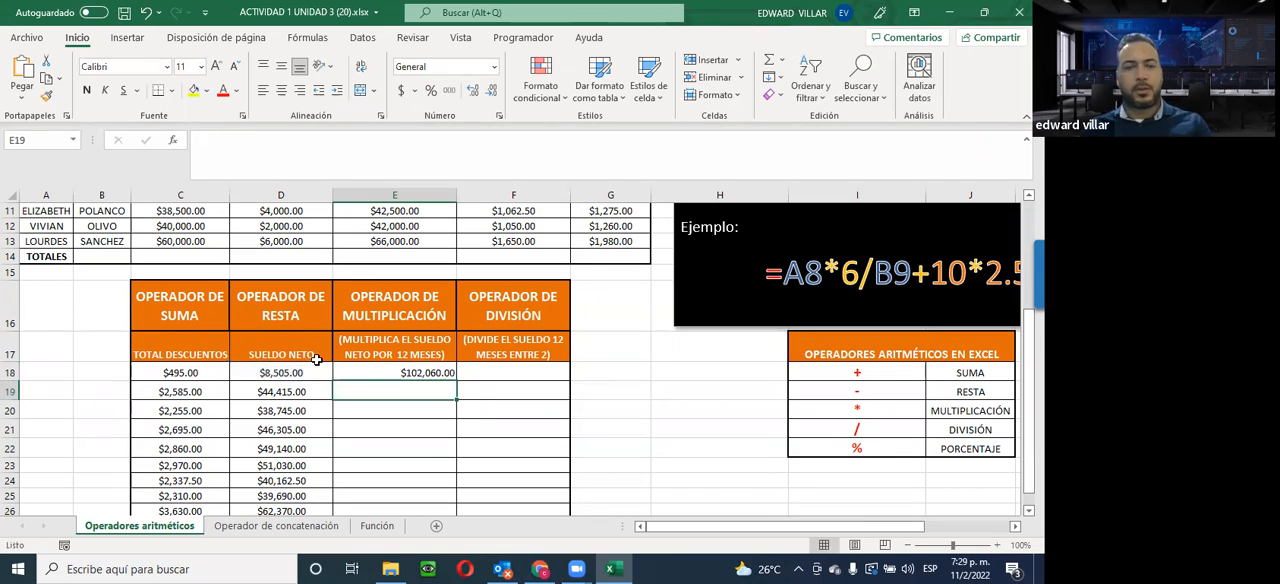
pyautogui.click(398, 372)
pyautogui.moveTo(456, 382); pyautogui.dragTo(414, 466)
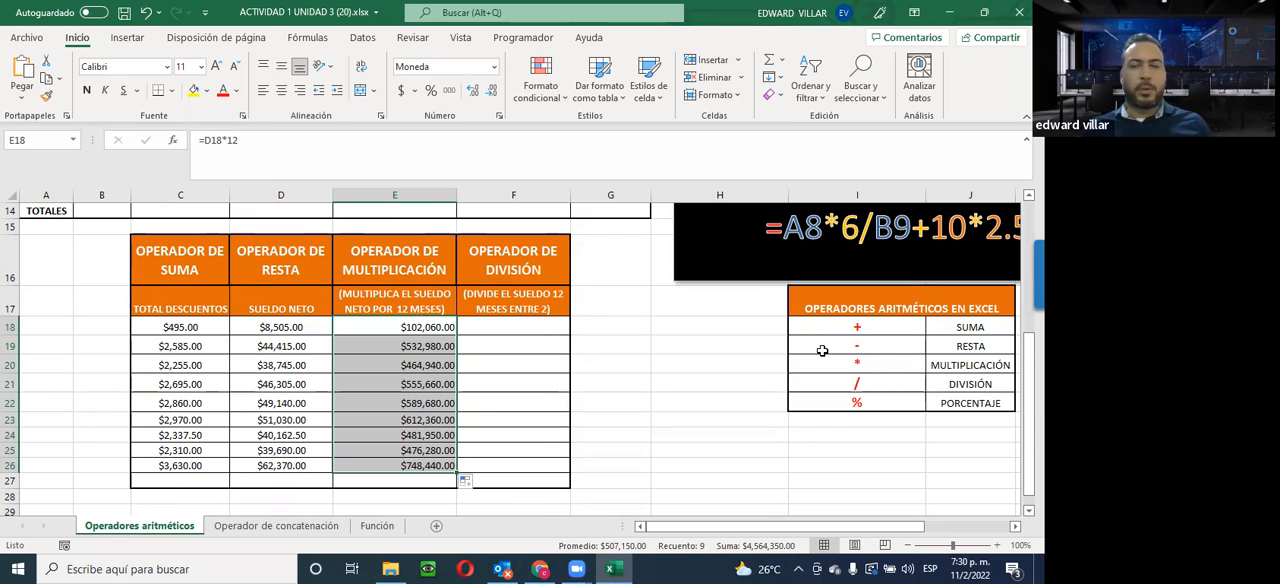
# Divide the first employee's 12-month salary by 2 in F18 with =E18/2 and fill the formula down to F26
pyautogui.moveTo(808, 526); pyautogui.dragTo(861, 526)
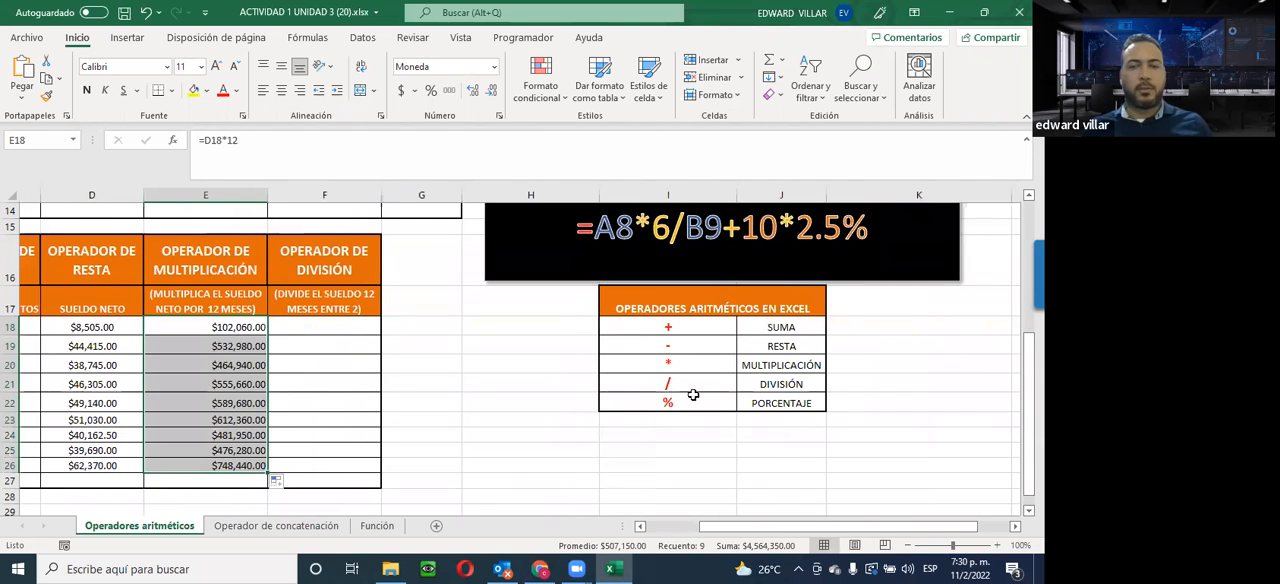
pyautogui.moveTo(643, 328); pyautogui.dragTo(656, 386)
pyautogui.click(667, 384)
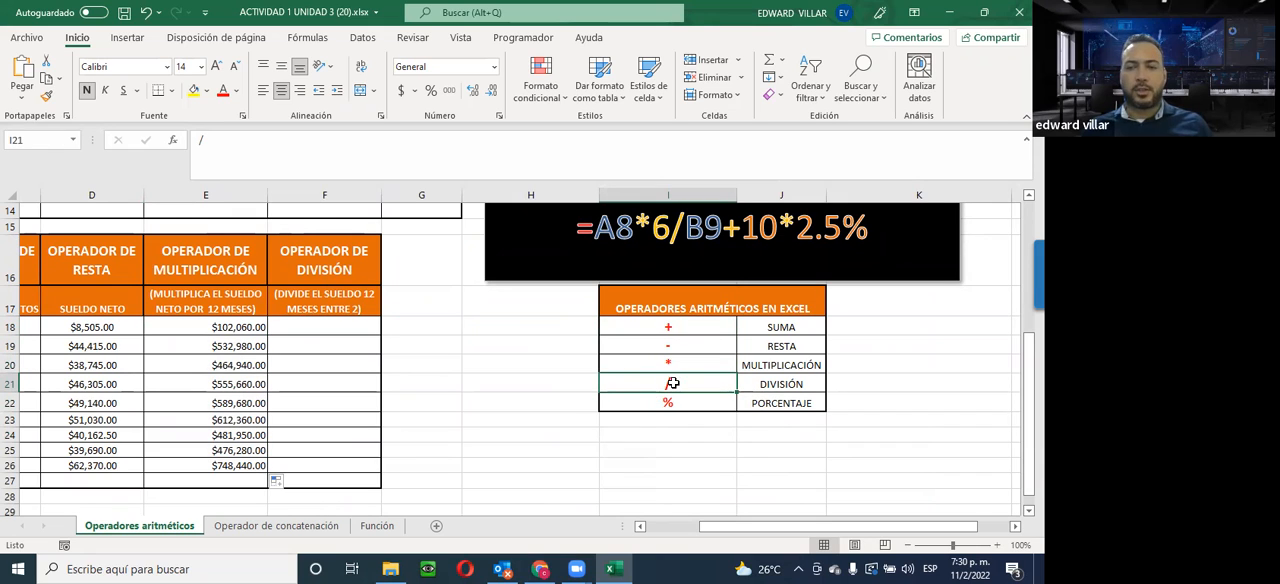
pyautogui.click(343, 328)
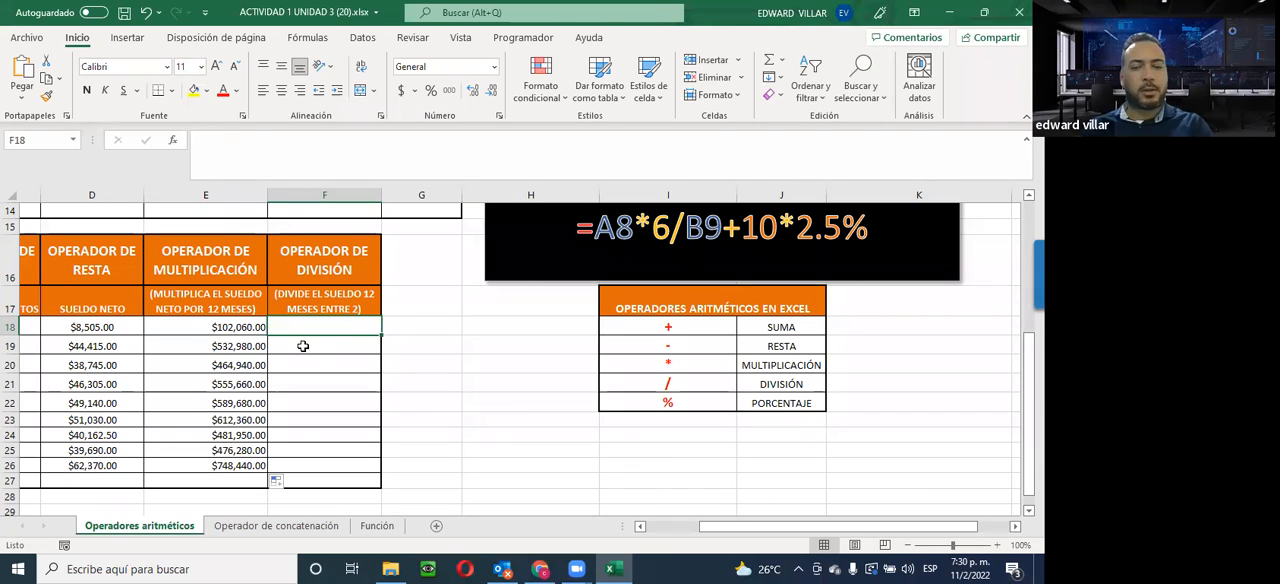
pyautogui.write('=')
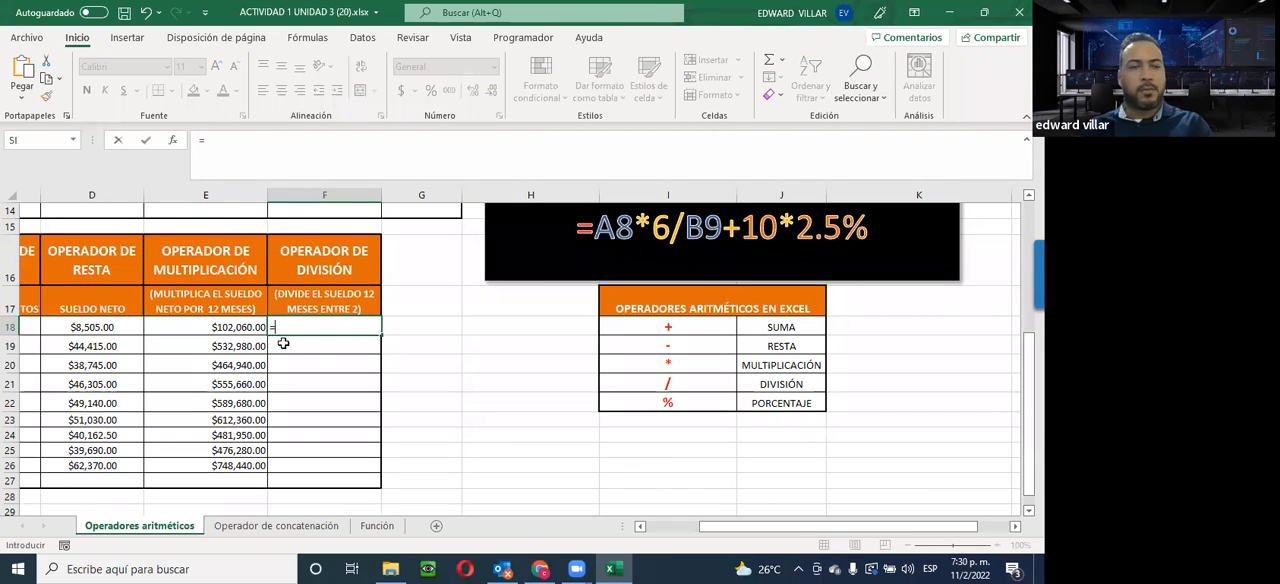
pyautogui.click(229, 327)
pyautogui.write('/2')
pyautogui.press('Return')
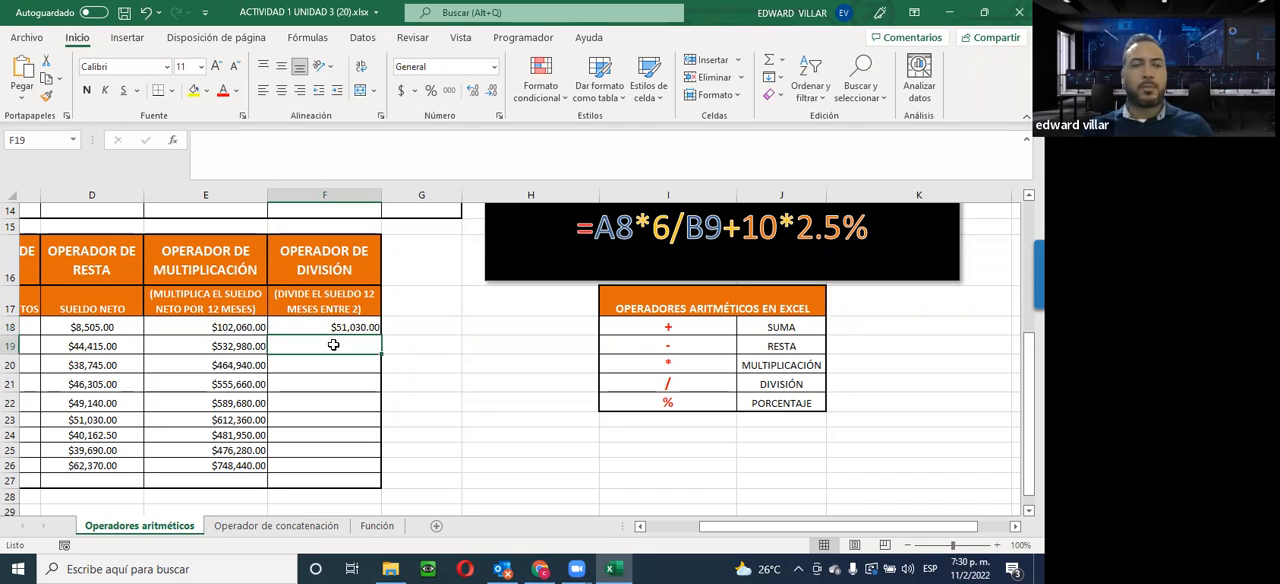
pyautogui.click(329, 330)
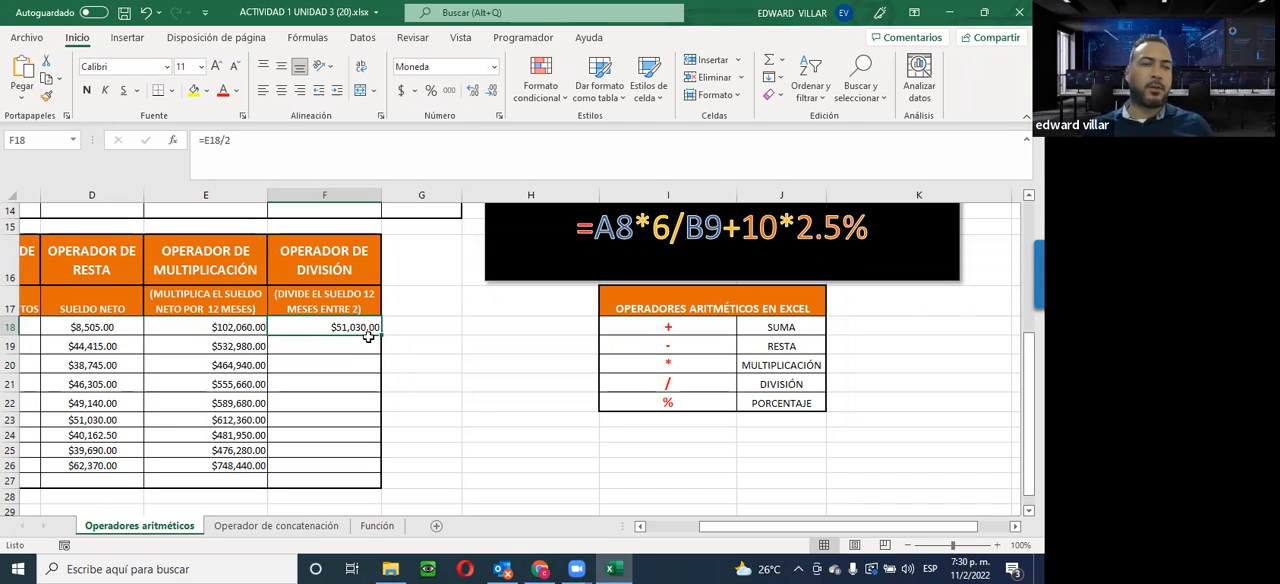
pyautogui.moveTo(380, 340); pyautogui.dragTo(376, 474)
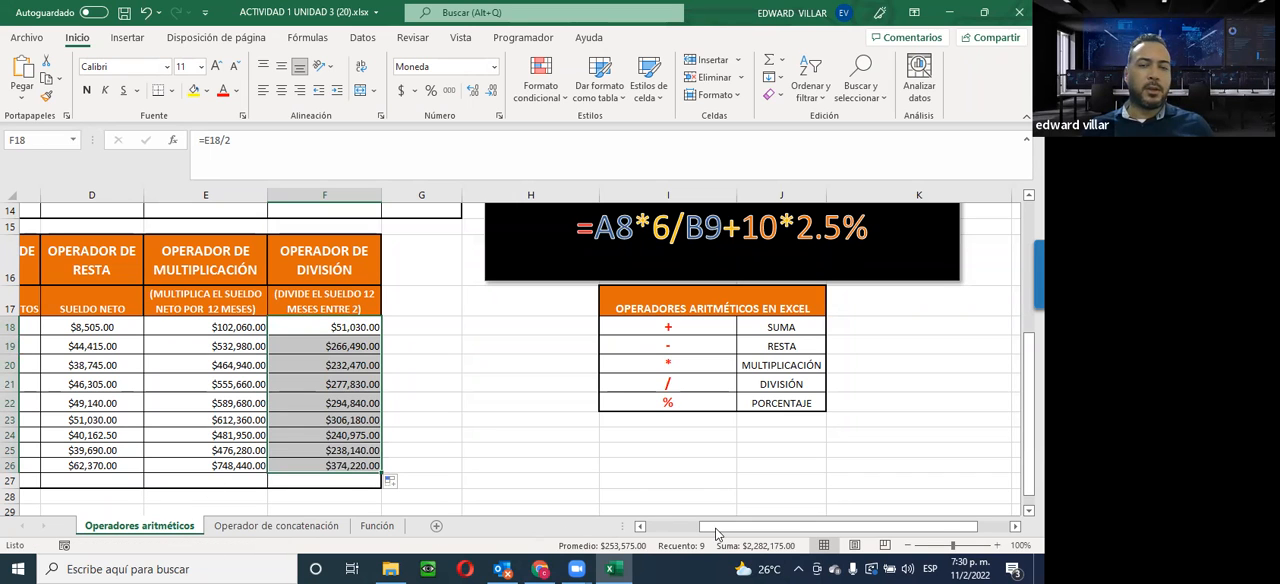
# Set the first employee's gross salary in C5 to 50000
pyautogui.moveTo(716, 533); pyautogui.dragTo(661, 533)
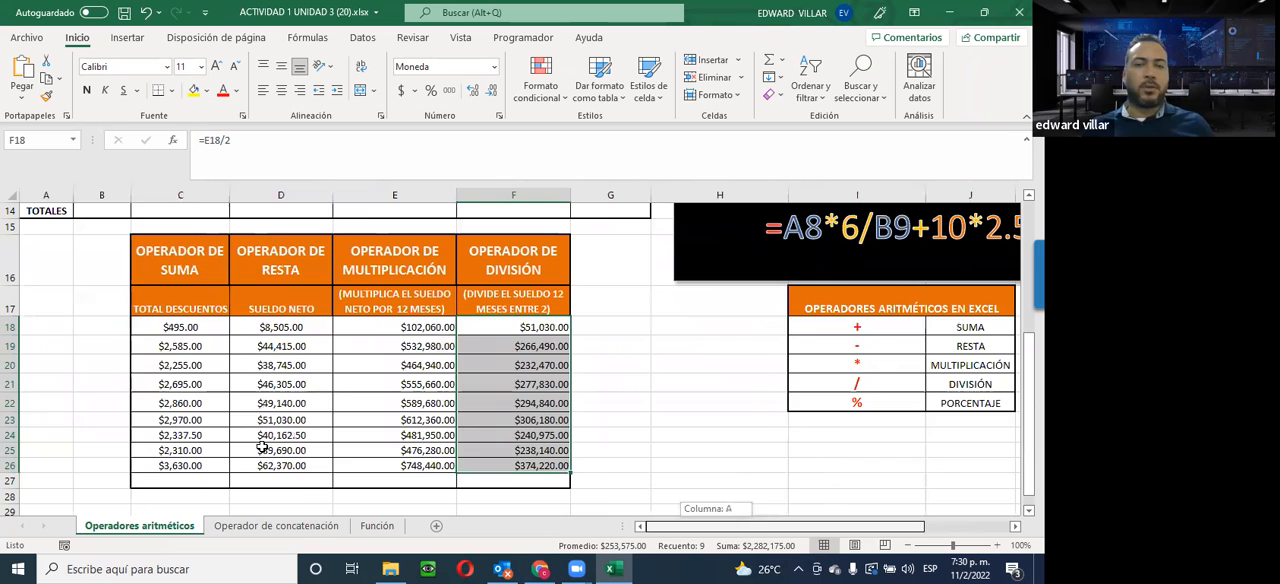
pyautogui.scroll(2, 258, 448)
pyautogui.scroll(3, 258, 448)
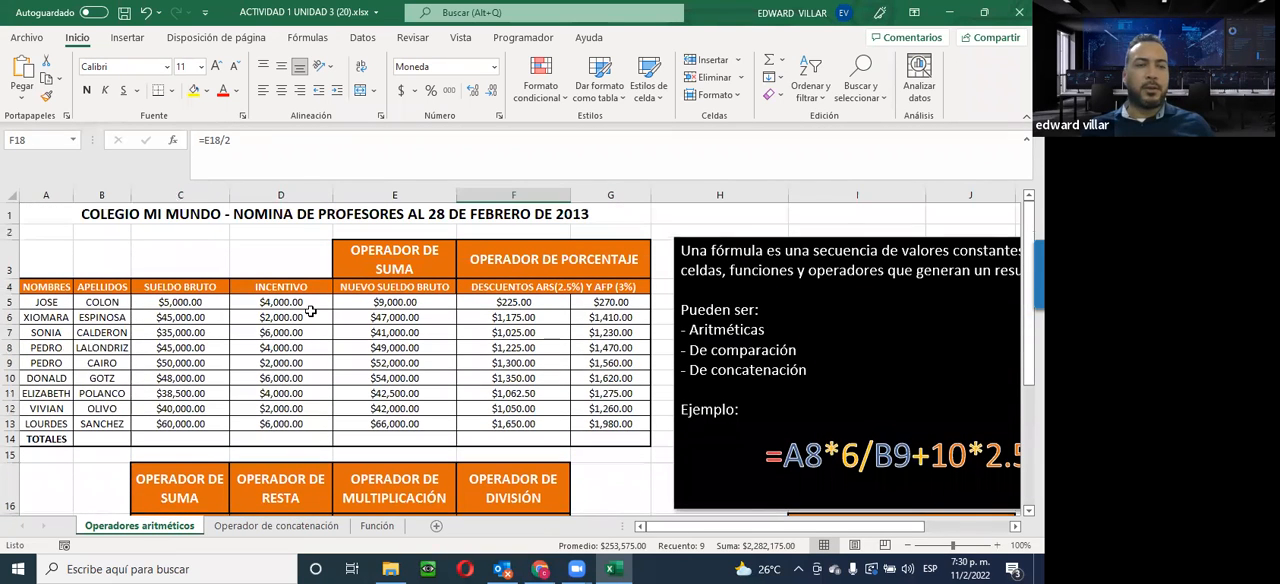
pyautogui.moveTo(163, 311); pyautogui.dragTo(156, 412)
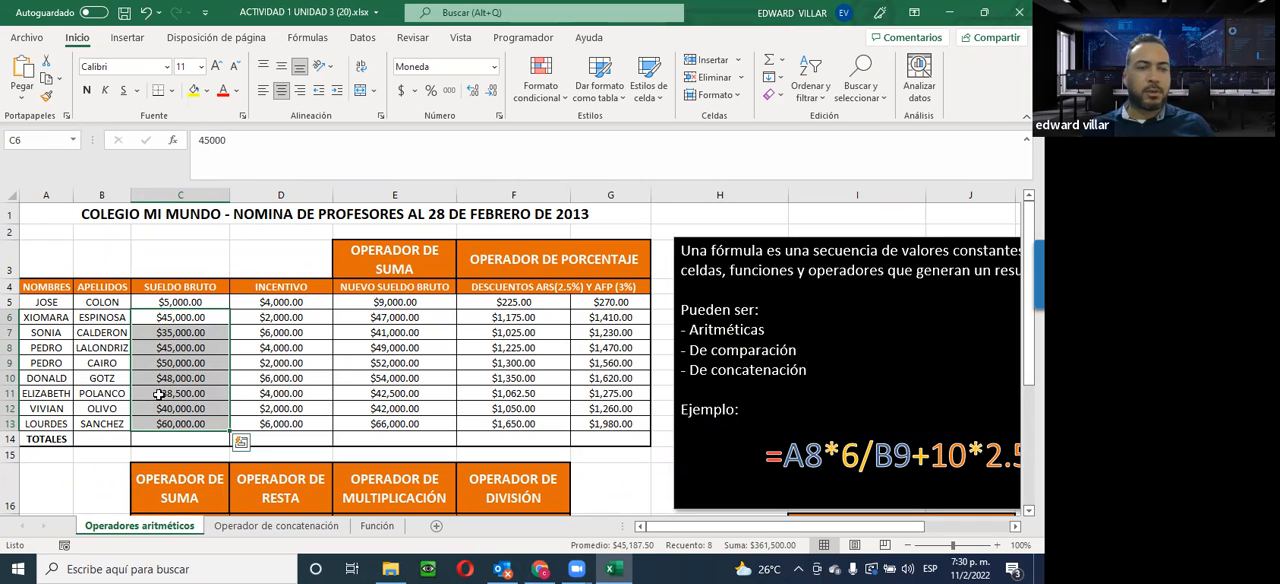
pyautogui.click(176, 301)
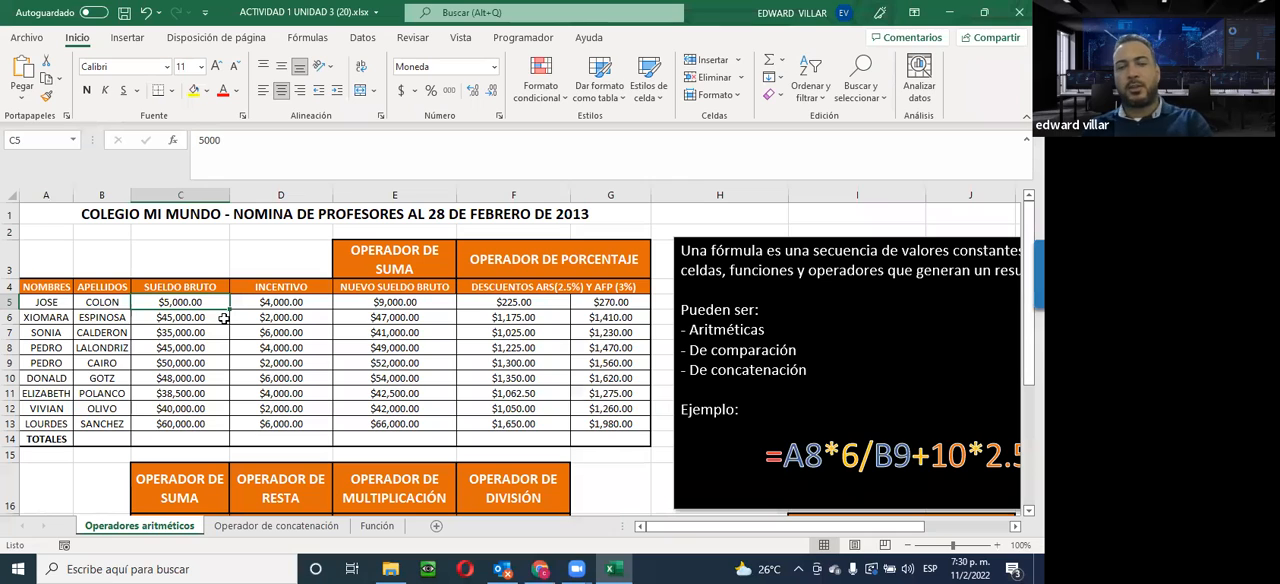
pyautogui.write('50000')
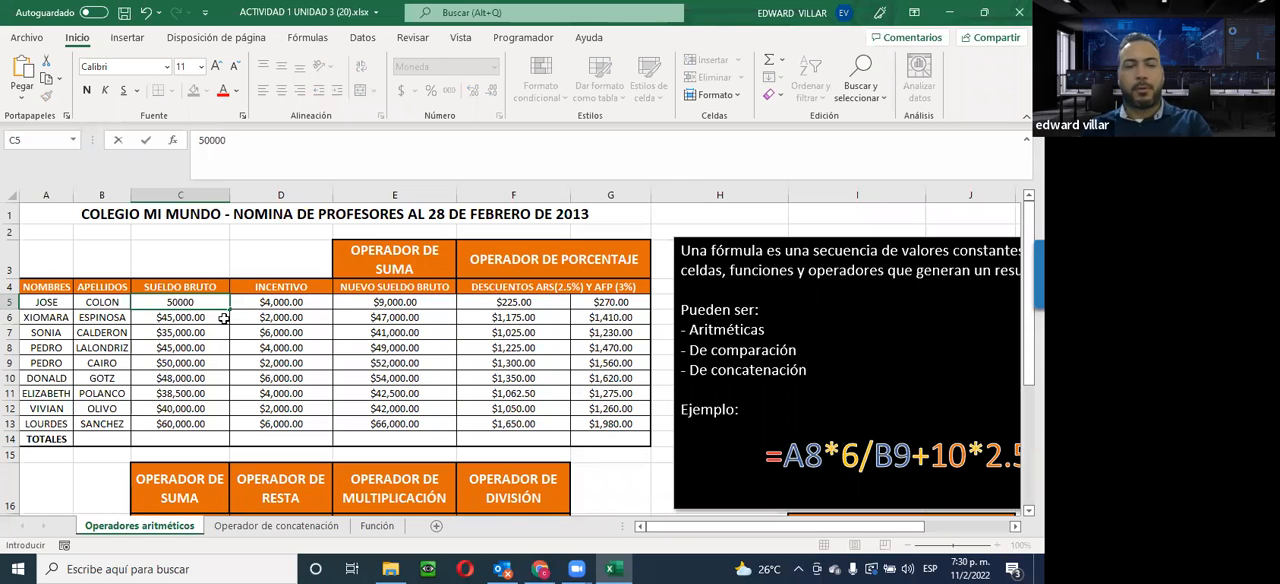
pyautogui.press('Return')
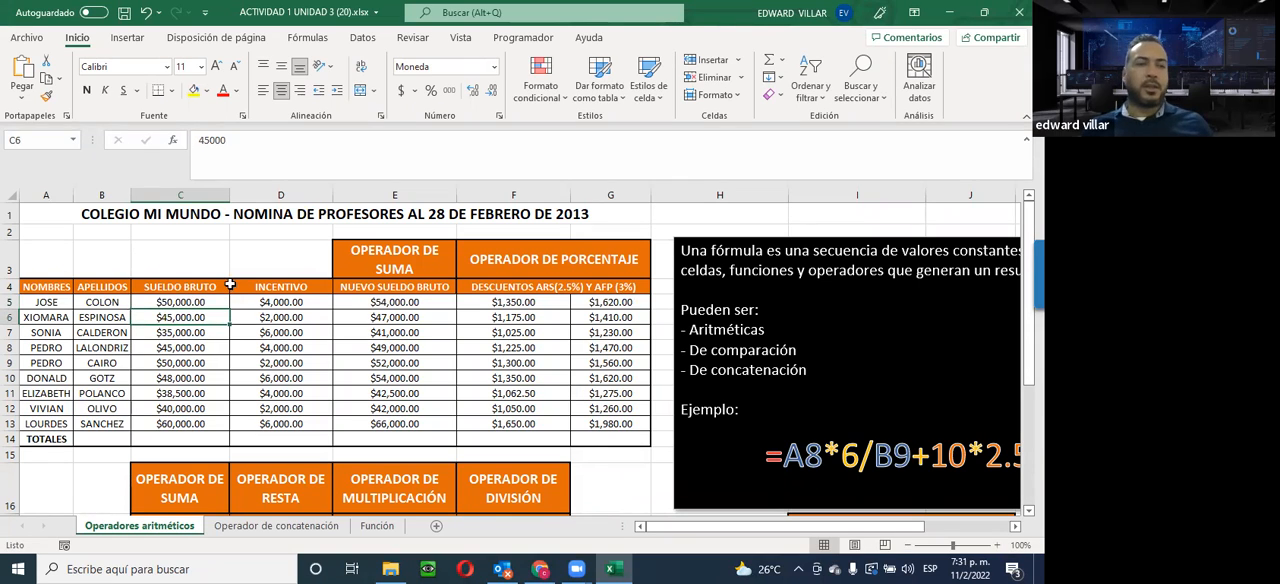
# Examine the first employee's recalculated values and formulas in row 5 and in C18 to F18 for the effect of the new gross salary
pyautogui.click(163, 300)
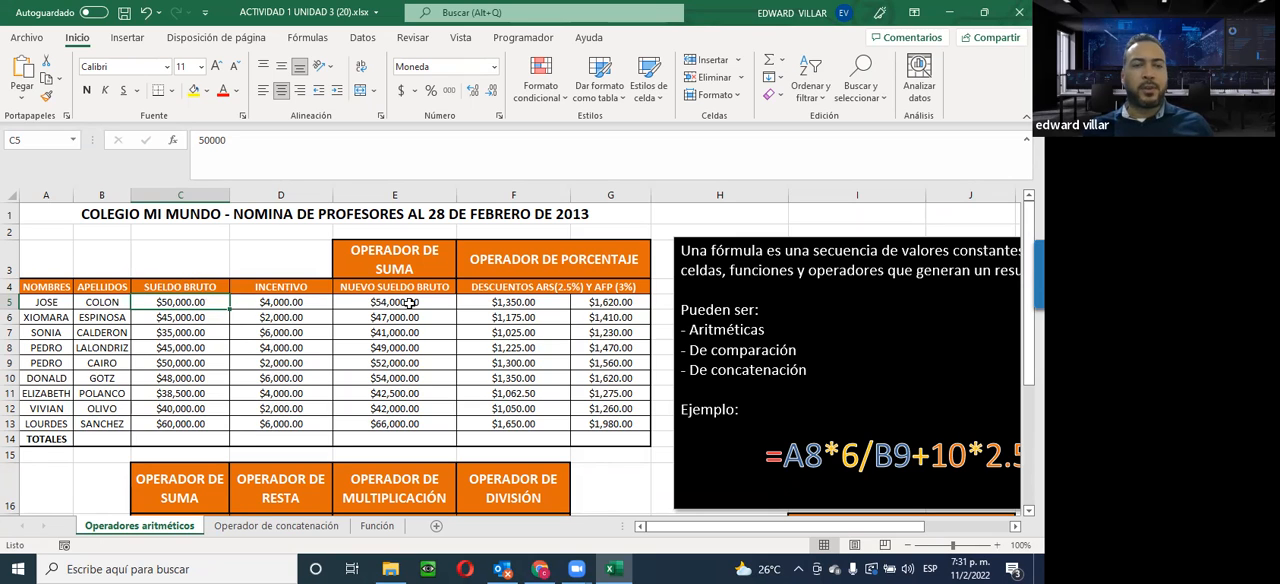
pyautogui.click(453, 302)
pyautogui.click(550, 302)
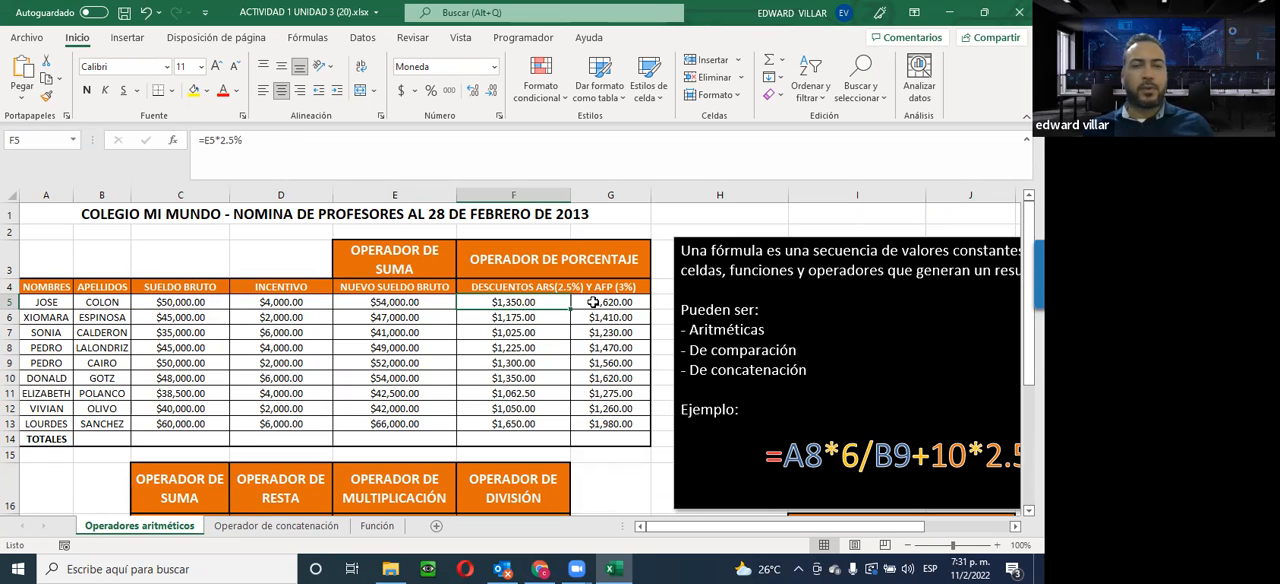
pyautogui.click(593, 302)
pyautogui.scroll(-3, 193, 373)
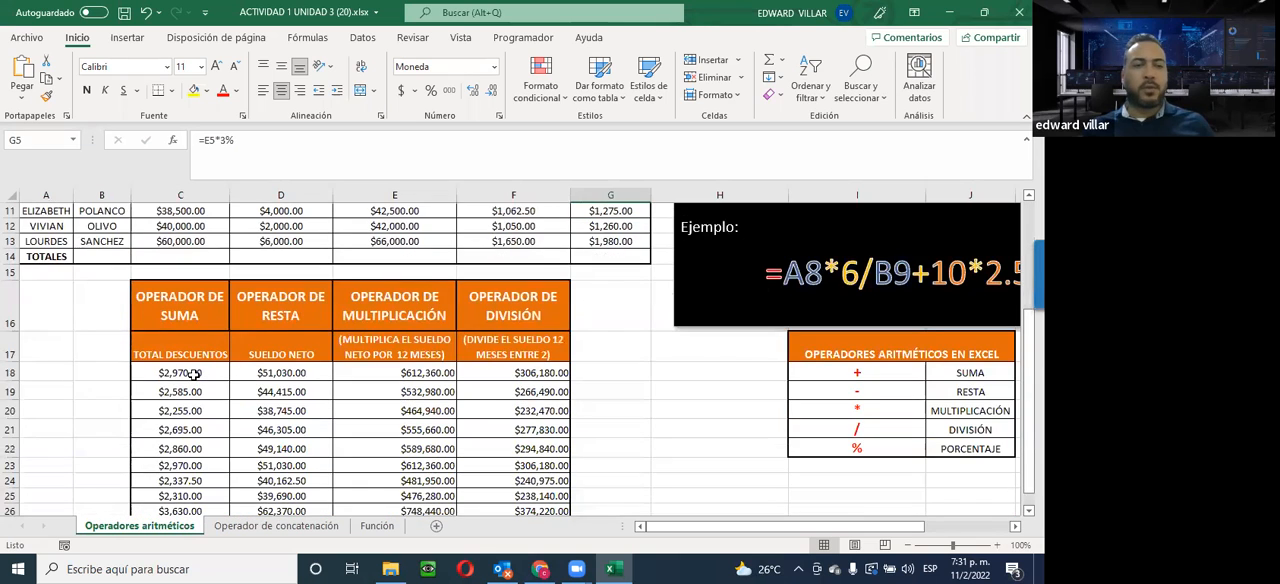
pyautogui.click(193, 373)
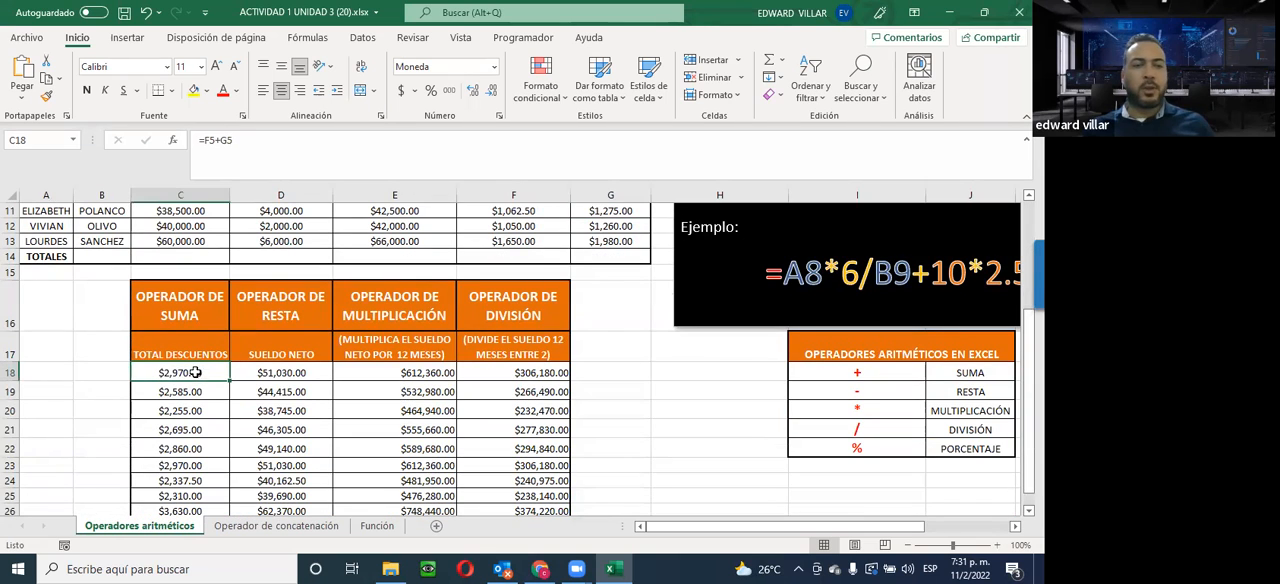
pyautogui.click(288, 378)
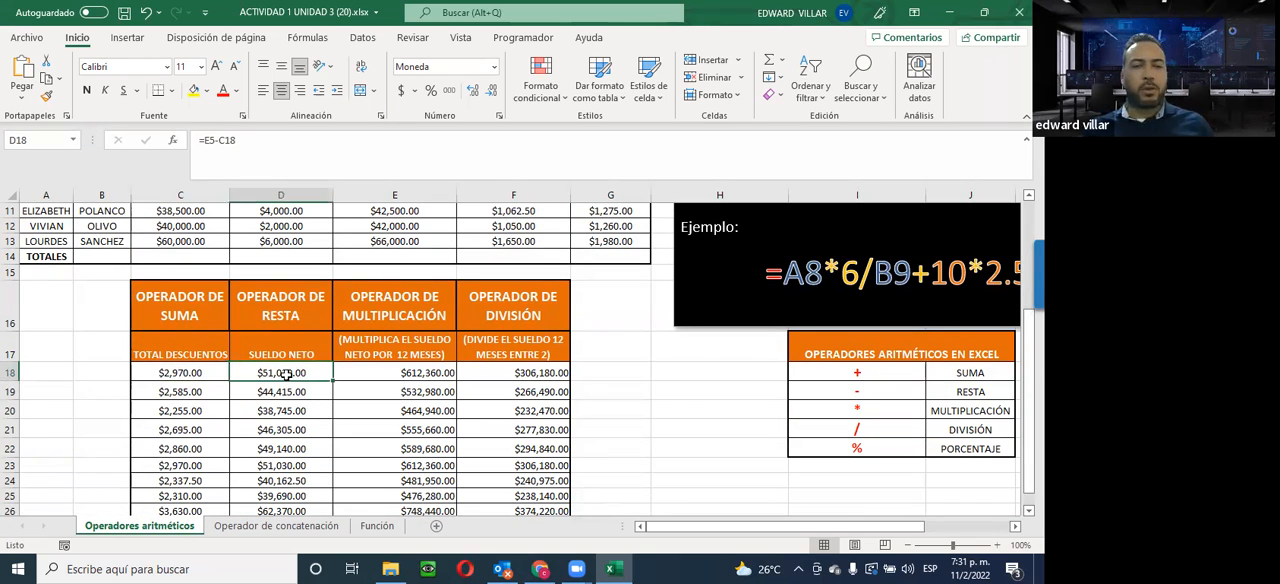
pyautogui.click(419, 373)
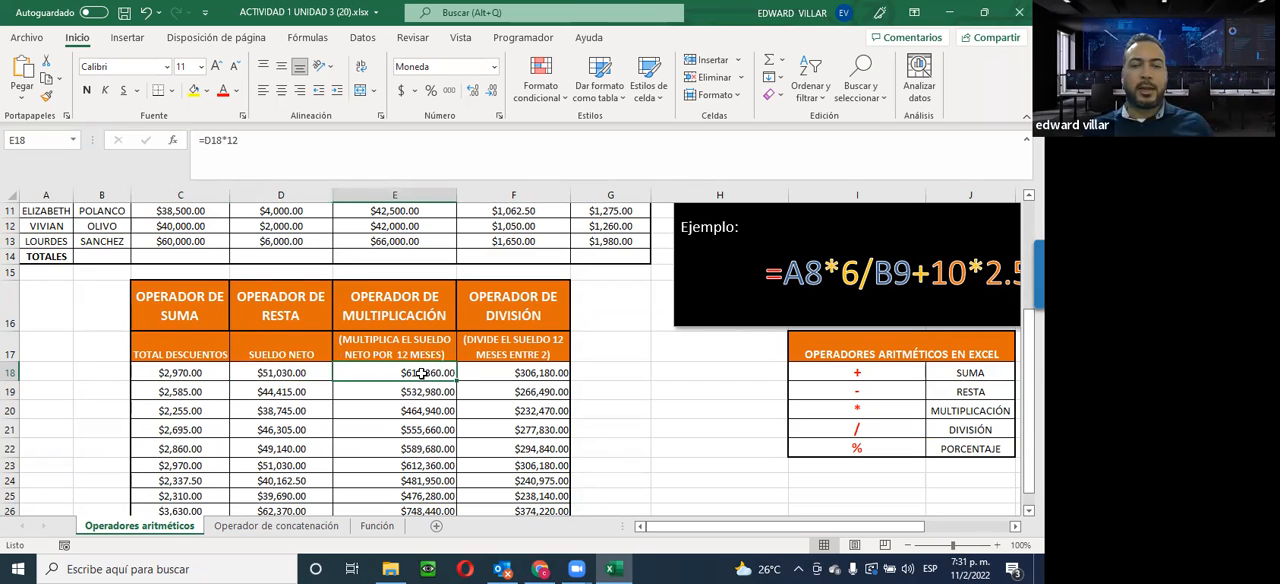
pyautogui.click(507, 372)
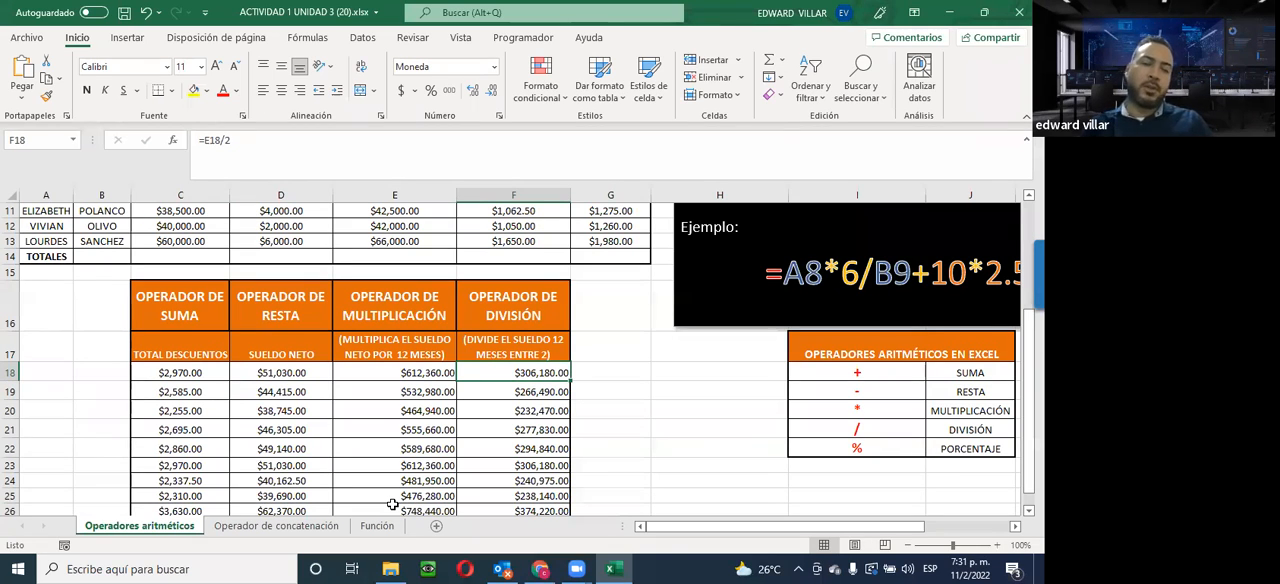
pyautogui.click(295, 370)
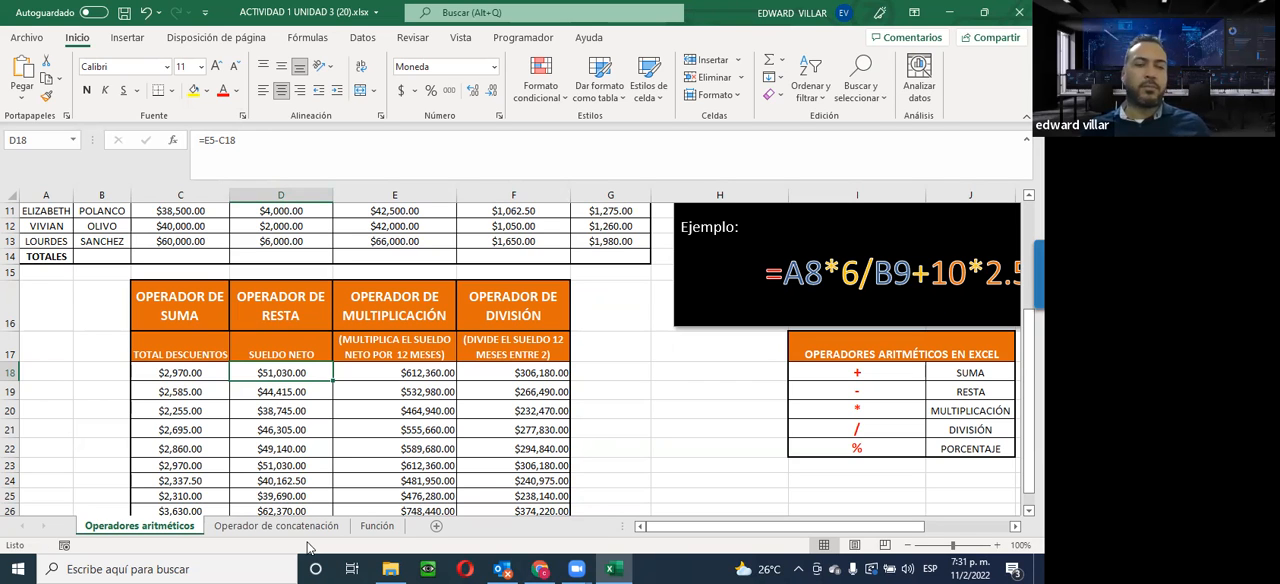
# Open the Operador de concatenación sheet and review its table of names, surnames and birth years
pyautogui.scroll(-2, 586, 458)
pyautogui.scroll(2, 586, 458)
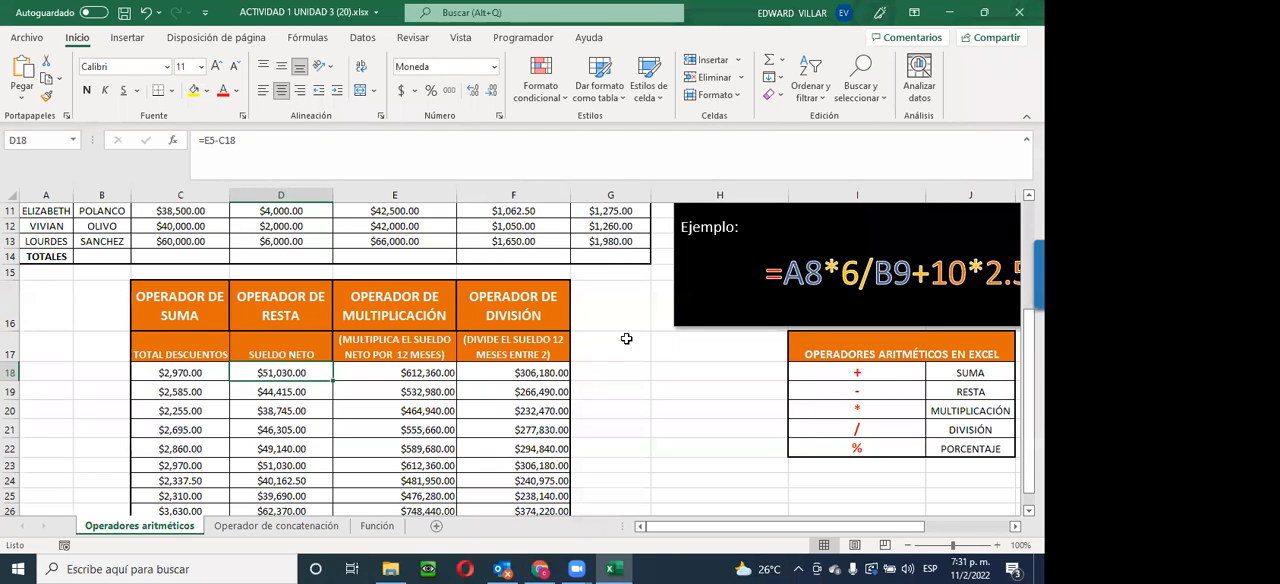
pyautogui.click(285, 526)
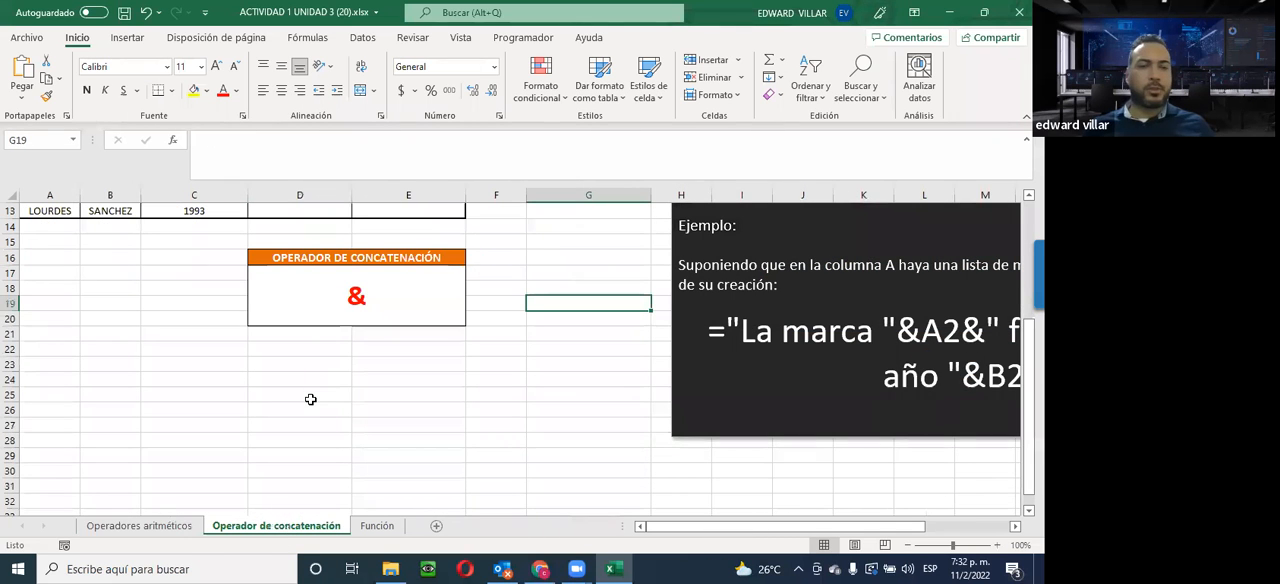
pyautogui.scroll(4, 310, 398)
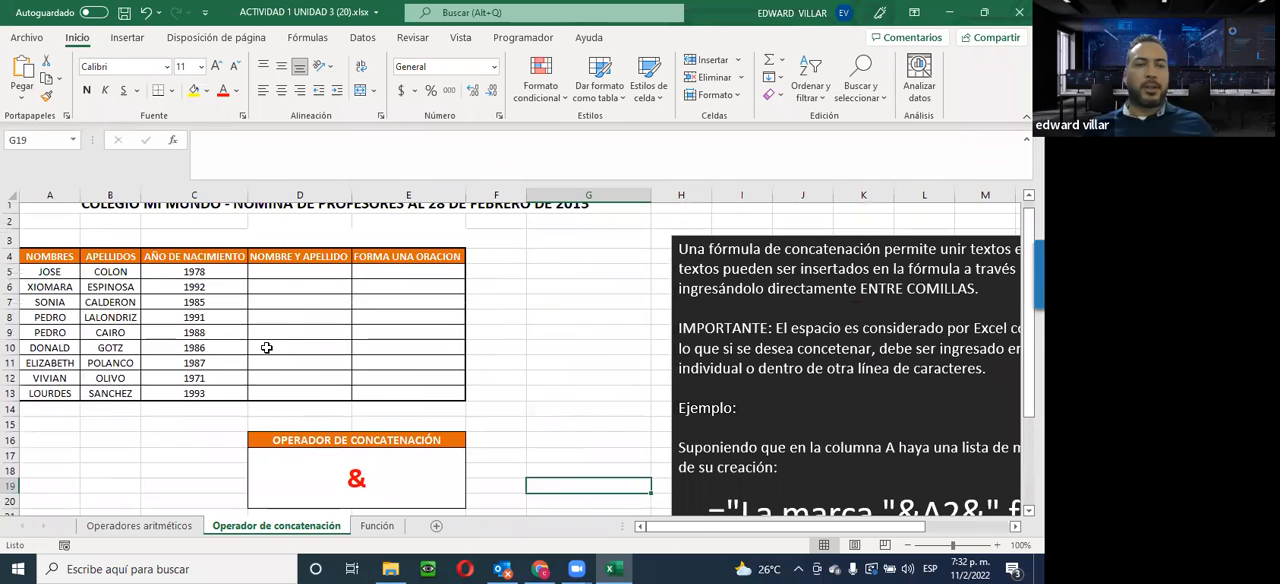
pyautogui.scroll(1, 265, 343)
# Read the explanation of concatenation formulas and the example that combines quoted text with cells A2 and B2
pyautogui.moveTo(740, 531); pyautogui.dragTo(825, 531)
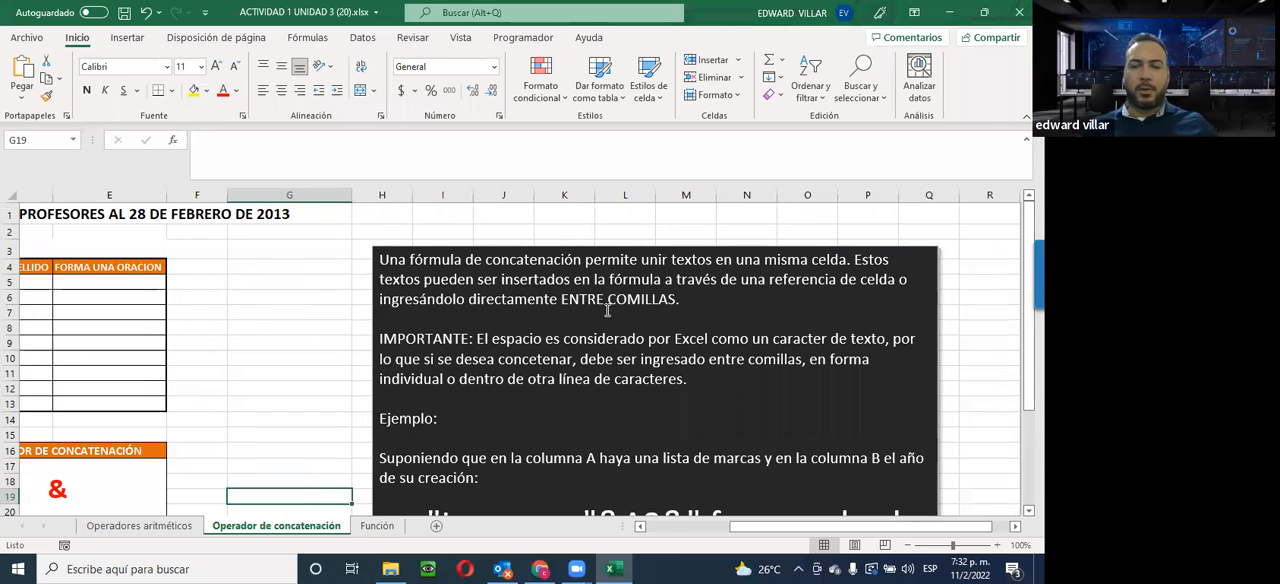
pyautogui.scroll(-2, 432, 250)
pyautogui.scroll(2, 430, 262)
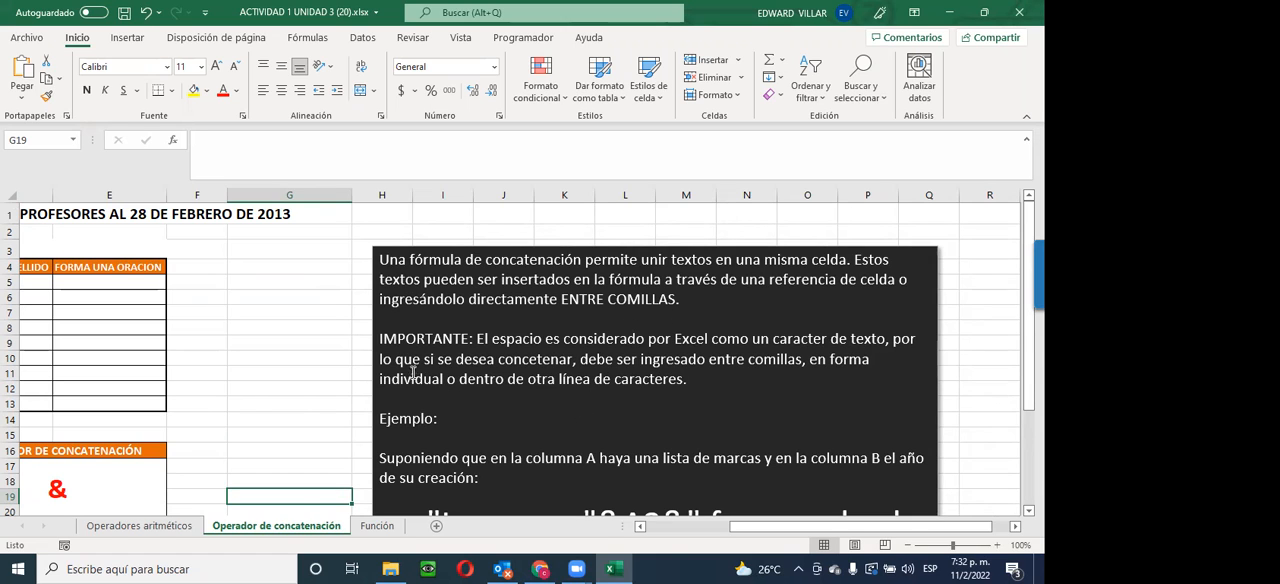
pyautogui.moveTo(1029, 371); pyautogui.dragTo(1029, 389)
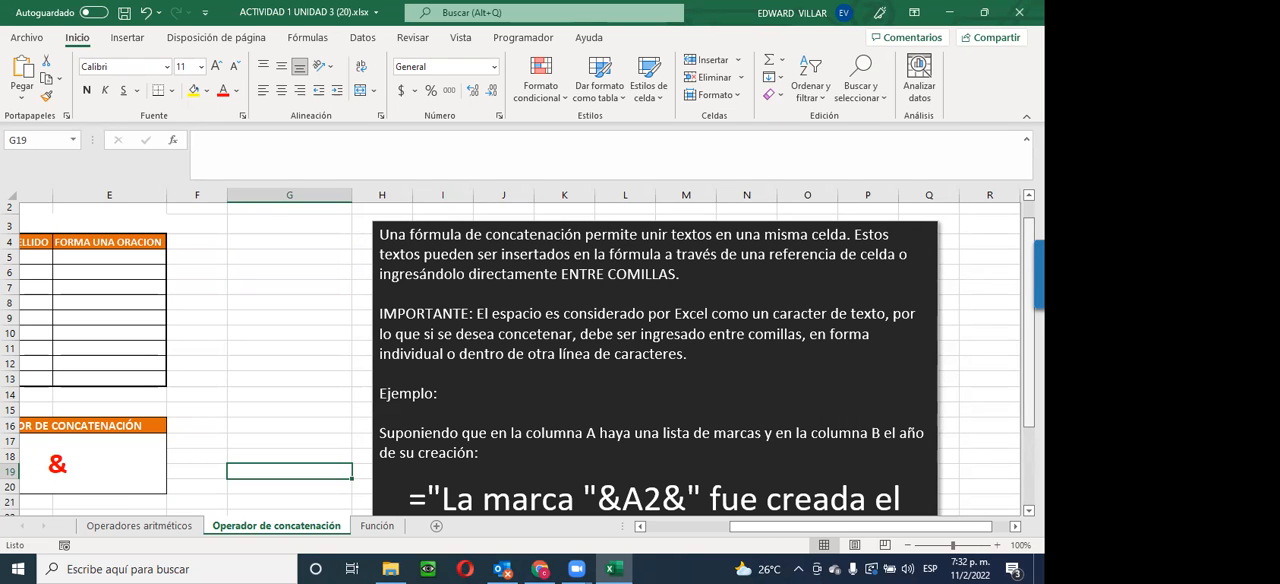
pyautogui.scroll(-1, 518, 359)
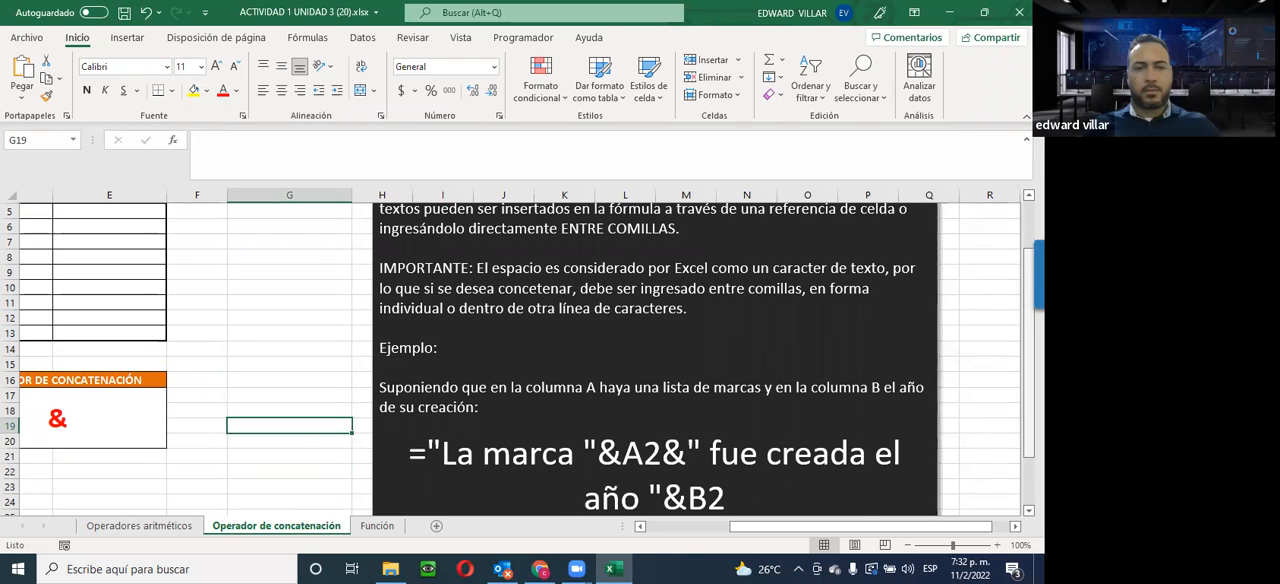
# Examine the example formula in the explanation box, including its description, its opening quoted text and the & before A2
pyautogui.scroll(-1, 492, 345)
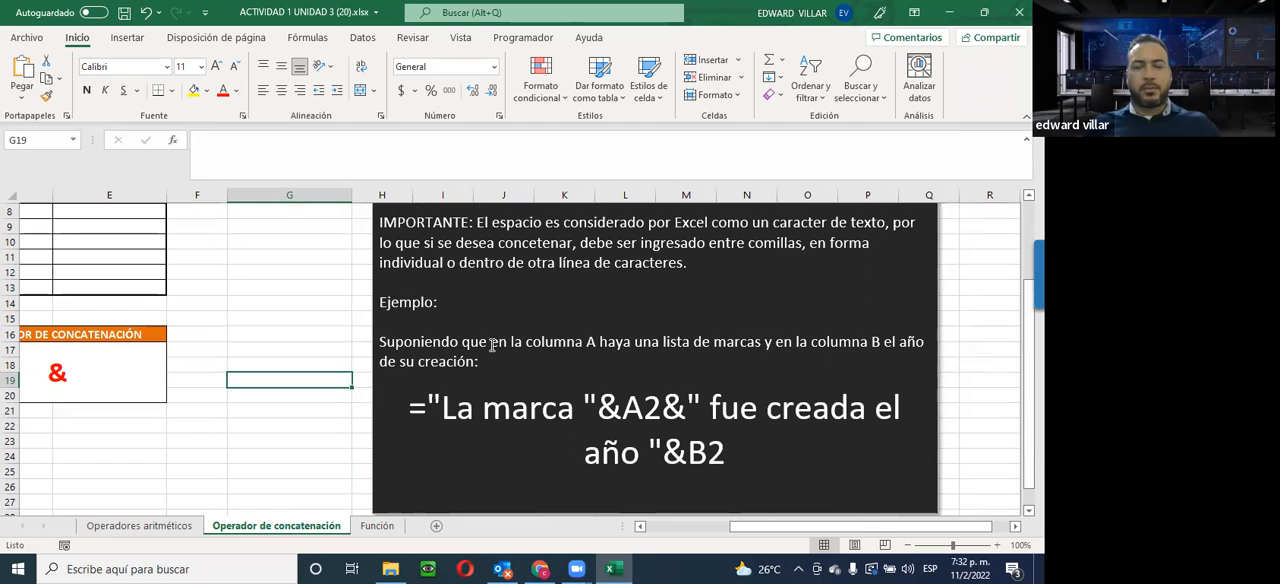
pyautogui.moveTo(378, 340); pyautogui.dragTo(476, 362)
pyautogui.moveTo(410, 405); pyautogui.dragTo(483, 410)
pyautogui.moveTo(590, 406)
pyautogui.mouseDown()
pyautogui.moveTo(622, 406)
pyautogui.moveTo(584, 406)
pyautogui.moveTo(598, 410)
pyautogui.mouseUp()
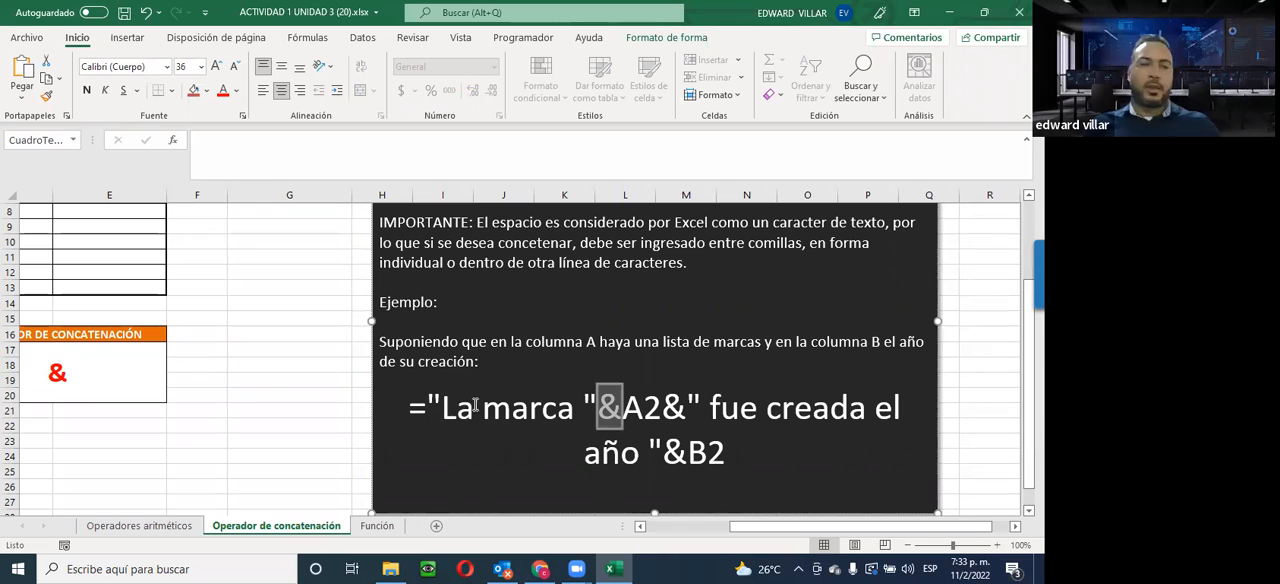
pyautogui.moveTo(457, 407); pyautogui.dragTo(478, 407)
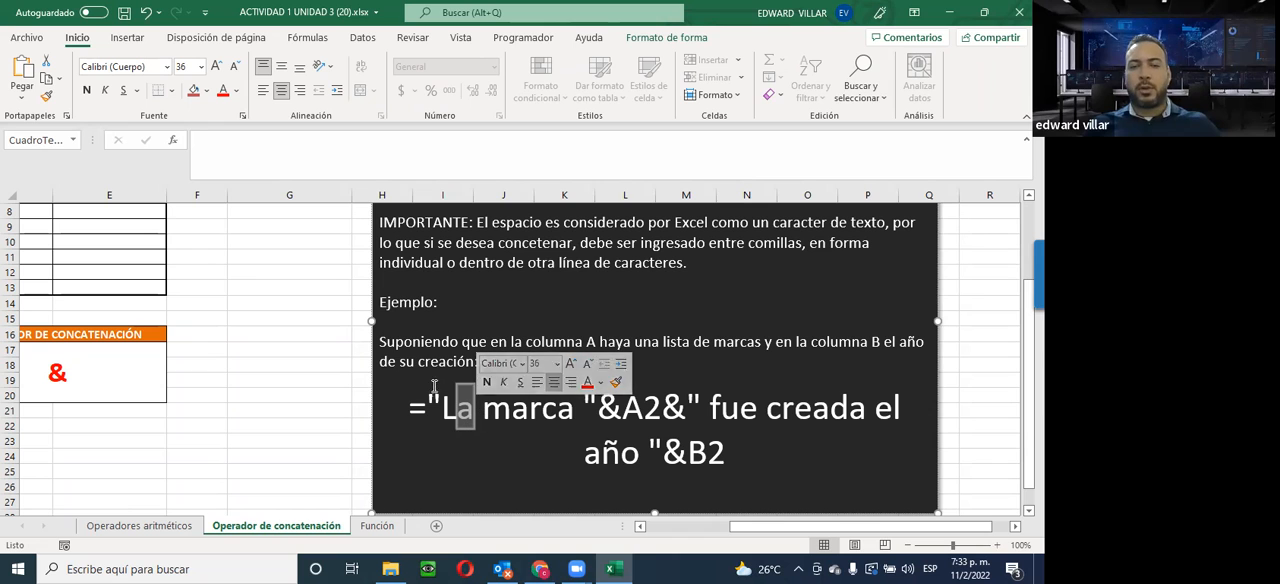
pyautogui.click(532, 458)
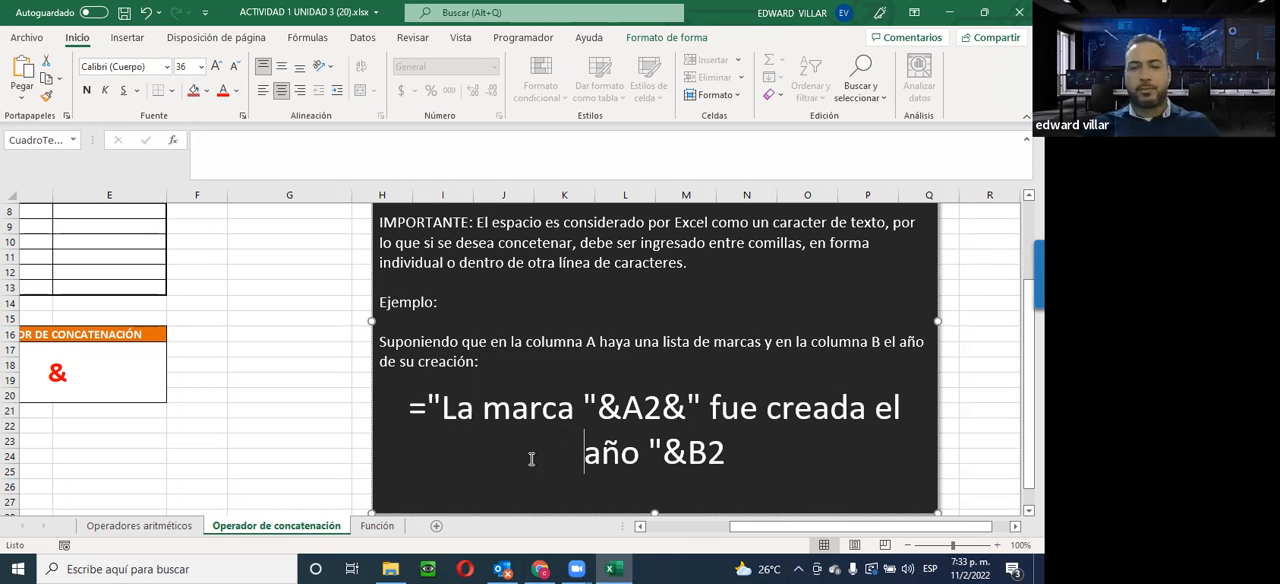
# Join the first person's name and surname in D5 with the formula =A5&B5
pyautogui.moveTo(743, 535); pyautogui.dragTo(658, 535)
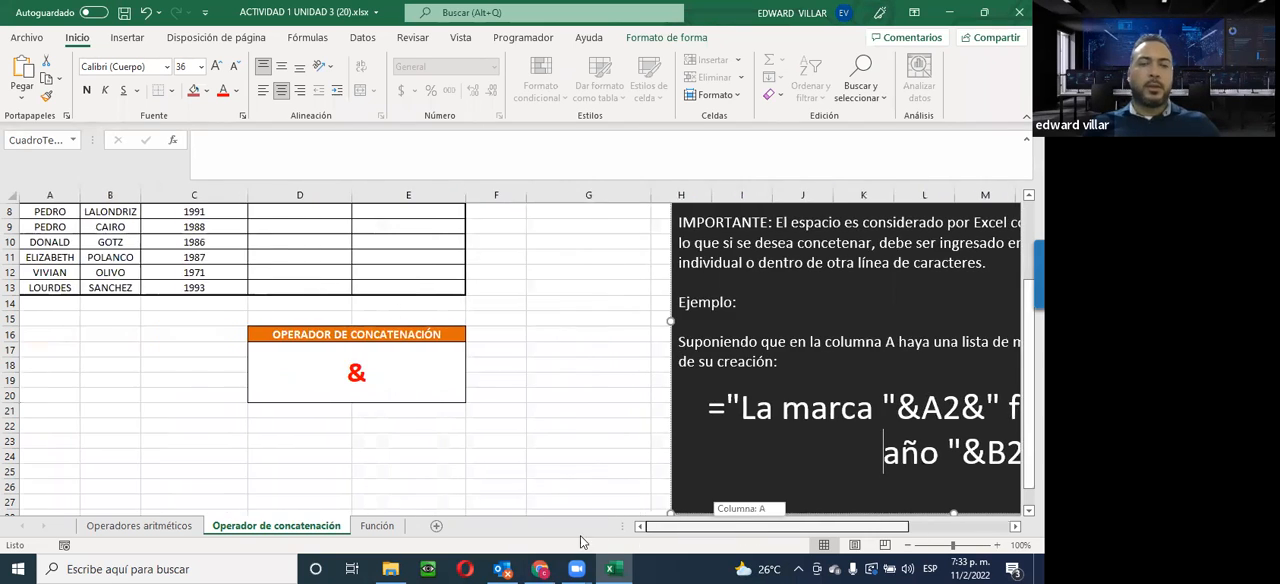
pyautogui.scroll(1, 168, 490)
pyautogui.scroll(2, 168, 490)
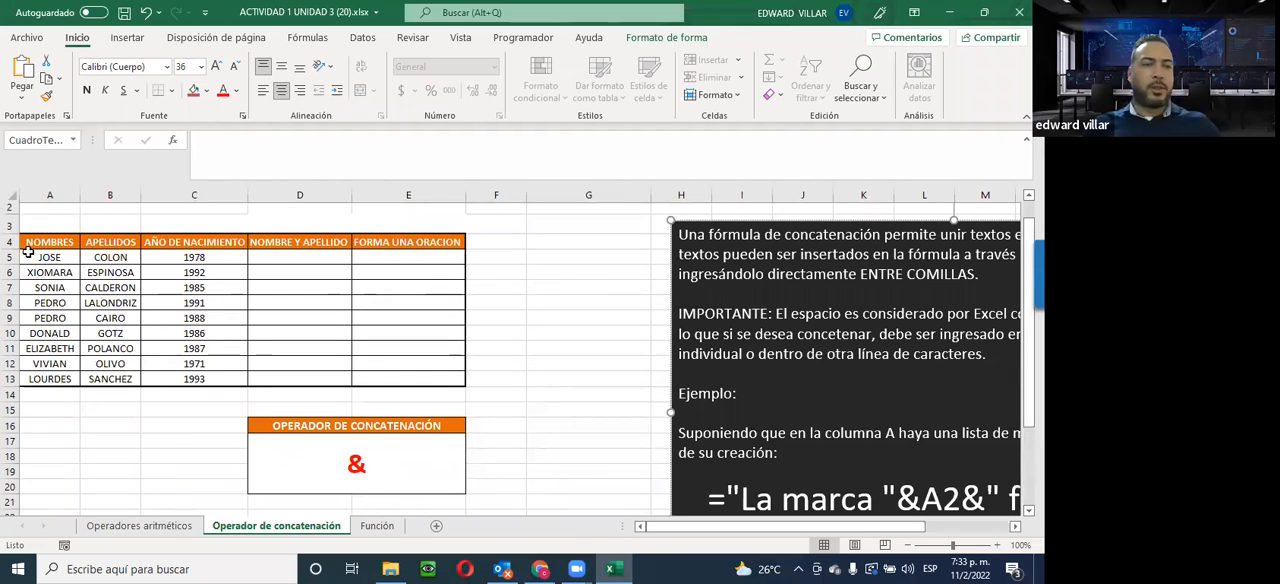
pyautogui.click(297, 258)
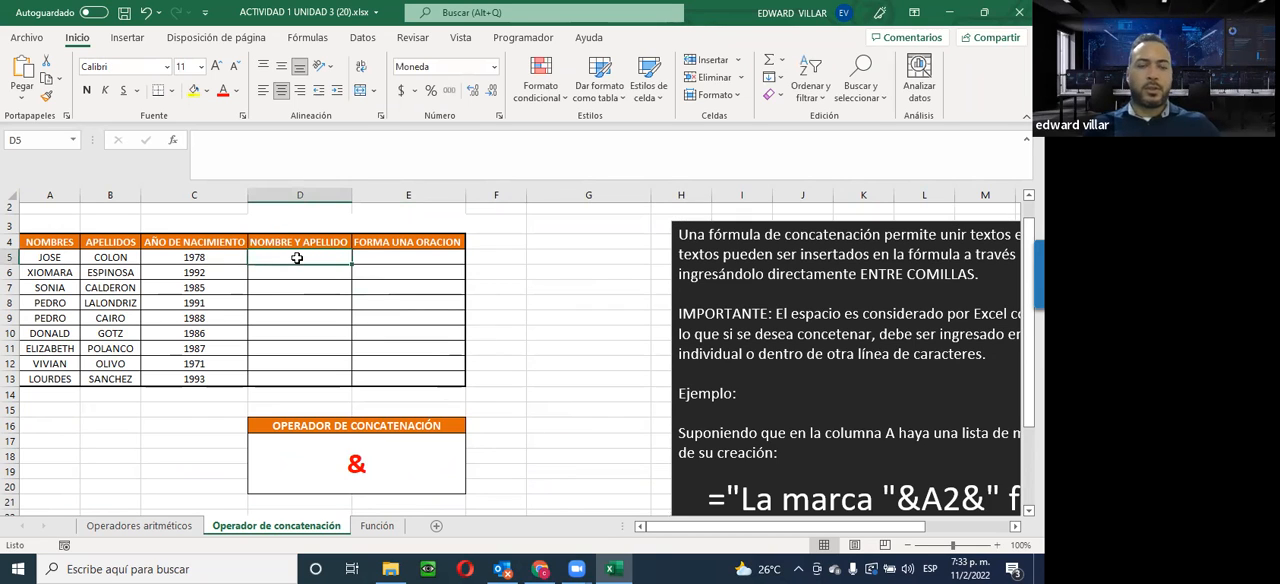
pyautogui.write('=')
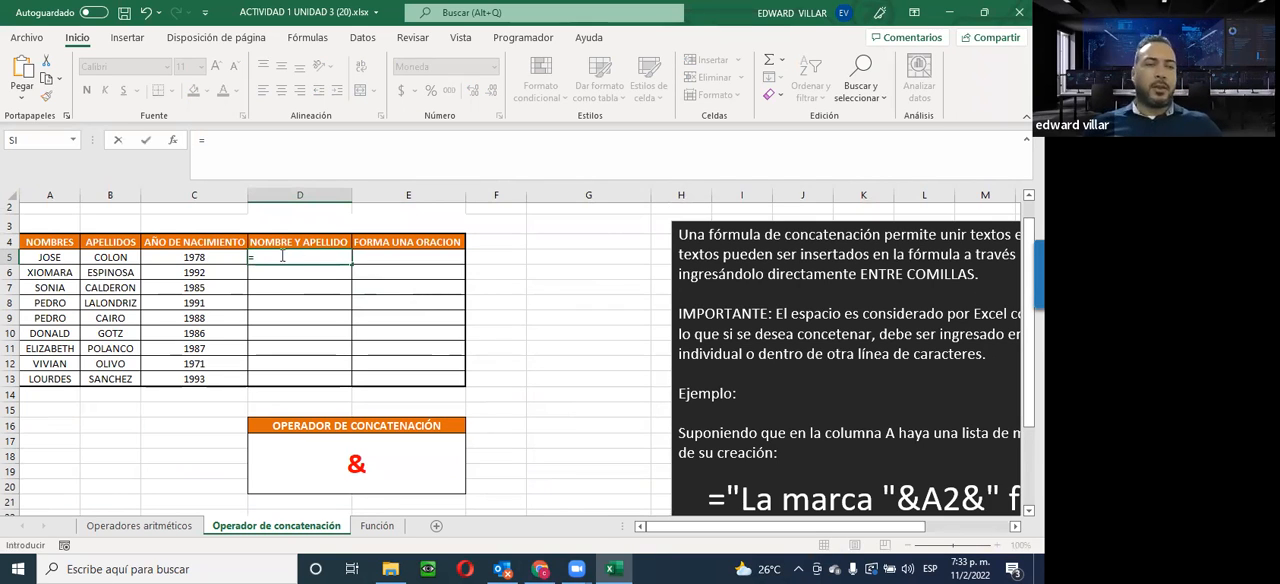
pyautogui.click(48, 256)
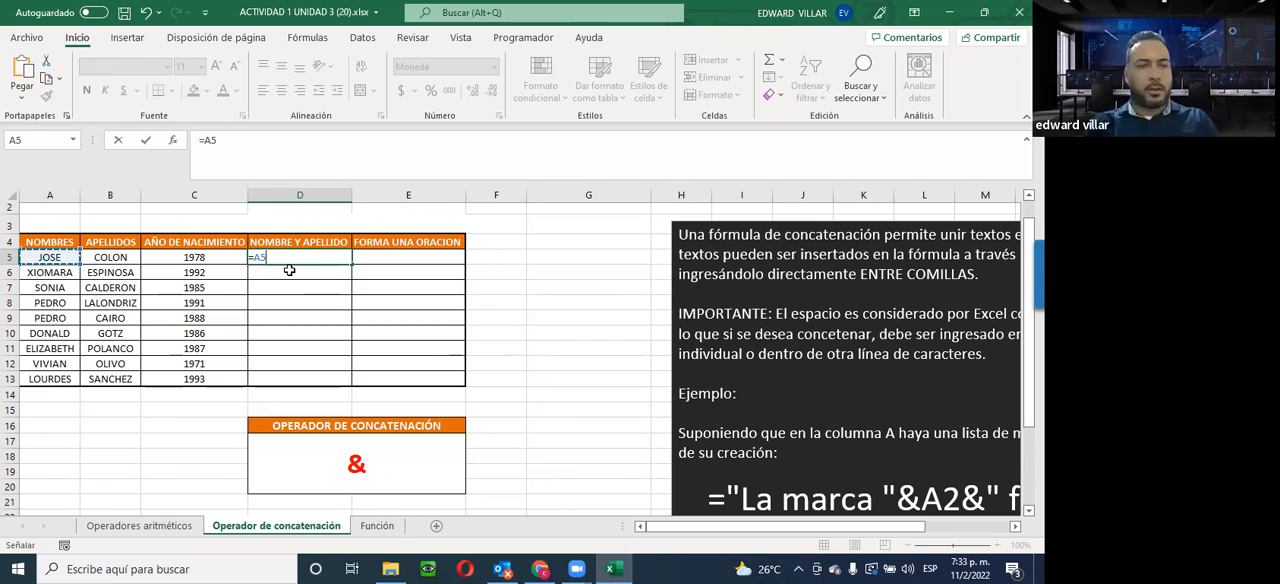
pyautogui.write('&')
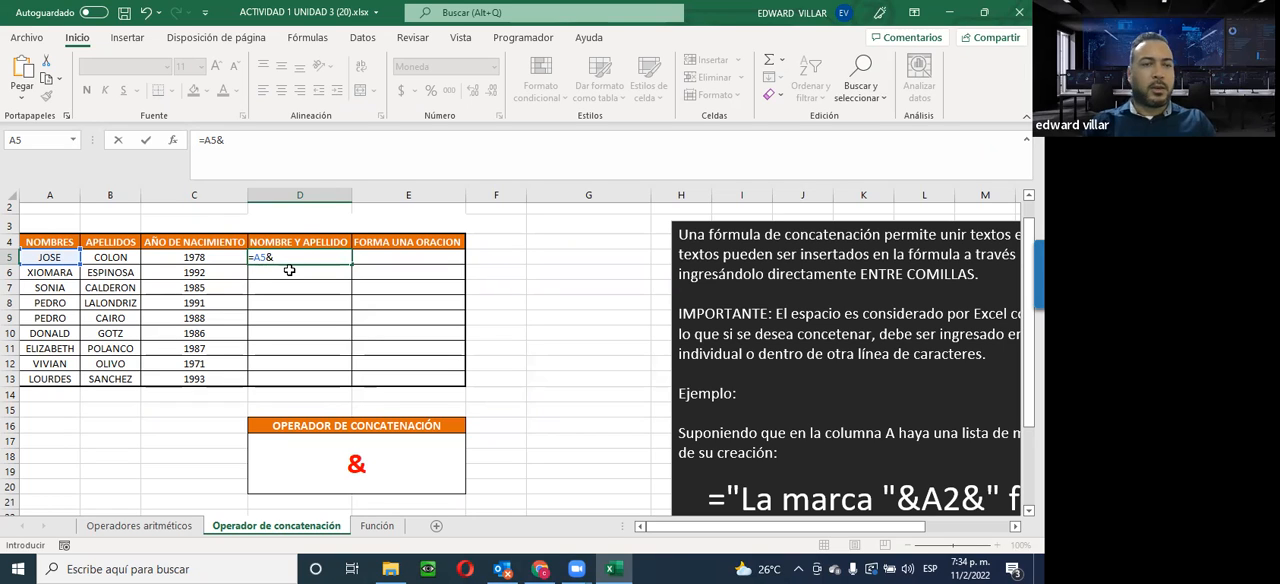
pyautogui.click(104, 260)
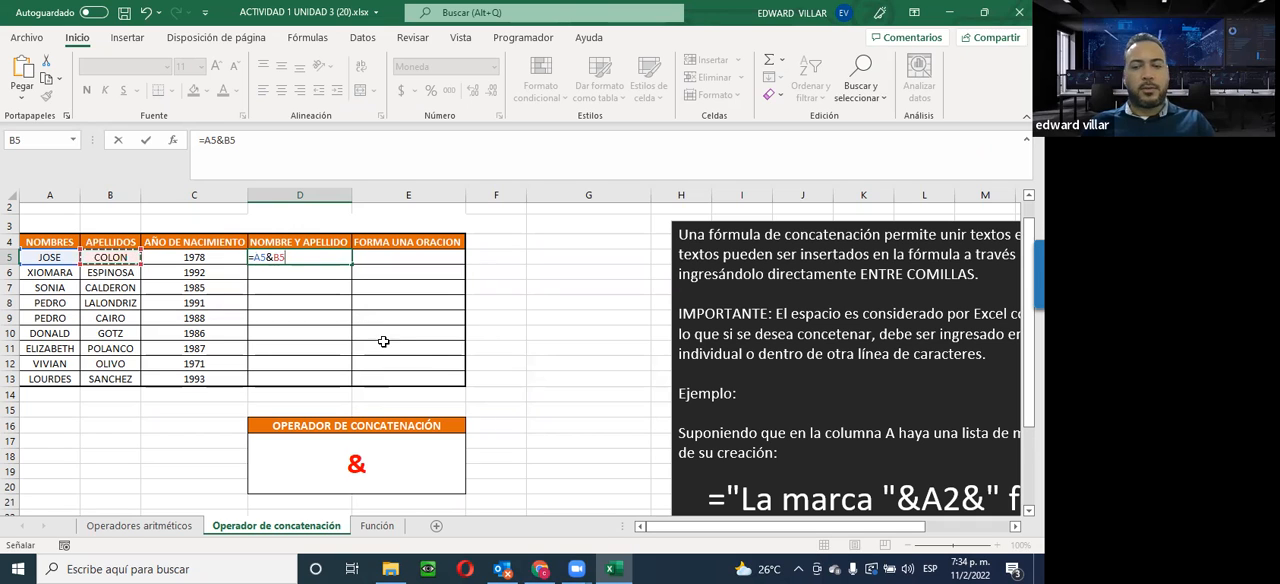
pyautogui.press('Return')
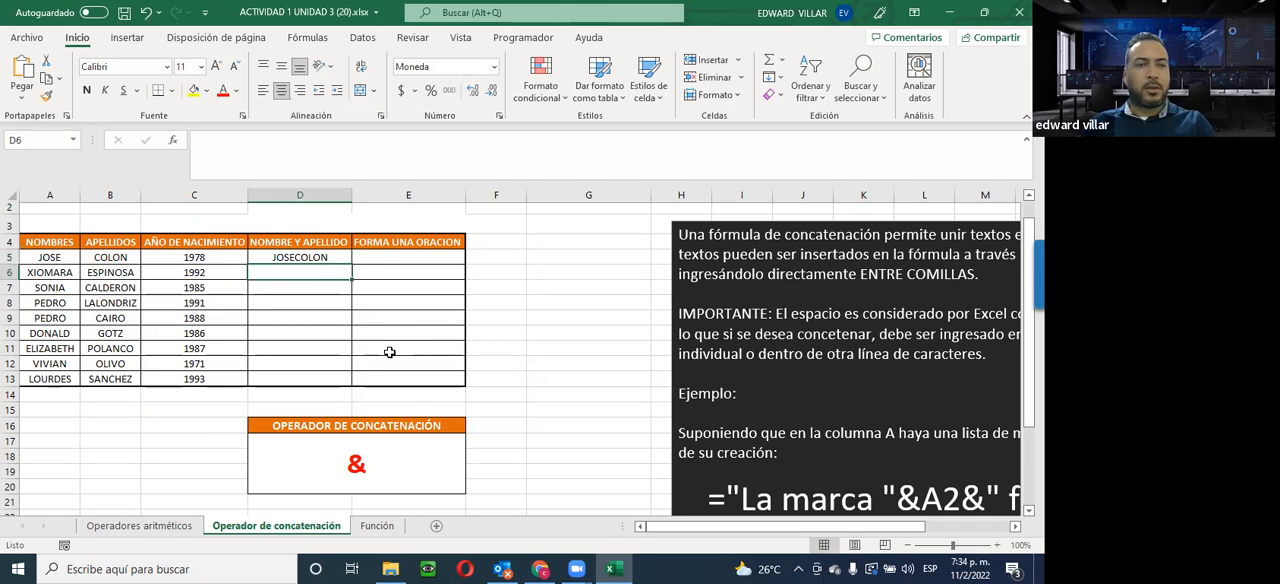
# Insert a quoted space between the name and surname in D5 so the formula reads =A5&" "&B5
pyautogui.press('Up')
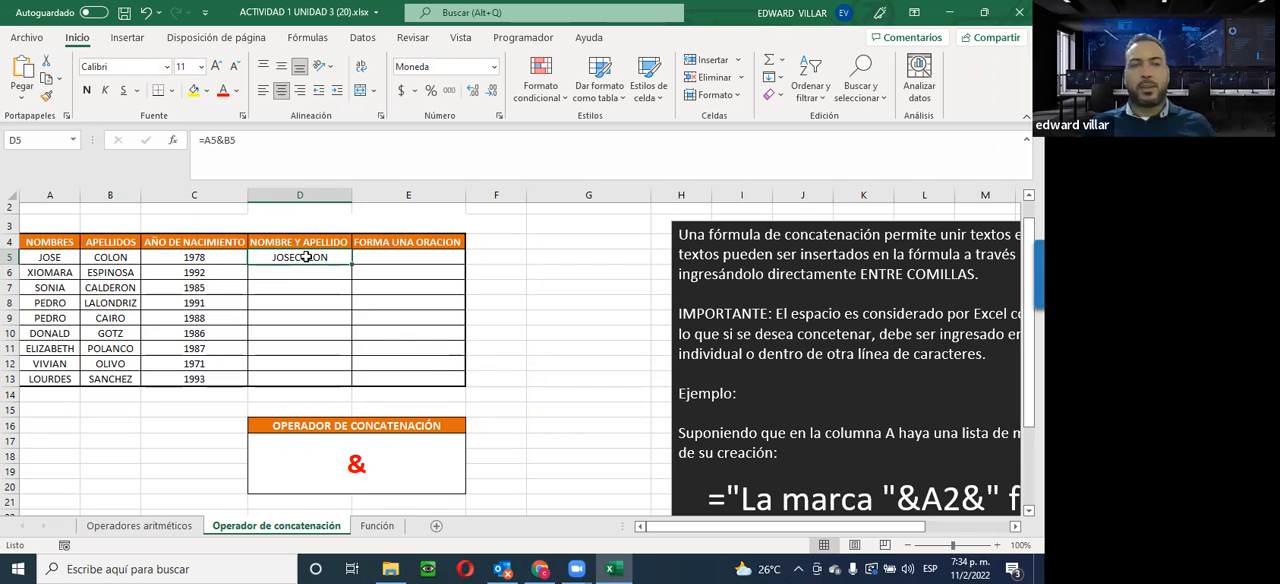
pyautogui.click(225, 139)
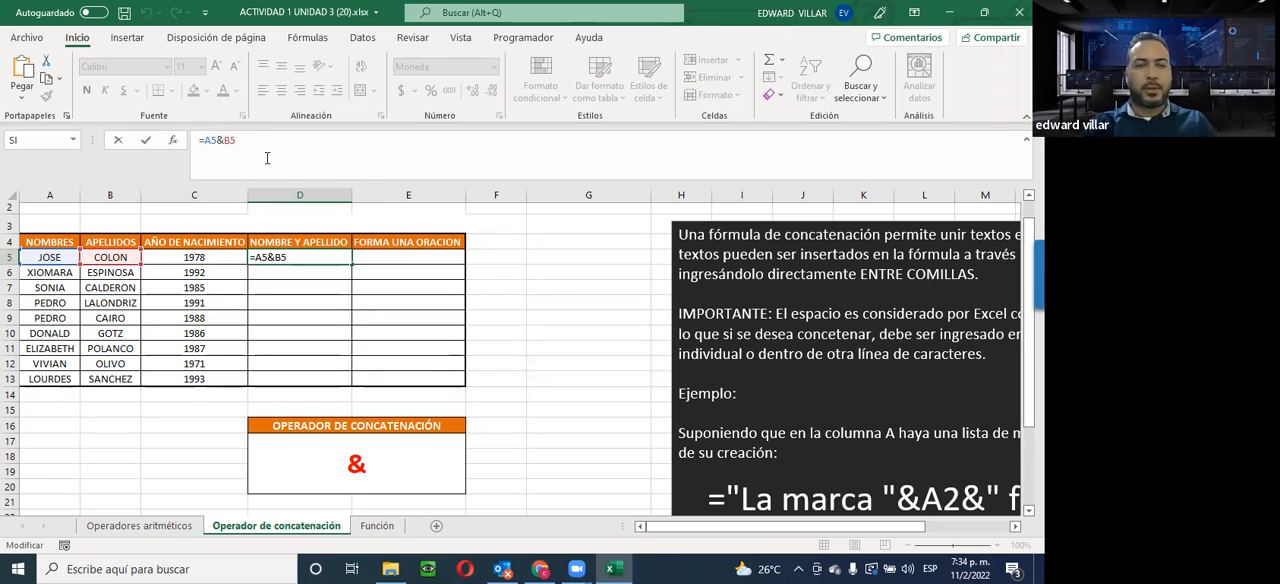
pyautogui.write('"')
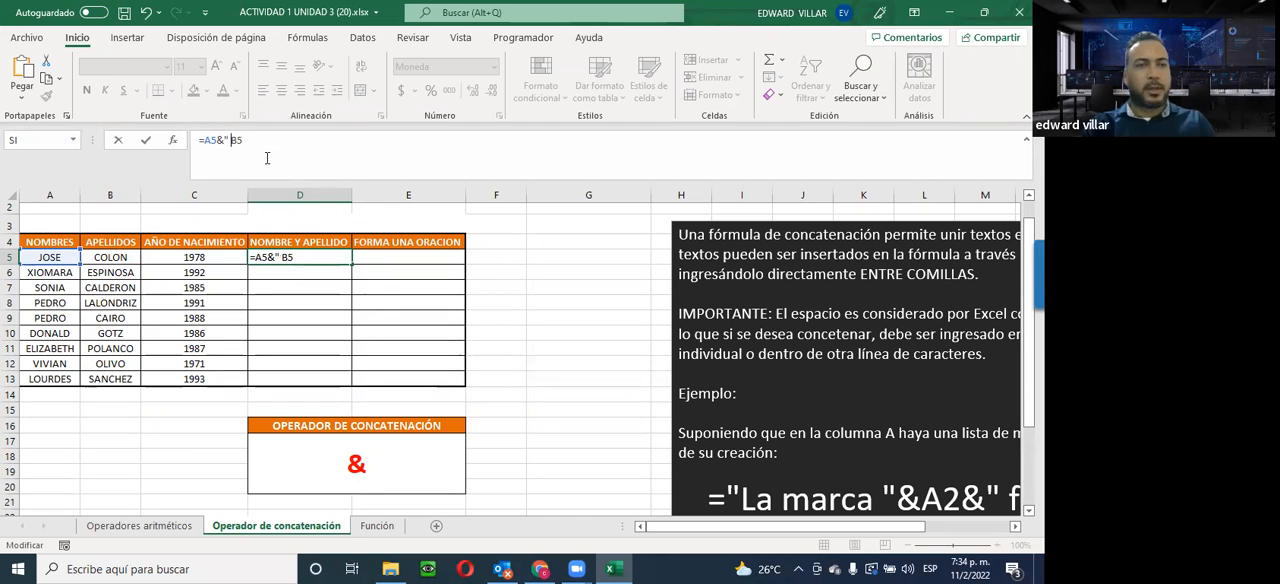
pyautogui.write(' "')
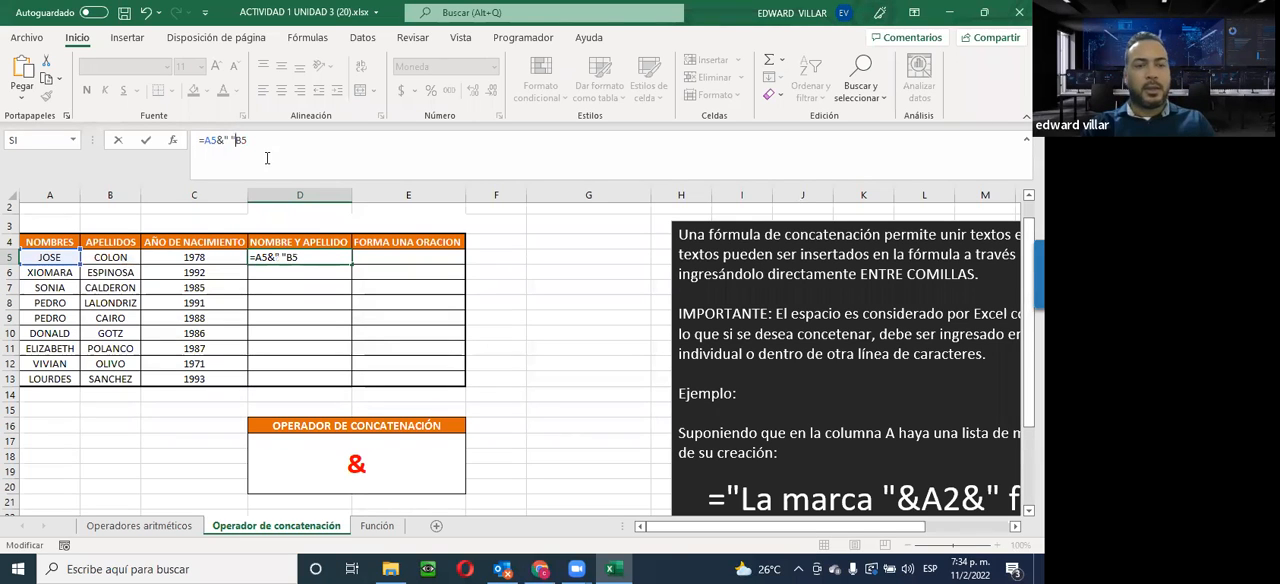
pyautogui.write('&')
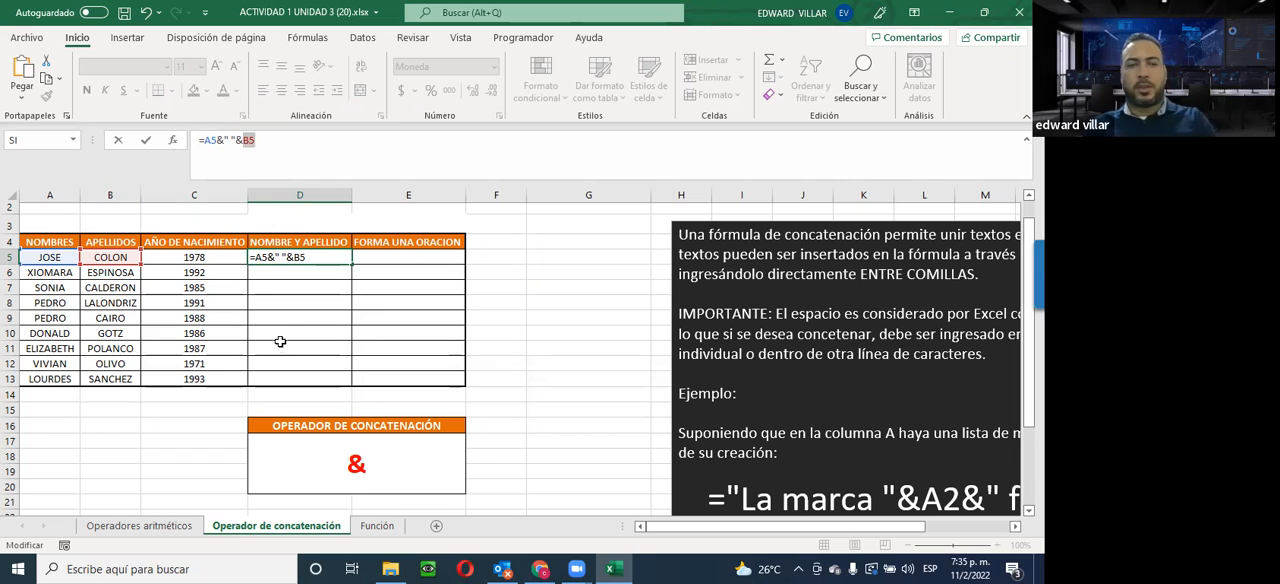
pyautogui.press('Return')
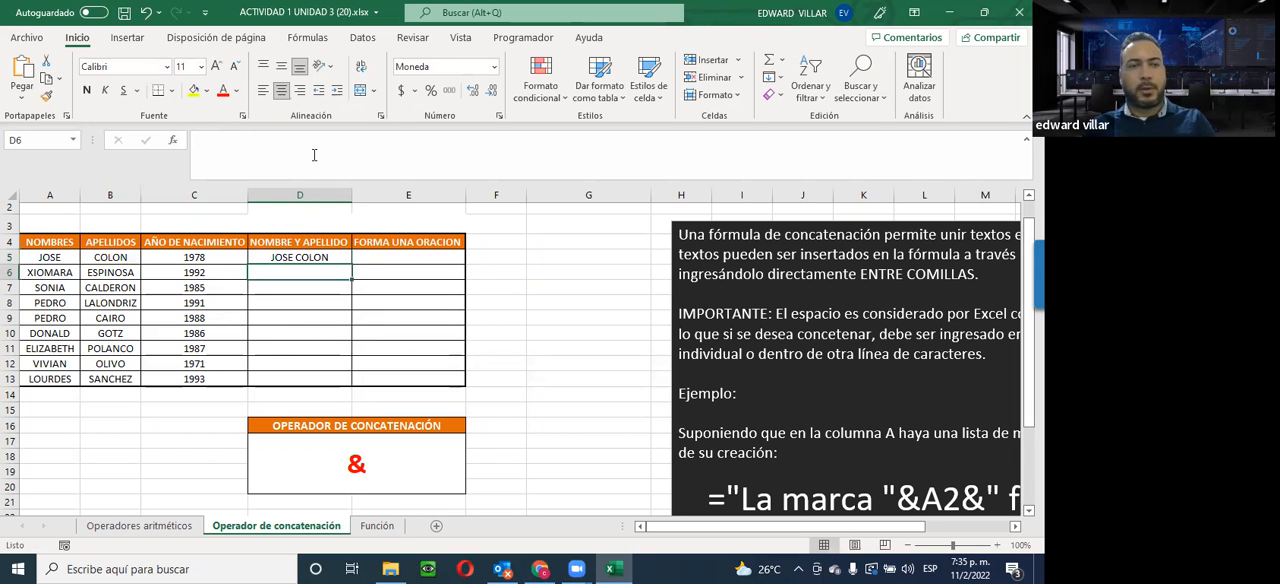
# Fill the full-name formula from D5 down to D13 and check the copied formulas in the column
pyautogui.click(292, 257)
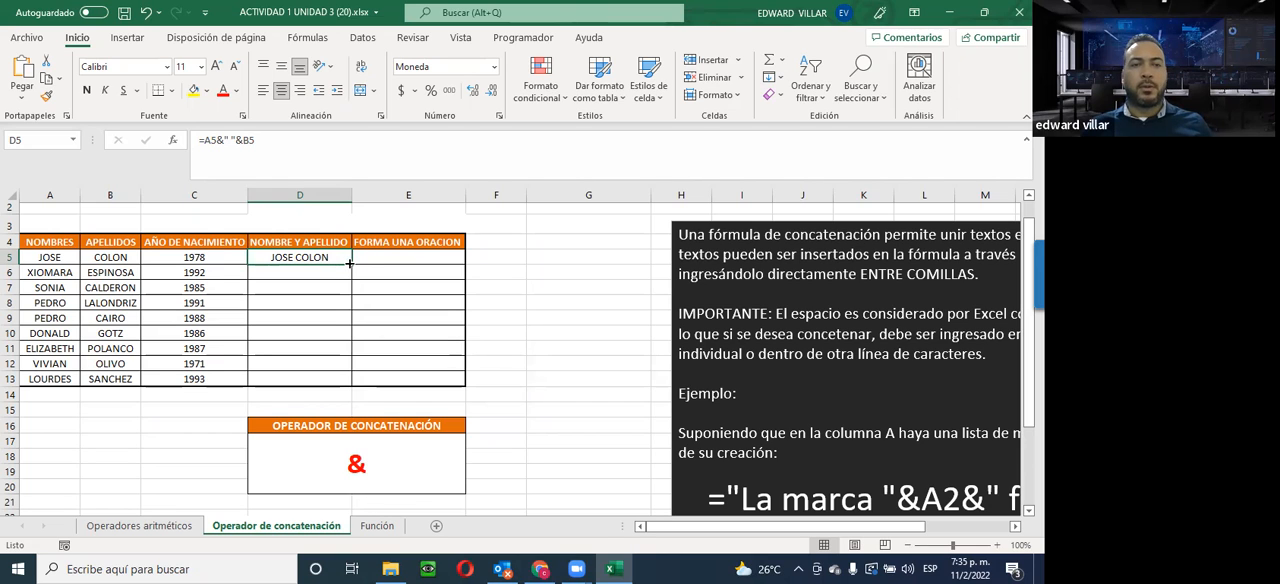
pyautogui.moveTo(349, 263); pyautogui.dragTo(348, 384)
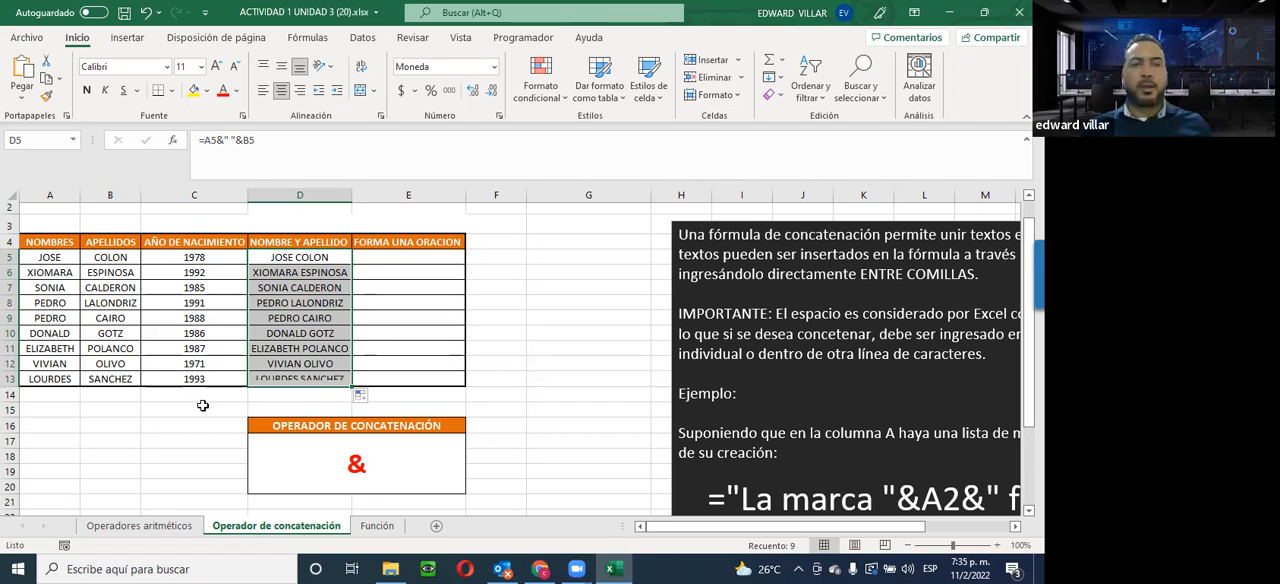
pyautogui.click(292, 278)
pyautogui.click(296, 290)
pyautogui.click(283, 305)
pyautogui.click(282, 332)
pyautogui.click(280, 361)
pyautogui.click(277, 382)
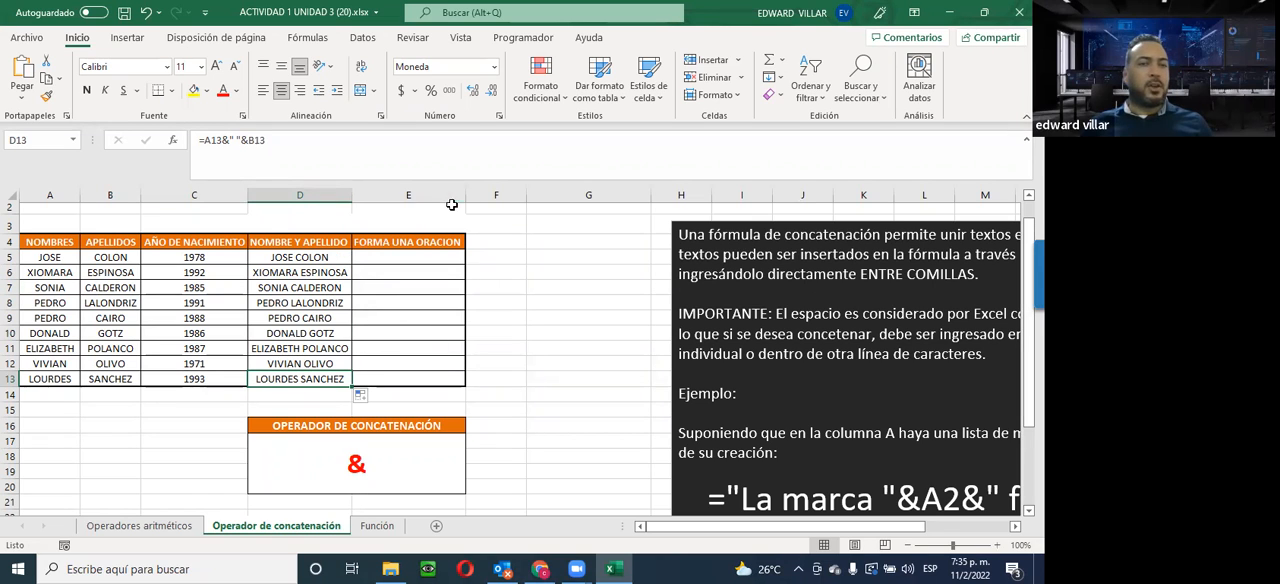
# Widen the FORMA UNA ORACION column to nearly three times its width and review the names, surnames and birth years in A5:C13
pyautogui.moveTo(465, 195); pyautogui.dragTo(658, 195)
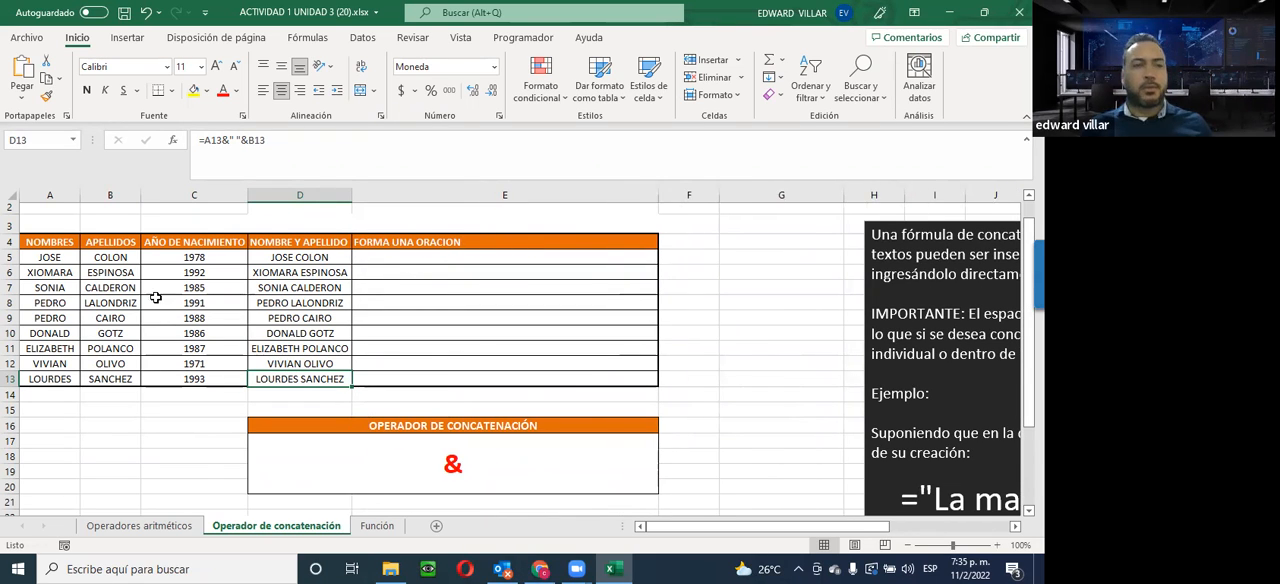
pyautogui.click(40, 257)
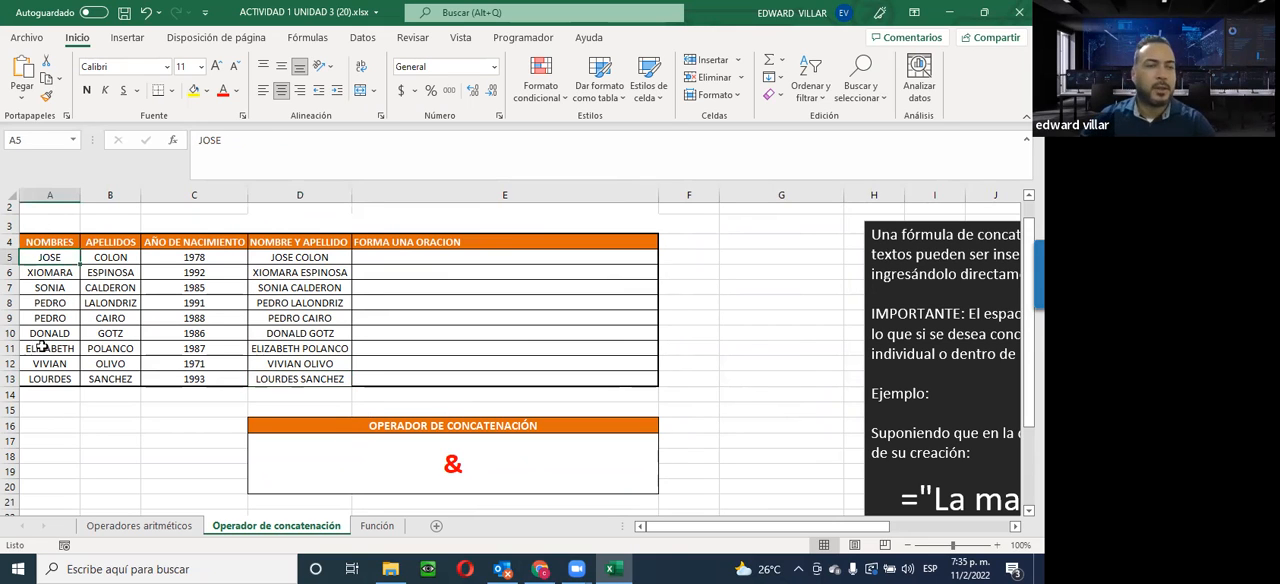
pyautogui.click(114, 260)
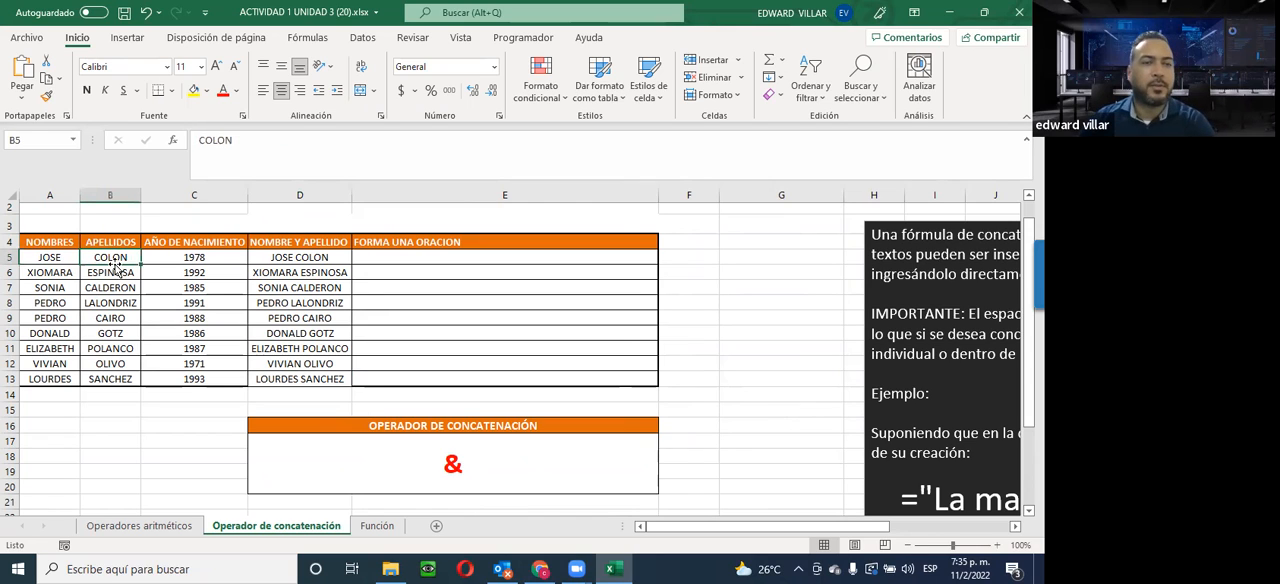
pyautogui.click(175, 259)
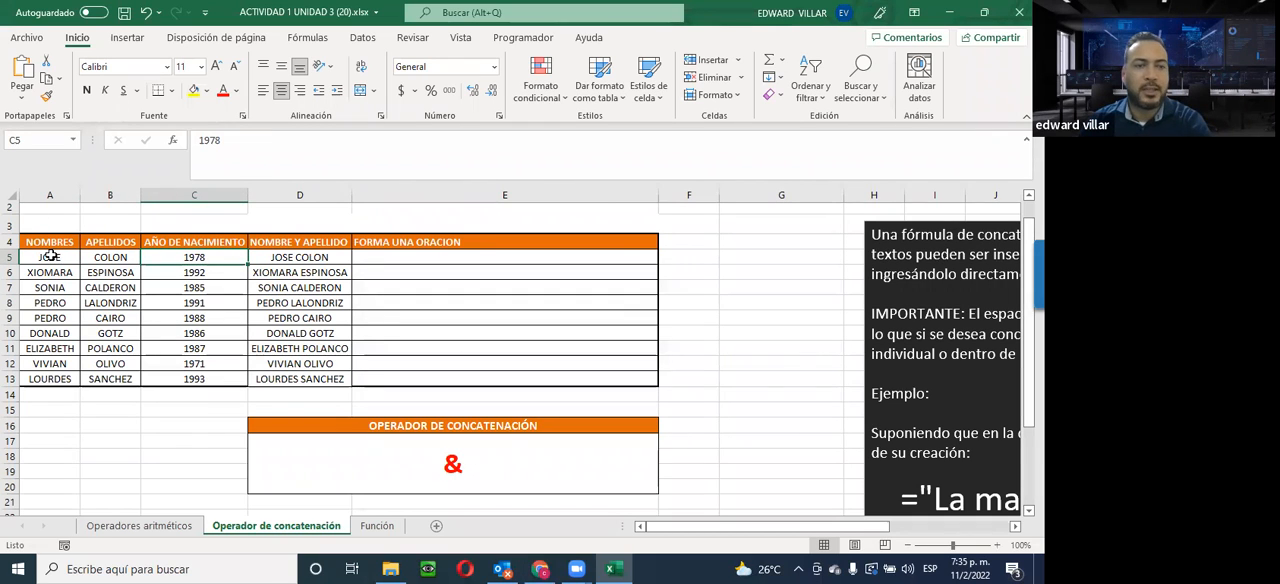
pyautogui.moveTo(50, 256); pyautogui.dragTo(188, 380)
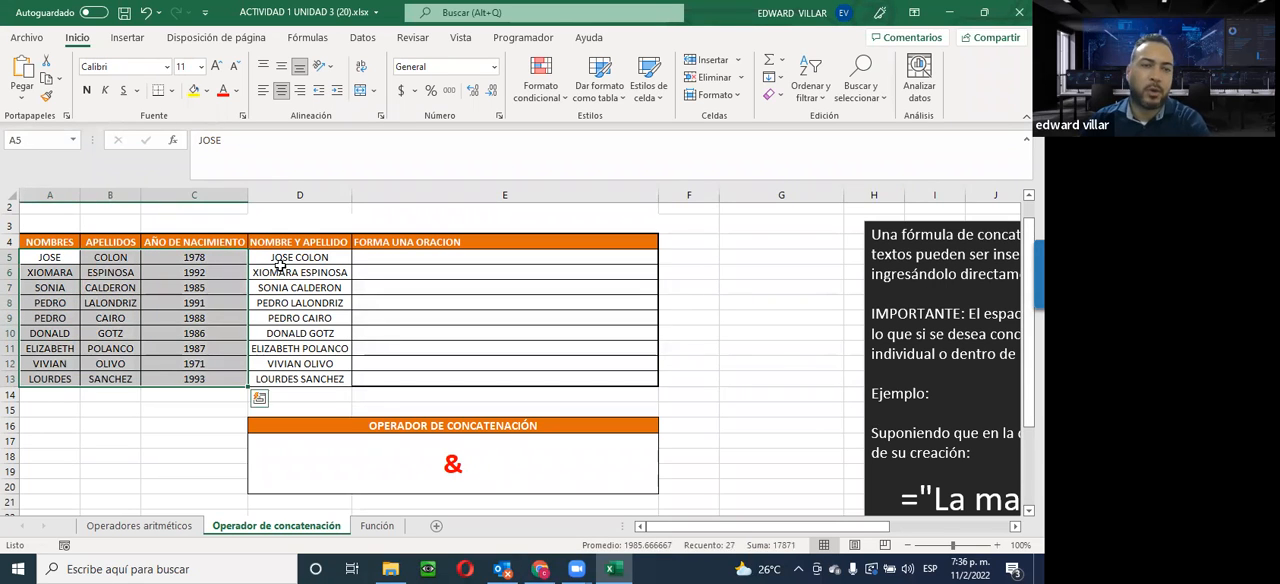
pyautogui.click(280, 272)
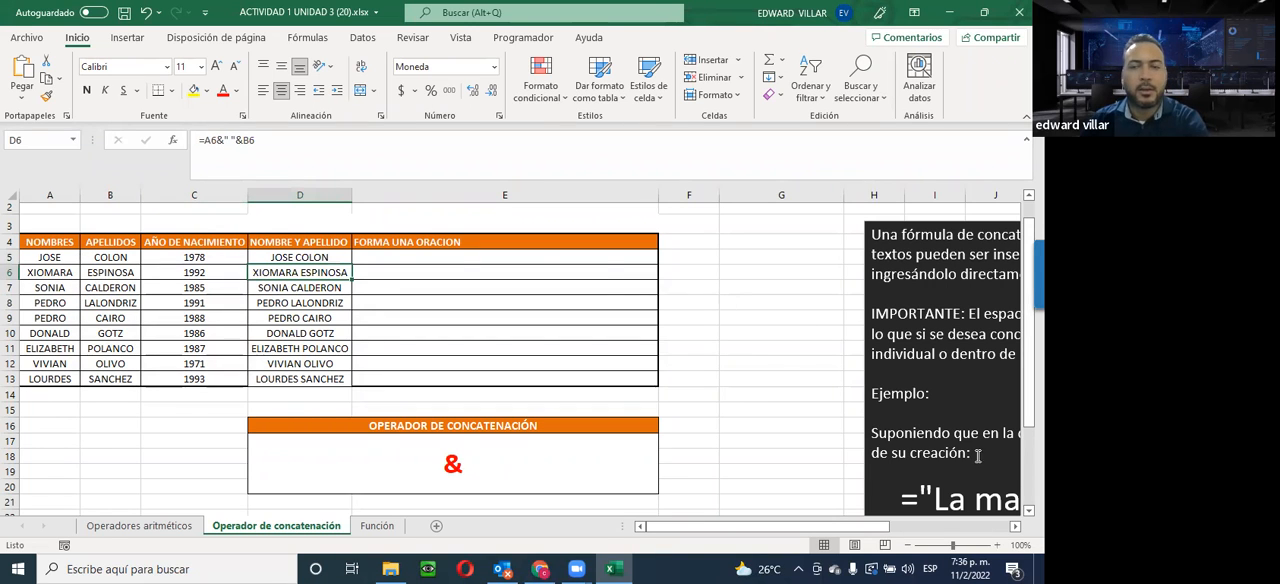
pyautogui.scroll(-2, 945, 450)
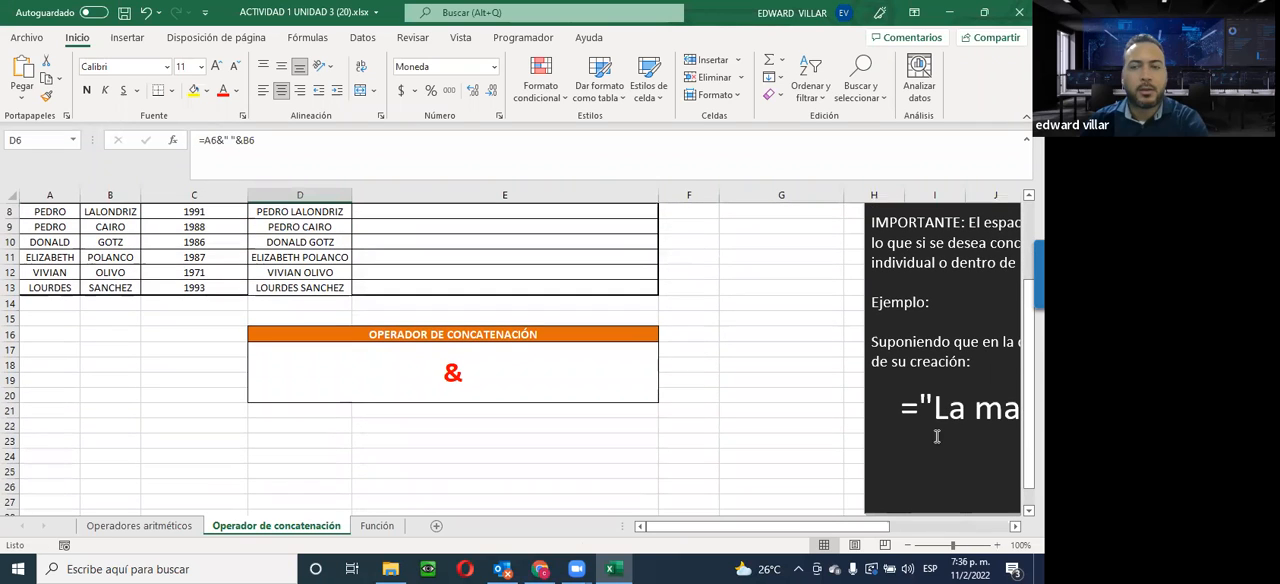
pyautogui.scroll(2, 572, 387)
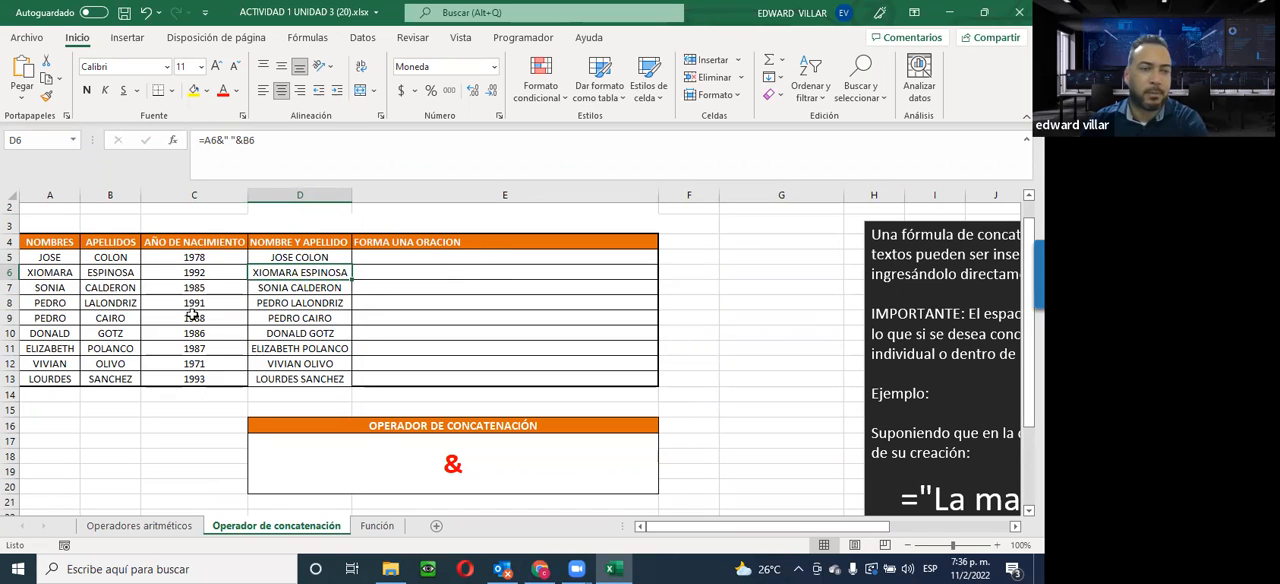
# Start a sentence formula in E5 with the quoted text "LA FECHA DE NACIMIENTO DE " followed by the & operator
pyautogui.click(380, 258)
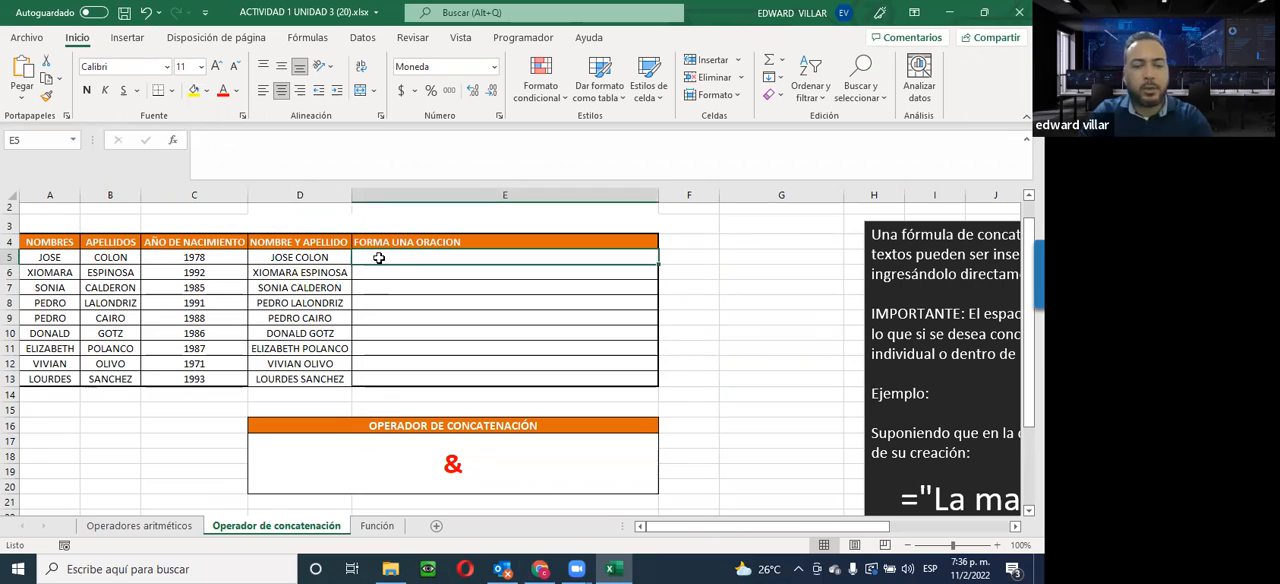
pyautogui.write('=')
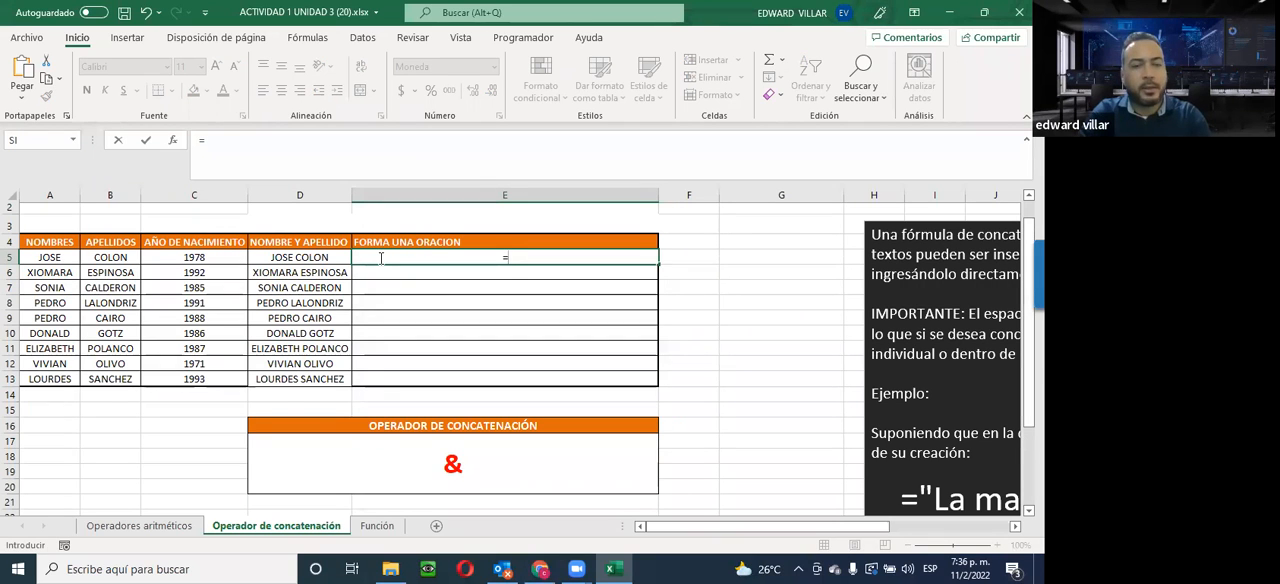
pyautogui.write('"')
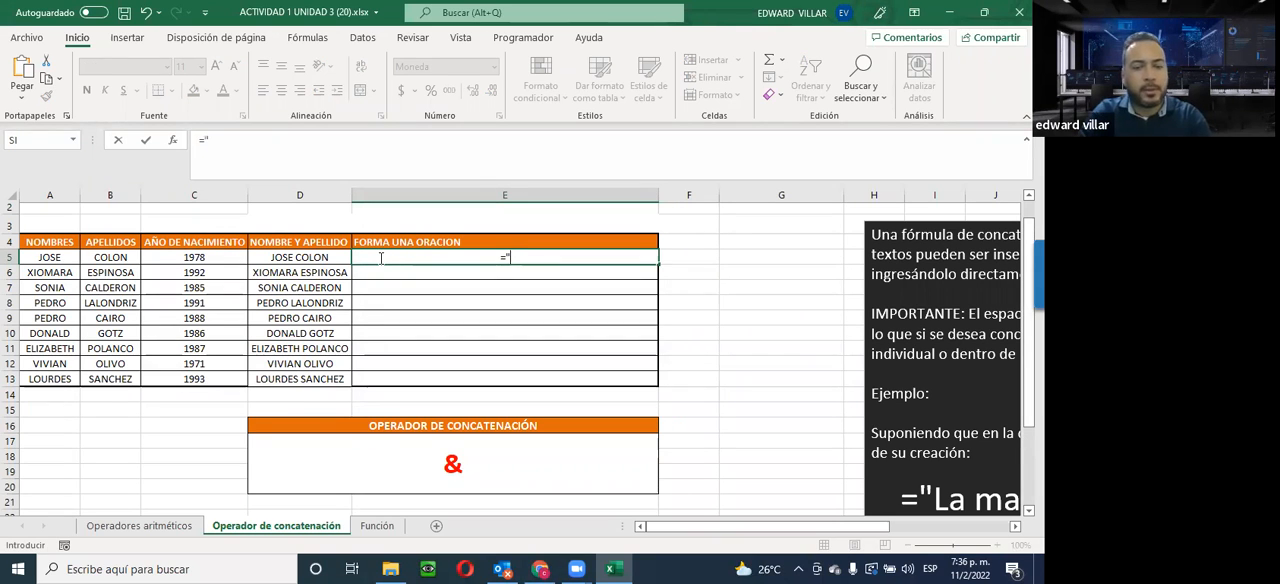
pyautogui.write('La')
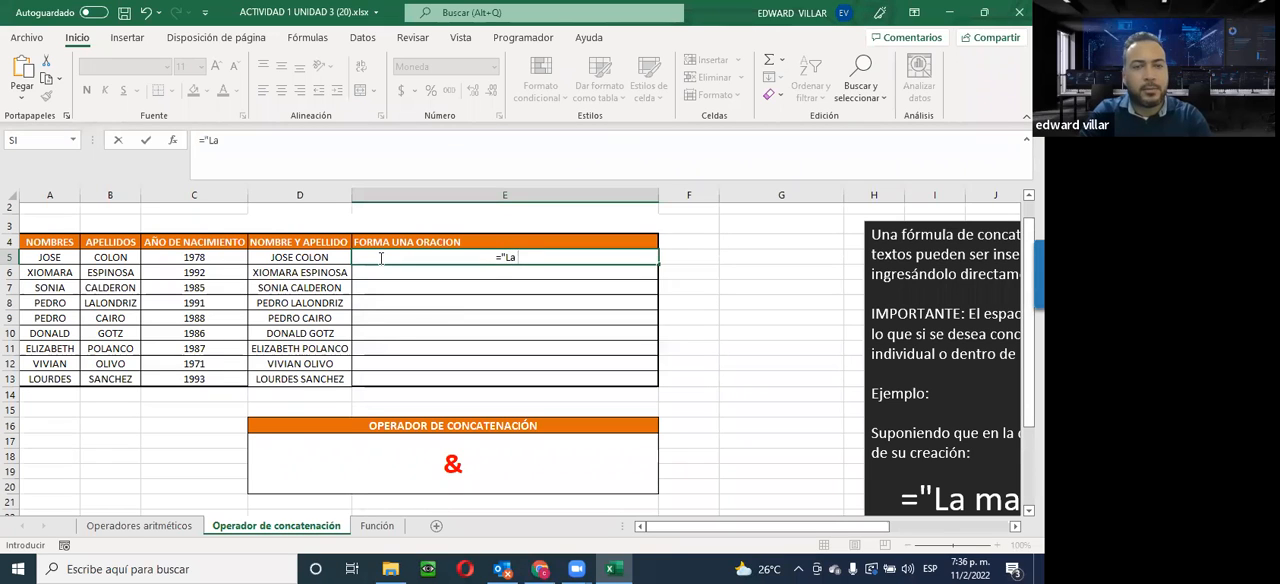
pyautogui.press('BackSpace')
pyautogui.write('A FEC')
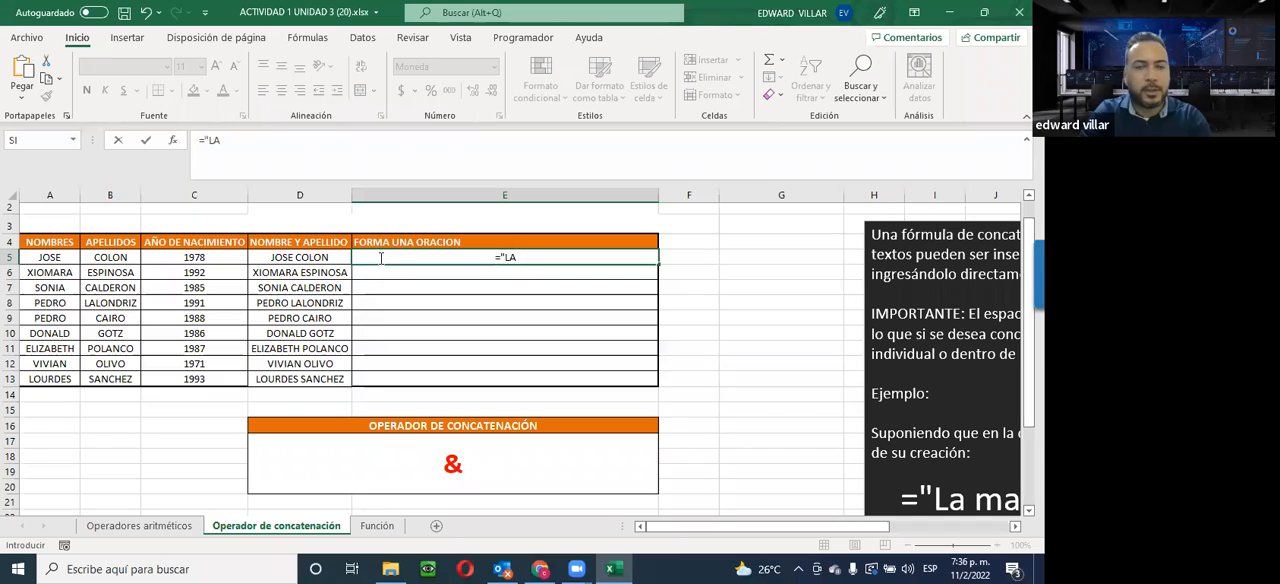
pyautogui.write('HA DE')
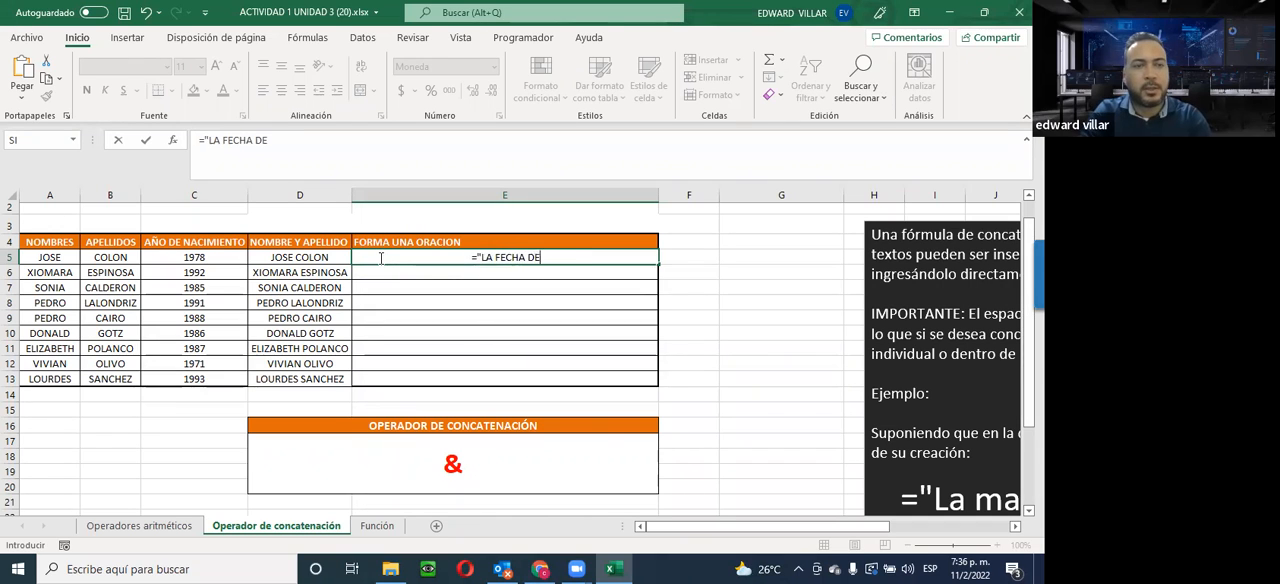
pyautogui.write(' NACIMI')
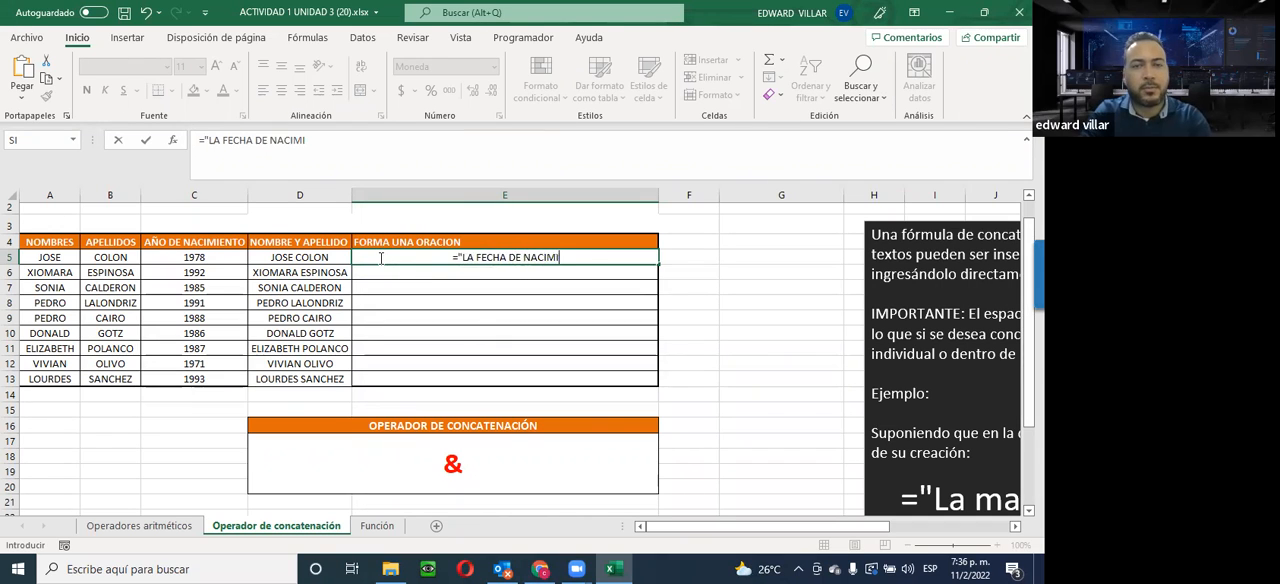
pyautogui.write('ENTO DE')
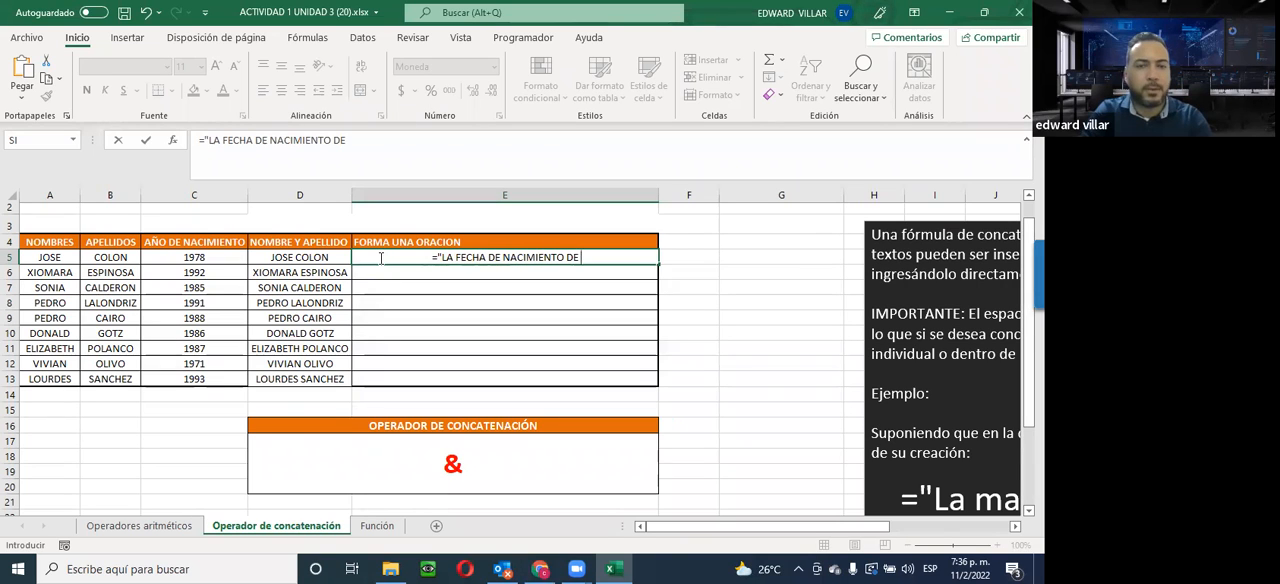
pyautogui.write(' "&')
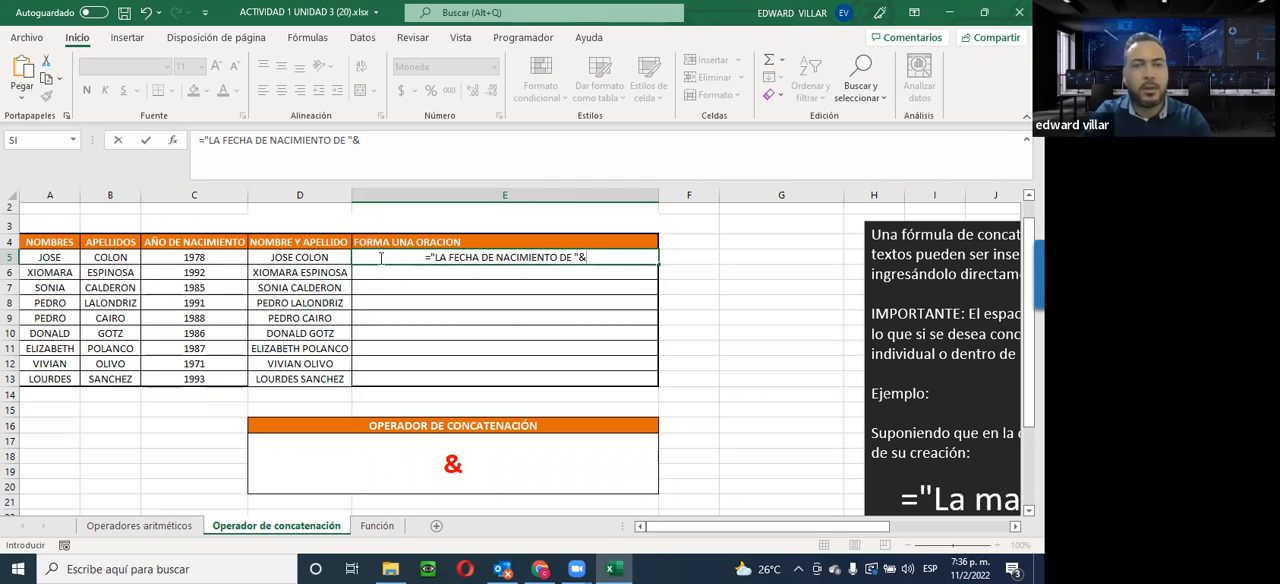
# Extend the E5 formula with the name in A5, a quoted space and the surname in B5, joined by &
pyautogui.click(62, 257)
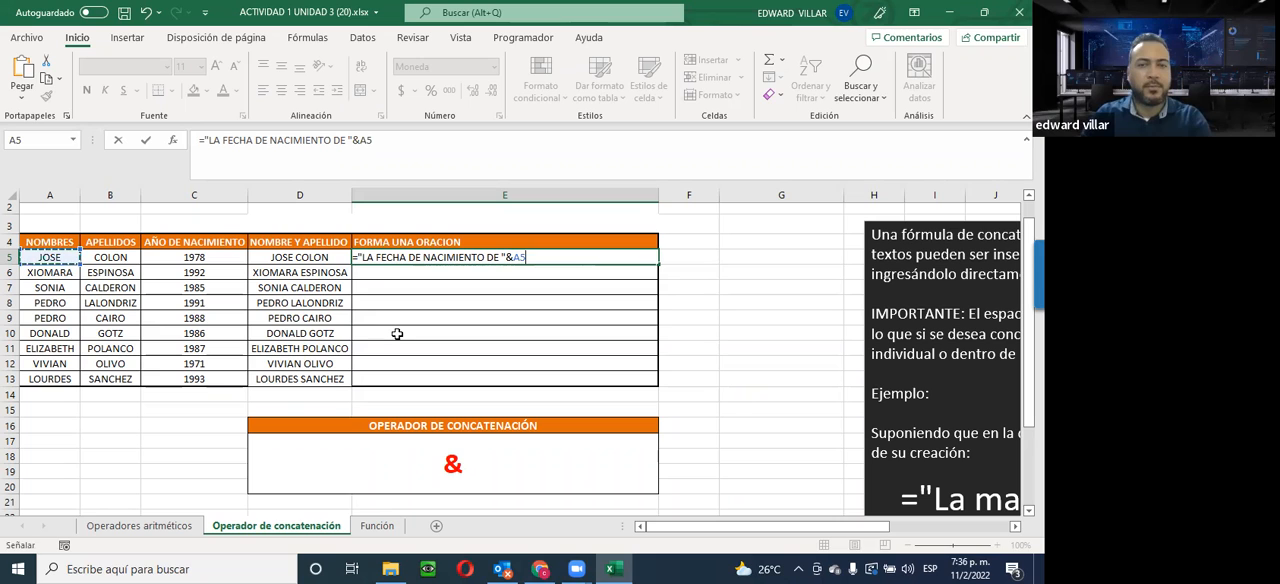
pyautogui.write('&" "&')
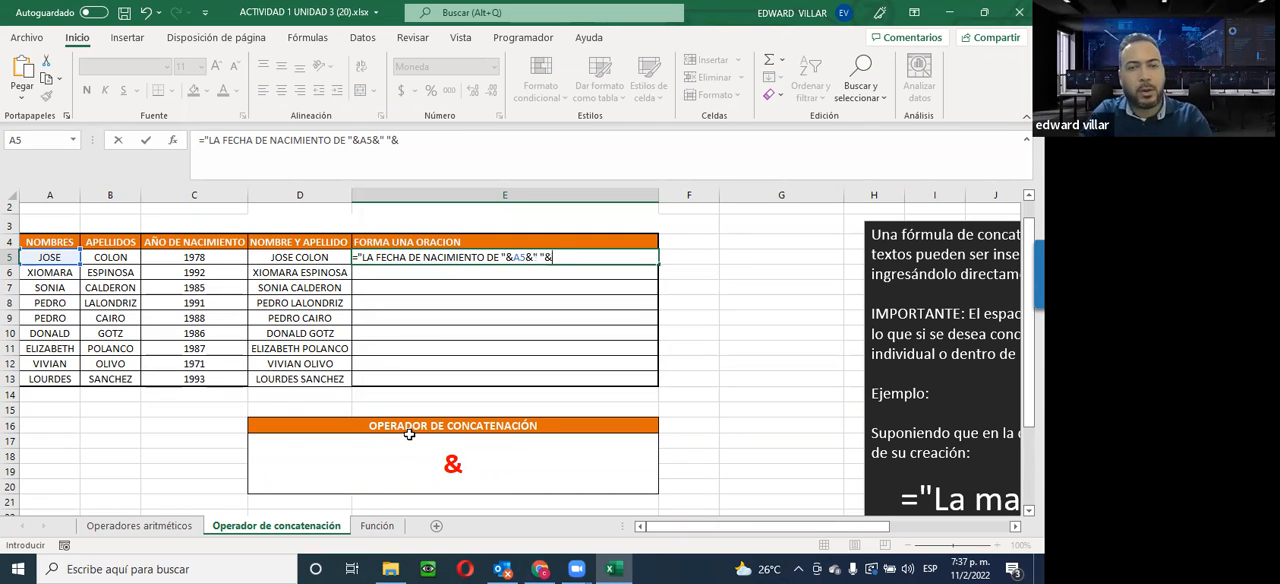
pyautogui.click(118, 257)
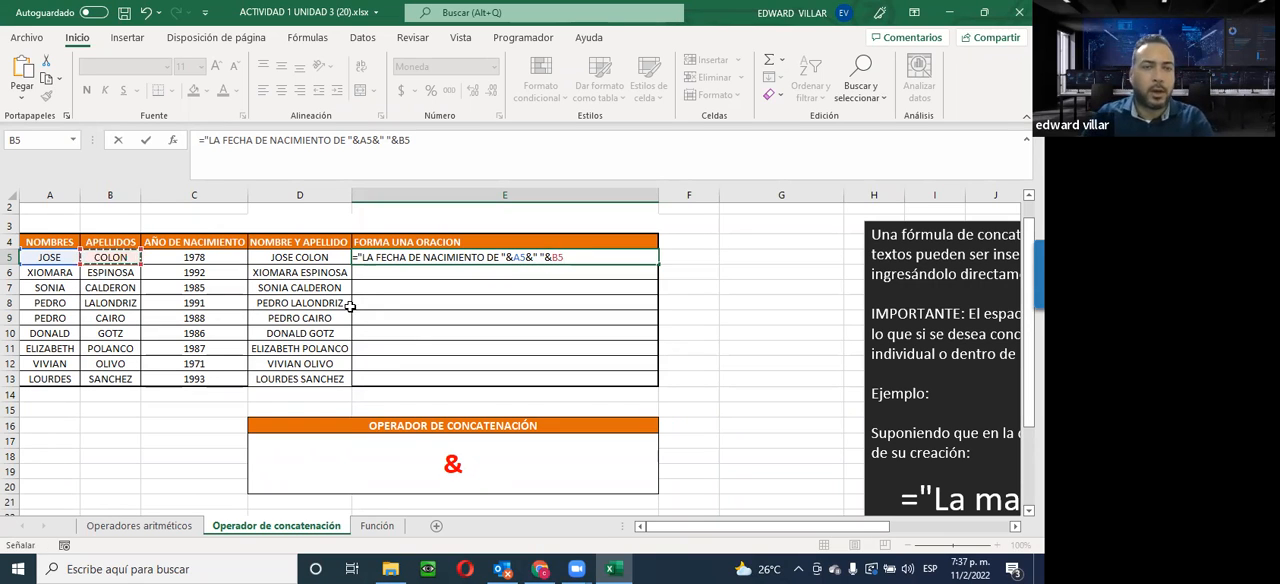
pyautogui.write('&')
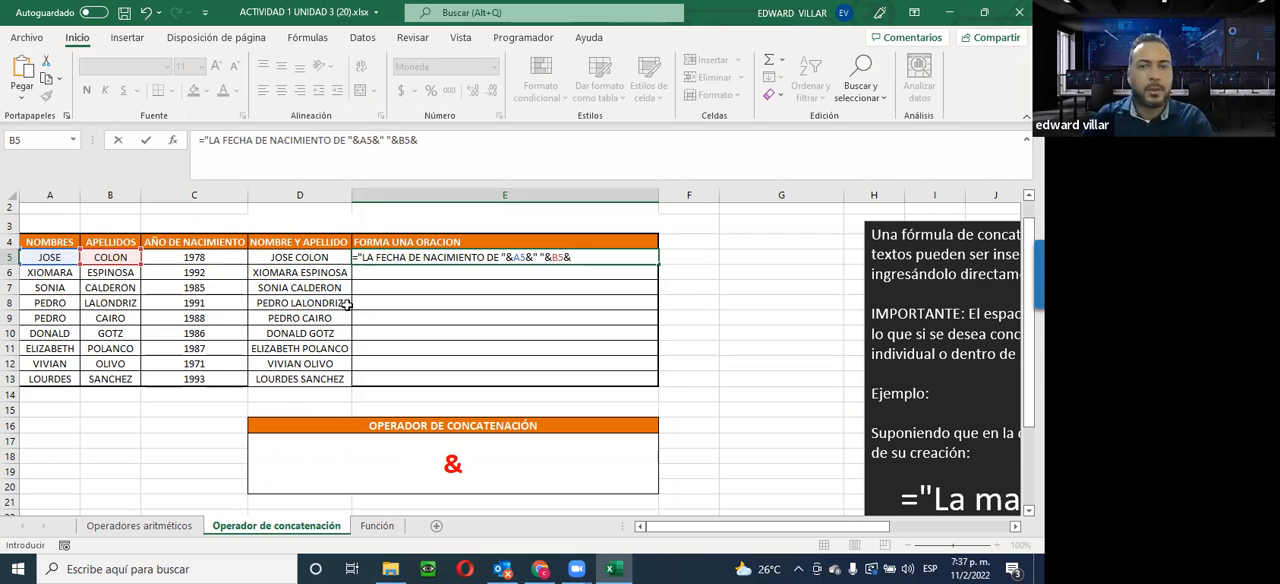
pyautogui.write('"')
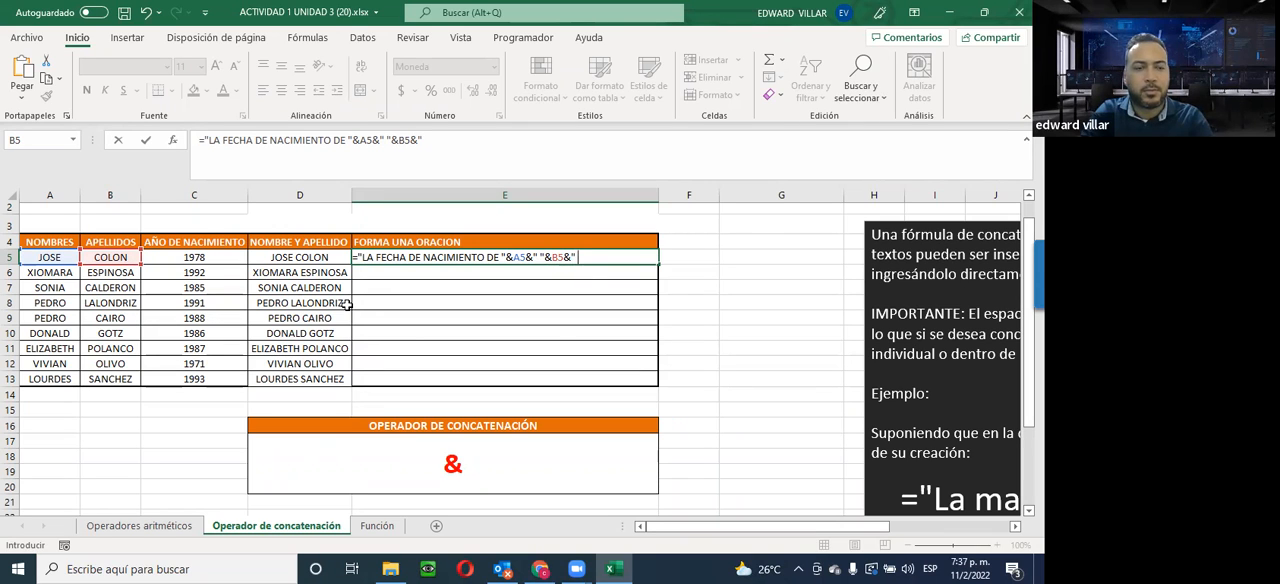
# Complete the E5 formula with the quoted text " ES " and the birth year in C5, joined by &
pyautogui.write('"')
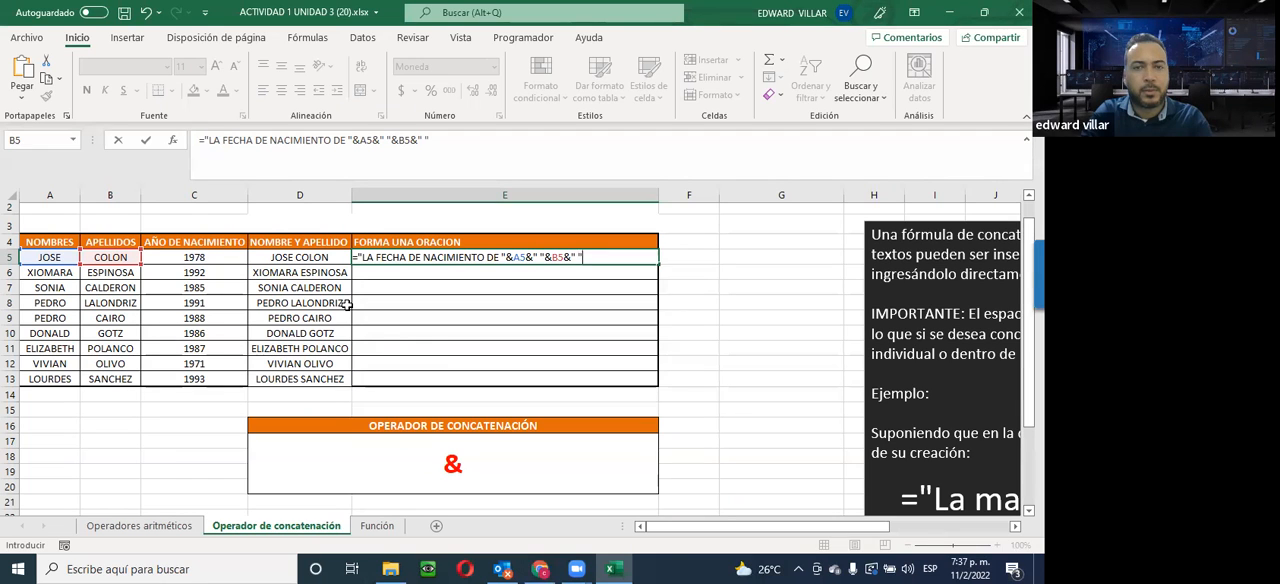
pyautogui.write('&')
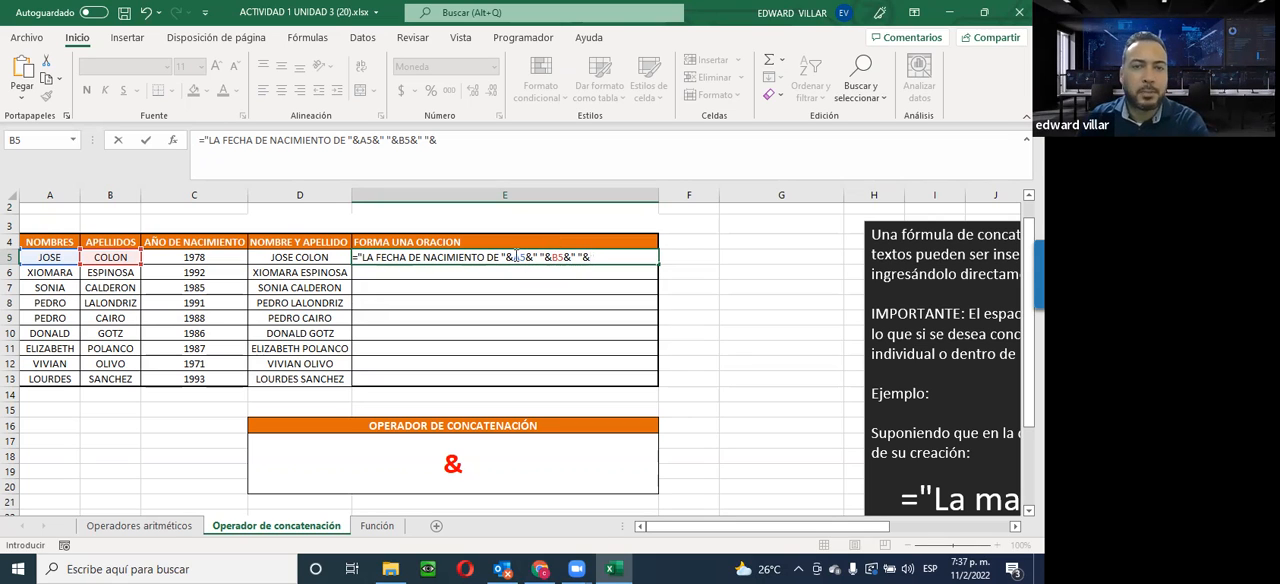
pyautogui.moveTo(532, 257); pyautogui.dragTo(546, 258)
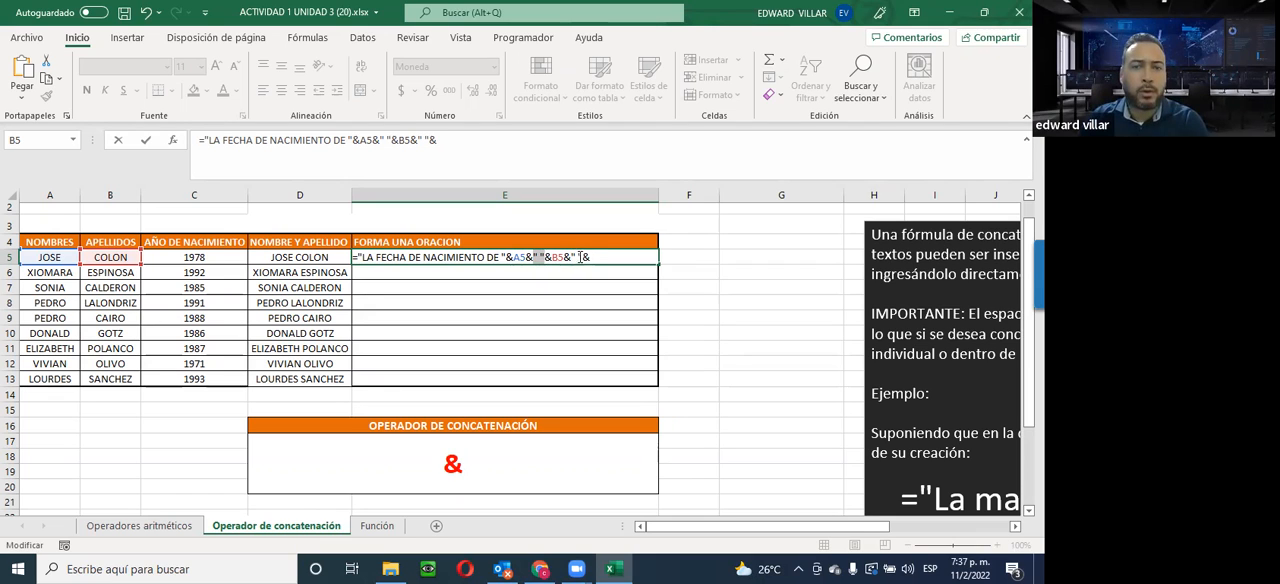
pyautogui.click(590, 259)
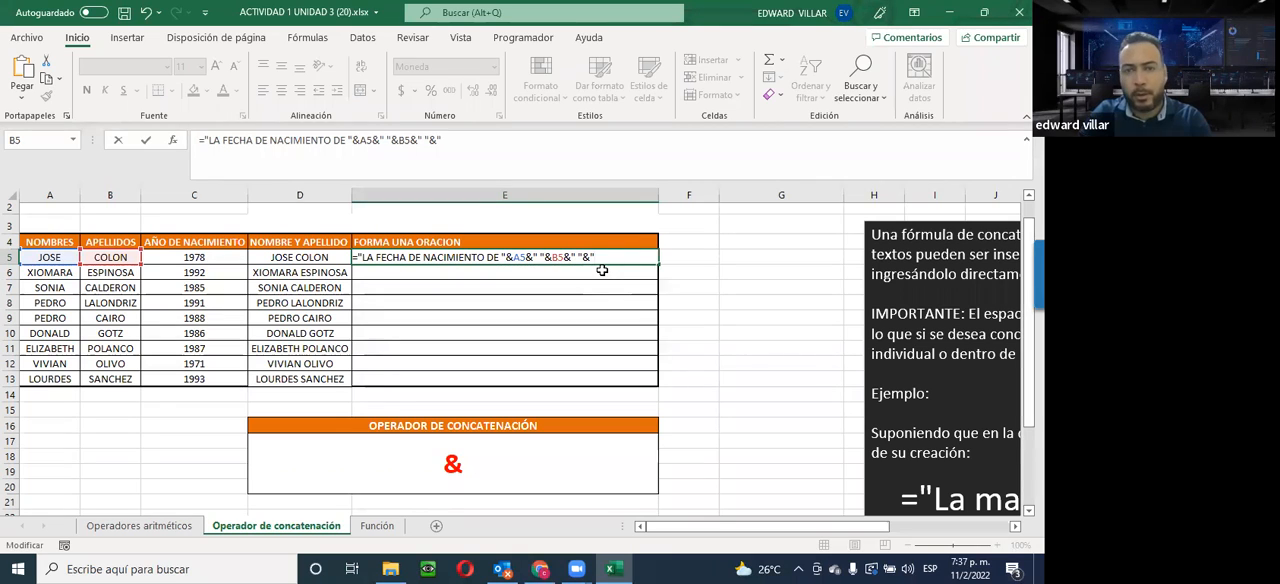
pyautogui.press('BackSpace')
pyautogui.press('BackSpace')
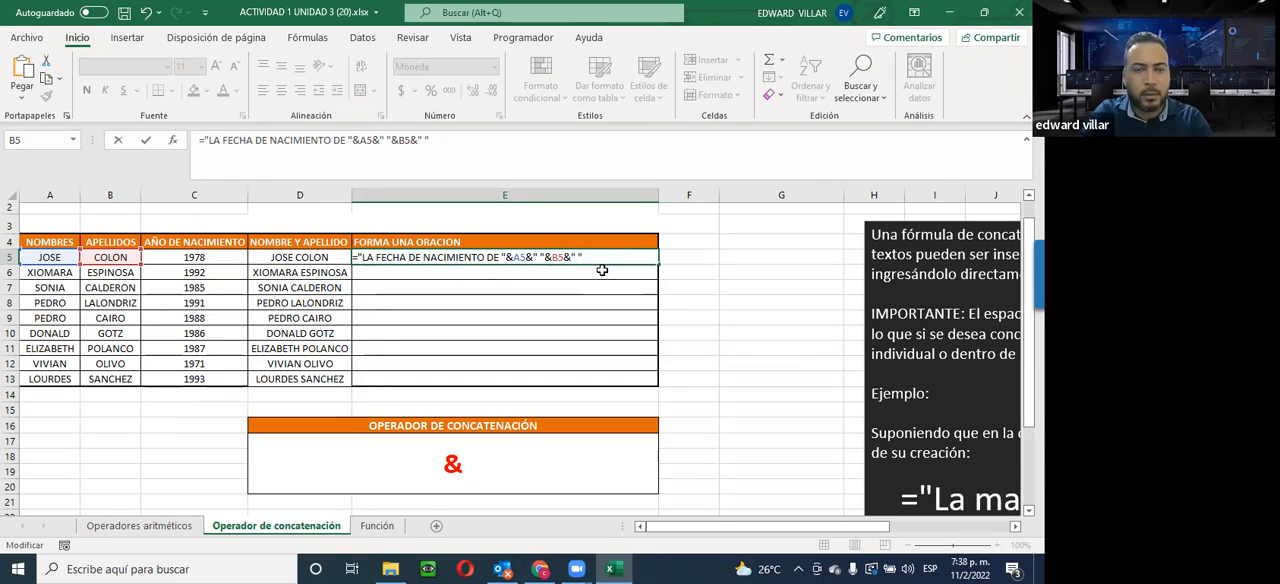
pyautogui.write('ES')
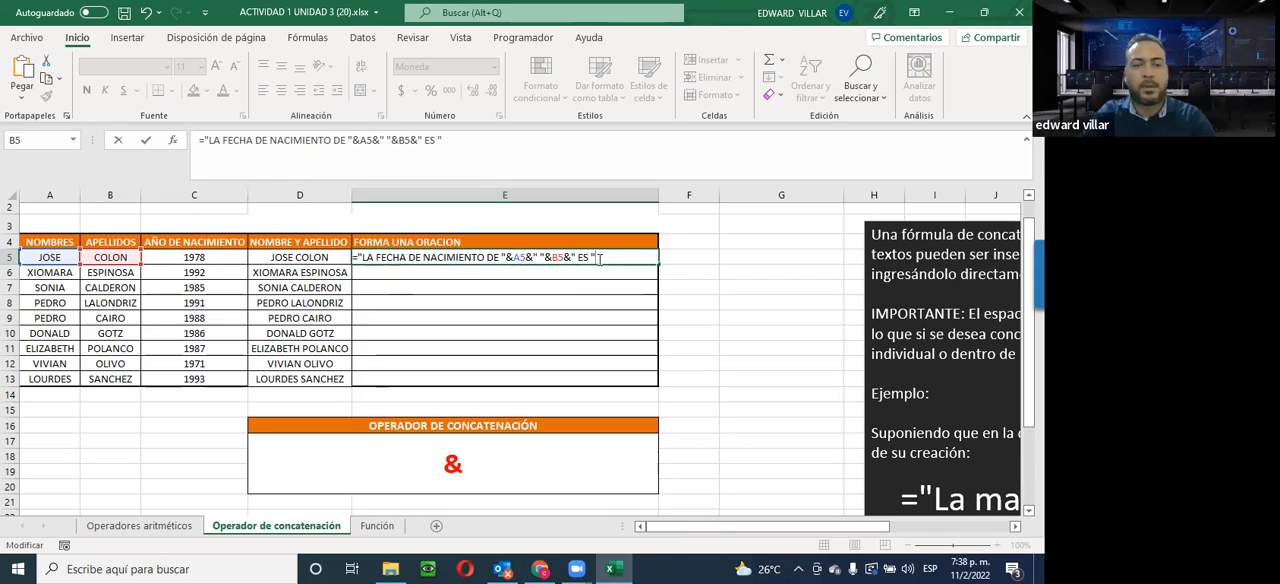
pyautogui.write('&')
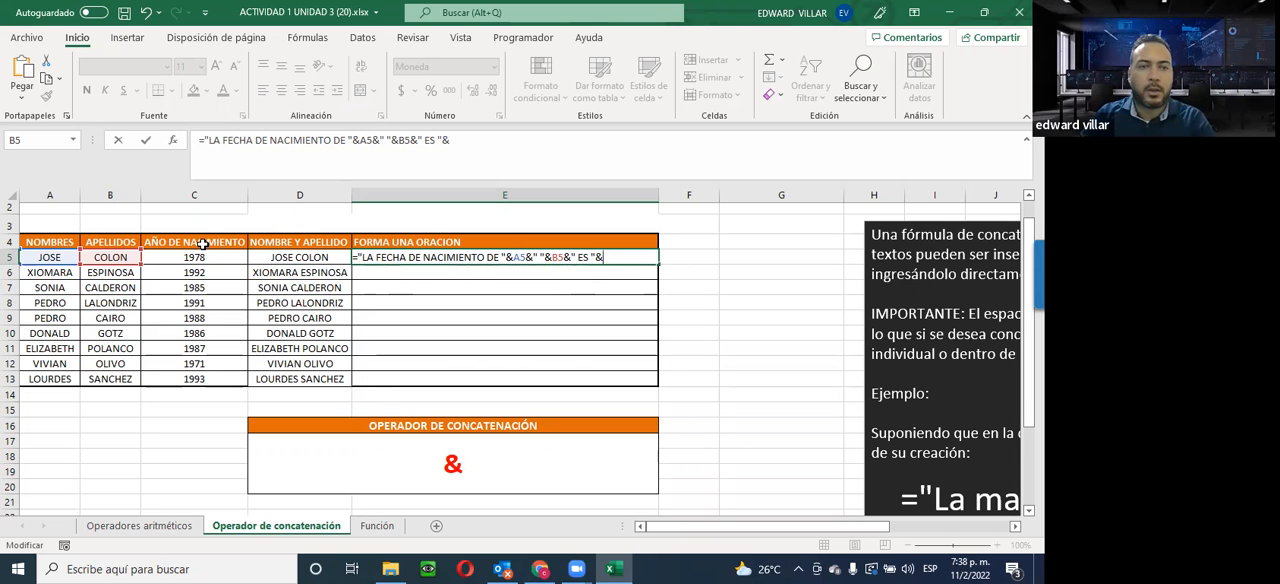
pyautogui.click(170, 257)
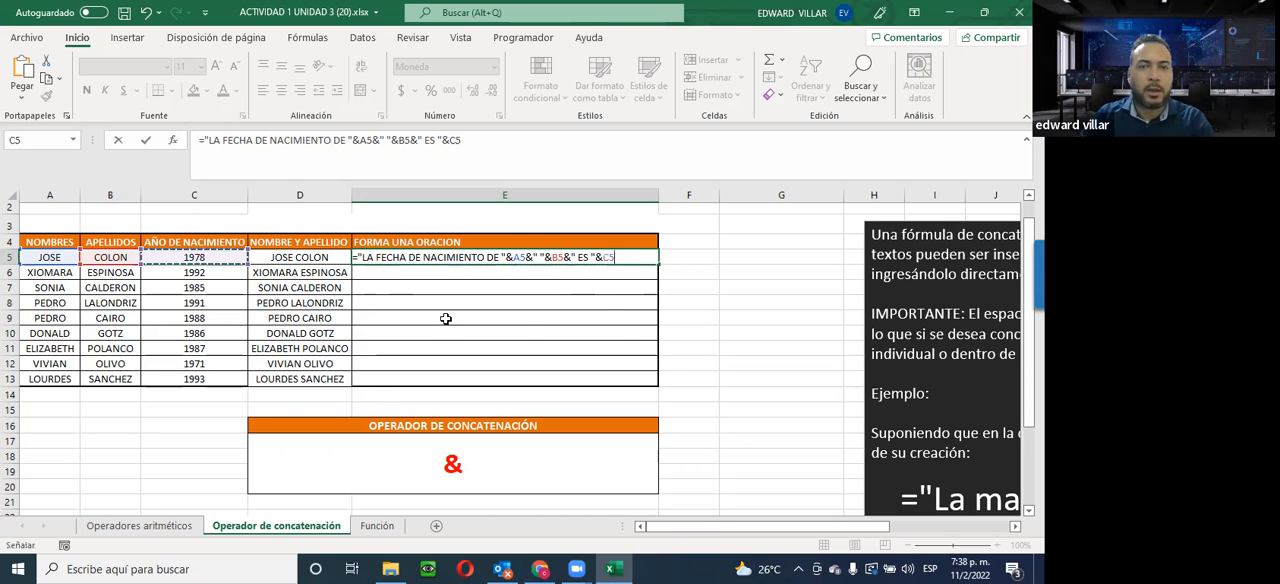
# Replace LA FECHA with EL AÑO in the opening text of the E5 formula
pyautogui.click(407, 258)
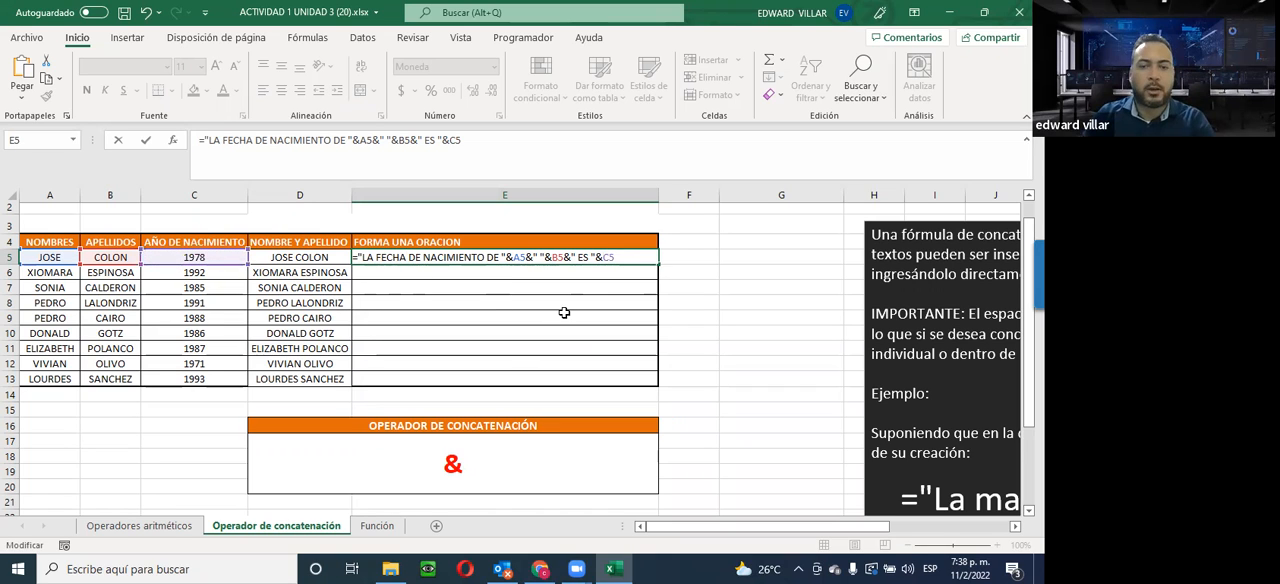
pyautogui.press('BackSpace')
pyautogui.press('BackSpace')
pyautogui.press('BackSpace')
pyautogui.press('BackSpace')
pyautogui.press('BackSpace')
pyautogui.press('BackSpace')
pyautogui.press('BackSpace')
pyautogui.press('BackSpace')
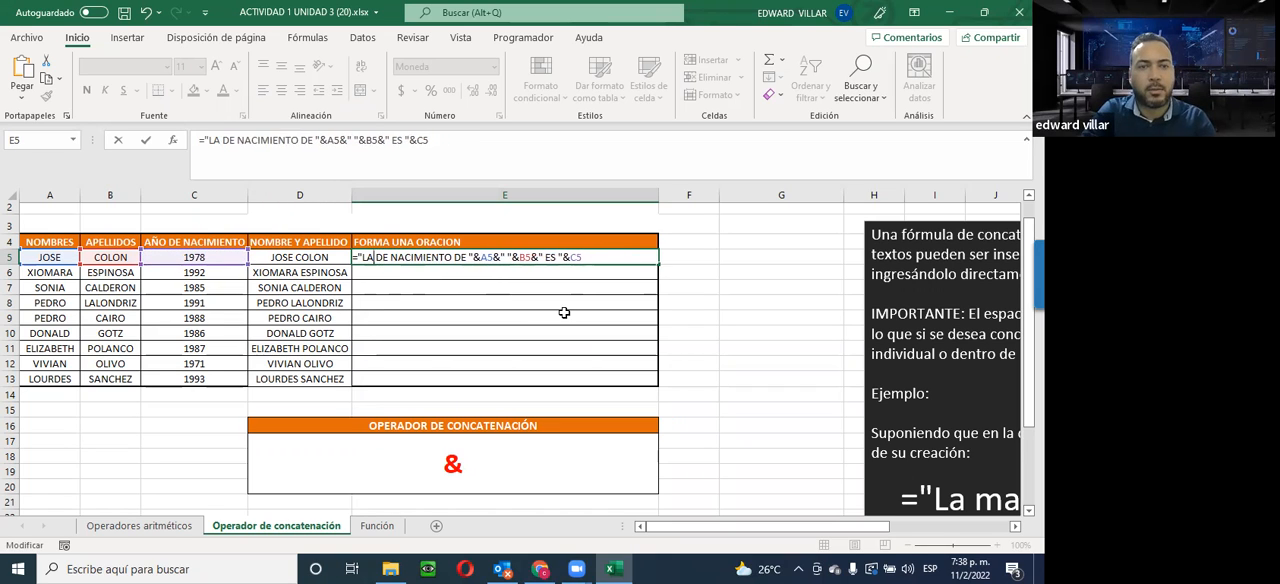
pyautogui.write('EL AÑO')
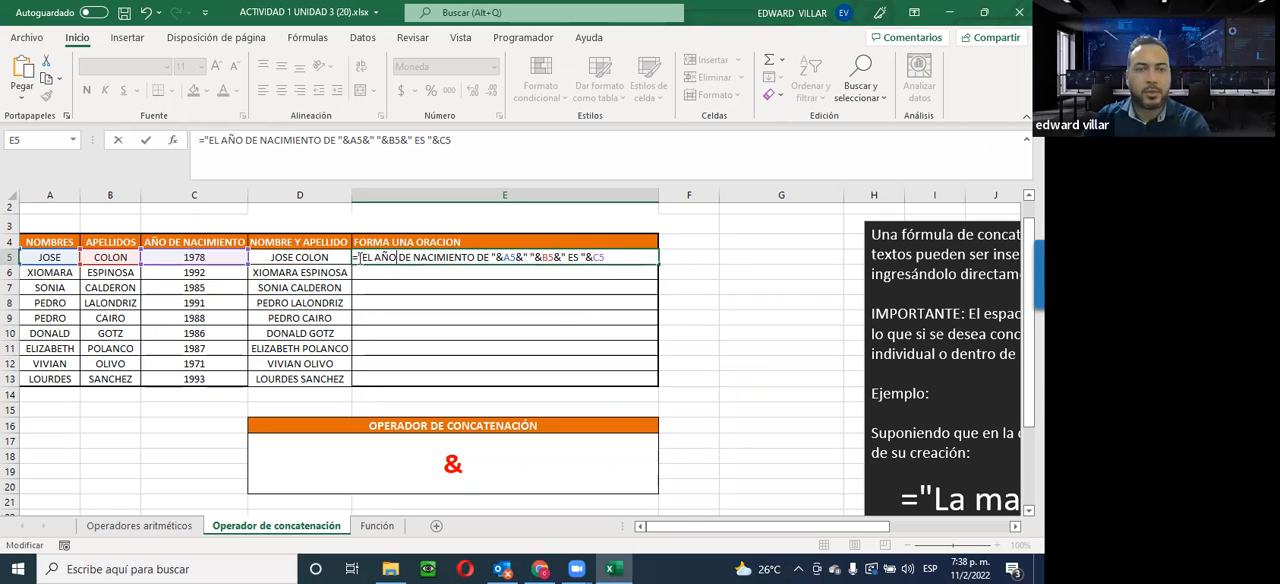
# Check the parts of the E5 formula, copy its whole text and enter it in the cell
pyautogui.moveTo(362, 257); pyautogui.dragTo(492, 260)
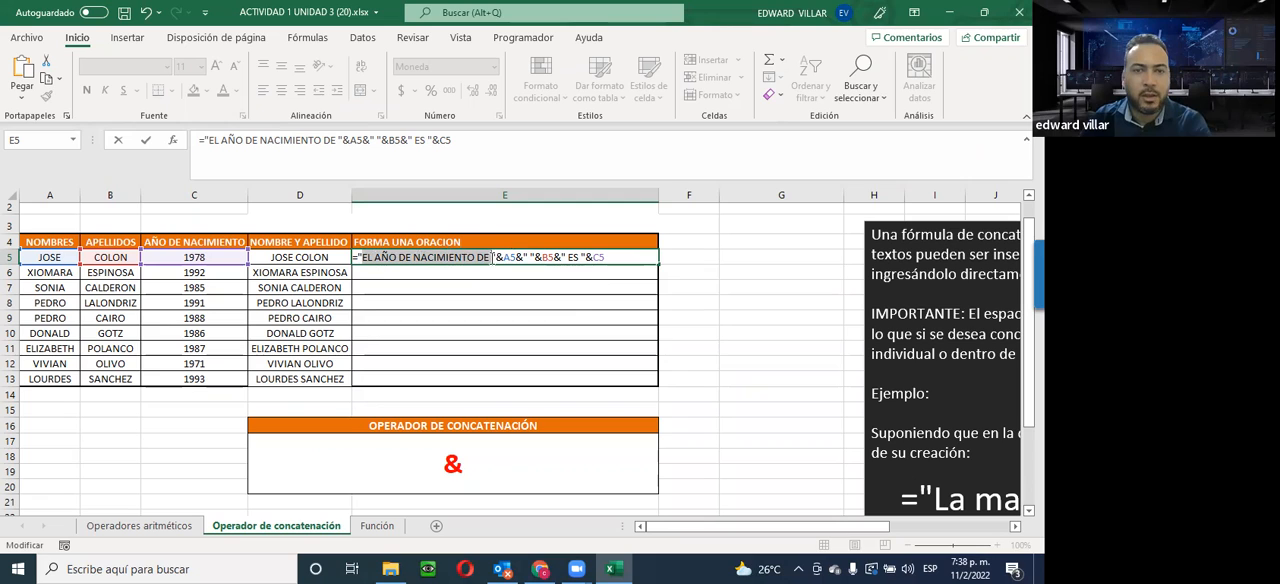
pyautogui.click(506, 257)
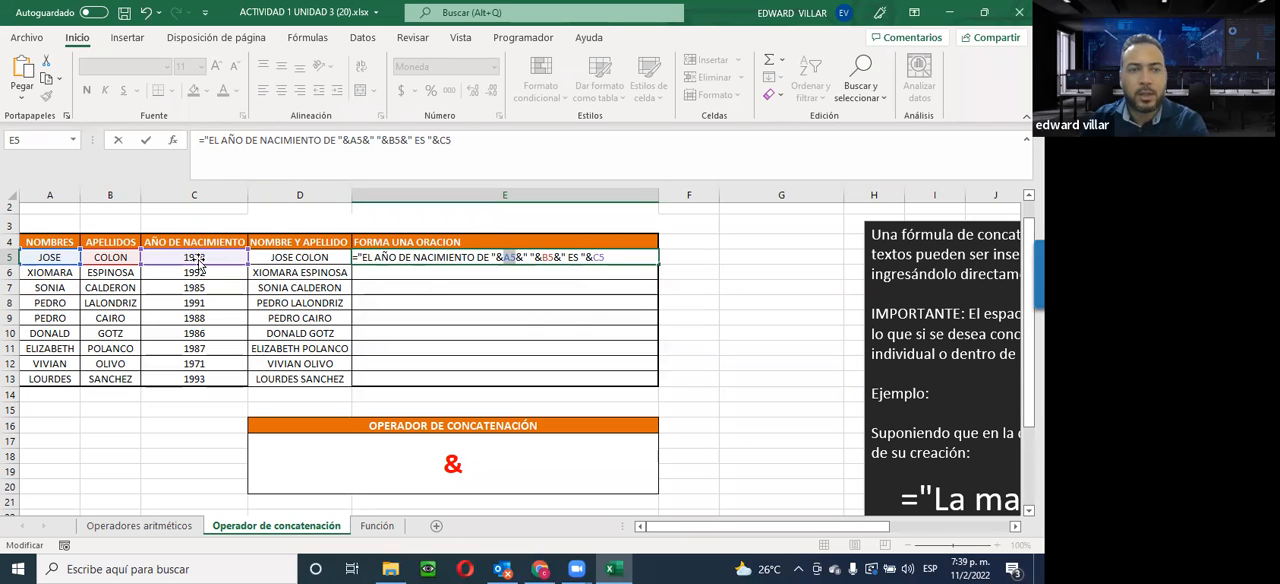
pyautogui.click(619, 257)
pyautogui.moveTo(619, 257); pyautogui.dragTo(349, 236)
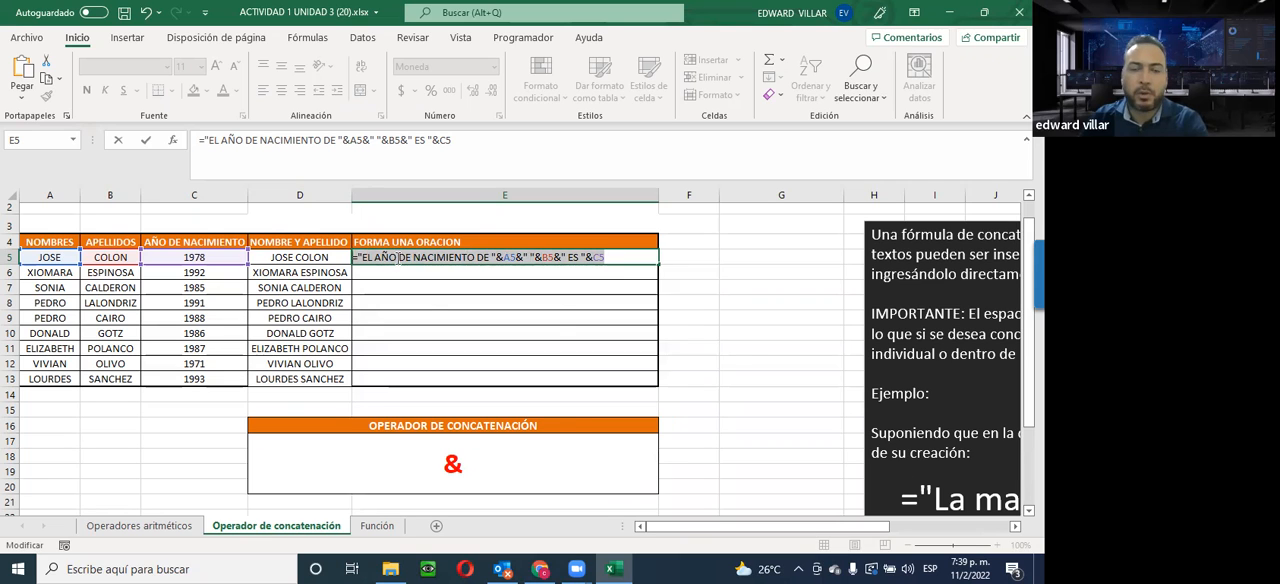
pyautogui.rightClick(397, 260)
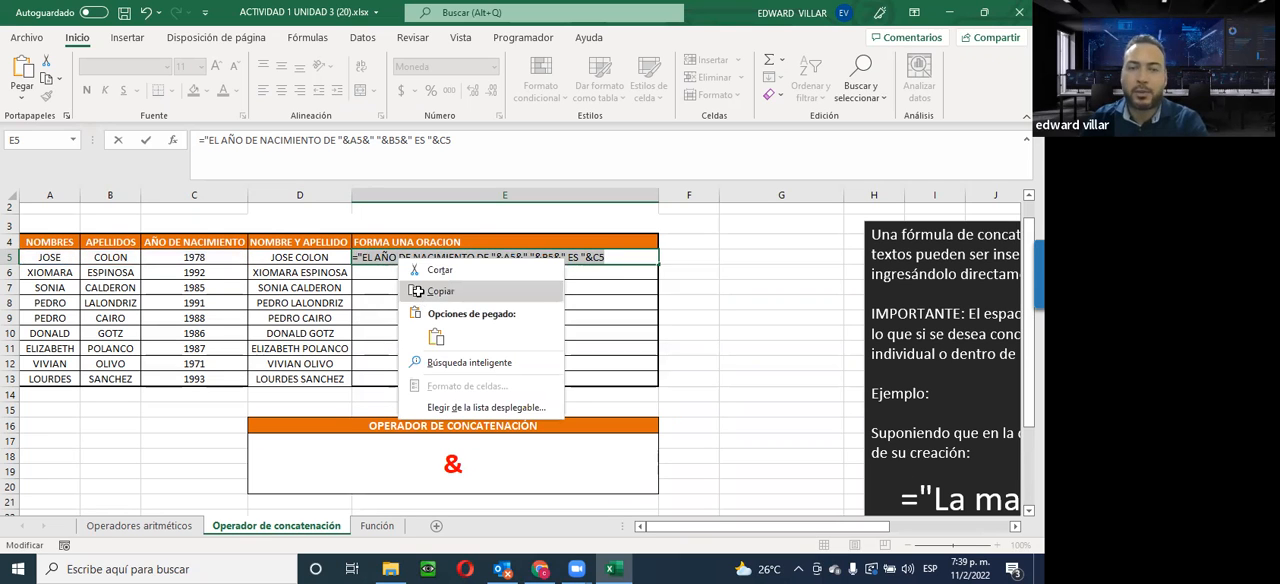
pyautogui.click(420, 292)
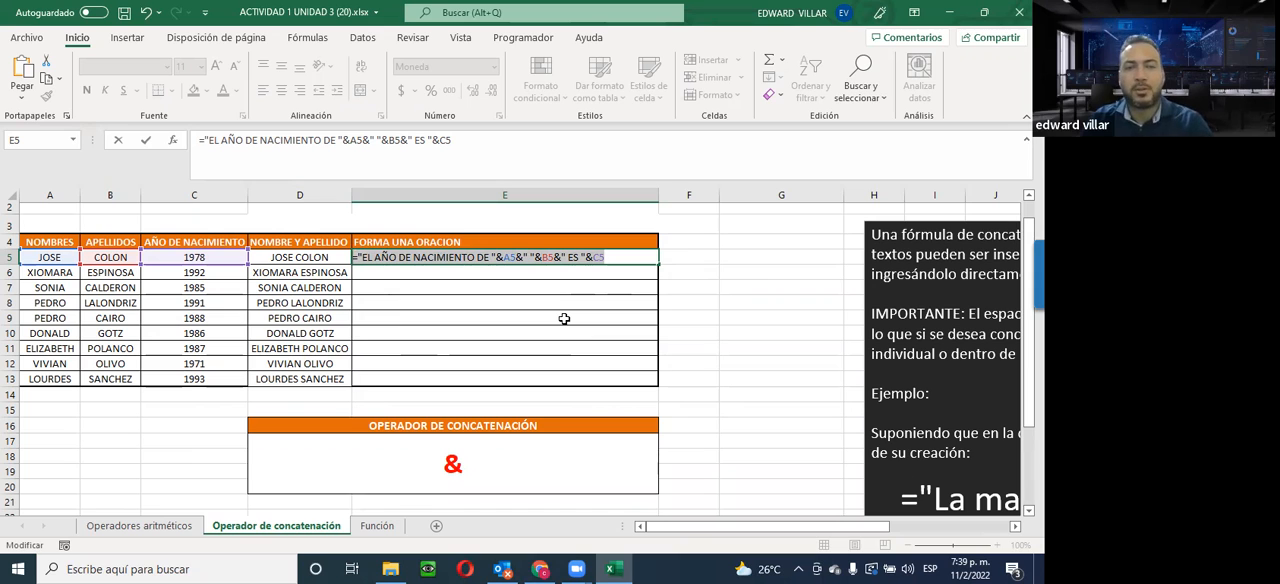
pyautogui.press('Return')
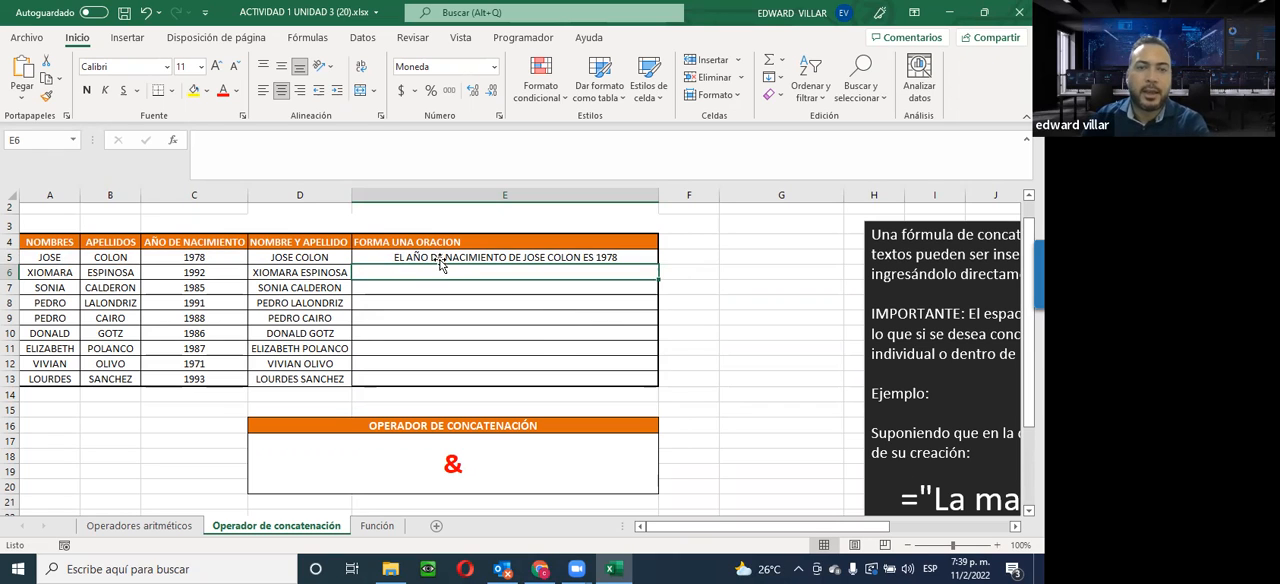
# Reopen the E5 formula and examine its quoted text pieces "EL AÑO DE NACIMIENTO DE " and " ES "
pyautogui.click(600, 259)
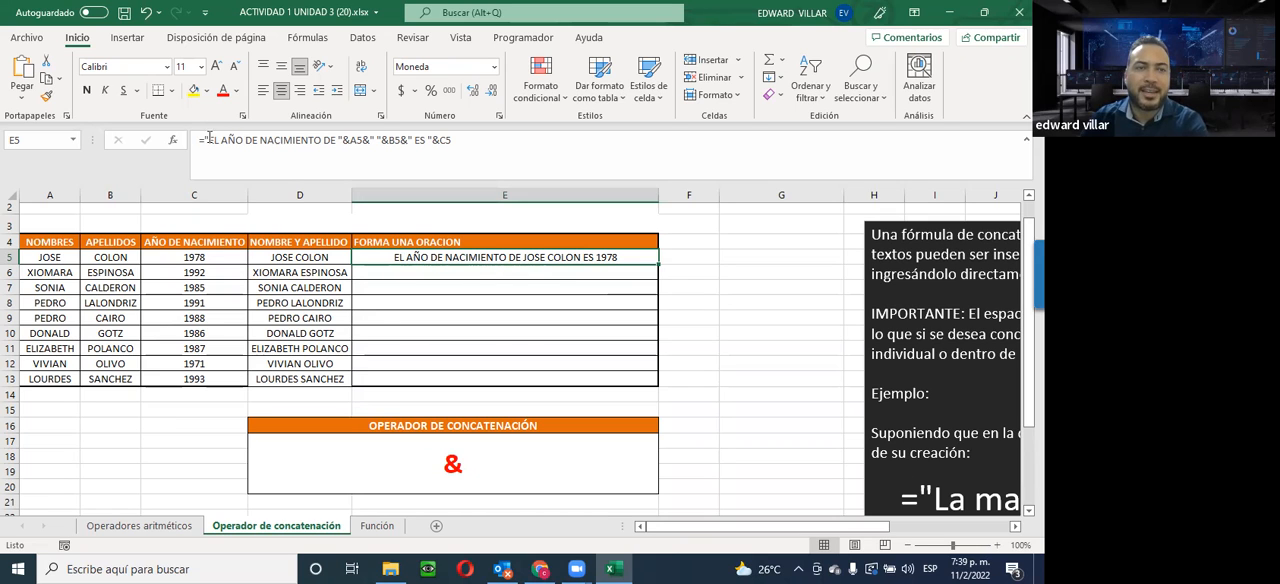
pyautogui.moveTo(208, 143); pyautogui.dragTo(336, 143)
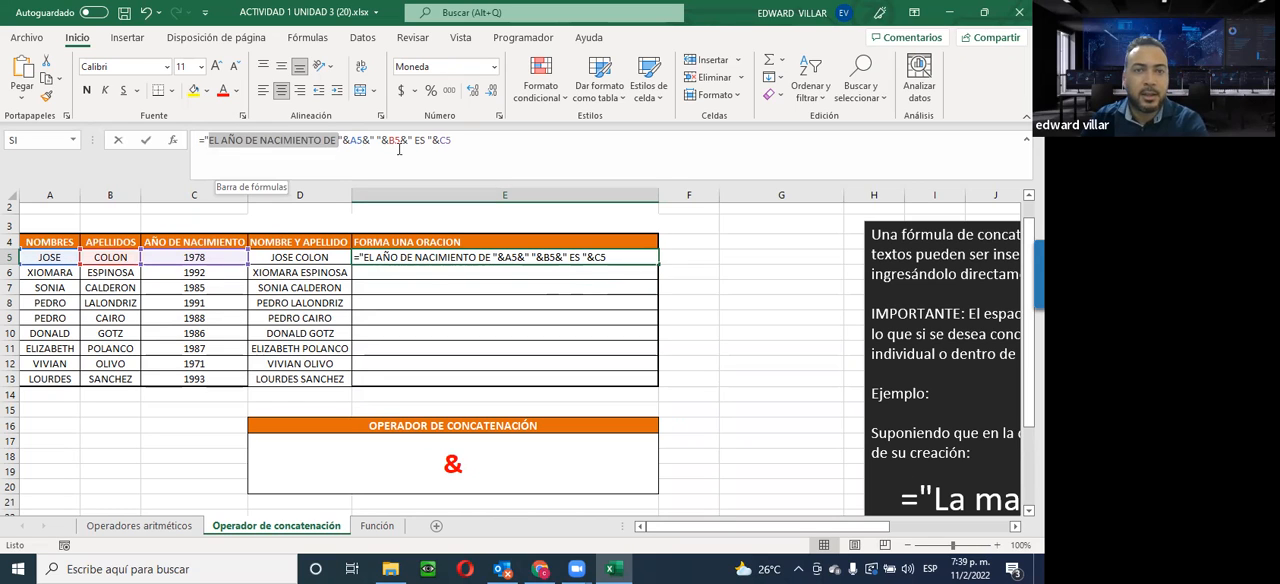
pyautogui.click(418, 139)
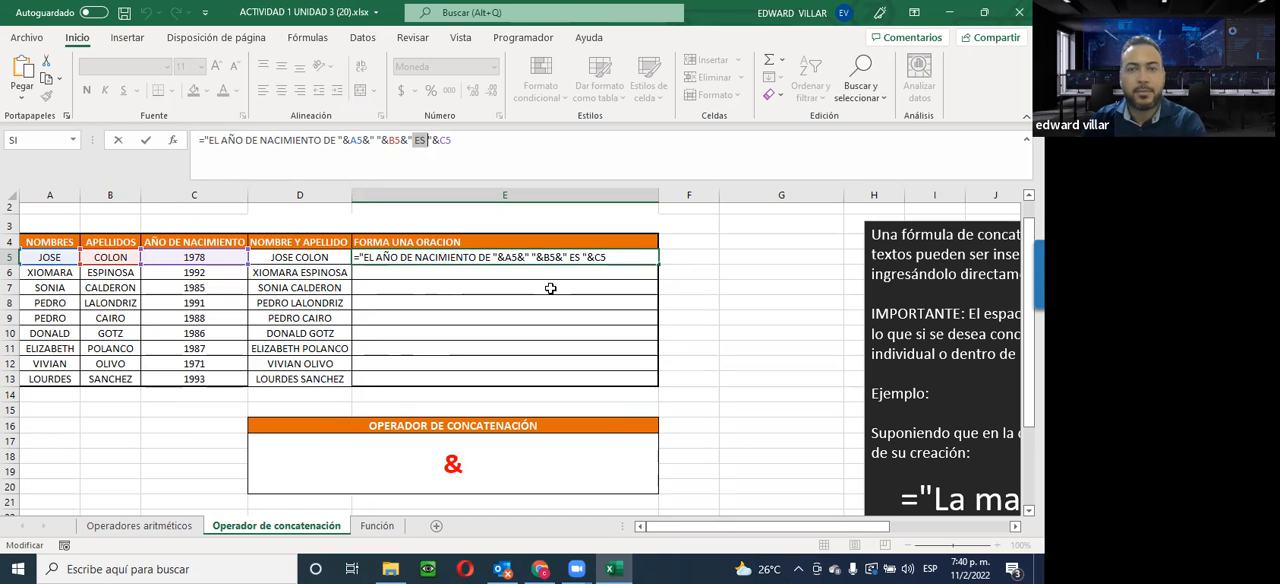
pyautogui.click(533, 151)
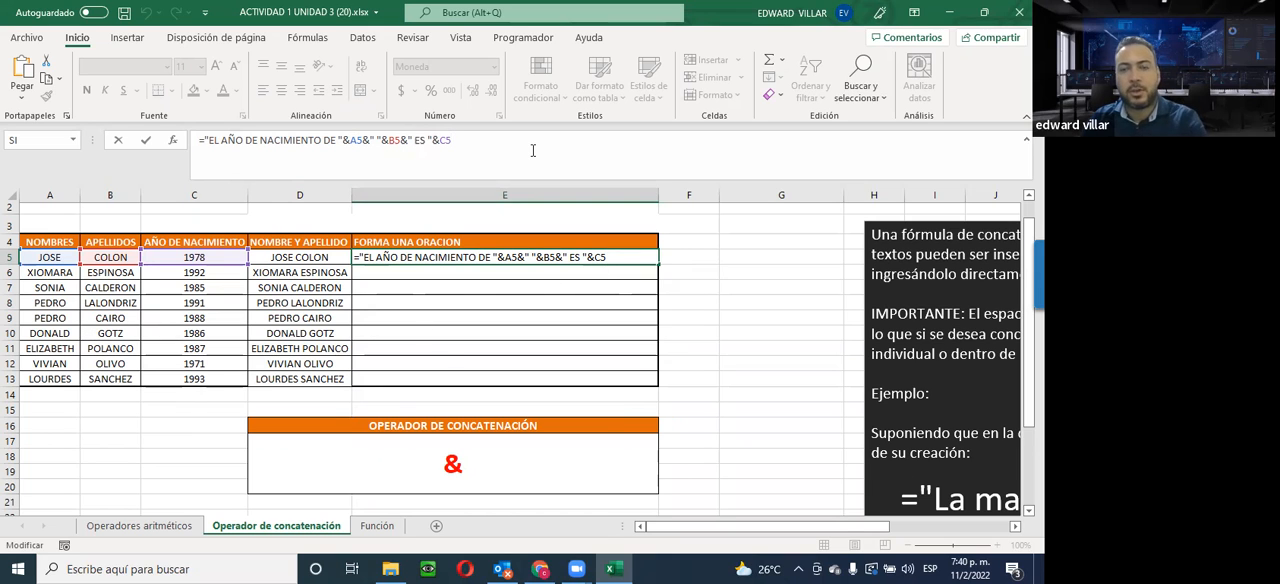
# Enter the E5 sentence formula and fill it down through E13
pyautogui.press('Return')
pyautogui.click(638, 260)
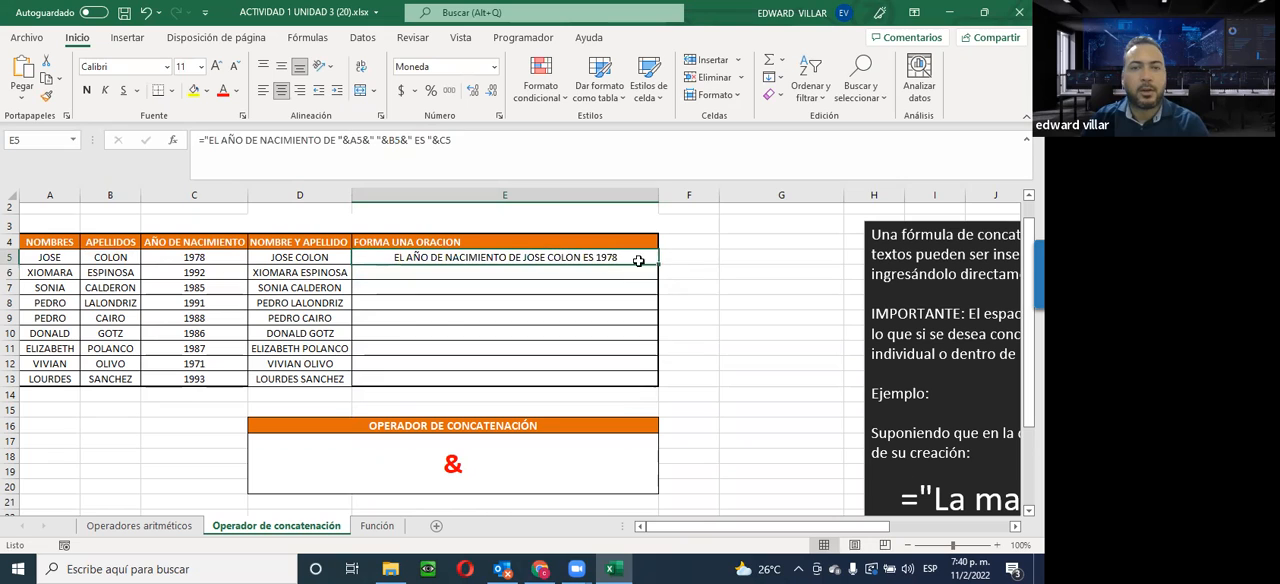
pyautogui.moveTo(656, 273); pyautogui.dragTo(644, 380)
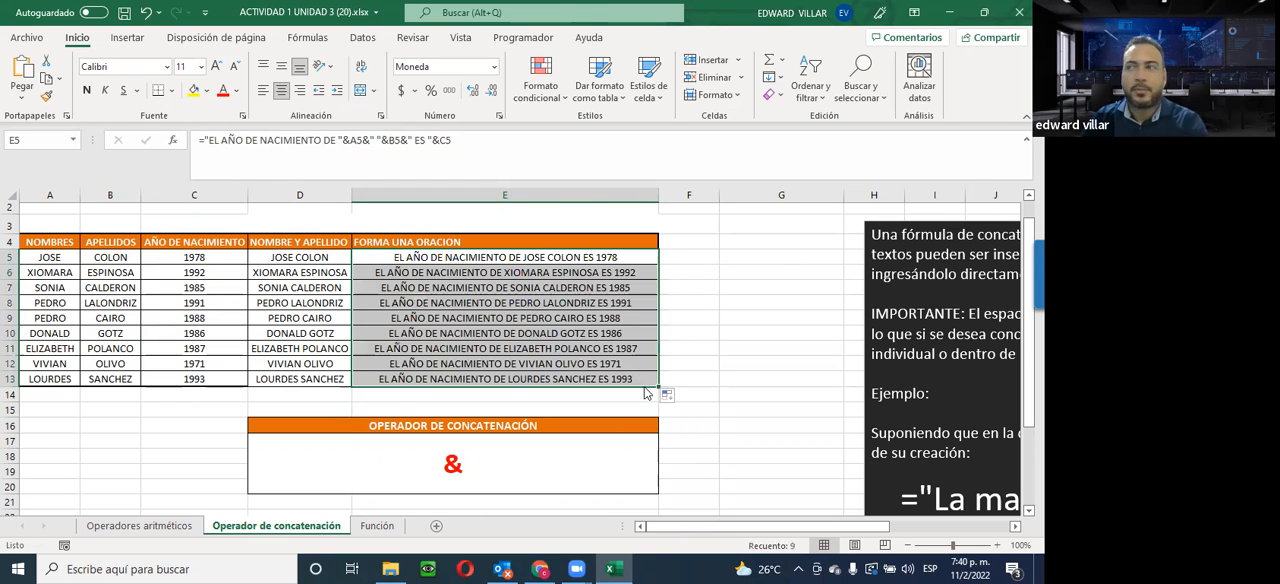
pyautogui.click(646, 391)
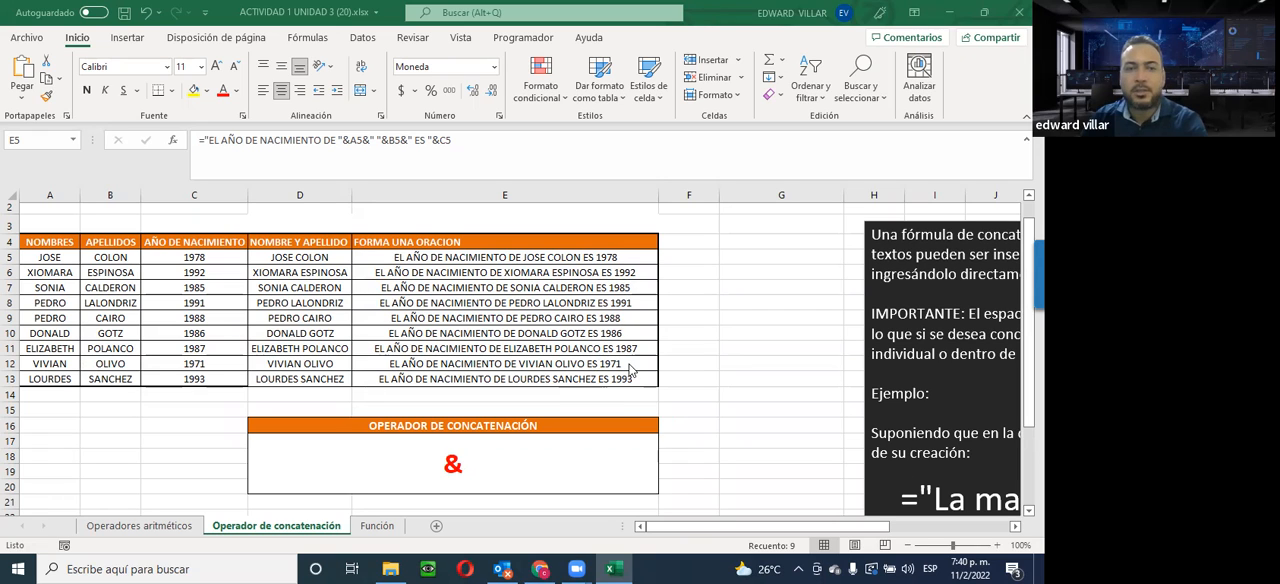
pyautogui.click(444, 272)
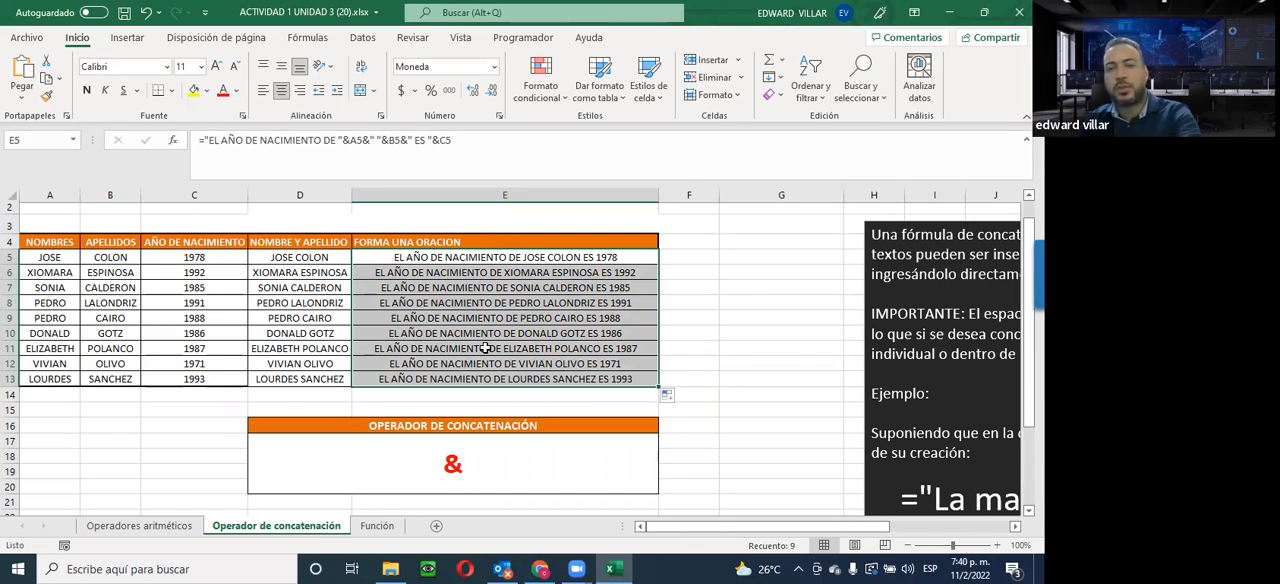
# Delete the copied sentences from E6:E13, keeping the formula in E5
pyautogui.press('Delete')
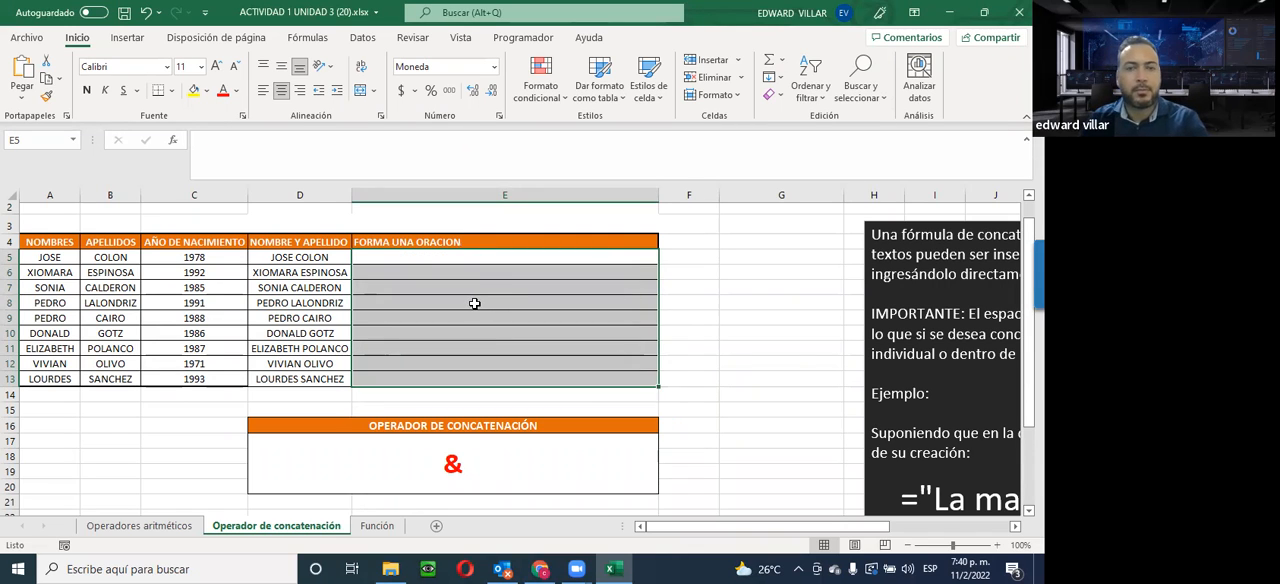
pyautogui.hotkey('ctrl', 'z')
pyautogui.click(462, 274)
pyautogui.moveTo(455, 346); pyautogui.dragTo(460, 378)
pyautogui.press('Delete')
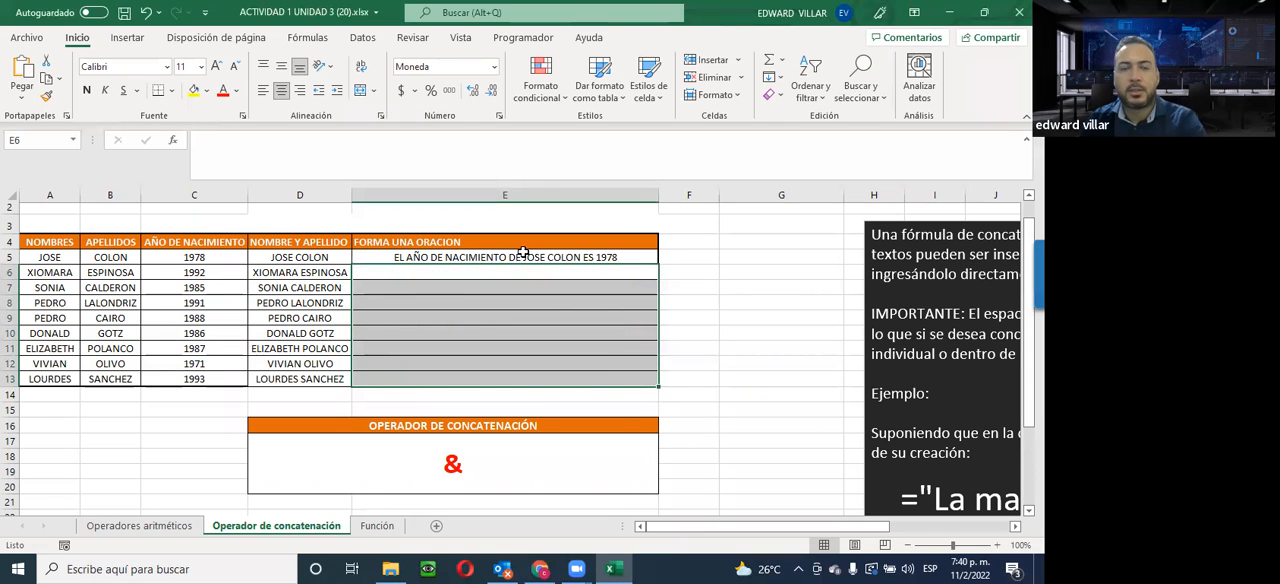
# Fill the E5 formula down again through E13 so every person in the table has a birth-year sentence
pyautogui.click(514, 257)
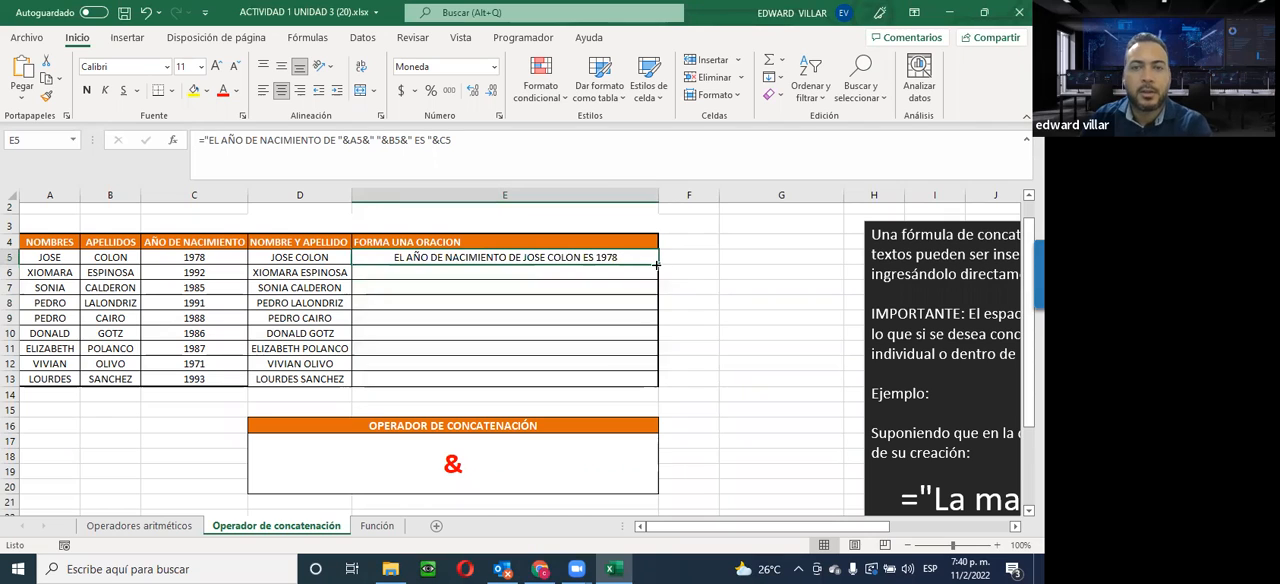
pyautogui.moveTo(659, 264); pyautogui.dragTo(636, 382)
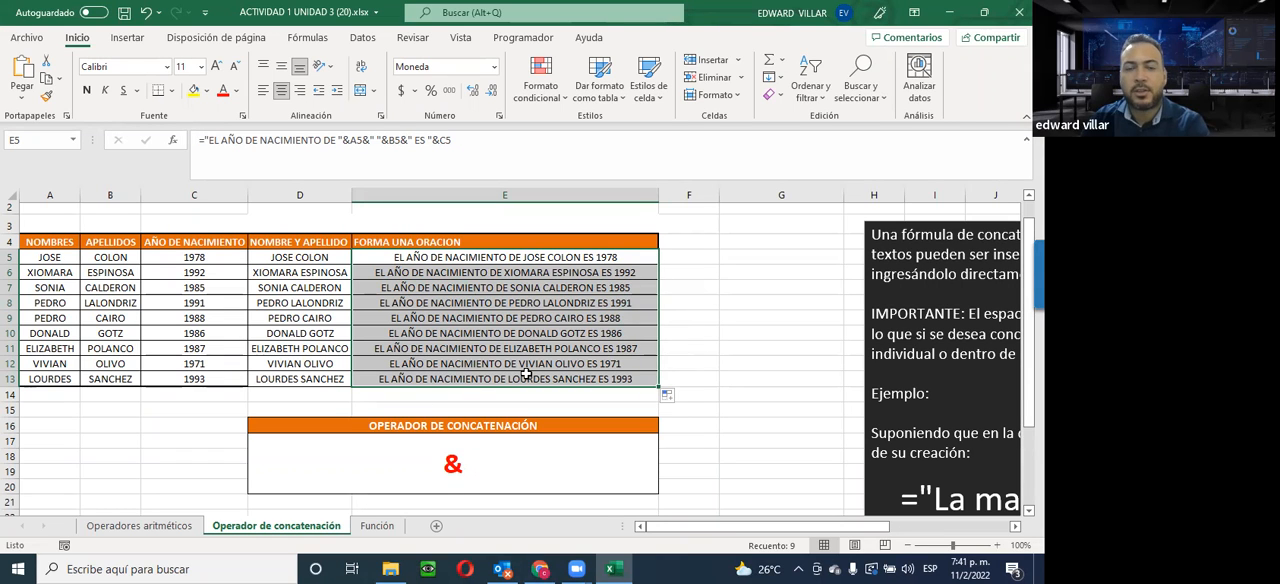
pyautogui.click(724, 299)
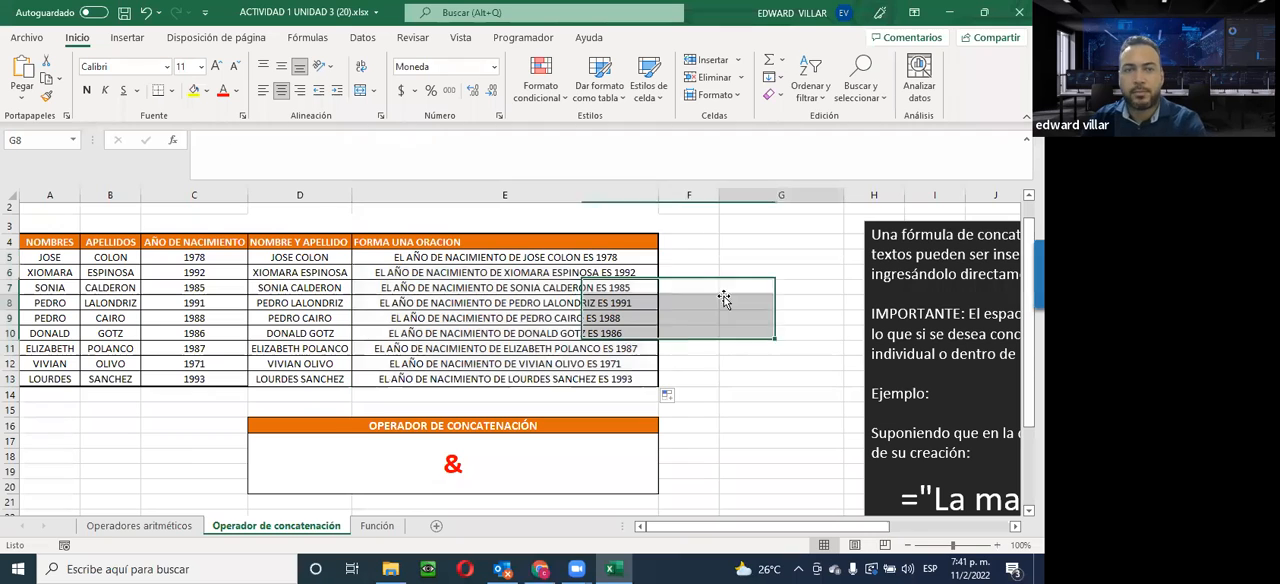
pyautogui.click(516, 257)
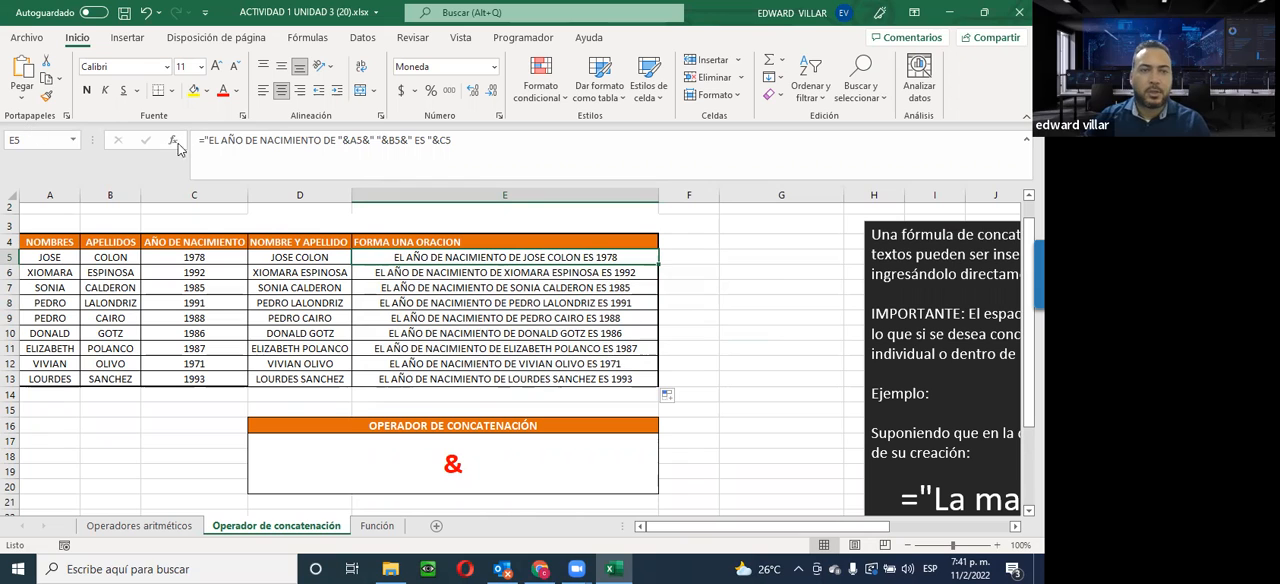
pyautogui.moveTo(197, 141); pyautogui.dragTo(452, 141)
pyautogui.write('=')
pyautogui.click(725, 300)
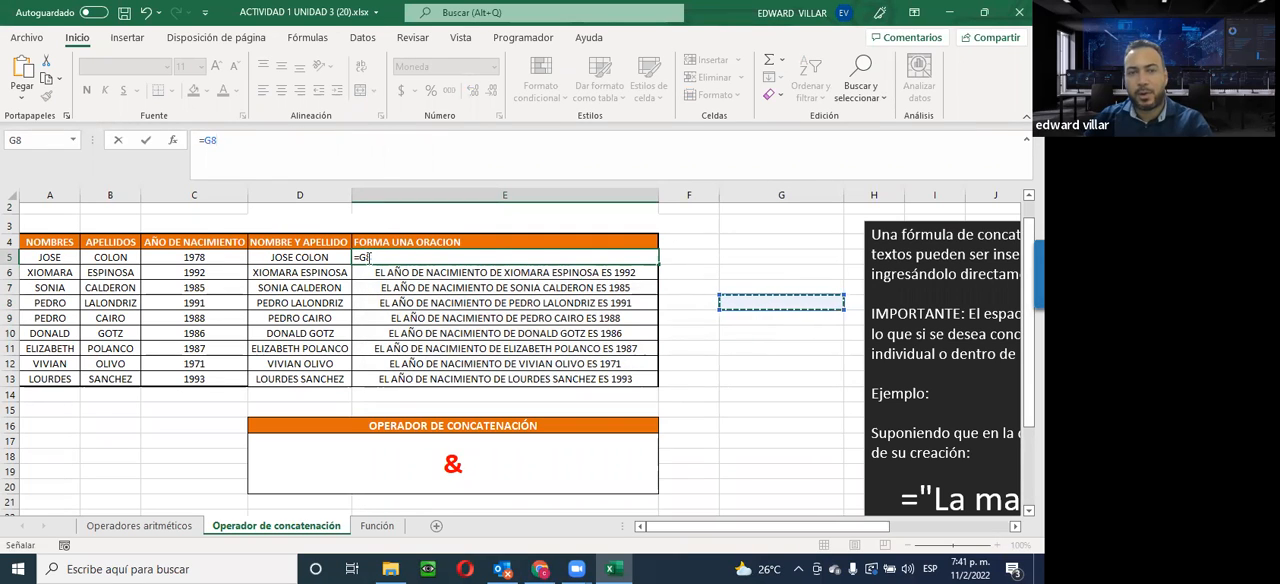
pyautogui.press('Escape')
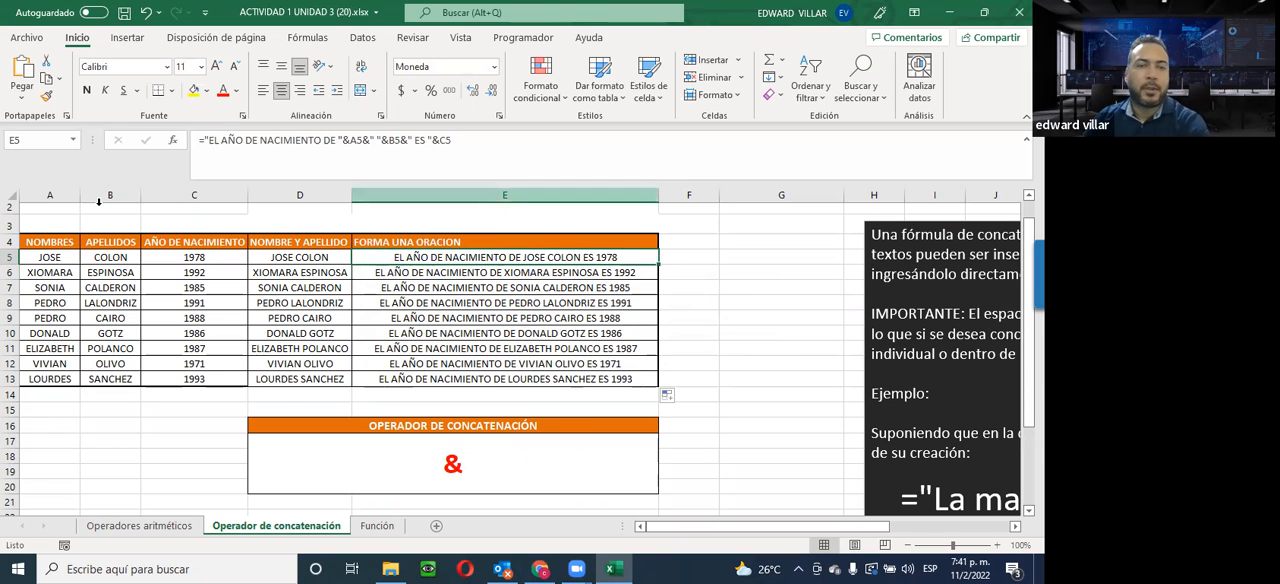
# Start inserting a function in cell G9 and search for CONCATENAR
pyautogui.click(778, 313)
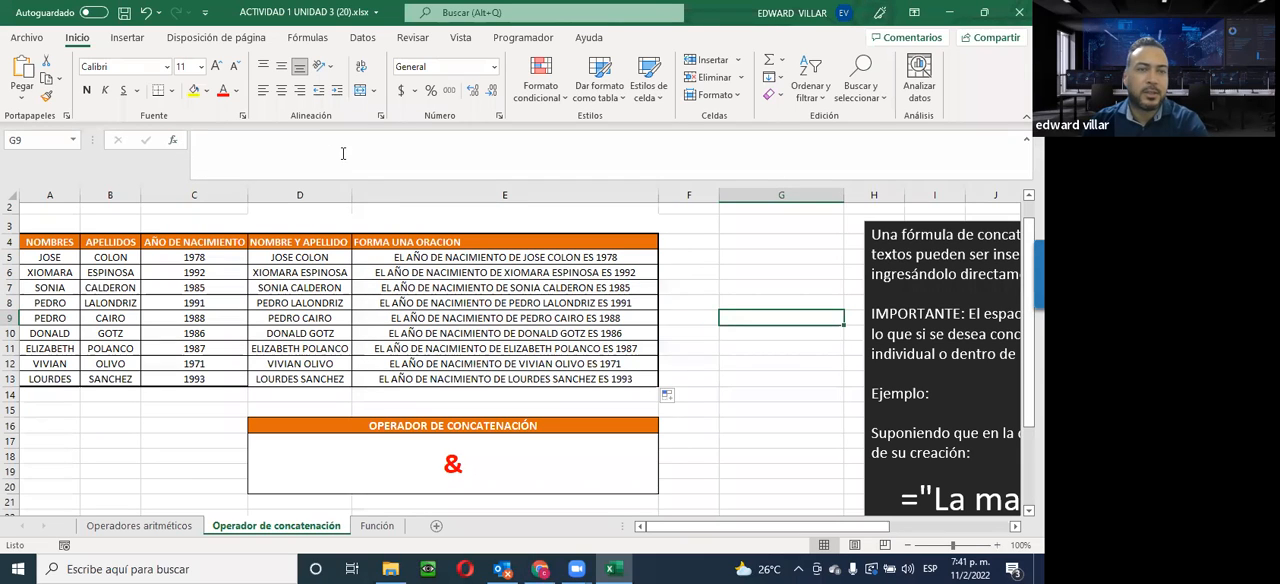
pyautogui.click(174, 142)
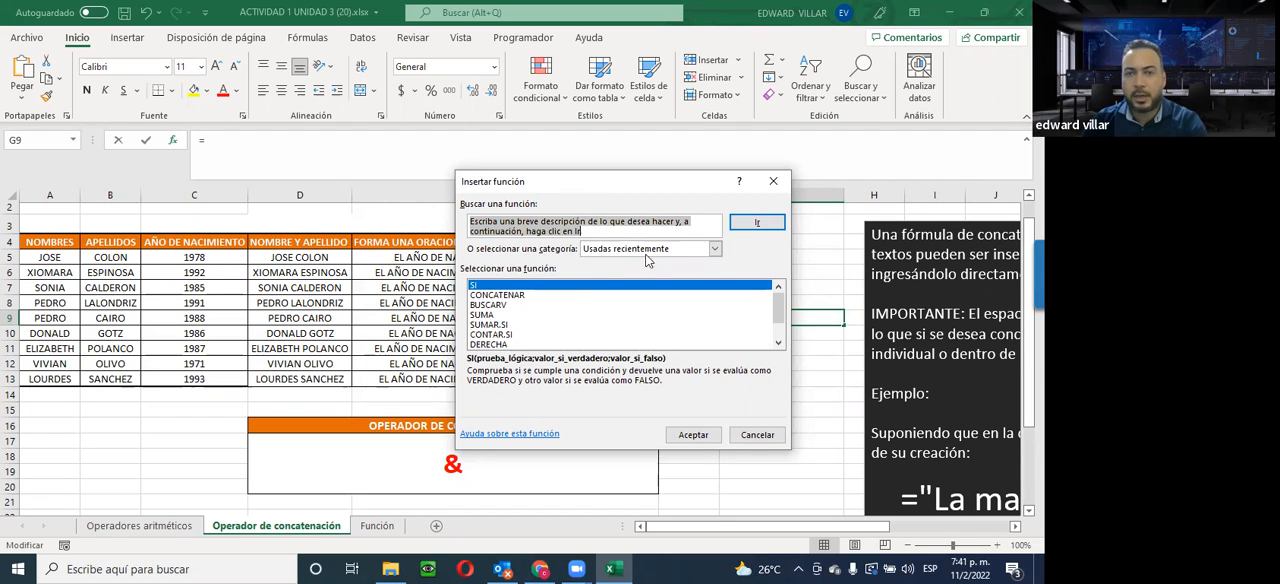
pyautogui.click(597, 230)
pyautogui.moveTo(448, 205); pyautogui.dragTo(420, 211)
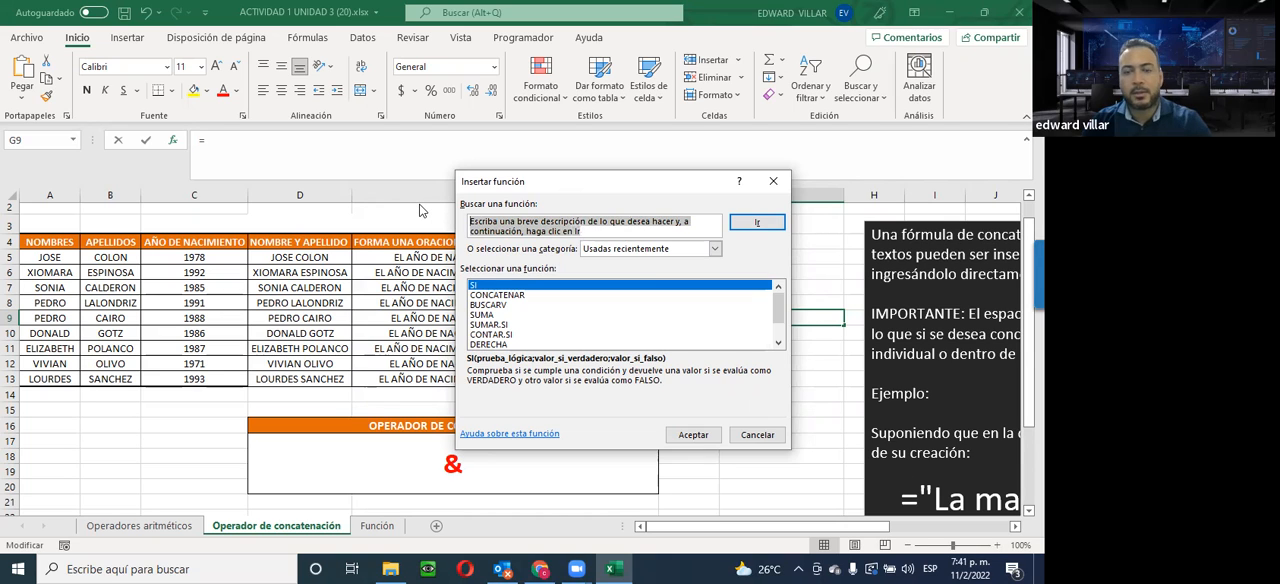
pyautogui.press('BackSpace')
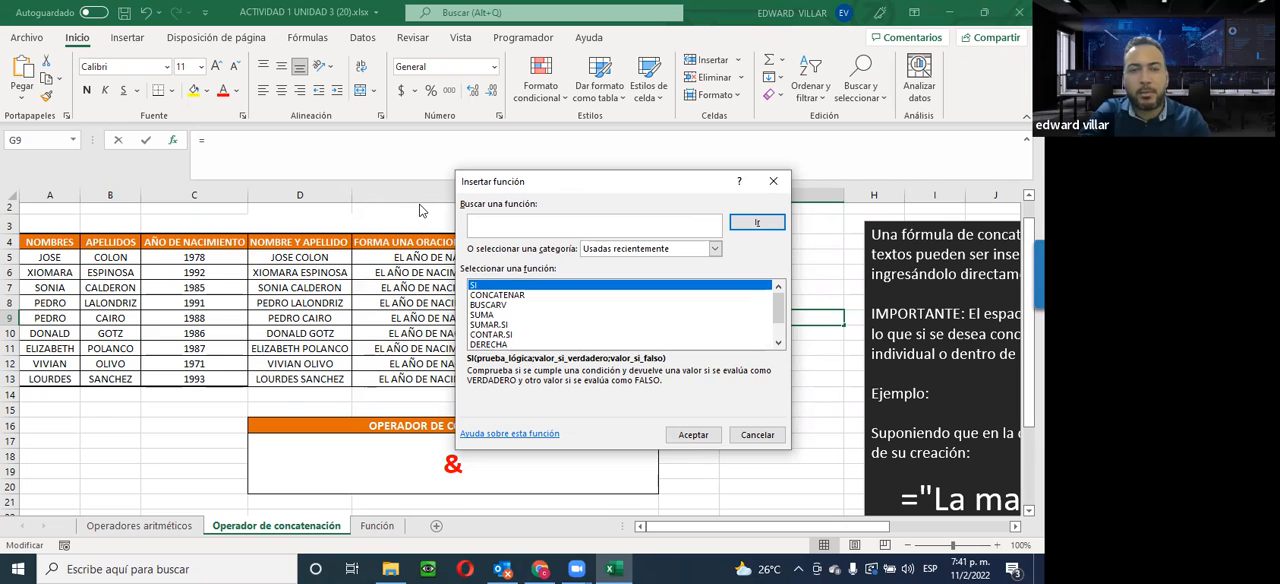
pyautogui.write('CON')
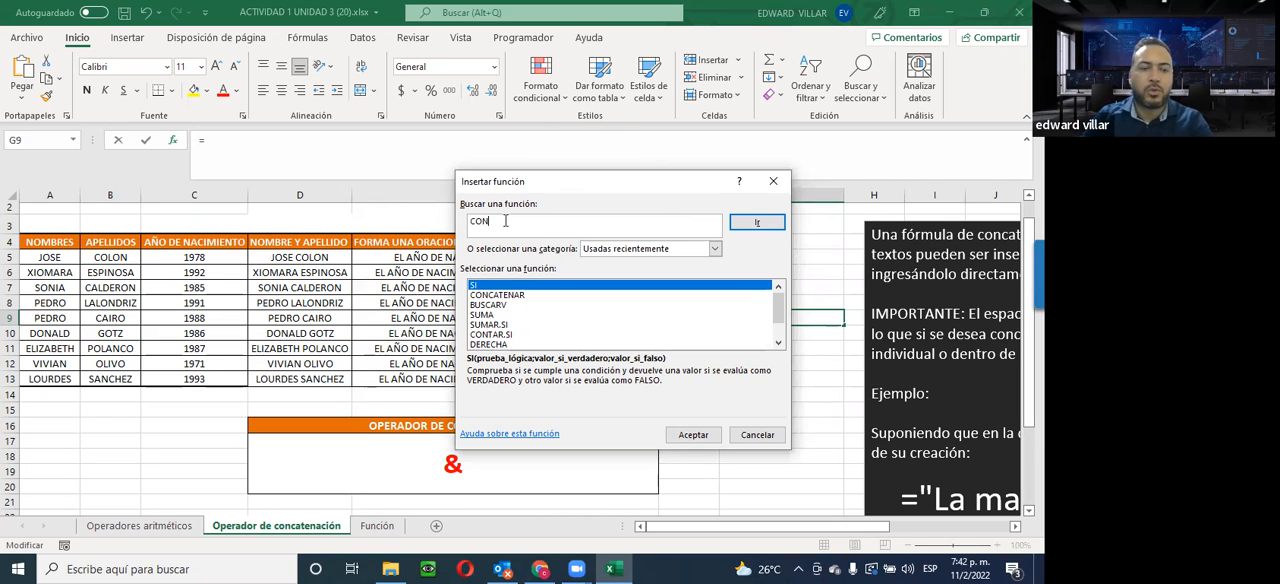
pyautogui.write('CATENAR')
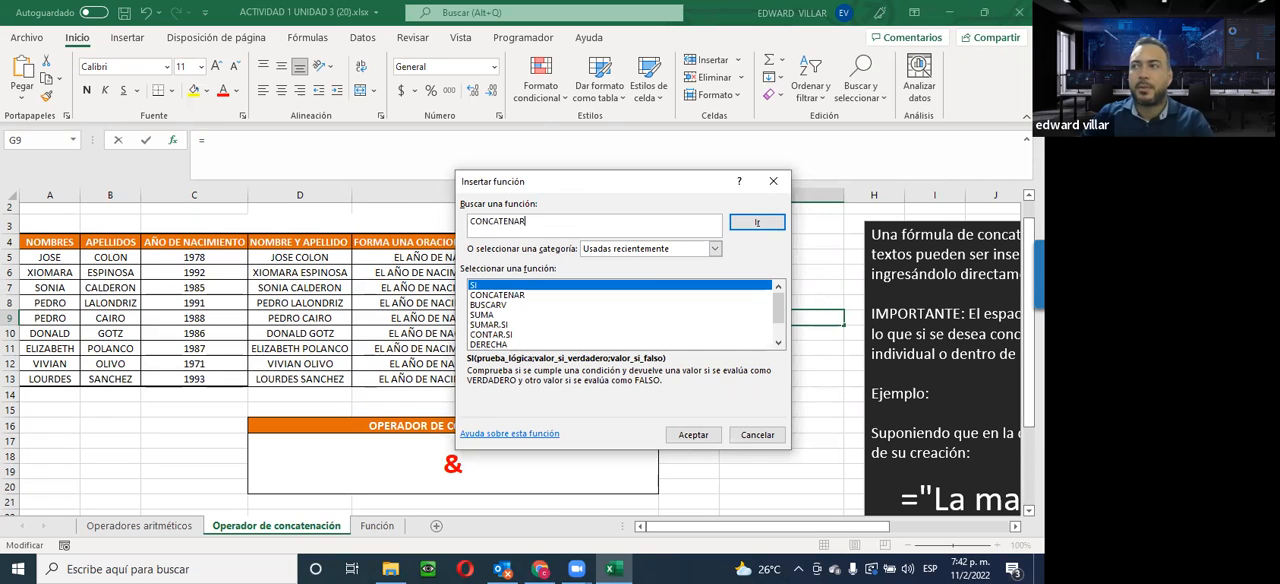
pyautogui.click(758, 225)
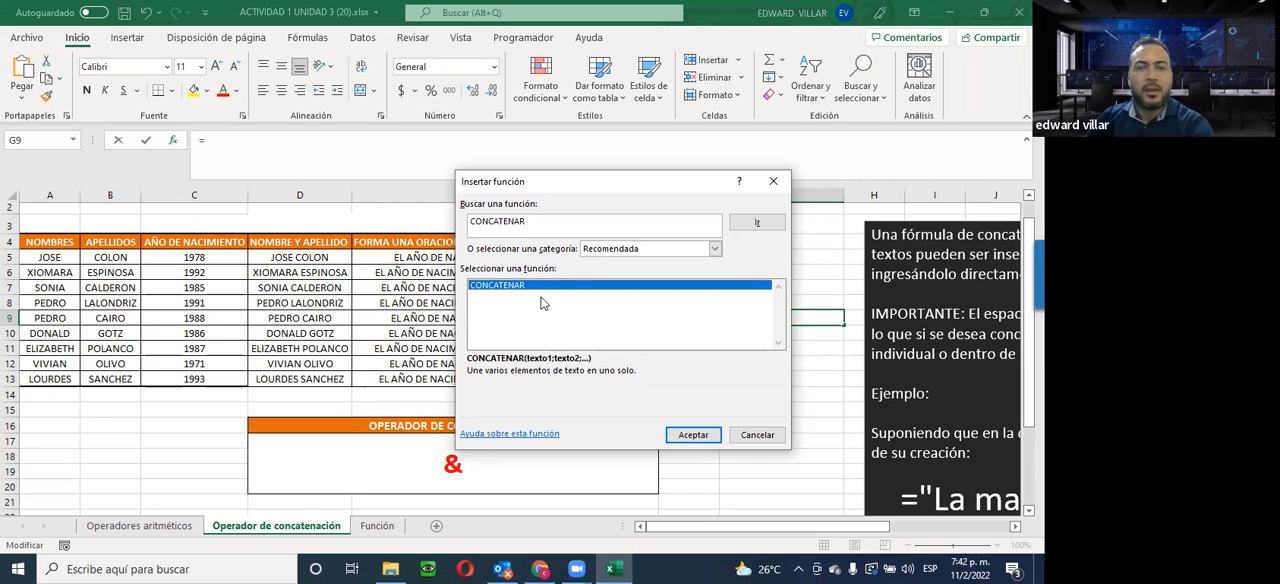
pyautogui.click(714, 248)
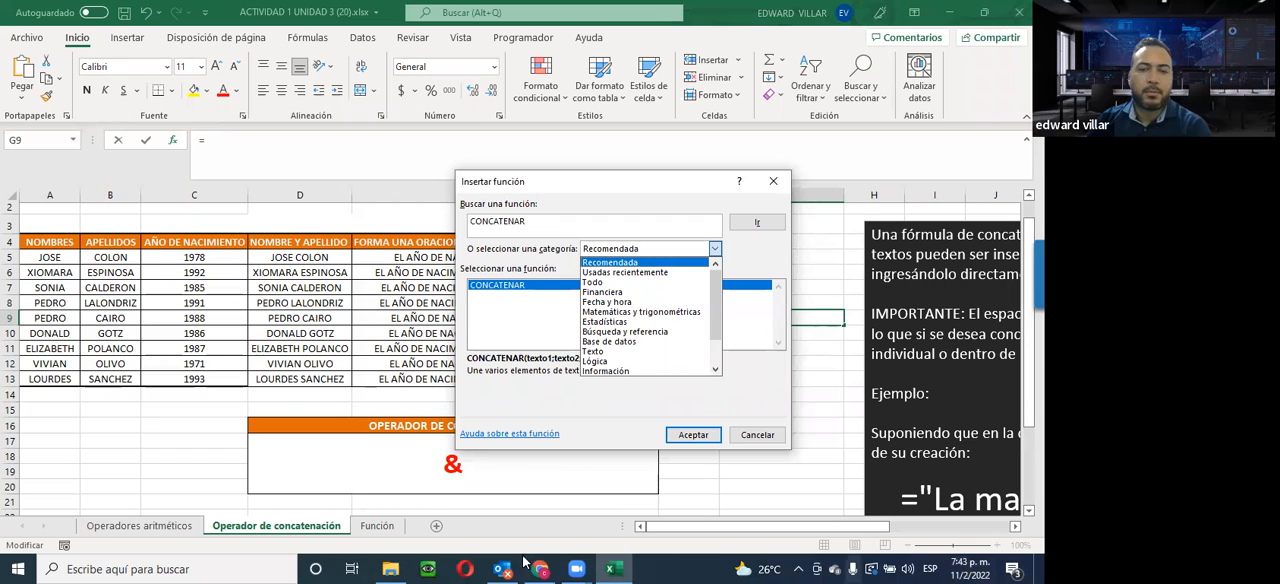
pyautogui.click(576, 569)
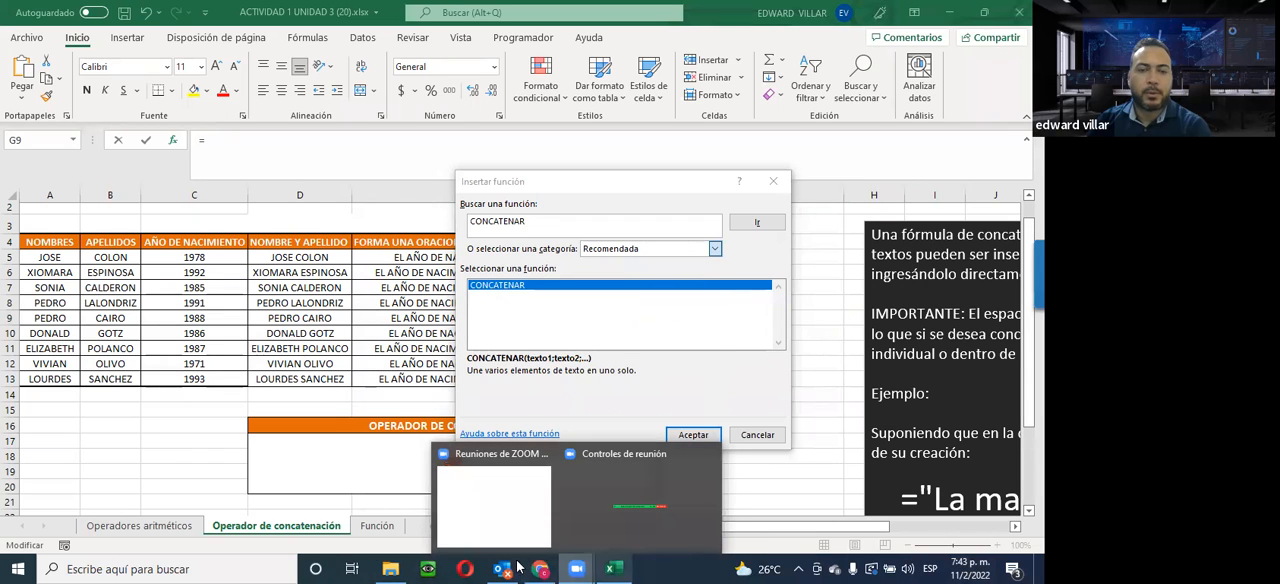
pyautogui.click(540, 569)
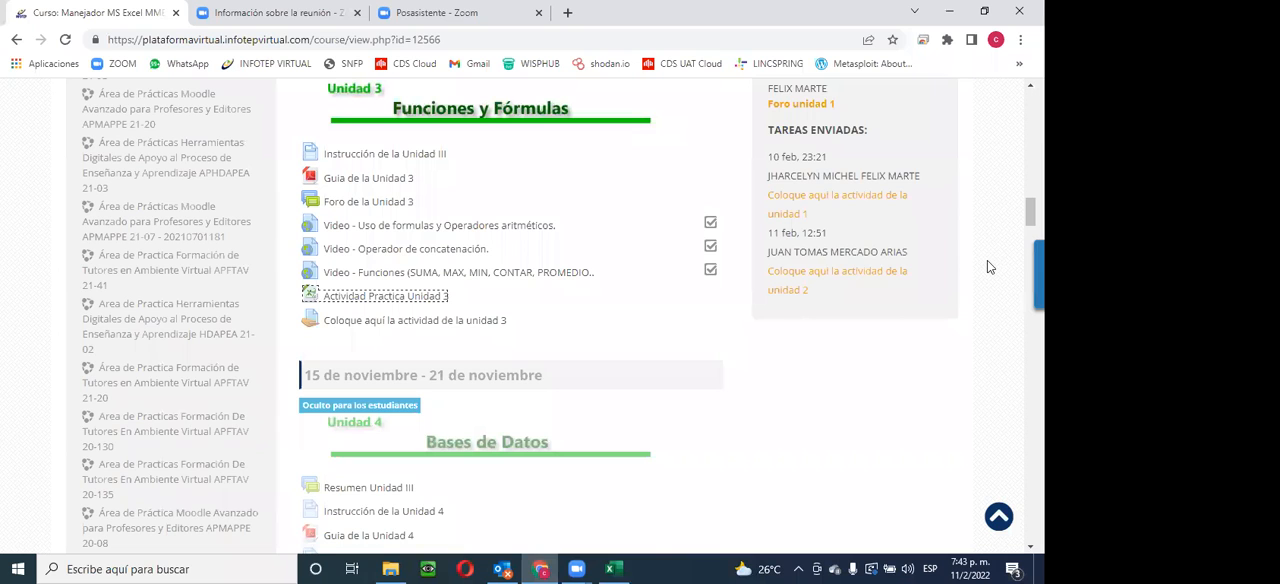
pyautogui.click(949, 12)
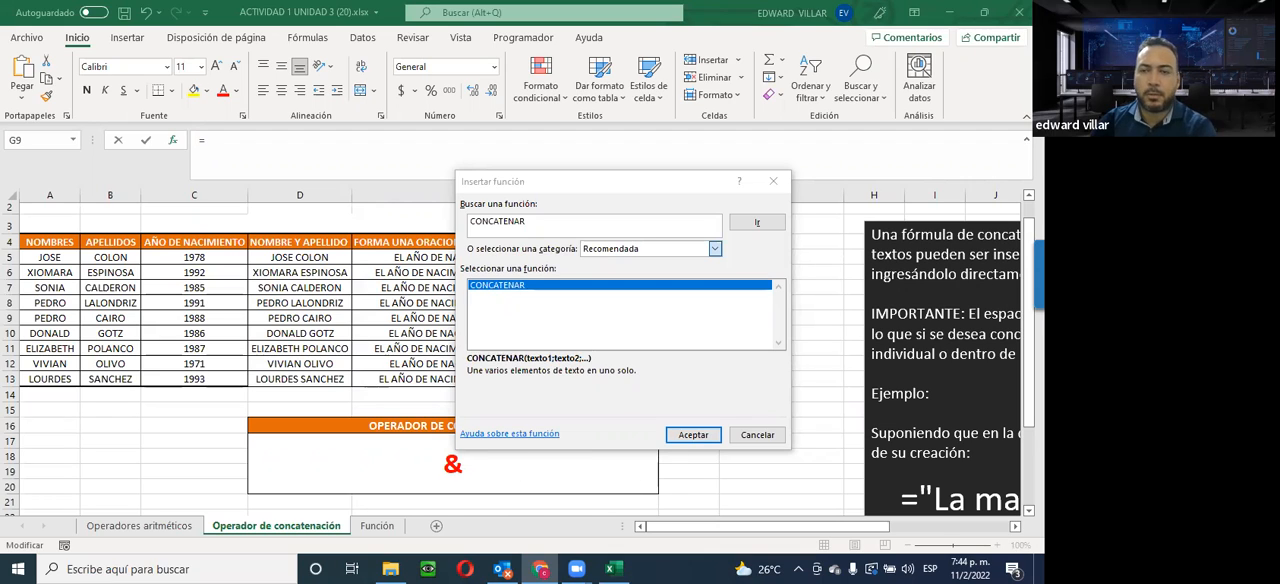
pyautogui.click(549, 303)
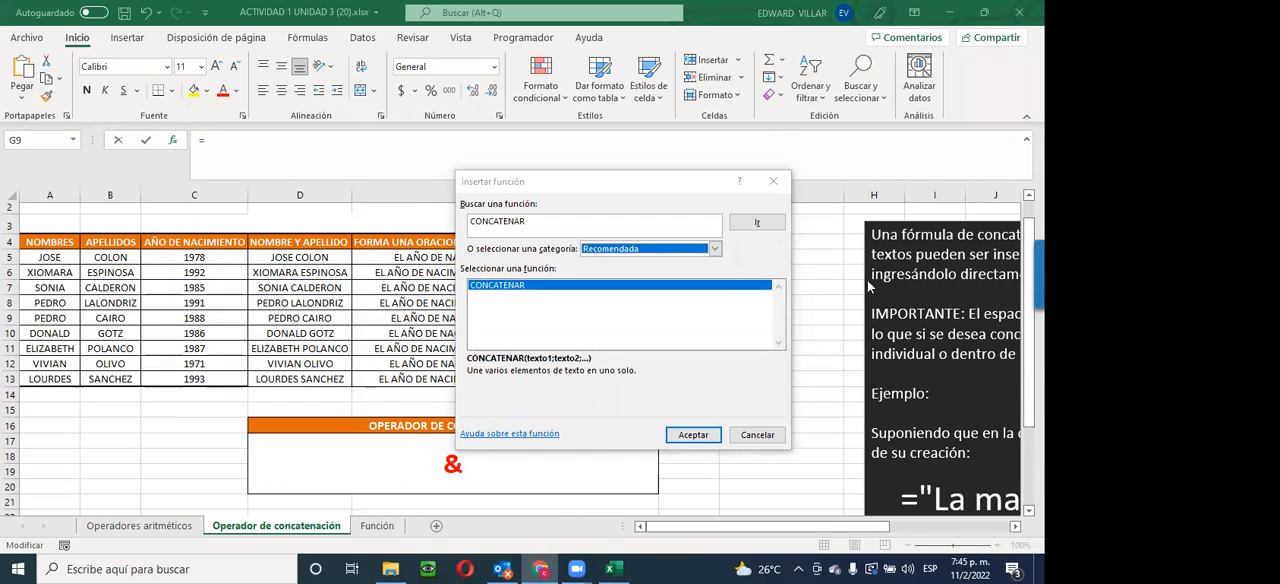
# Move the function dialog slightly aside and clear its search text
pyautogui.click(557, 188)
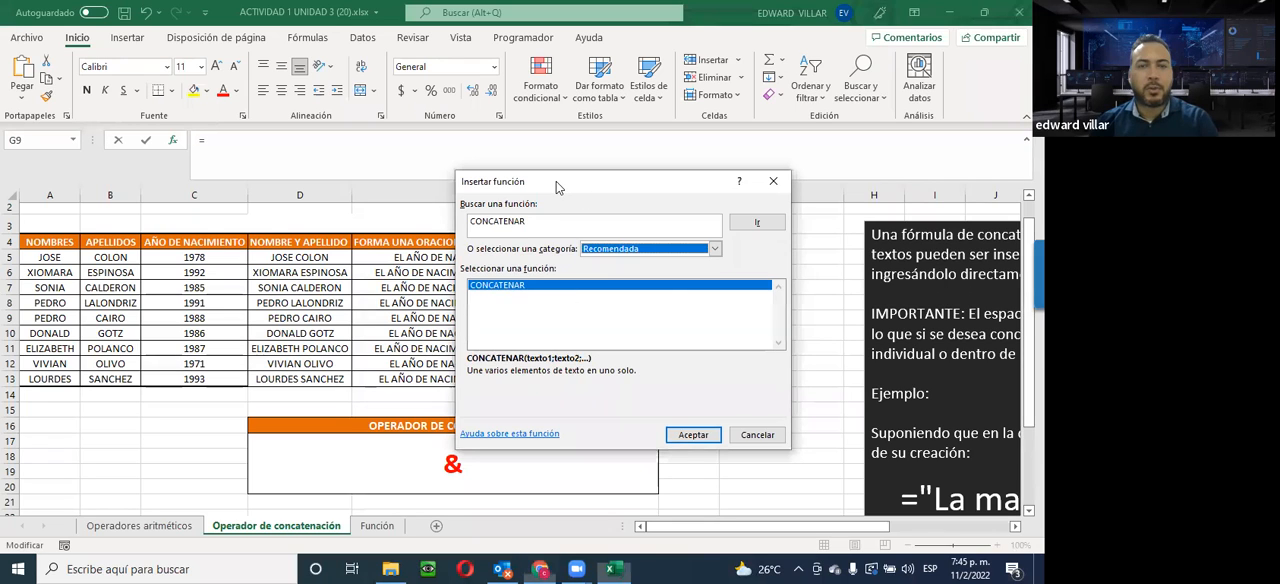
pyautogui.moveTo(478, 187); pyautogui.dragTo(508, 193)
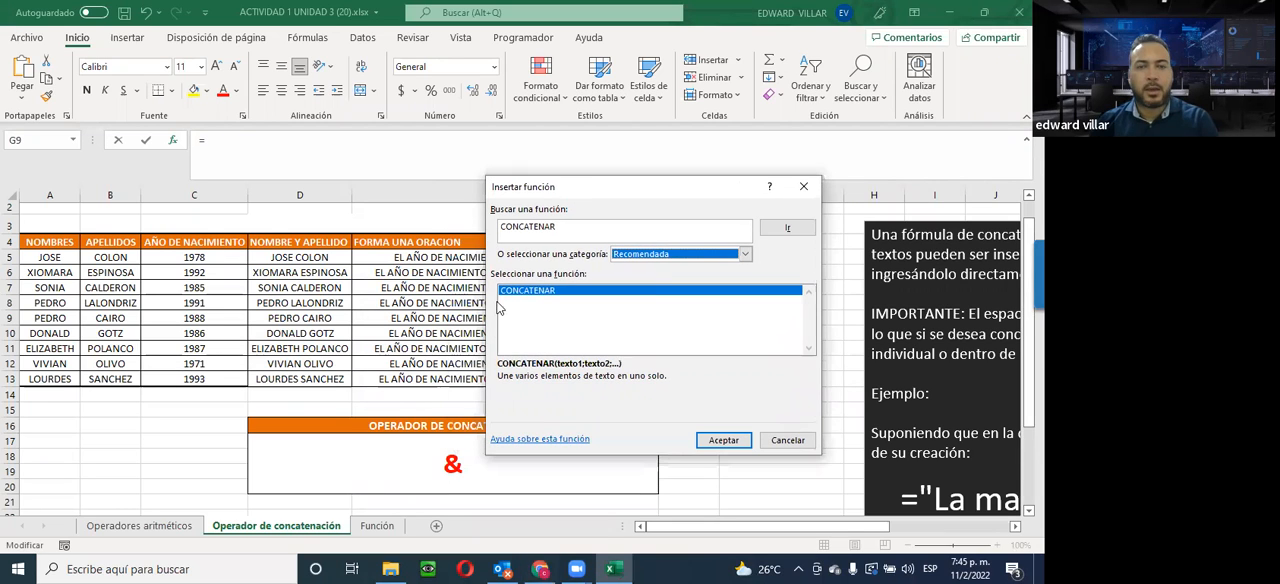
pyautogui.click(568, 226)
pyautogui.moveTo(448, 227); pyautogui.dragTo(455, 236)
pyautogui.press('BackSpace')
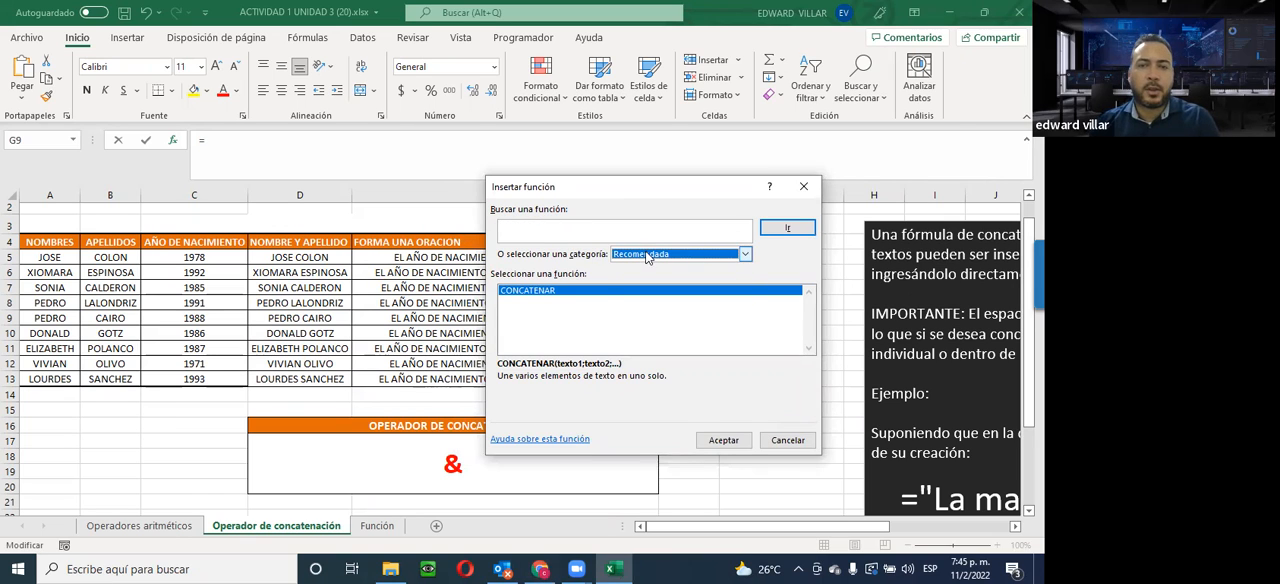
# Look through the Financiera and Búsqueda y referencia function categories, and list all functions with the Todo category
pyautogui.click(647, 256)
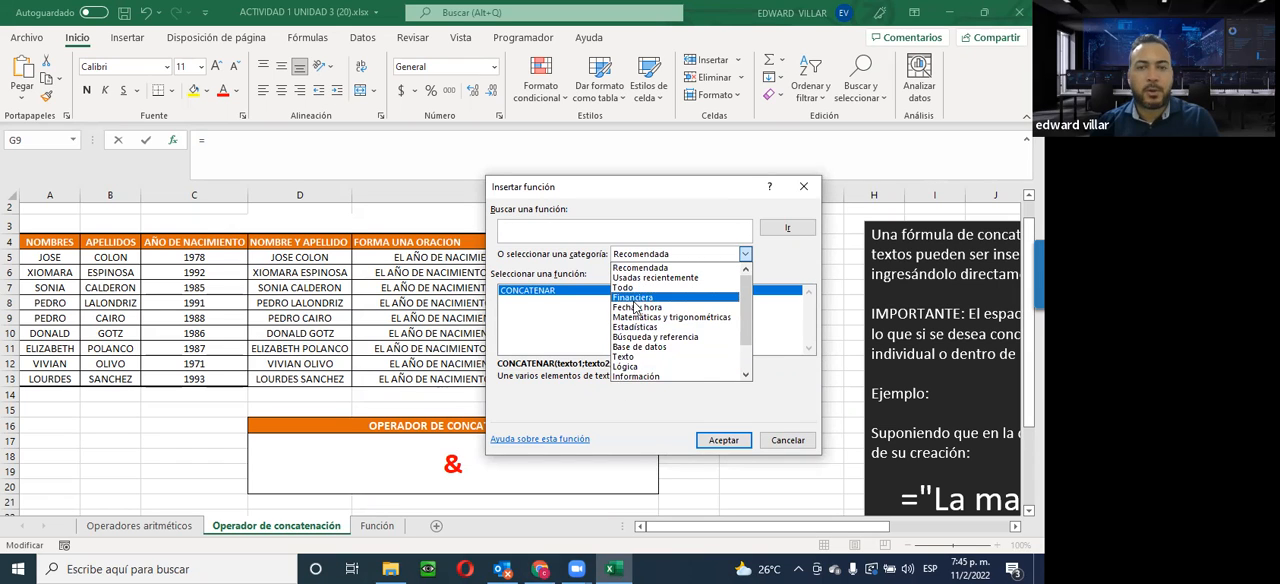
pyautogui.click(635, 299)
pyautogui.click(652, 256)
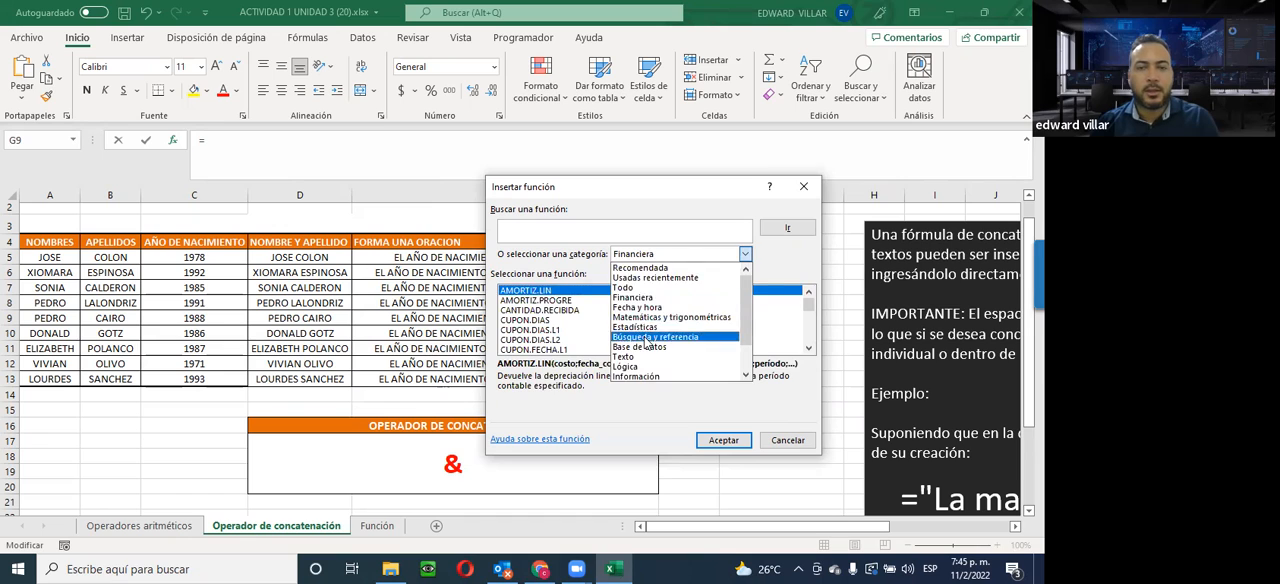
pyautogui.click(648, 340)
pyautogui.click(656, 256)
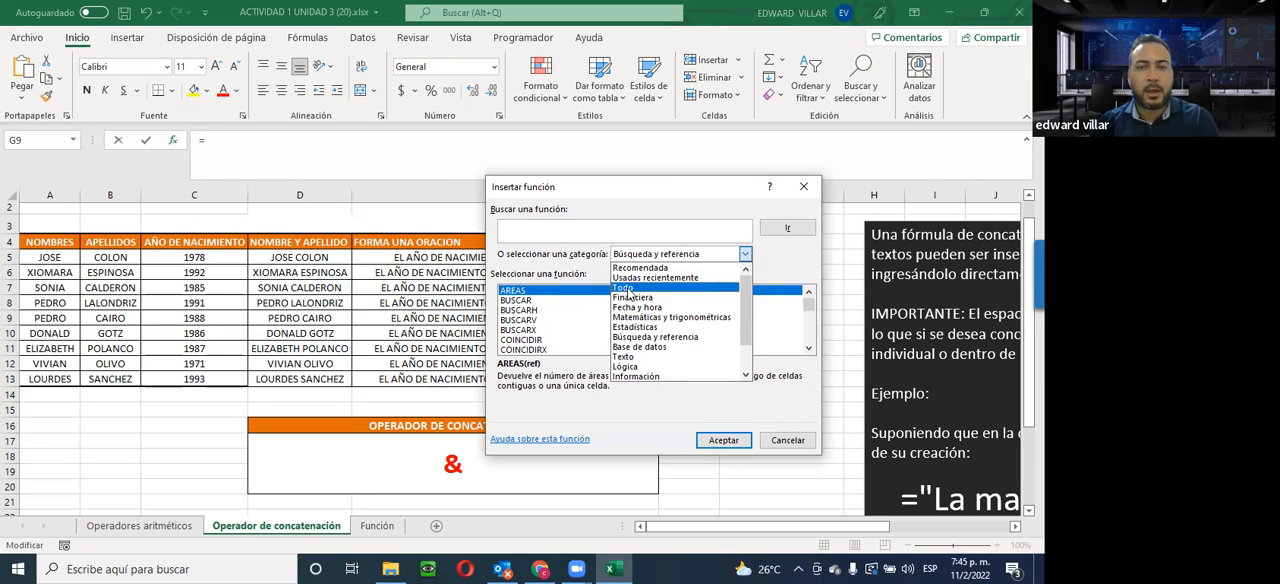
pyautogui.click(628, 288)
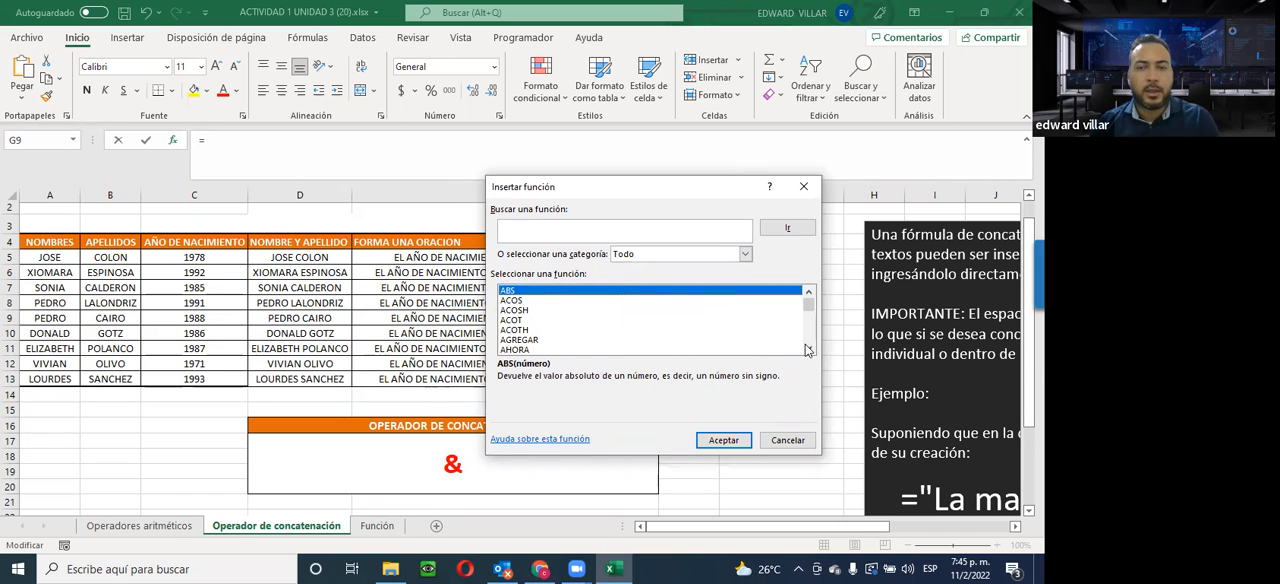
# Browse the full alphabetical function list and read the description of CANTIDAD.RECIBIDA
pyautogui.click(809, 348)
pyautogui.click(809, 348)
pyautogui.click(809, 348)
pyautogui.click(809, 348)
pyautogui.click(809, 348)
pyautogui.click(809, 348)
pyautogui.click(809, 348)
pyautogui.click(809, 348)
pyautogui.click(809, 348)
pyautogui.click(809, 348)
pyautogui.click(809, 348)
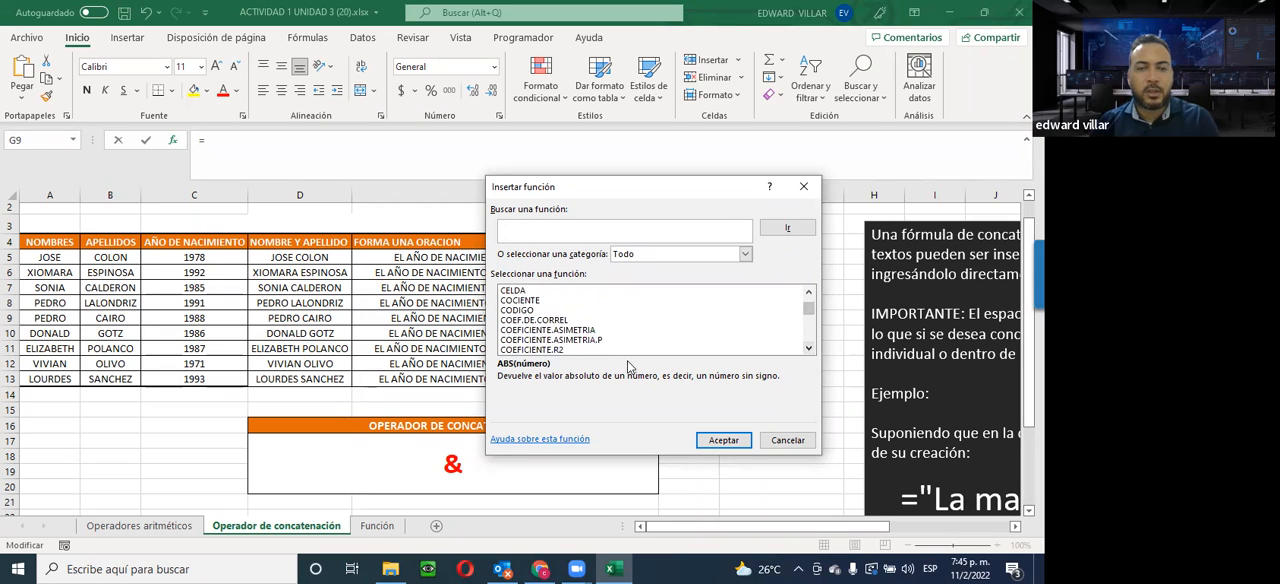
pyautogui.scroll(2, 541, 320)
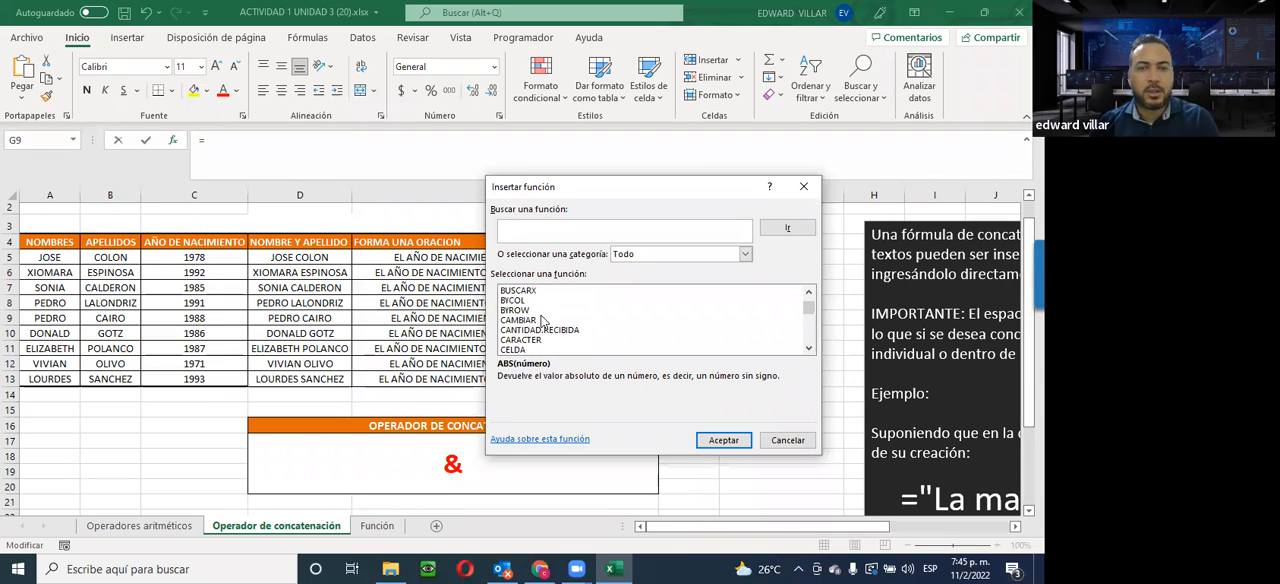
pyautogui.click(514, 333)
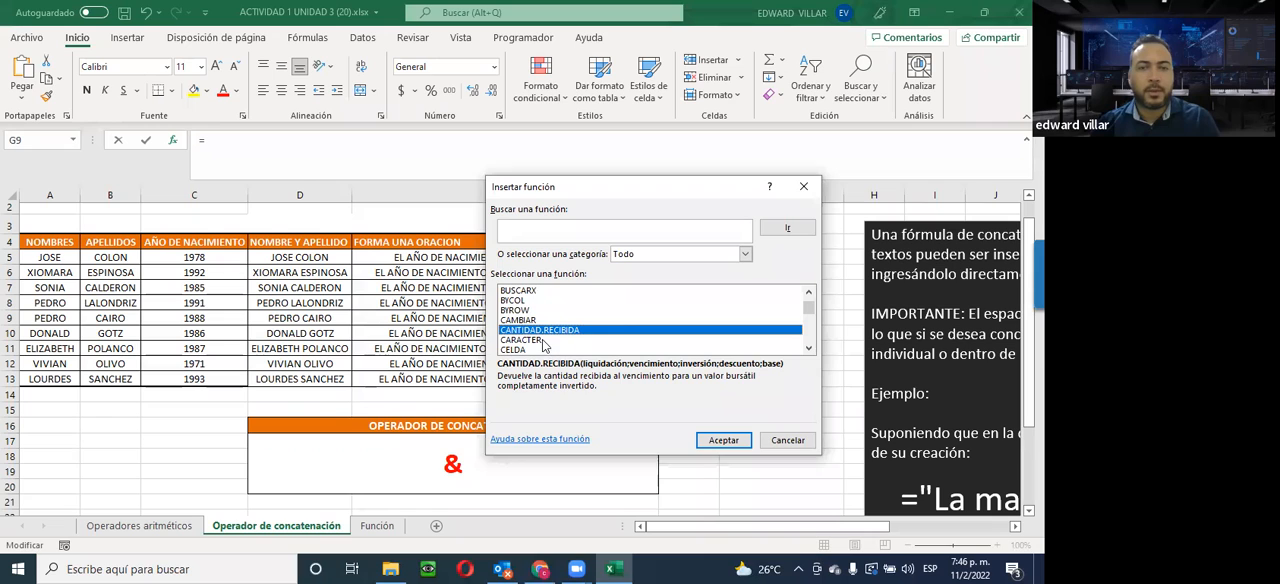
# Choose CONCATENAR from the full function list and open its arguments for cell G9
pyautogui.scroll(-1, 545, 345)
pyautogui.scroll(-2, 516, 345)
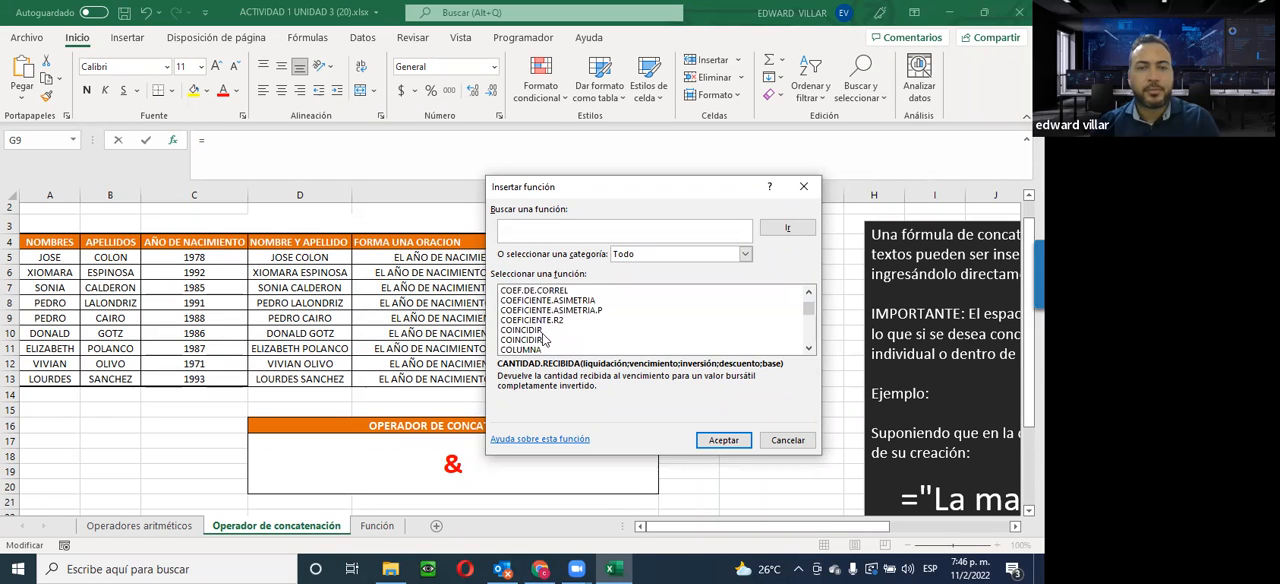
pyautogui.scroll(-3, 545, 340)
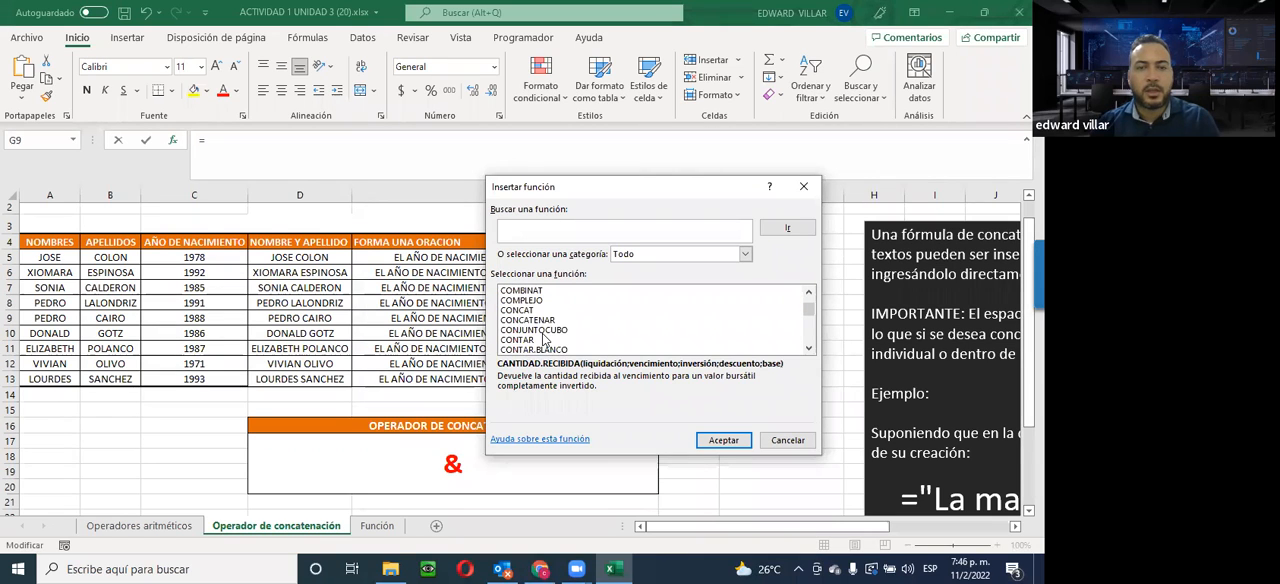
pyautogui.click(528, 320)
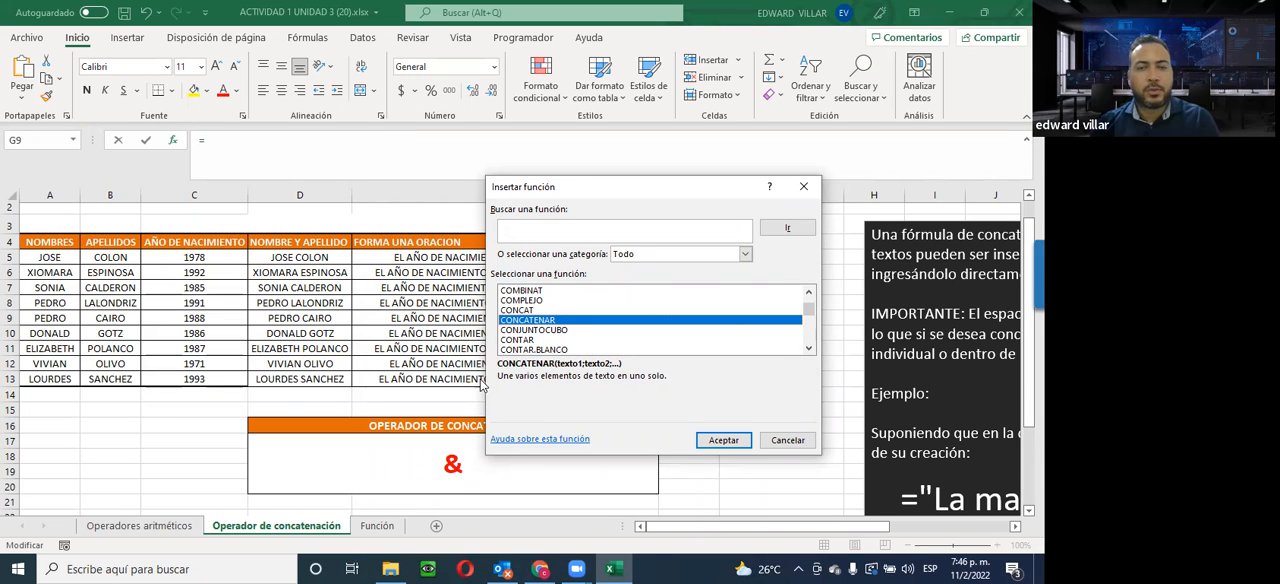
pyautogui.click(720, 445)
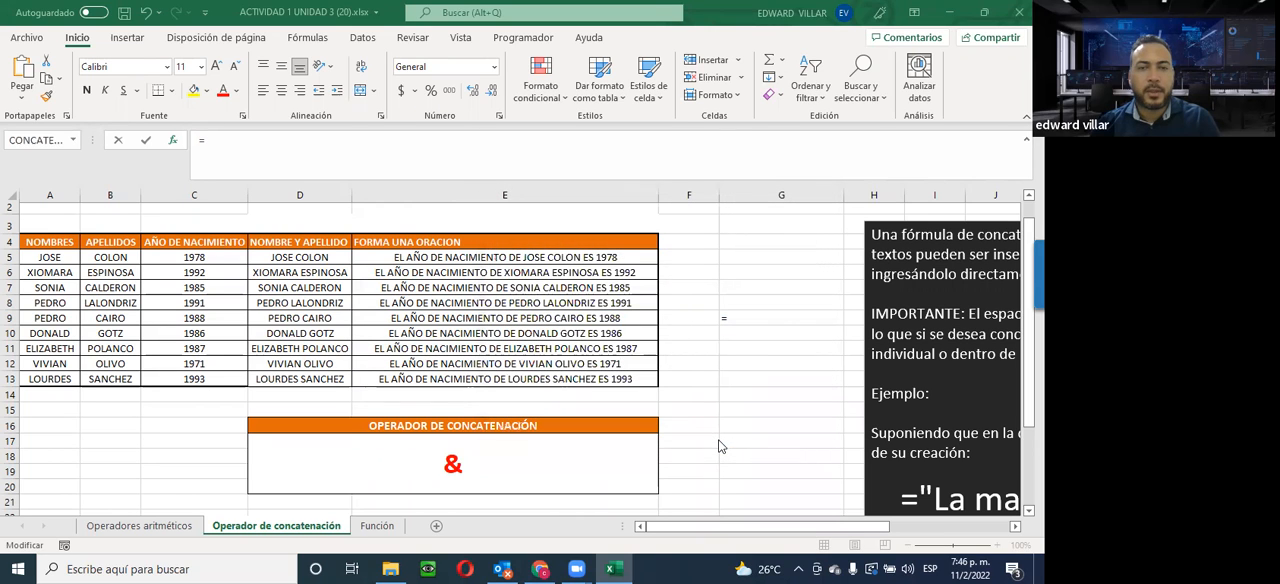
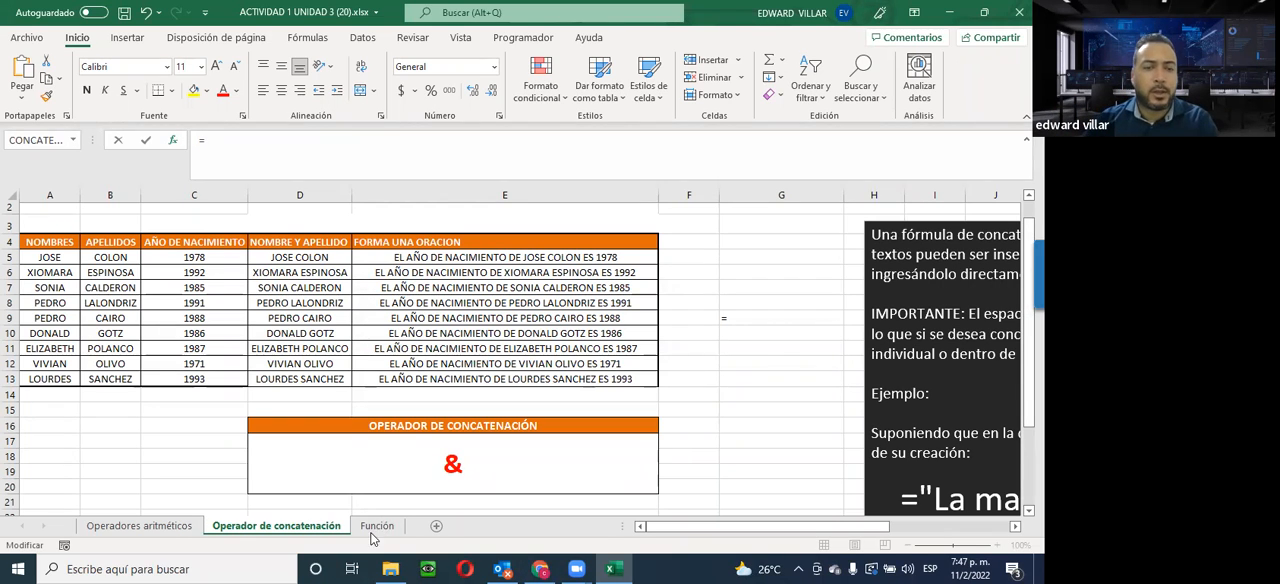
# Bring the CONCATENAR arguments dialog back into view and reveal its text arguments through Texto5
pyautogui.click(620, 567)
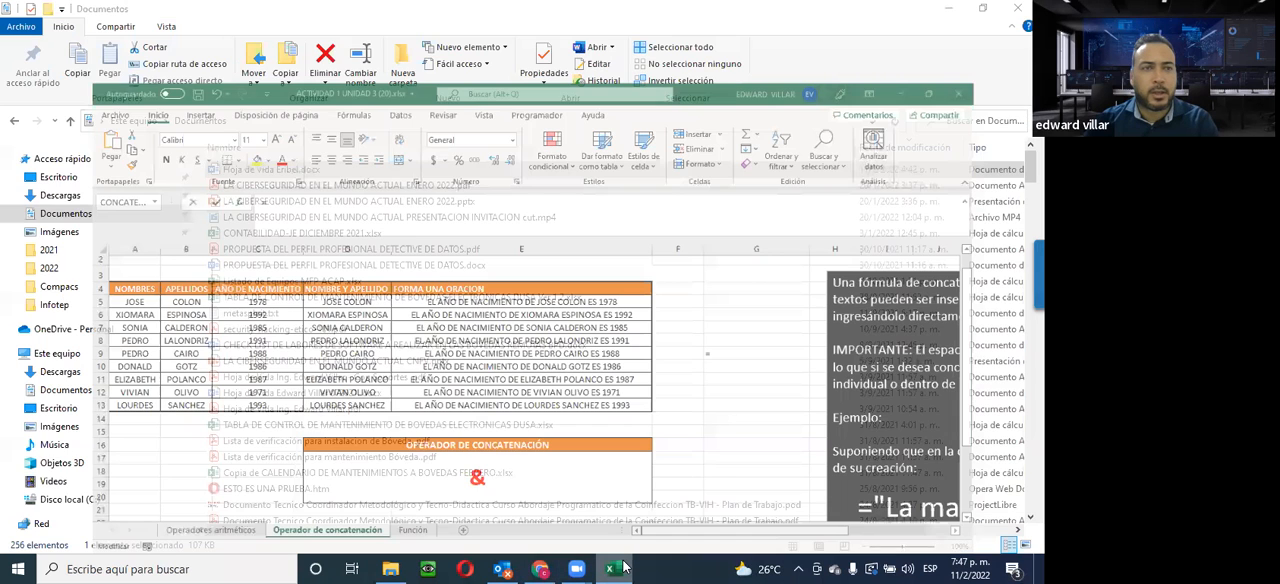
pyautogui.click(620, 567)
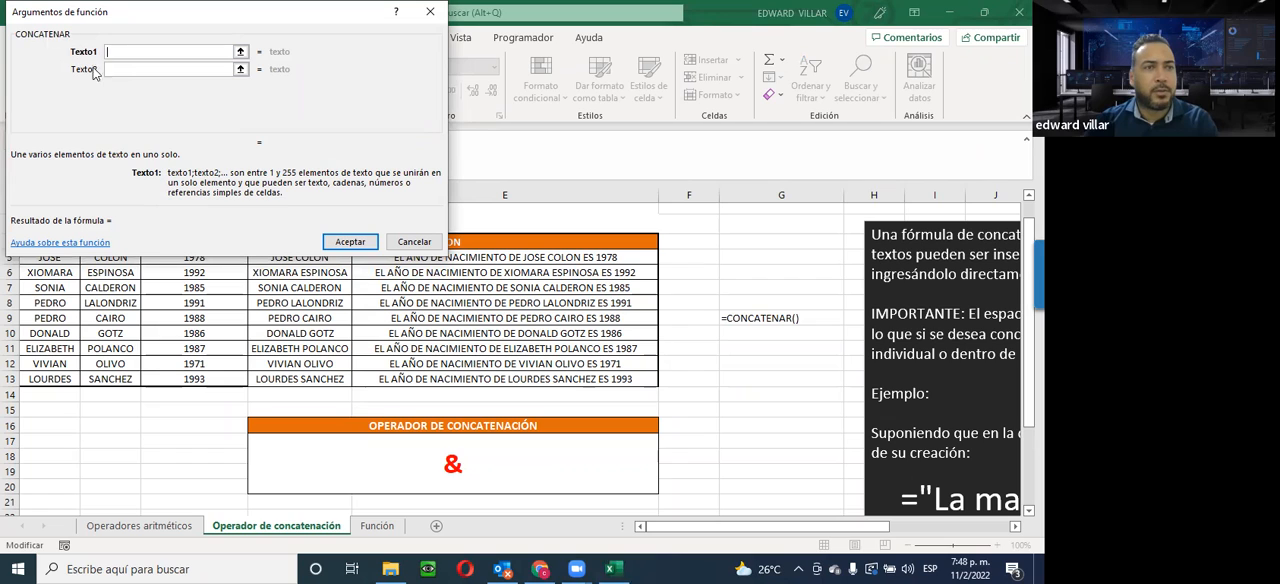
pyautogui.click(113, 69)
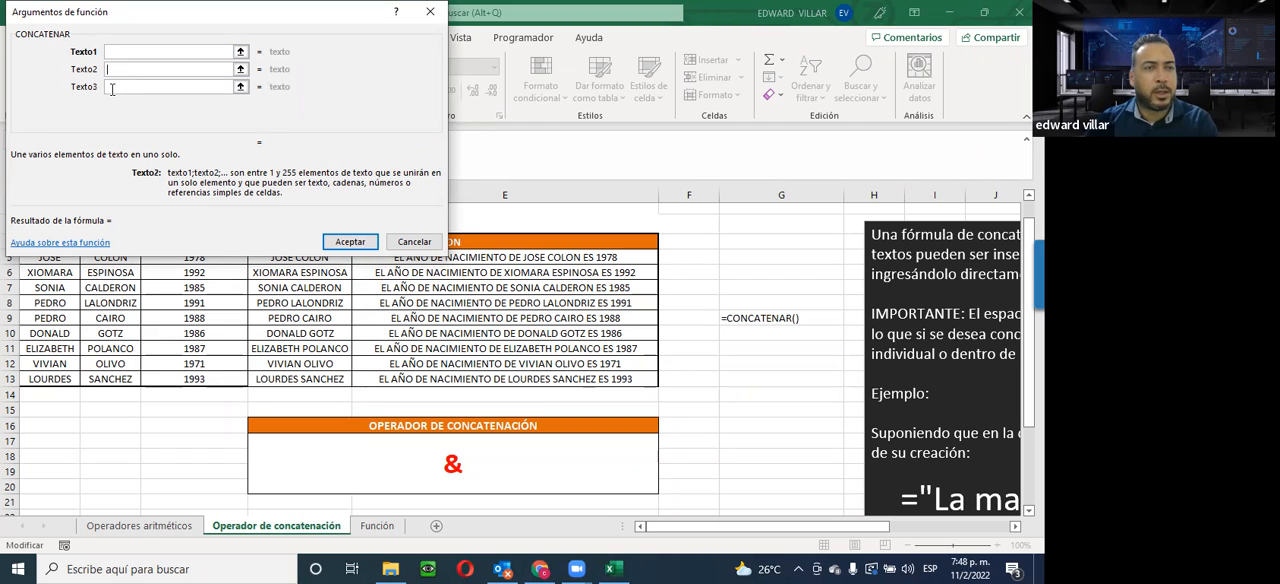
pyautogui.click(113, 88)
pyautogui.click(113, 104)
pyautogui.click(110, 122)
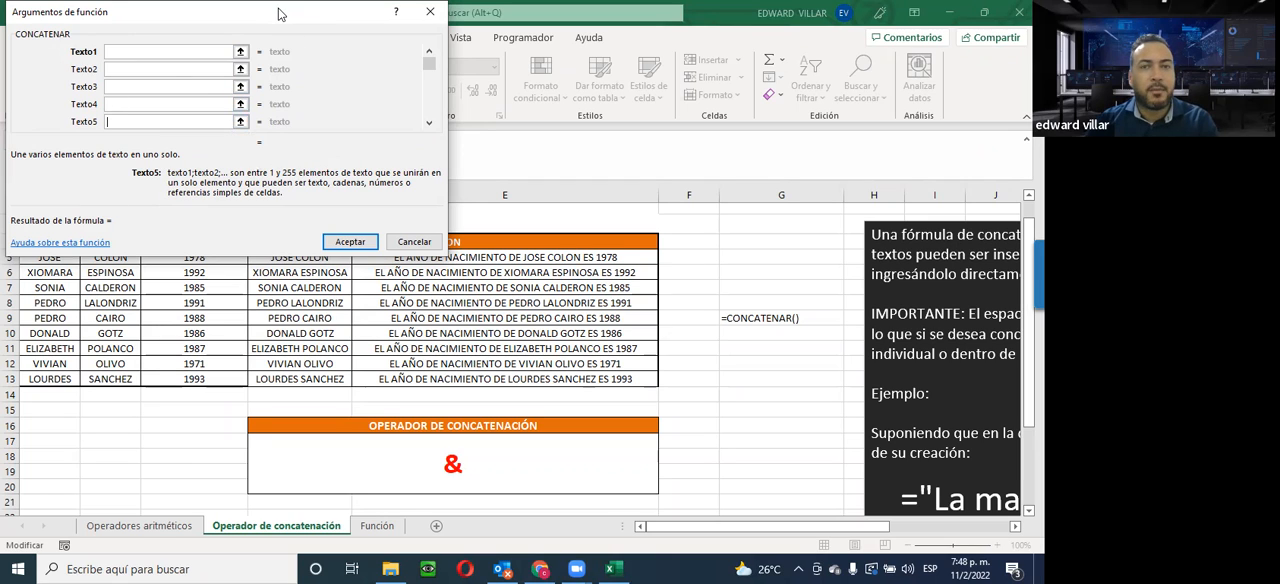
# Move the arguments dialog clear of the table, and set Texto1 to D5 and Texto2 to a space
pyautogui.moveTo(280, 15); pyautogui.dragTo(873, 11)
pyautogui.click(715, 50)
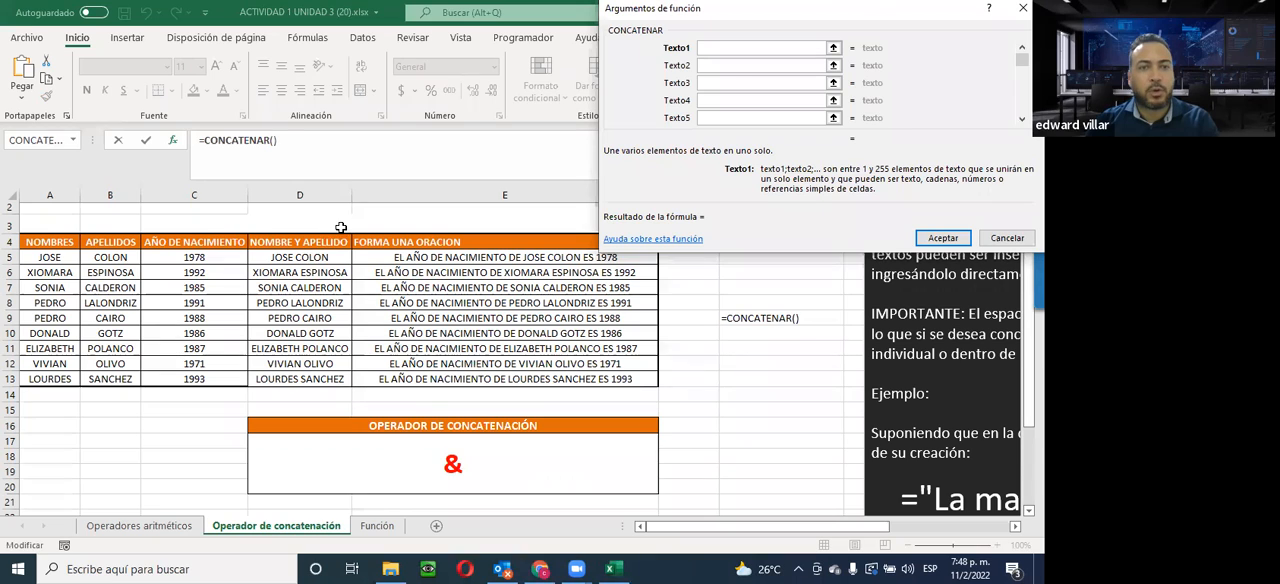
pyautogui.click(309, 257)
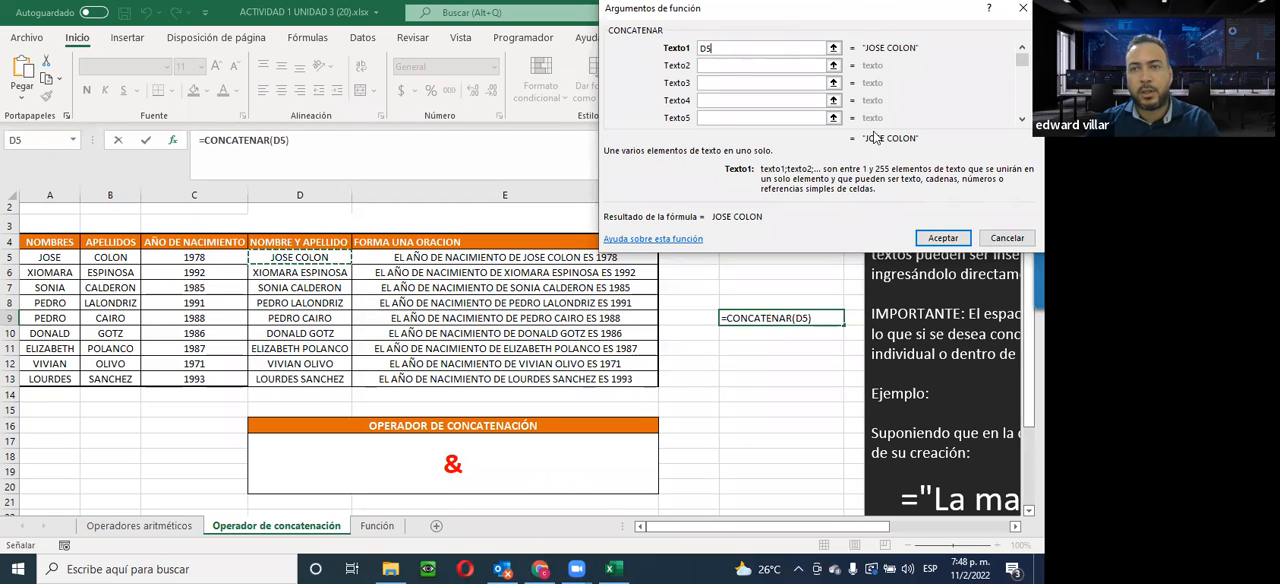
pyautogui.click(716, 65)
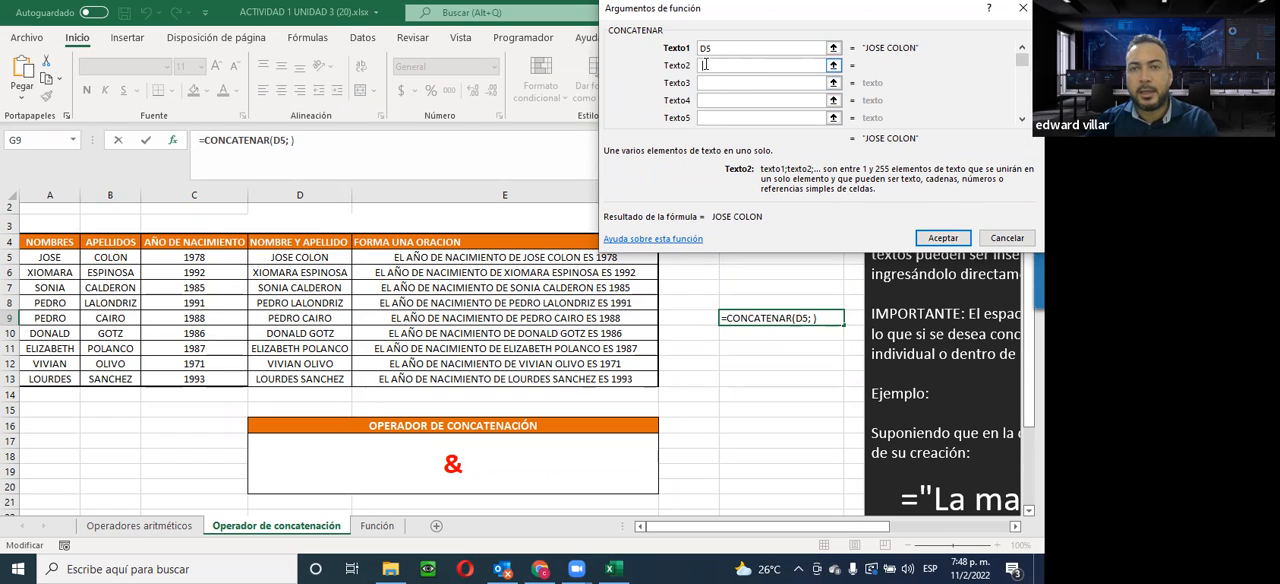
pyautogui.click(709, 82)
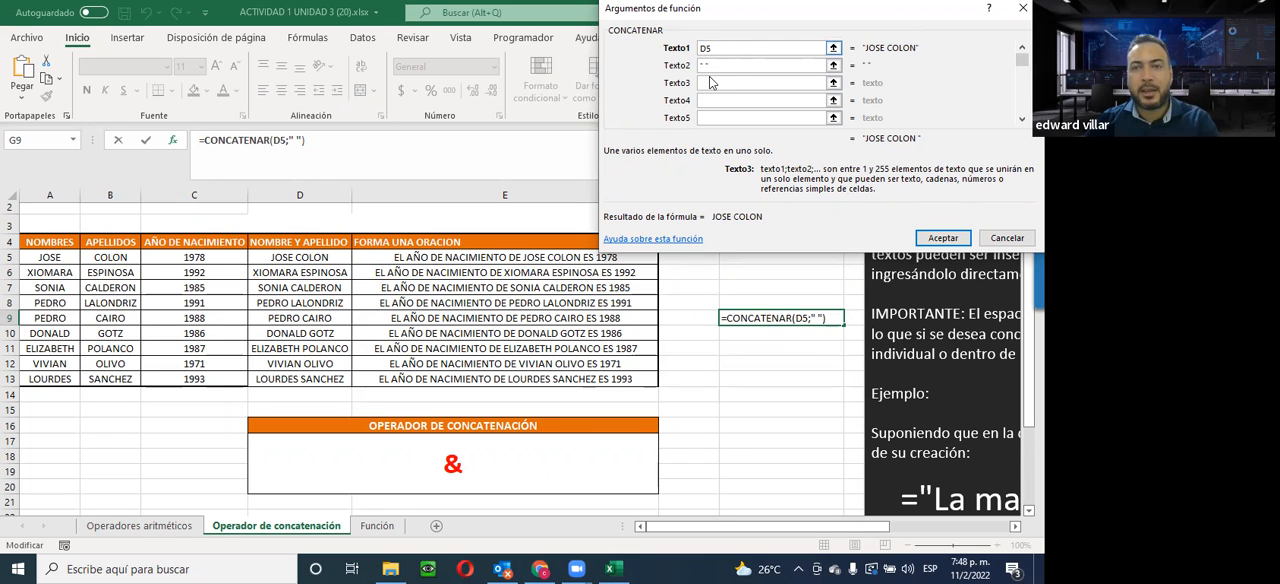
# Set Texto3 to cell C5 of the Operadores aritméticos sheet and insert the CONCATENAR formula in G9
pyautogui.click(130, 528)
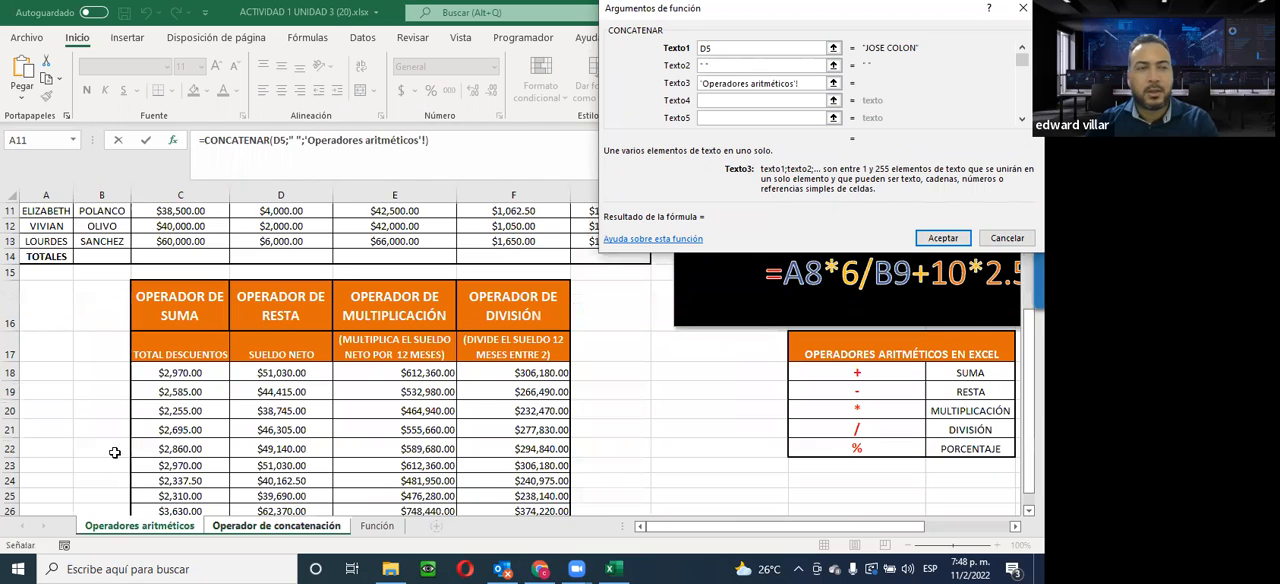
pyautogui.scroll(3, 112, 443)
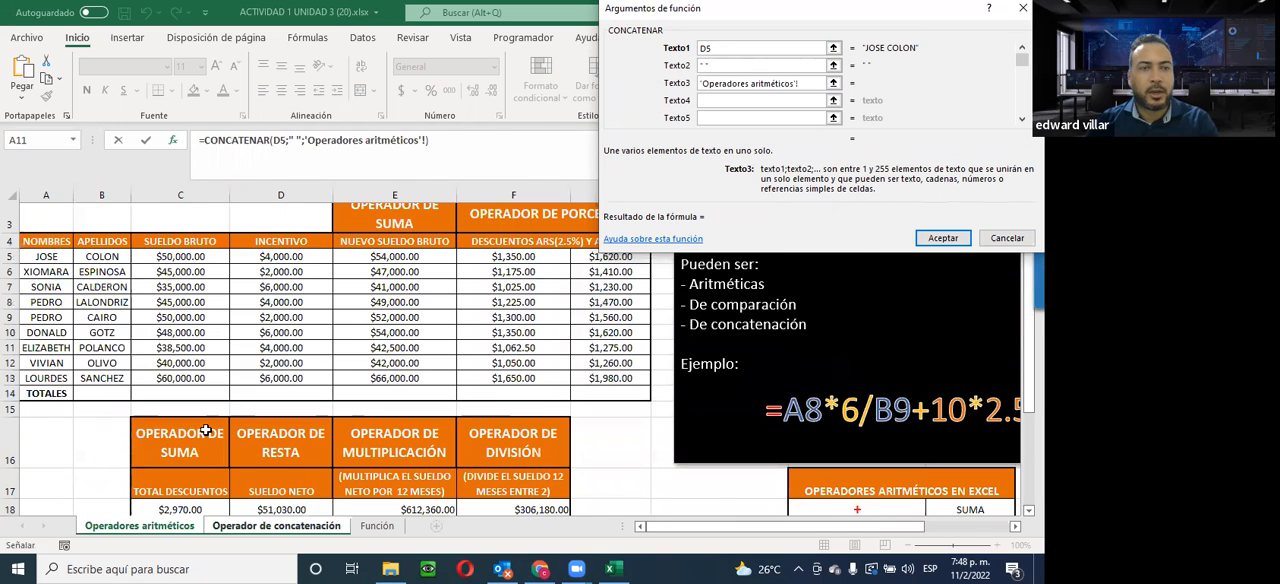
pyautogui.click(186, 258)
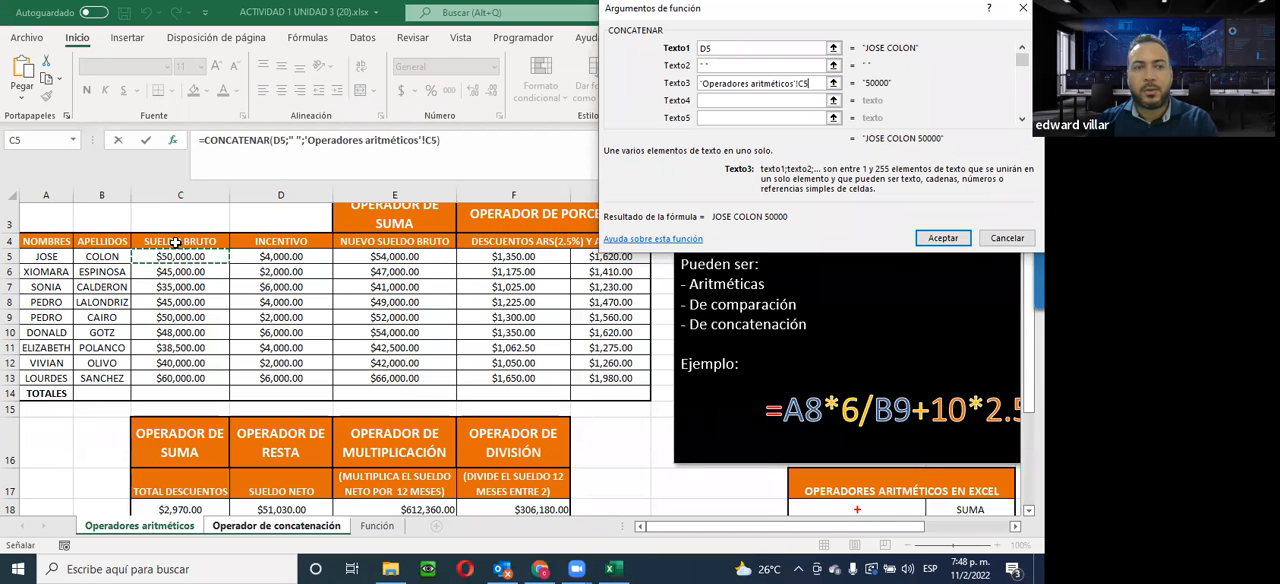
pyautogui.click(721, 100)
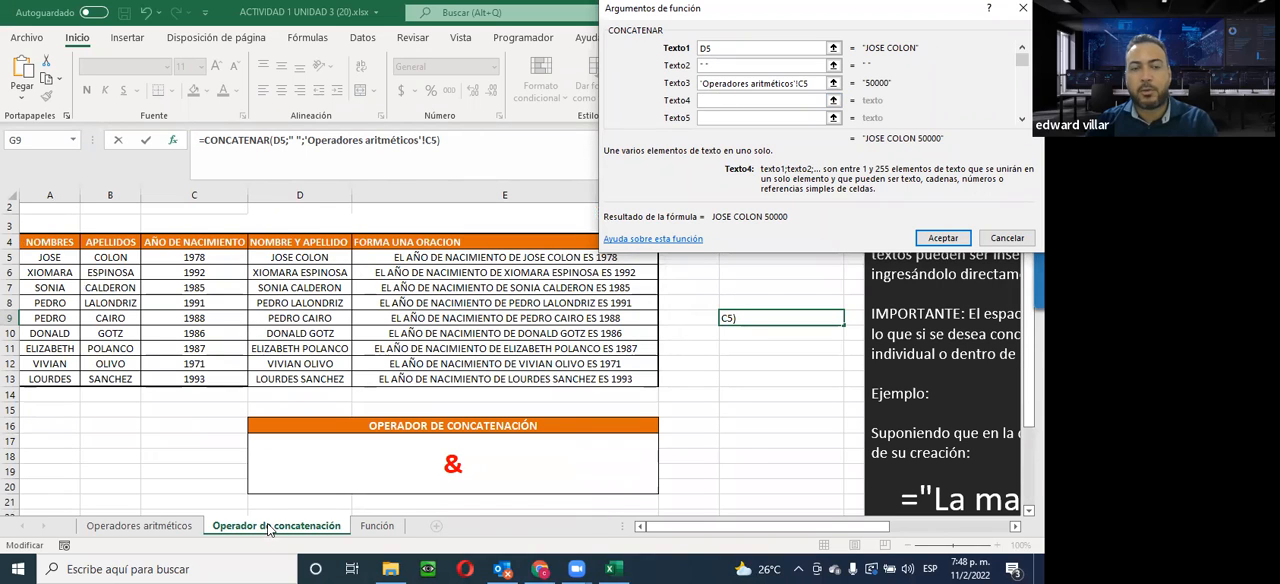
pyautogui.click(706, 82)
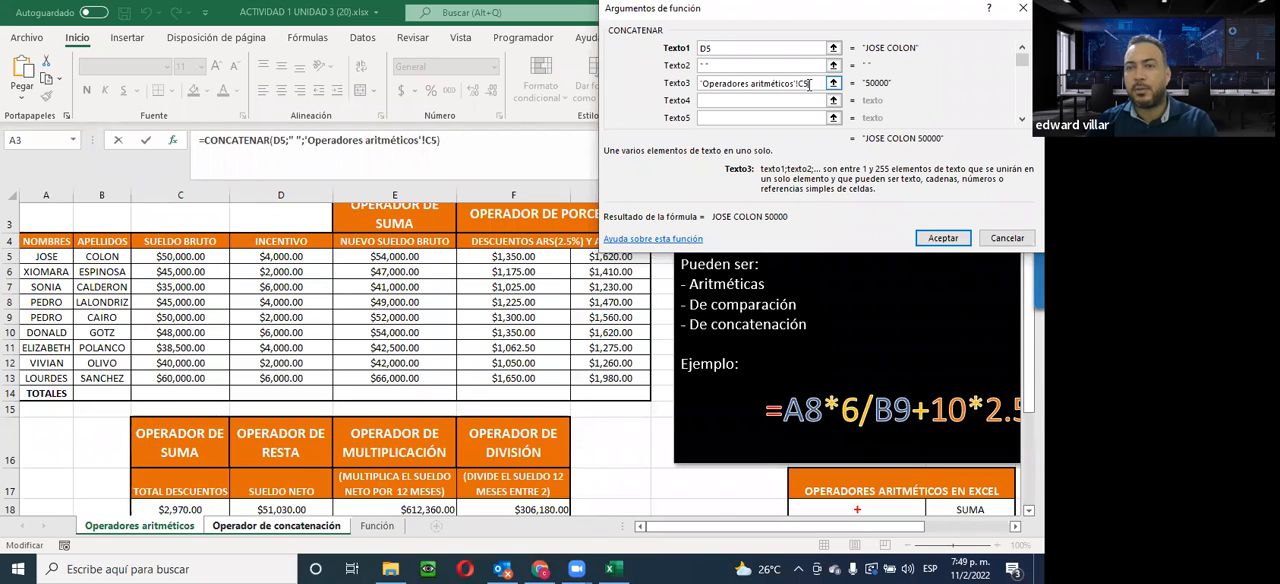
pyautogui.click(935, 238)
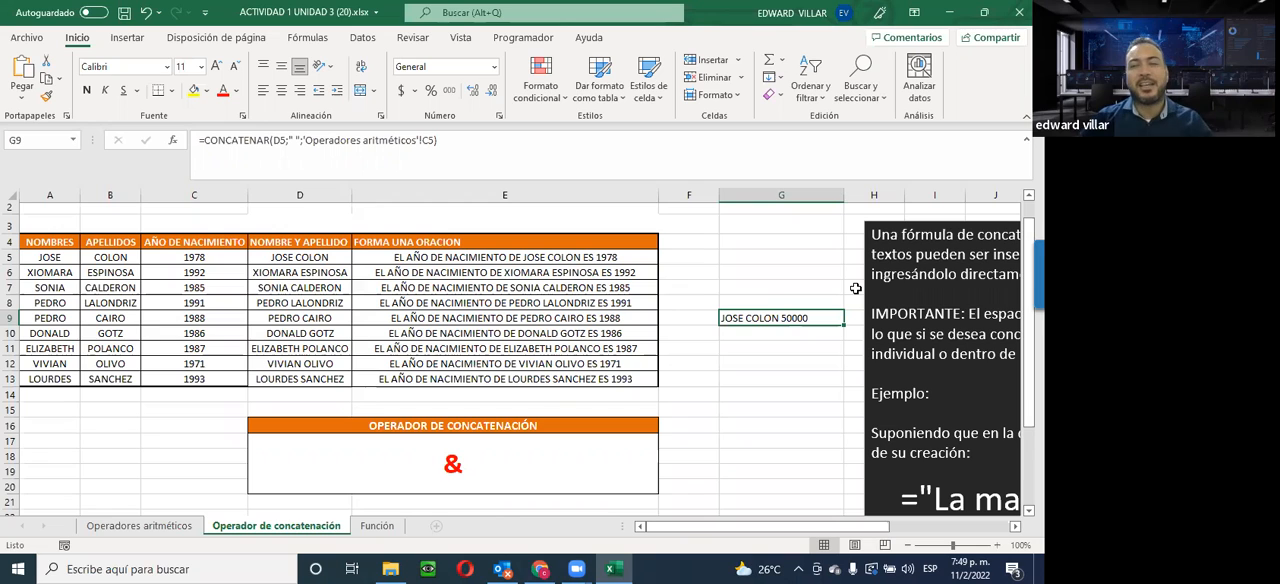
# Delete the CONCATENAR formula from cell G9
pyautogui.click(760, 303)
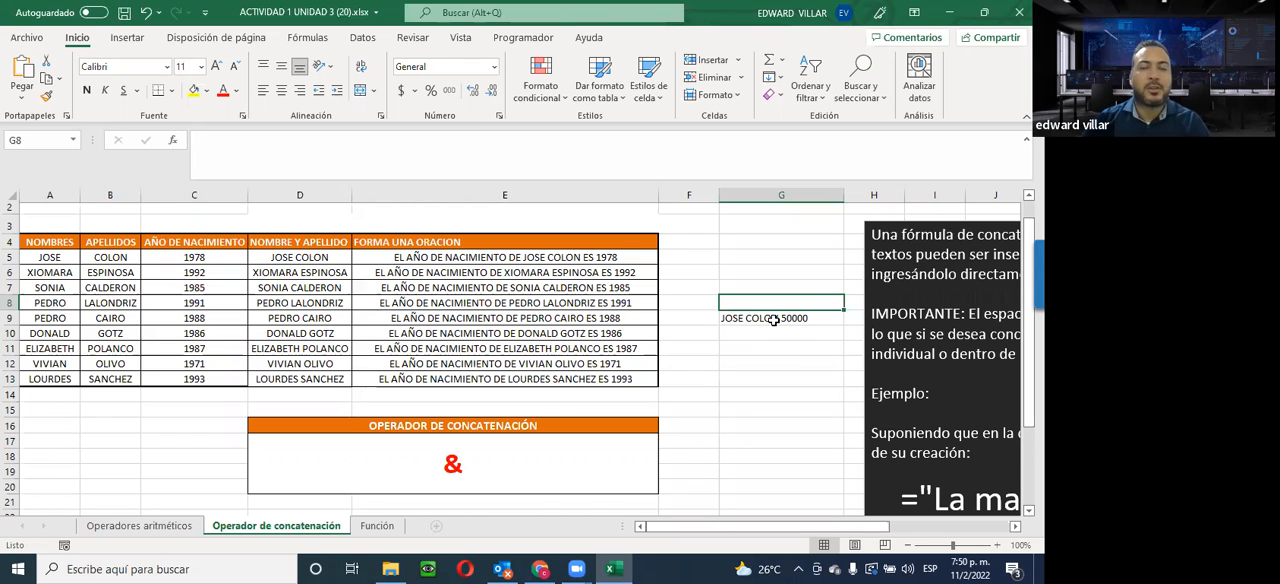
pyautogui.click(773, 320)
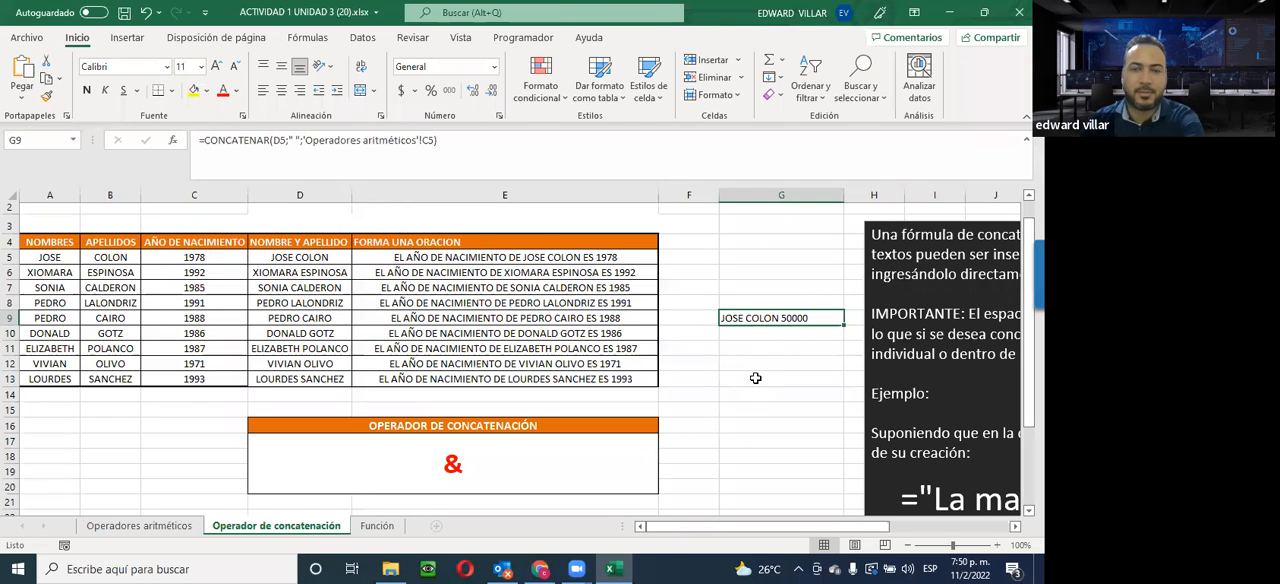
pyautogui.press('Delete')
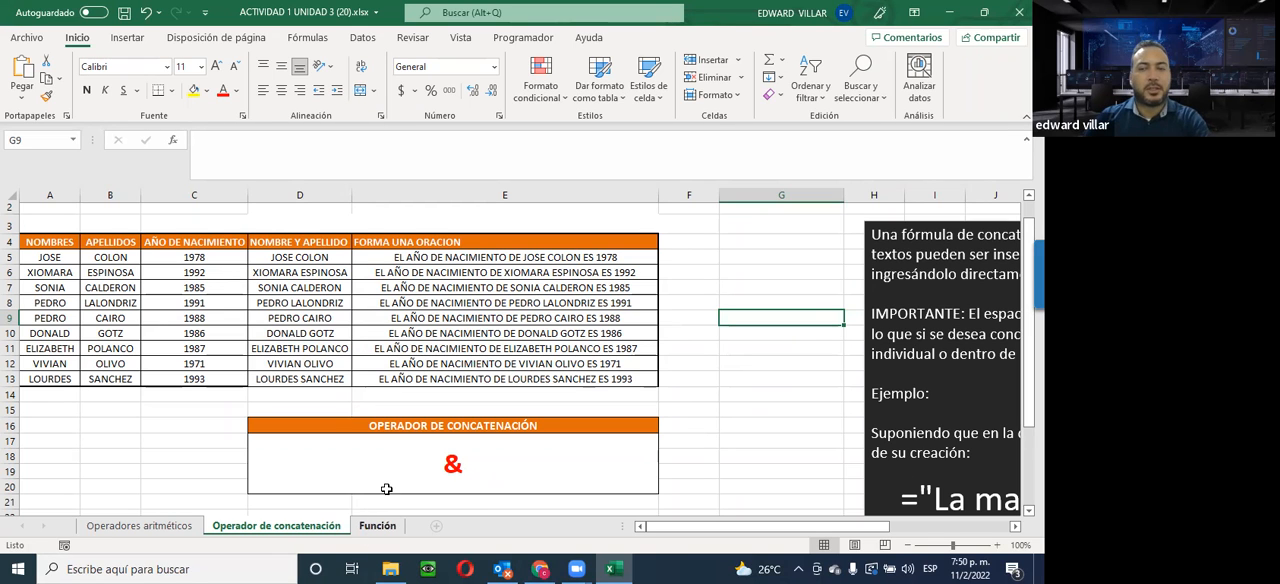
# Open the Función sheet and examine its salary table and the notes on function syntax and arguments
pyautogui.click(375, 526)
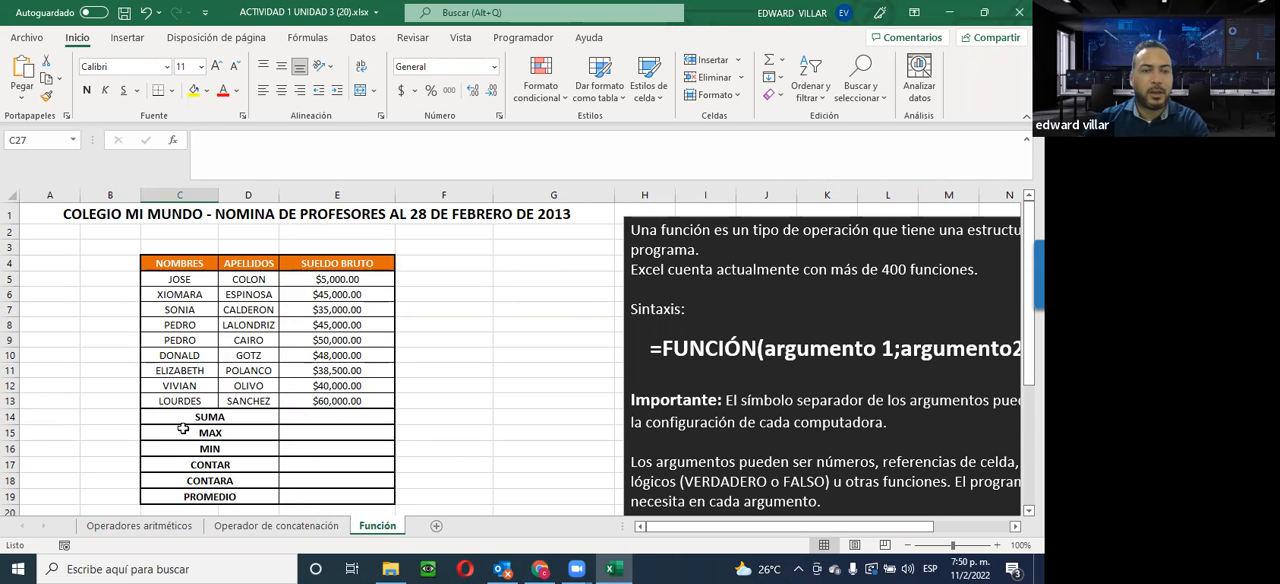
pyautogui.scroll(-2, 572, 442)
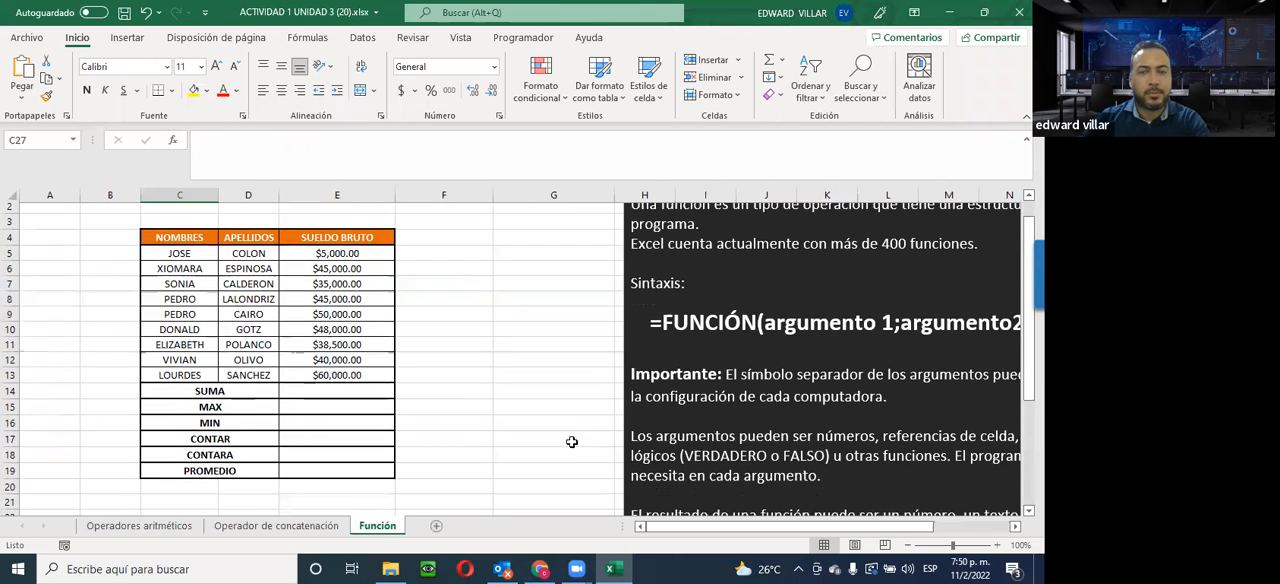
pyautogui.scroll(2, 572, 440)
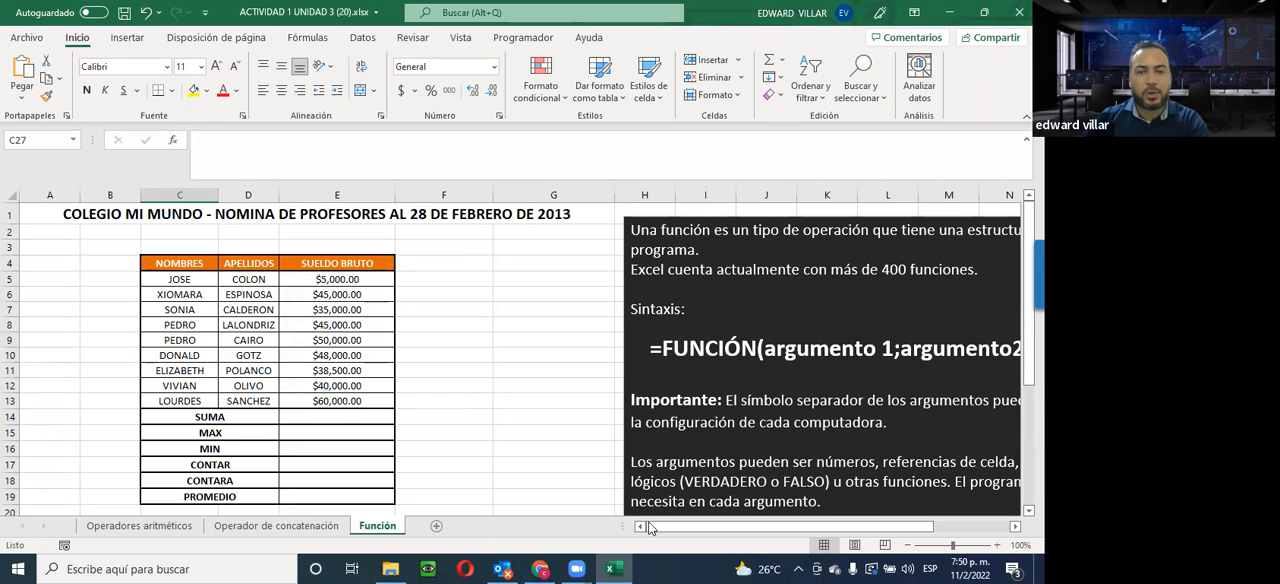
pyautogui.moveTo(698, 528); pyautogui.dragTo(768, 528)
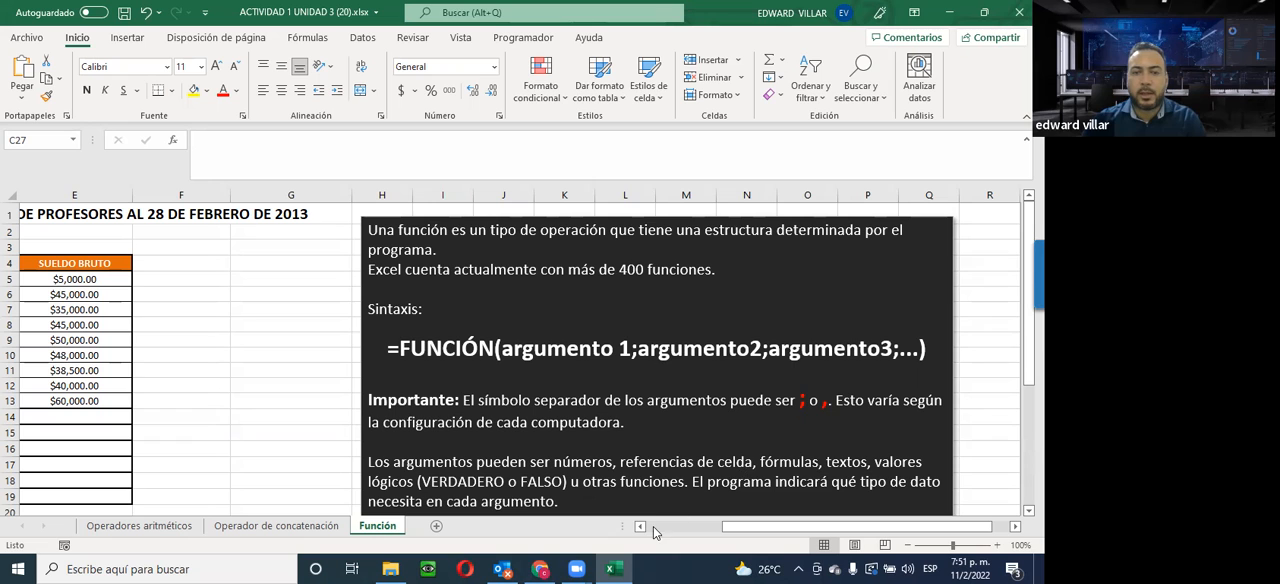
pyautogui.moveTo(766, 527); pyautogui.dragTo(648, 531)
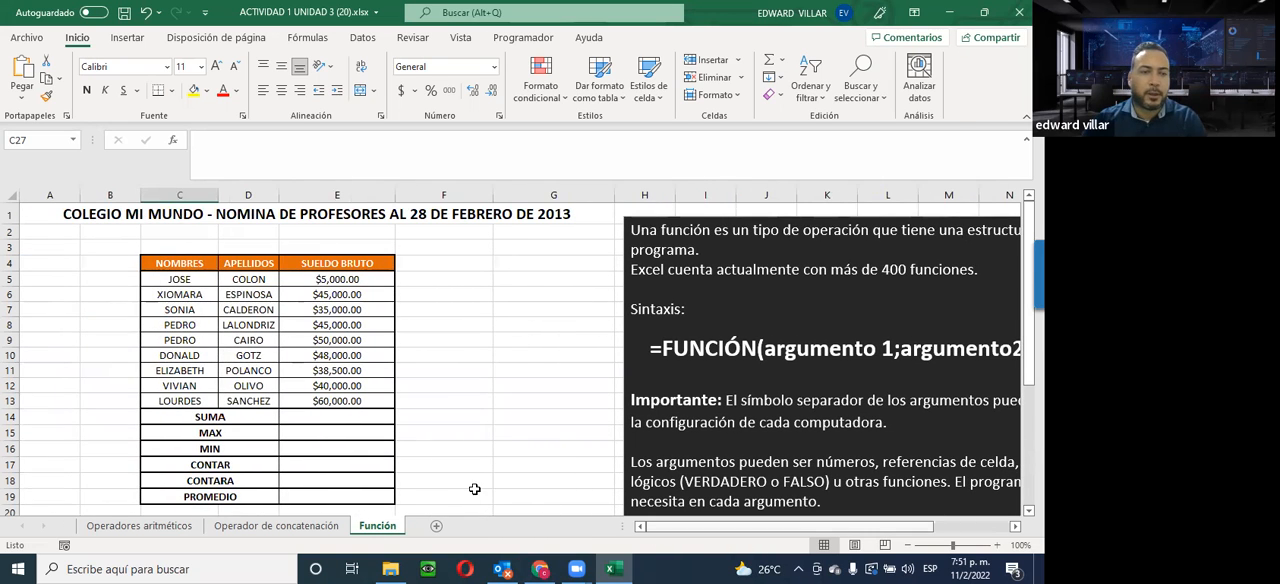
# Total the gross salaries E5:E13 in the SUMA row with AutoSum, and clear the result from E14
pyautogui.click(189, 418)
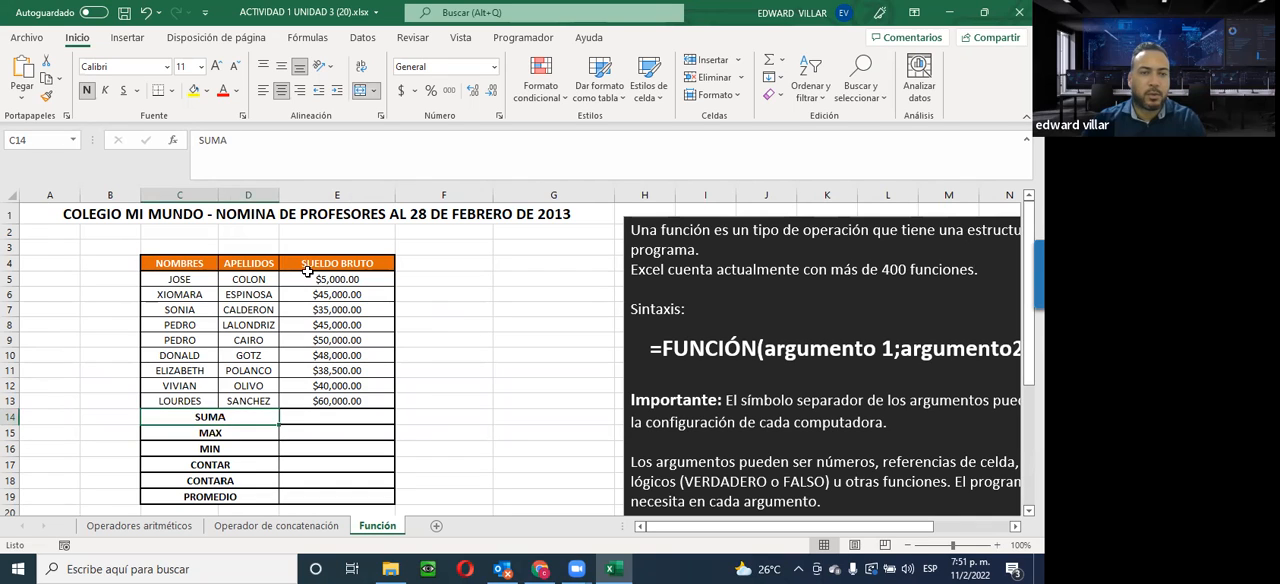
pyautogui.click(331, 415)
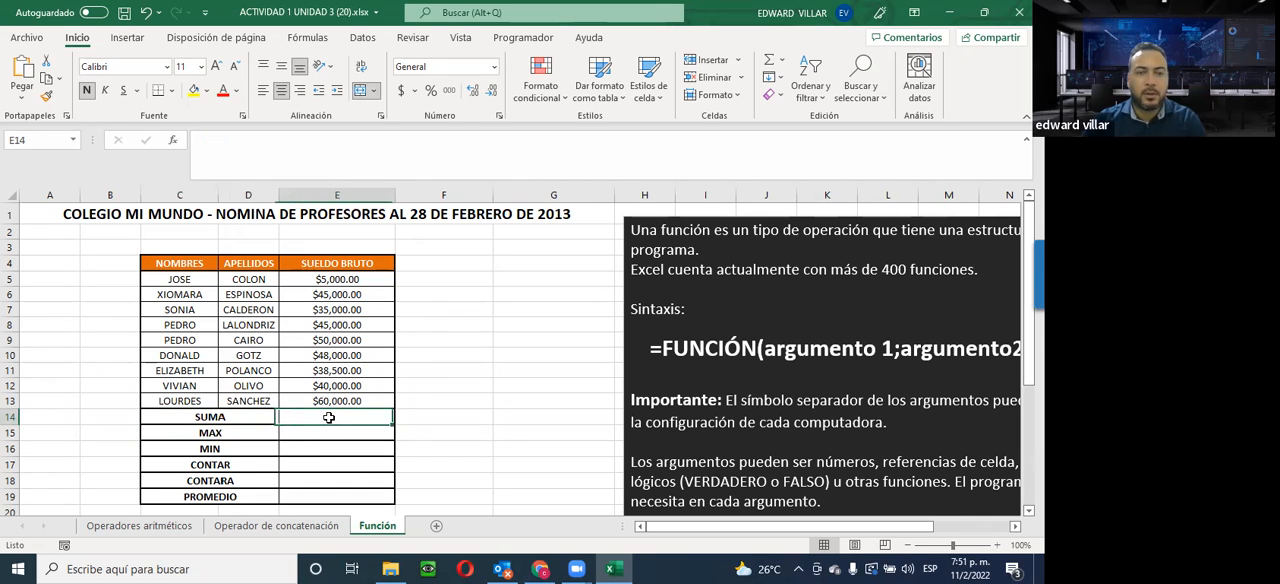
pyautogui.click(205, 415)
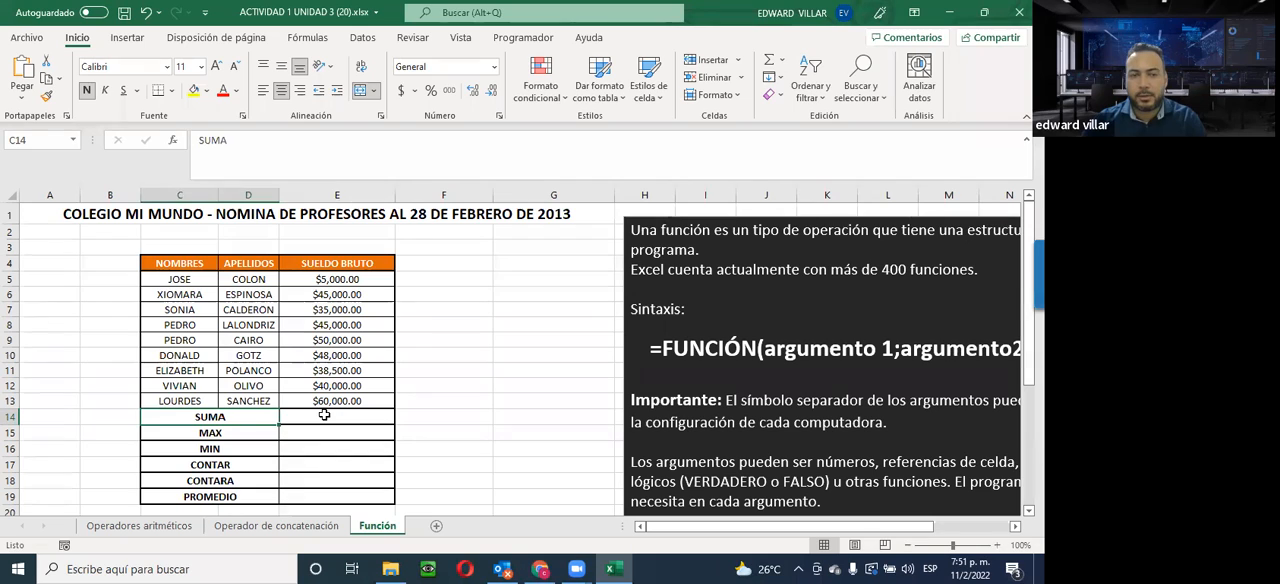
pyautogui.click(324, 414)
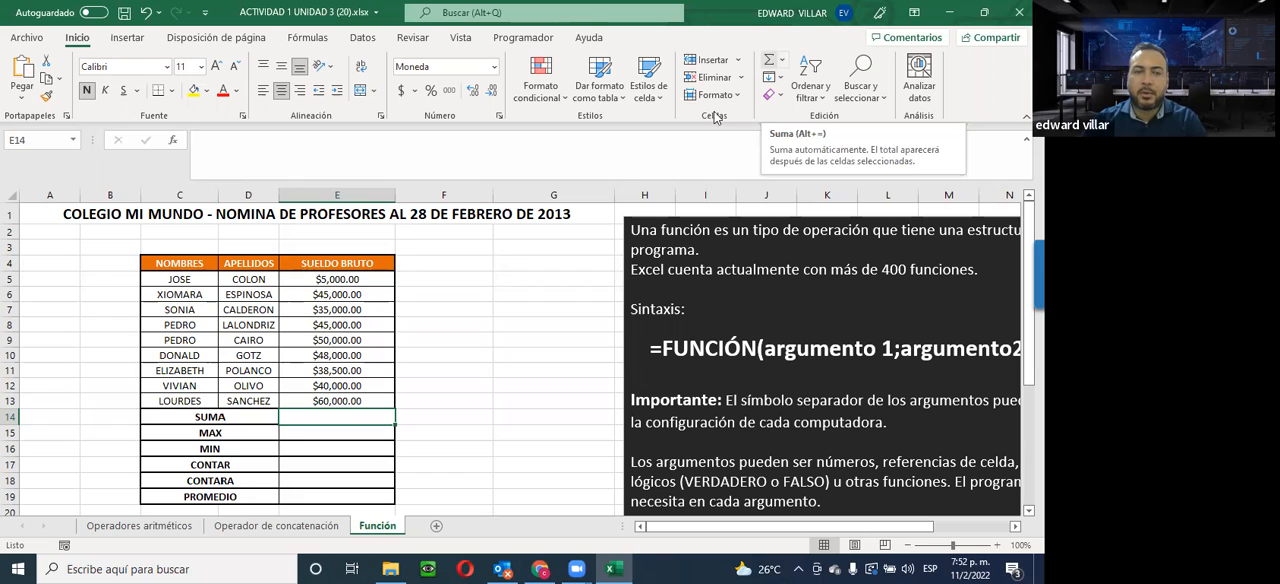
pyautogui.click(340, 280)
pyautogui.moveTo(343, 315); pyautogui.dragTo(319, 415)
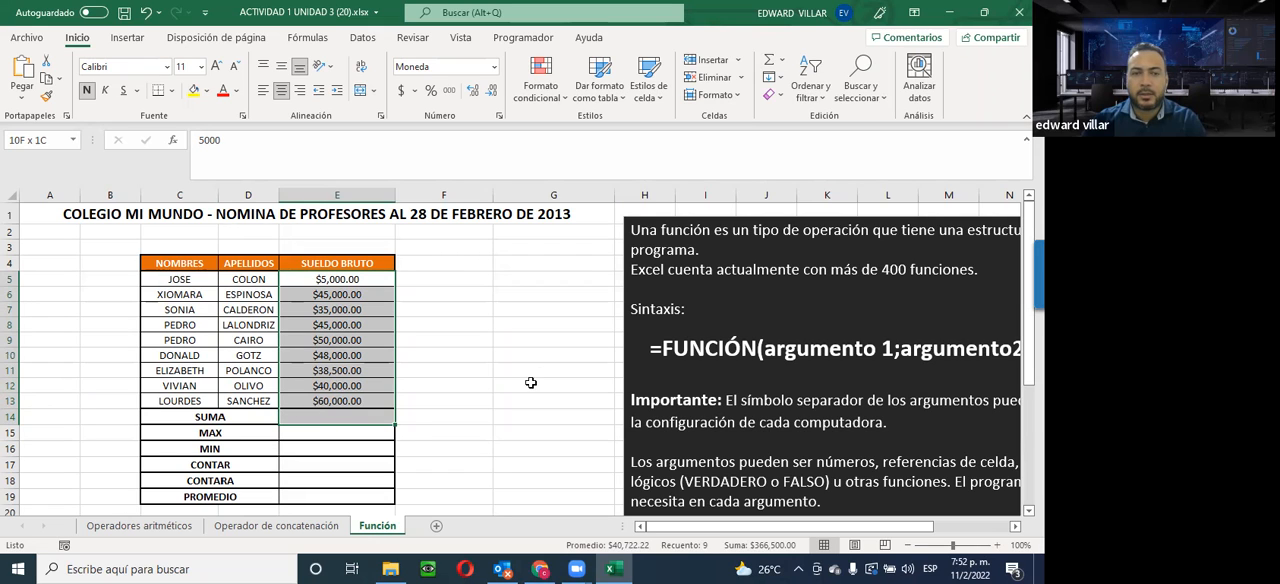
pyautogui.click(768, 64)
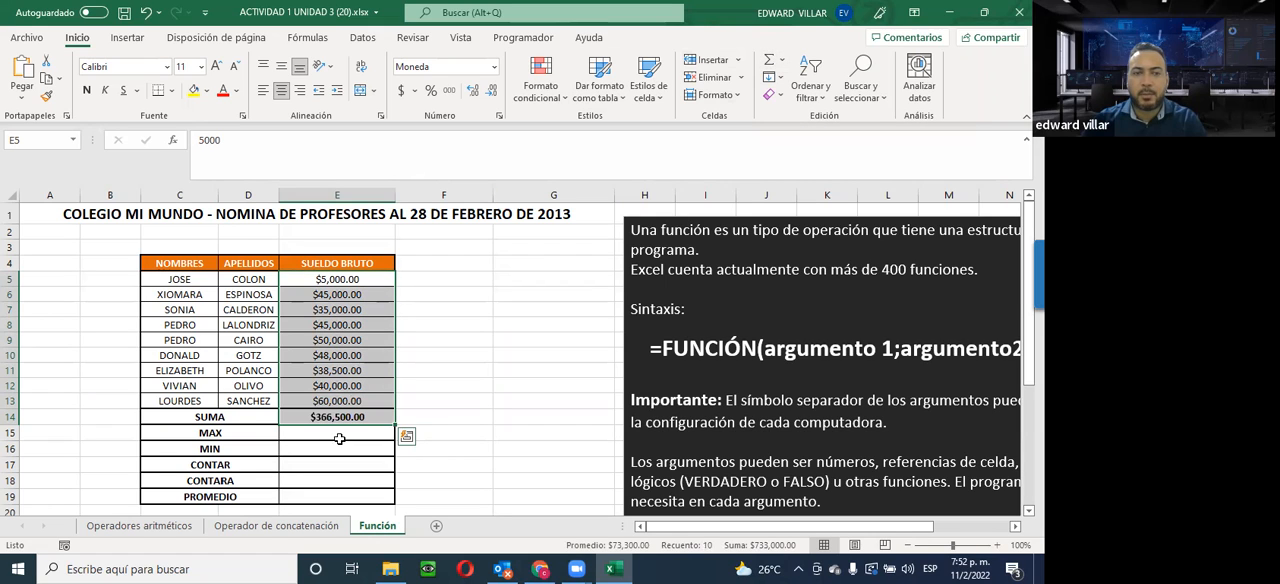
pyautogui.click(318, 415)
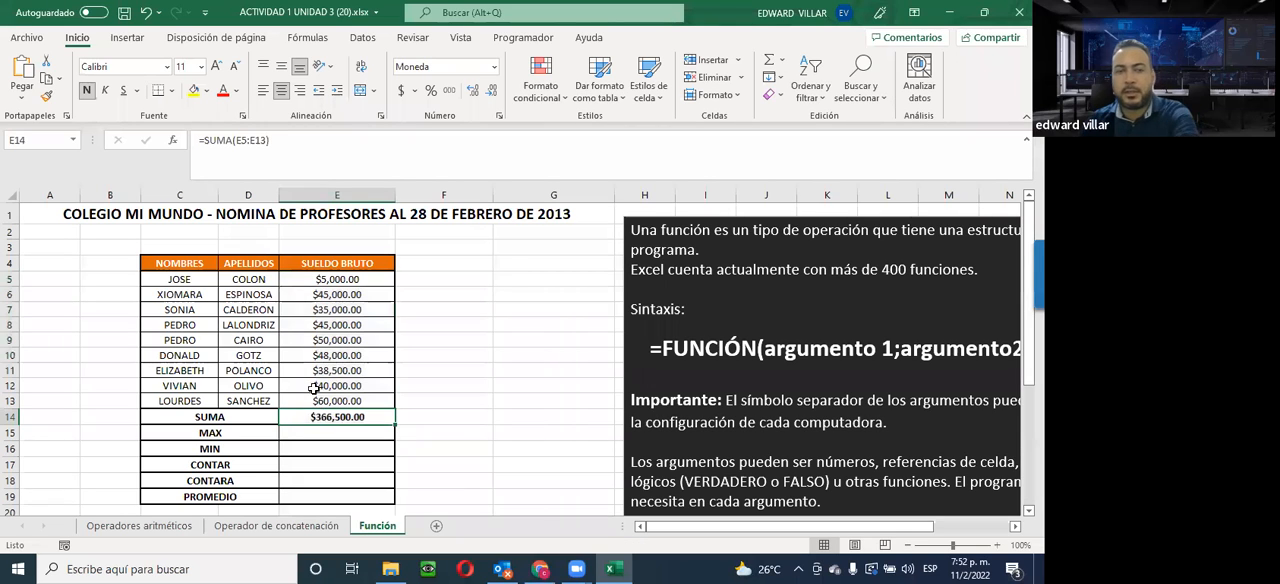
pyautogui.press('Delete')
# Search the function library for SUM and insert SUMA in cell E14 with the range E5:E13 as its argument
pyautogui.click(172, 140)
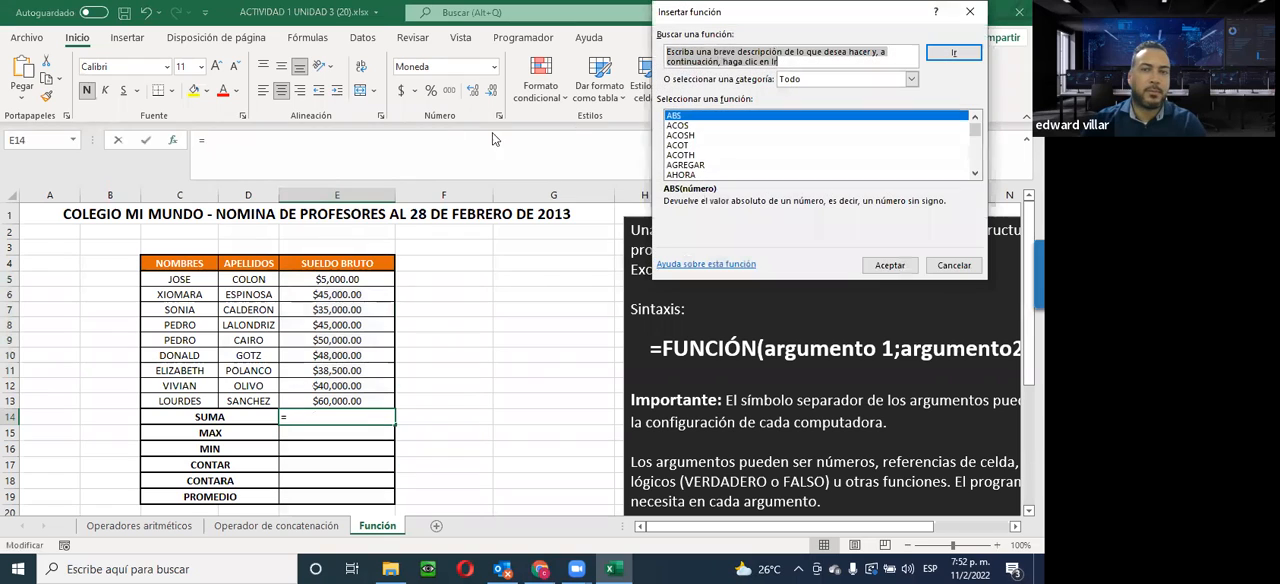
pyautogui.write('SUM')
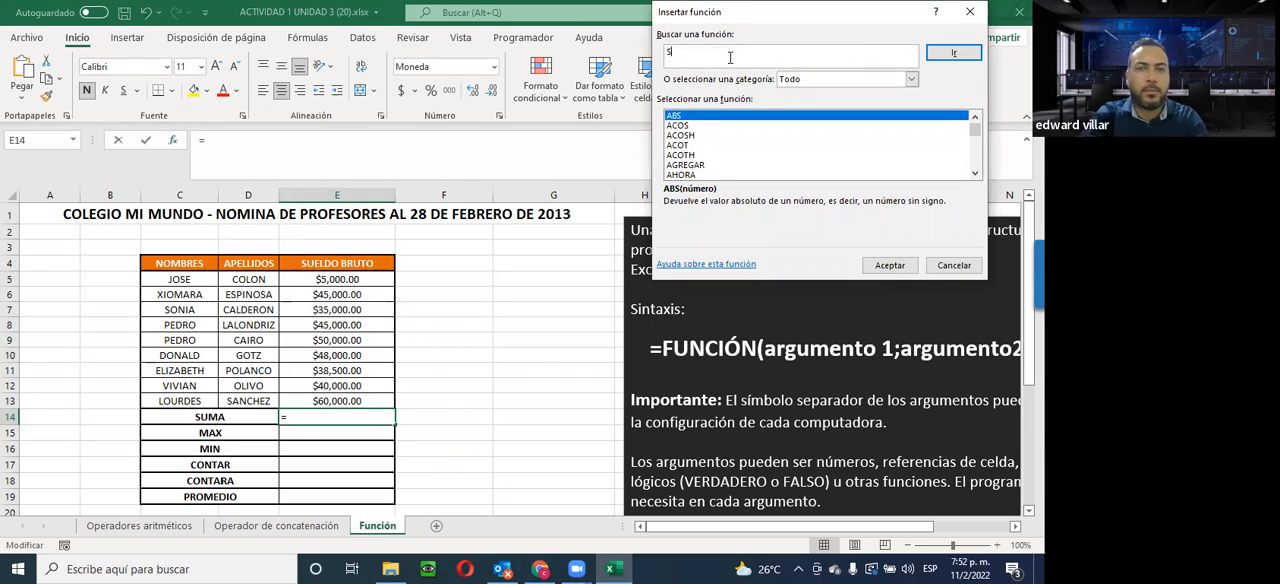
pyautogui.click(963, 53)
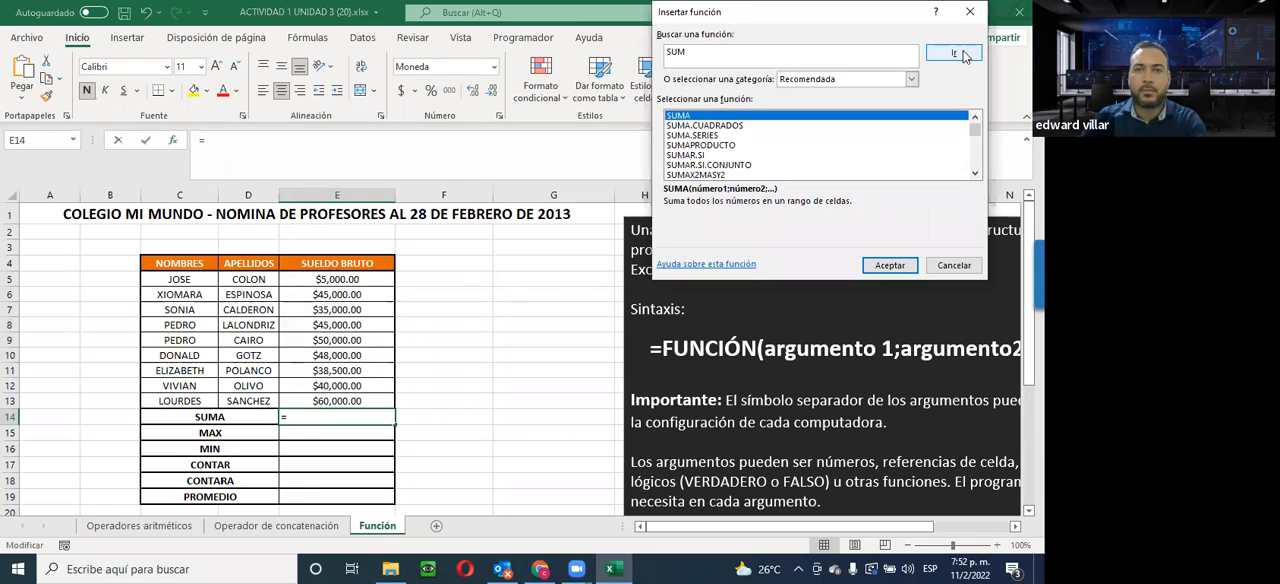
pyautogui.click(698, 134)
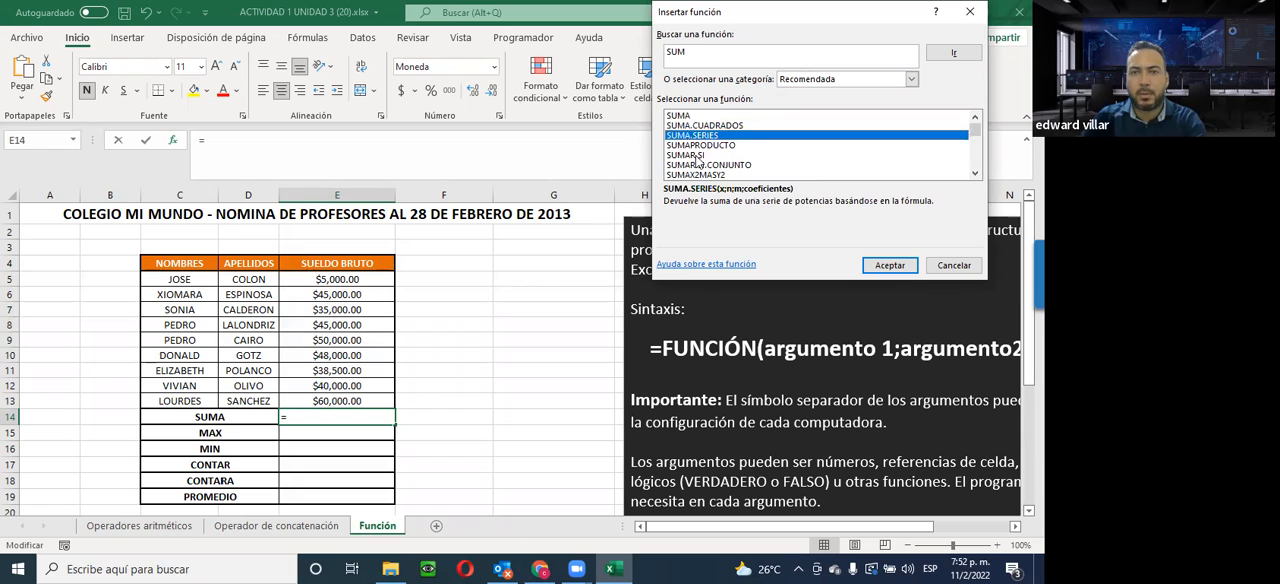
pyautogui.click(697, 156)
pyautogui.click(695, 167)
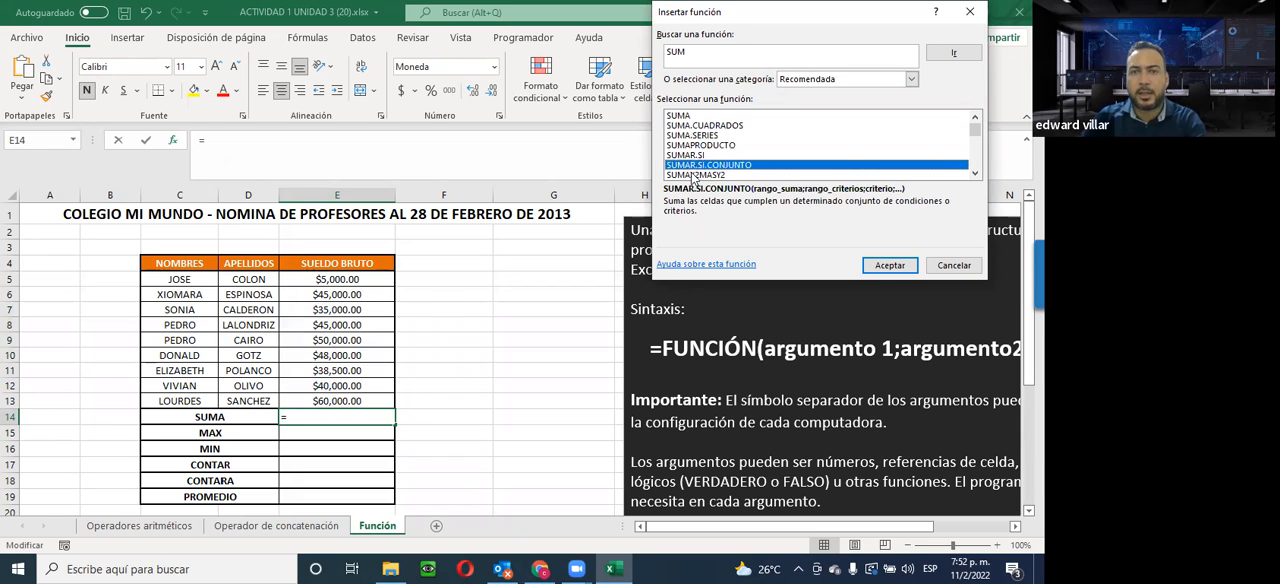
pyautogui.click(680, 116)
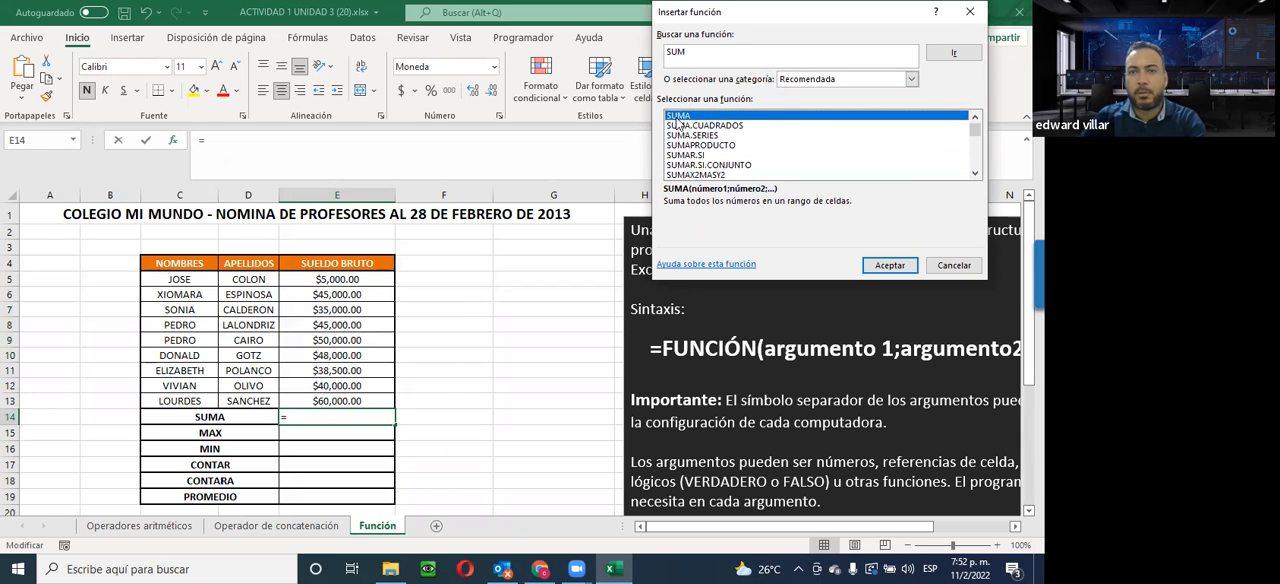
pyautogui.click(889, 265)
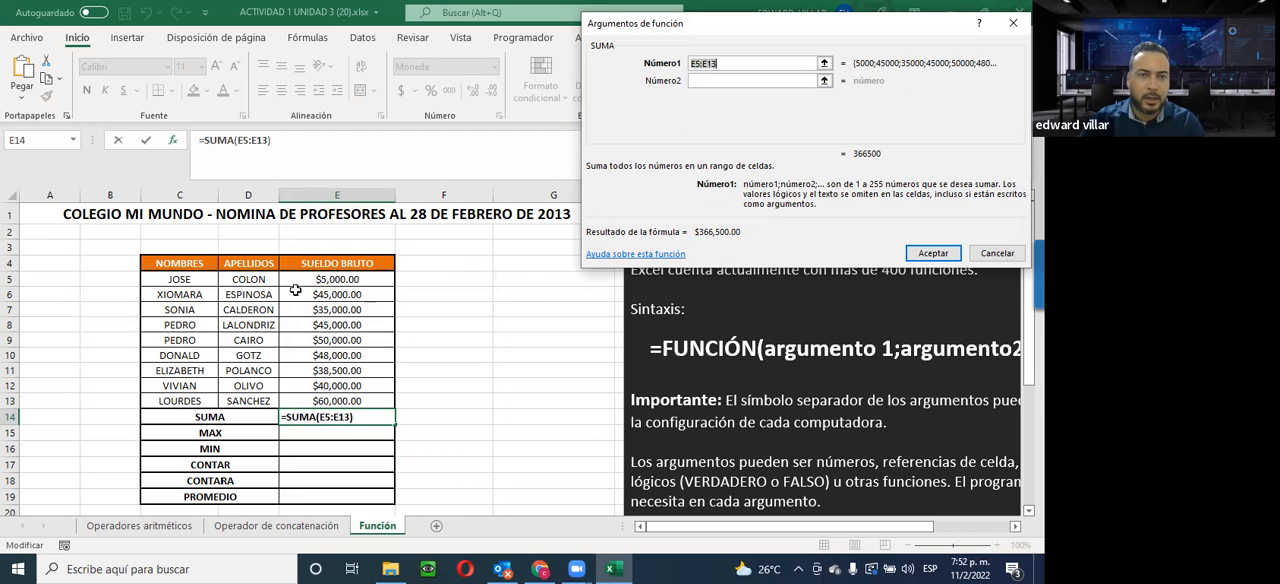
pyautogui.moveTo(311, 279); pyautogui.dragTo(315, 399)
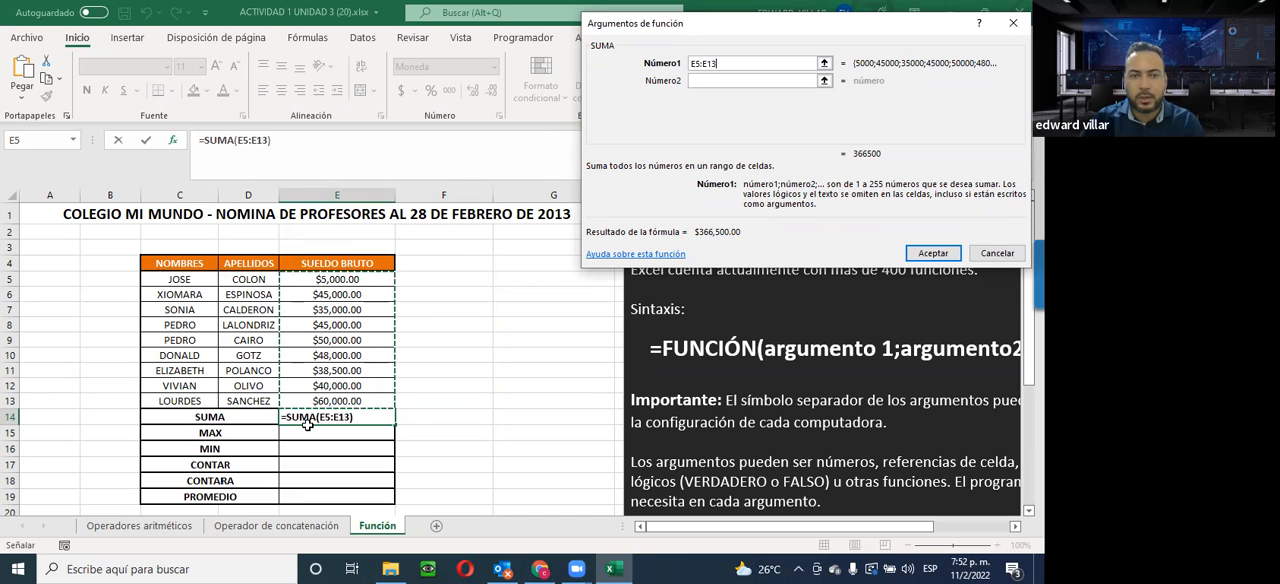
pyautogui.click(930, 253)
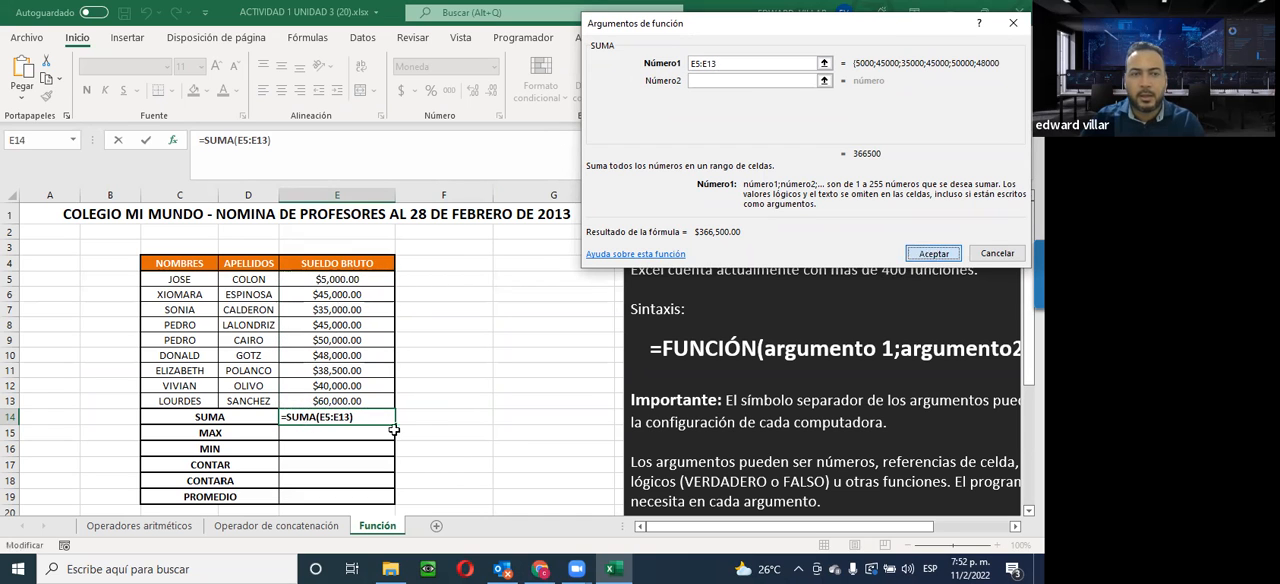
# Start a SUMA function in cell F14 with E5 as Número1 and E6 as Número2
pyautogui.click(433, 416)
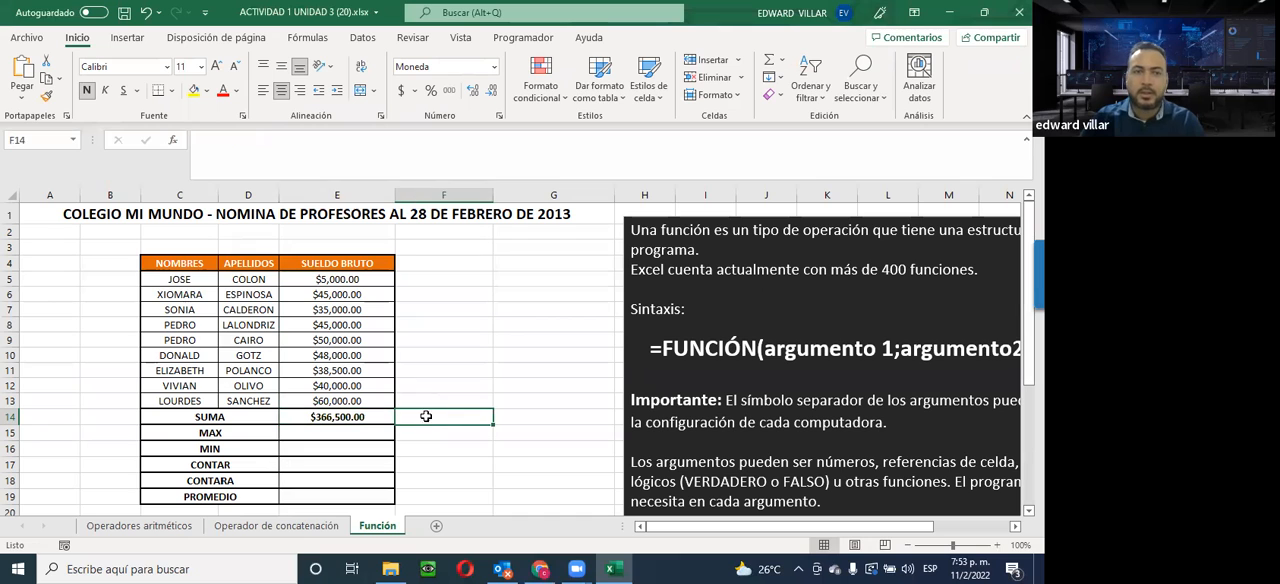
pyautogui.click(172, 140)
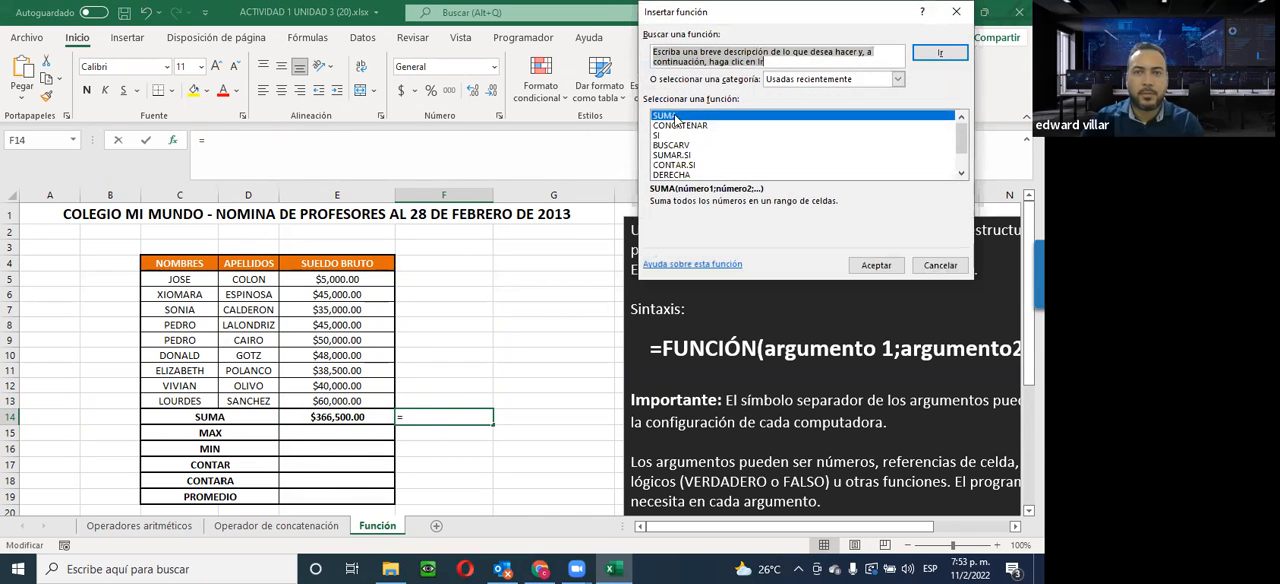
pyautogui.click(876, 268)
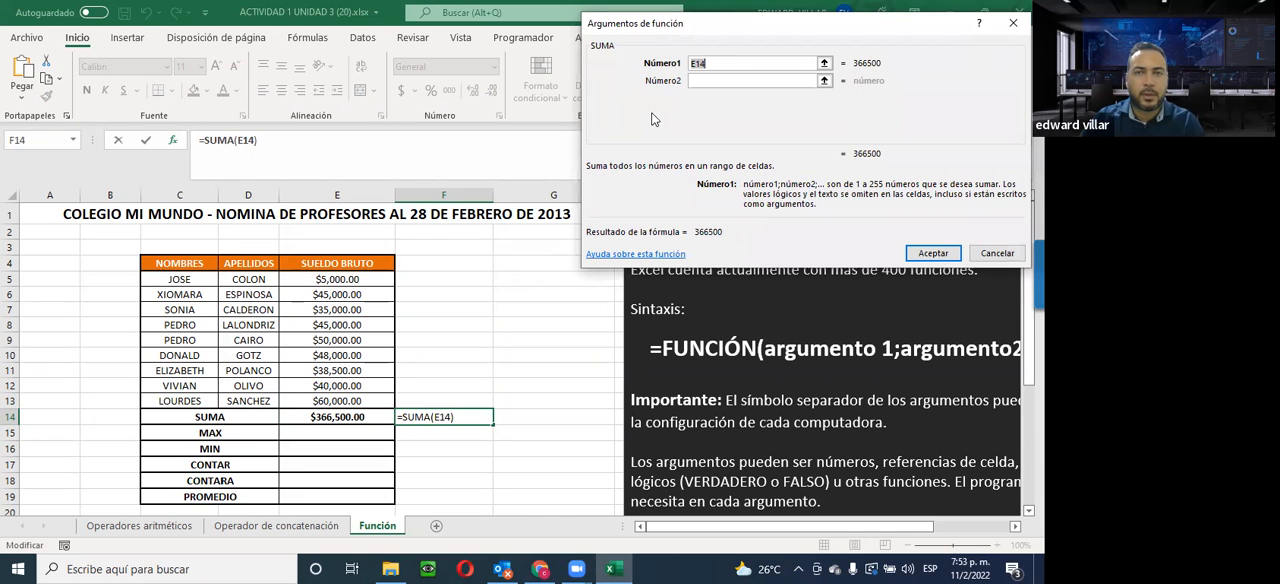
pyautogui.click(704, 80)
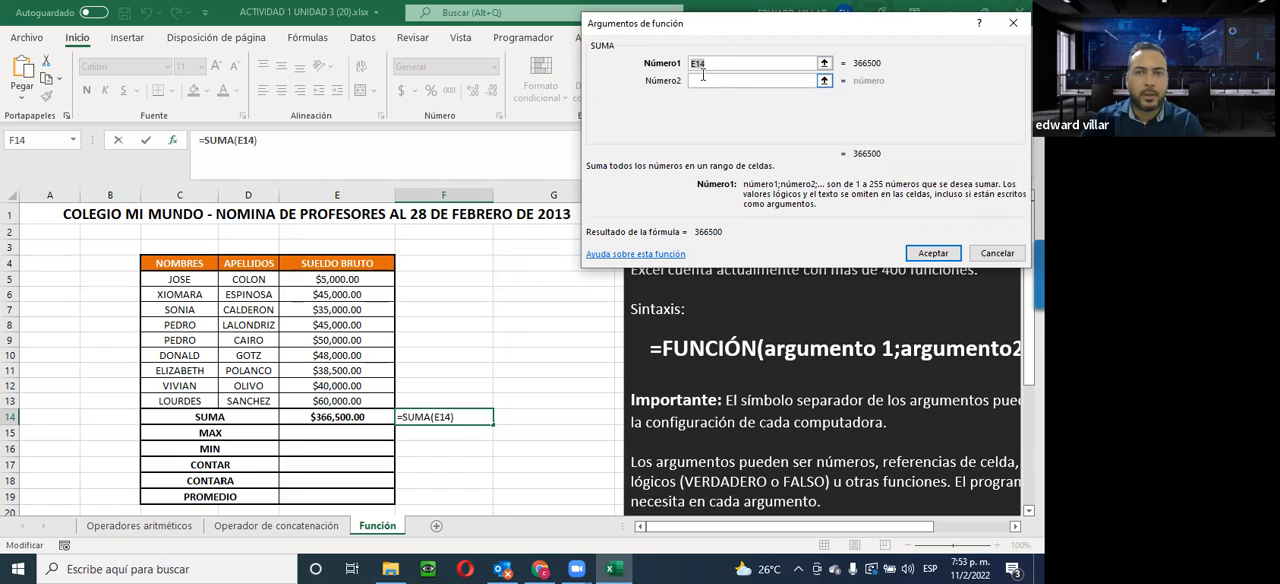
pyautogui.click(321, 297)
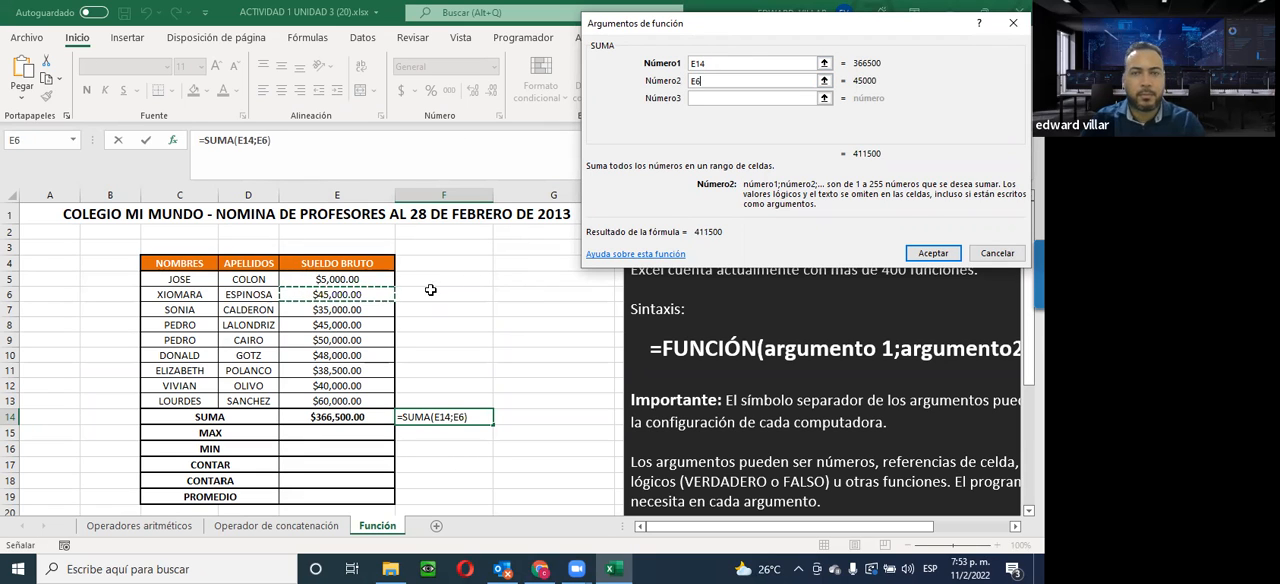
pyautogui.click(710, 64)
pyautogui.doubleClick(708, 64)
pyautogui.click(362, 280)
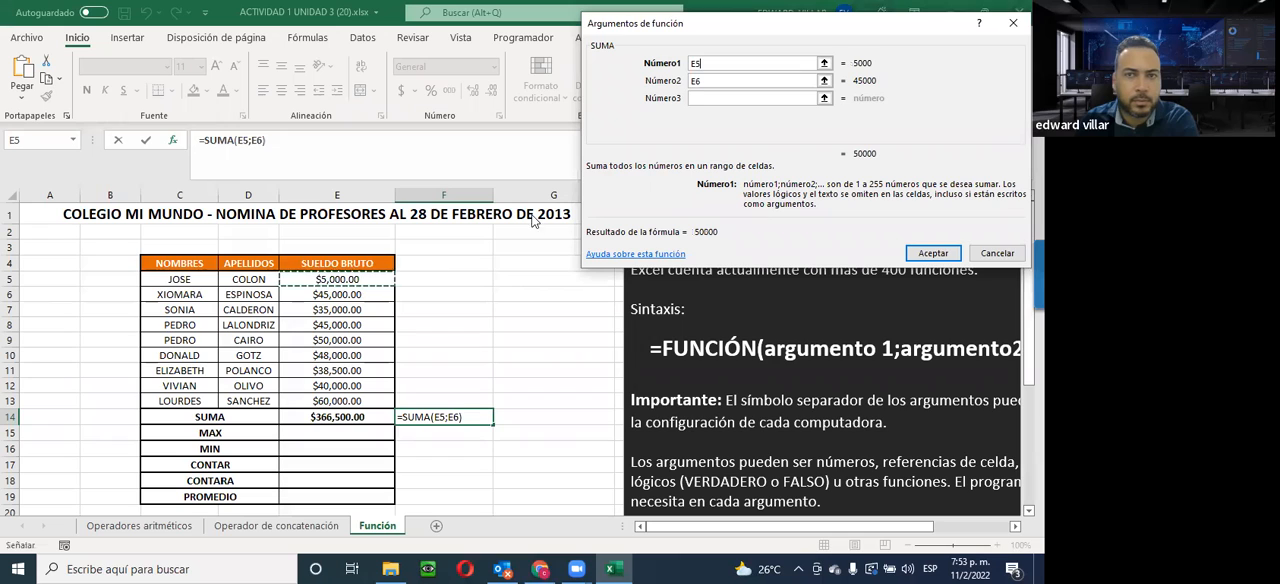
# Add the individual cells E7, E8 and E9 as SUMA arguments Número3 to Número5
pyautogui.press('Tab')
pyautogui.press('Tab')
pyautogui.click(327, 308)
pyautogui.press('Tab')
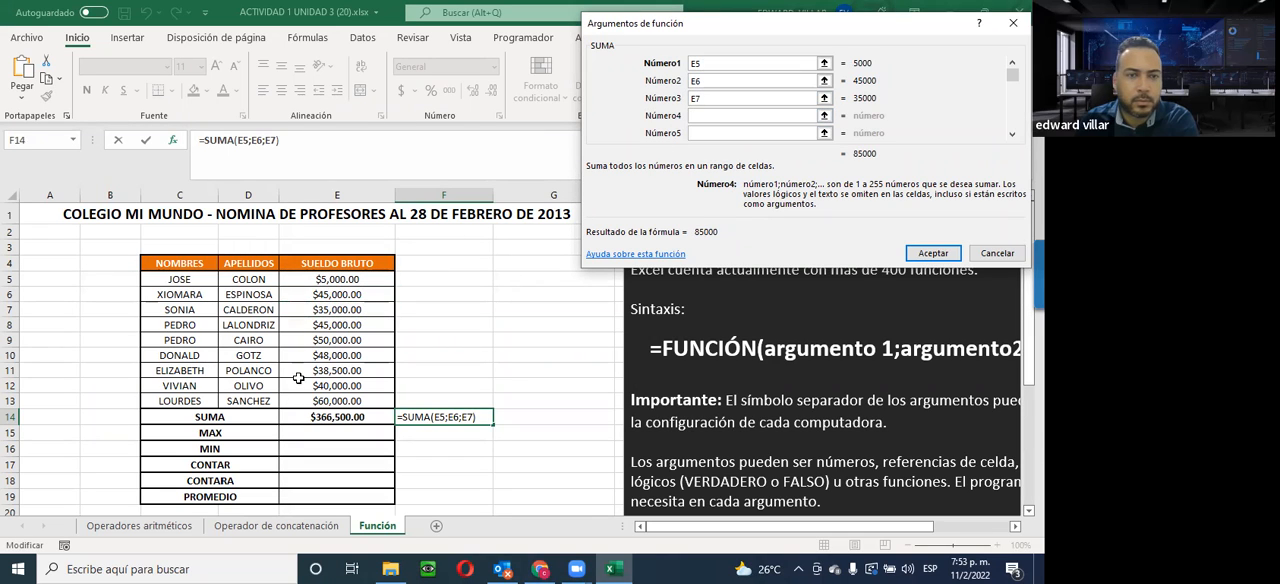
pyautogui.click(332, 340)
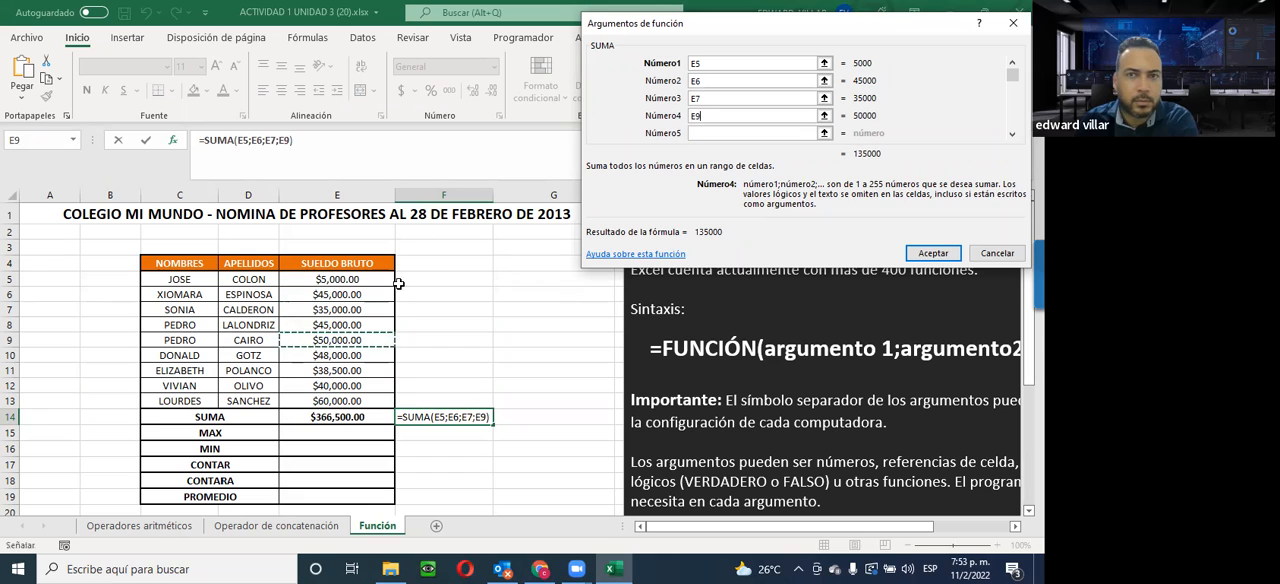
pyautogui.click(357, 325)
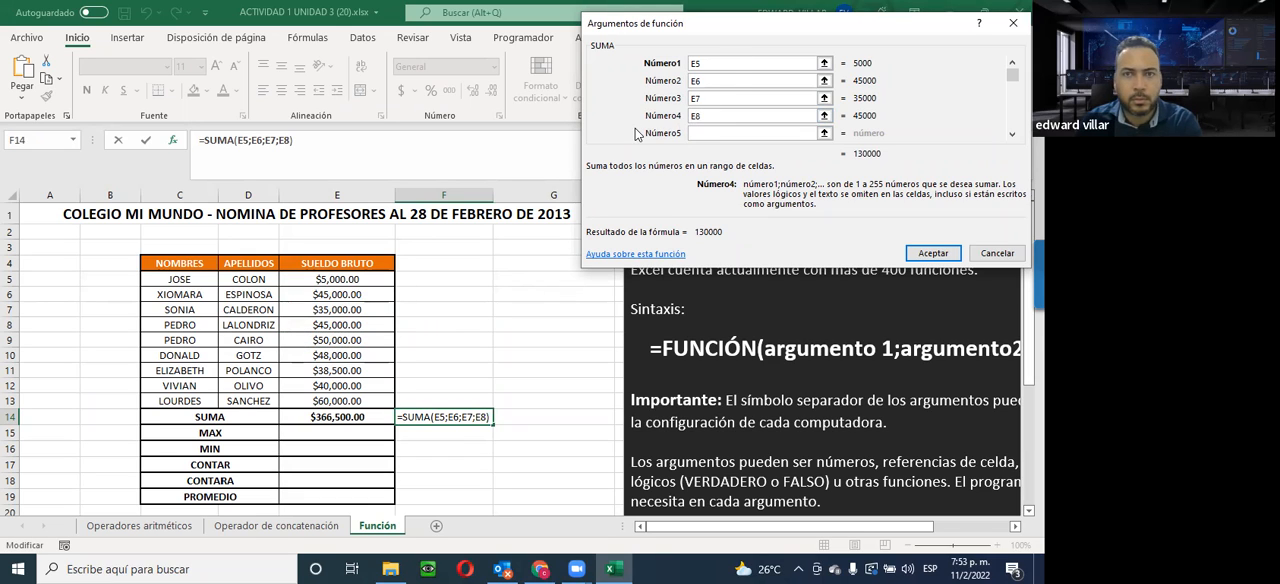
pyautogui.moveTo(704, 115); pyautogui.dragTo(632, 124)
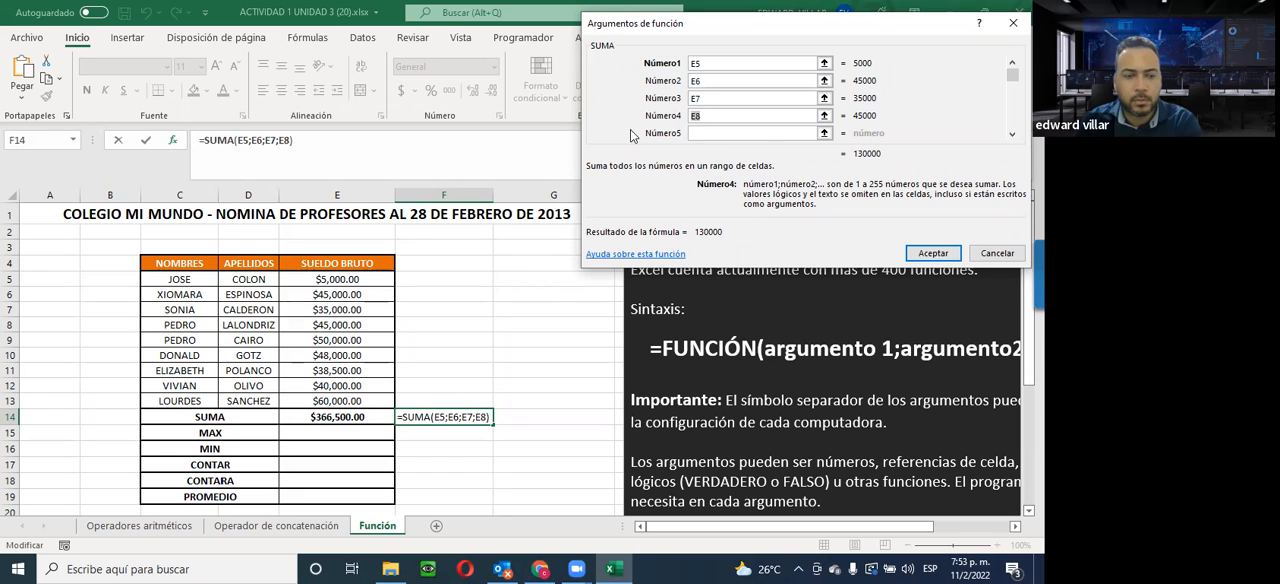
pyautogui.click(748, 134)
pyautogui.write('E9')
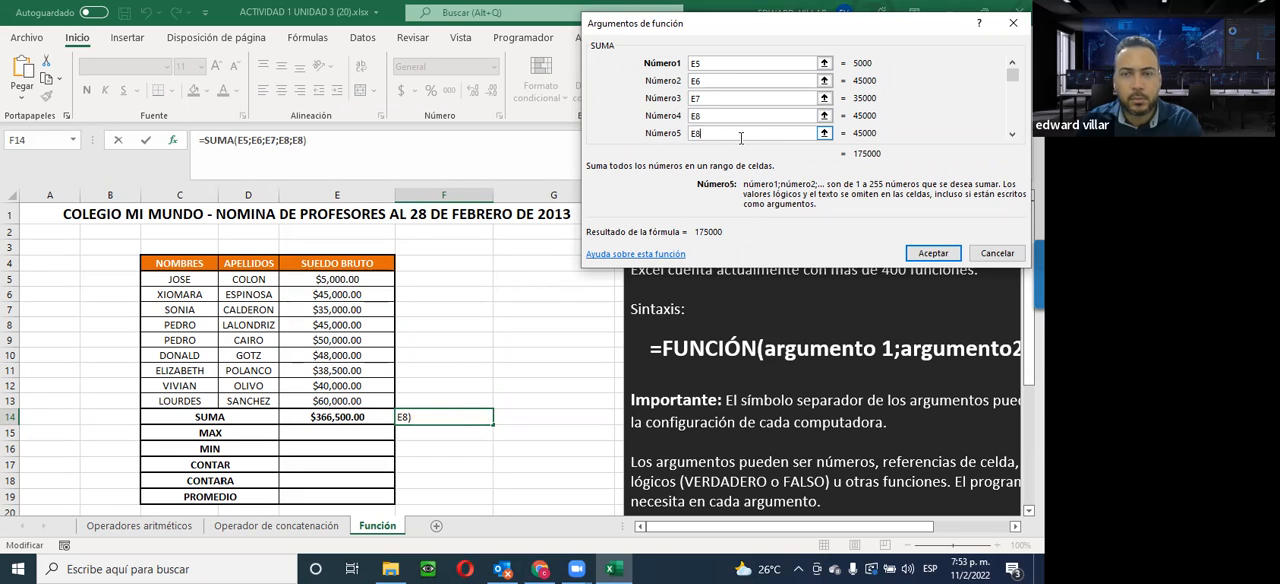
# Enter E10, E11 and E12 as SUMA arguments Número6 to Número8
pyautogui.scroll(-1, 726, 118)
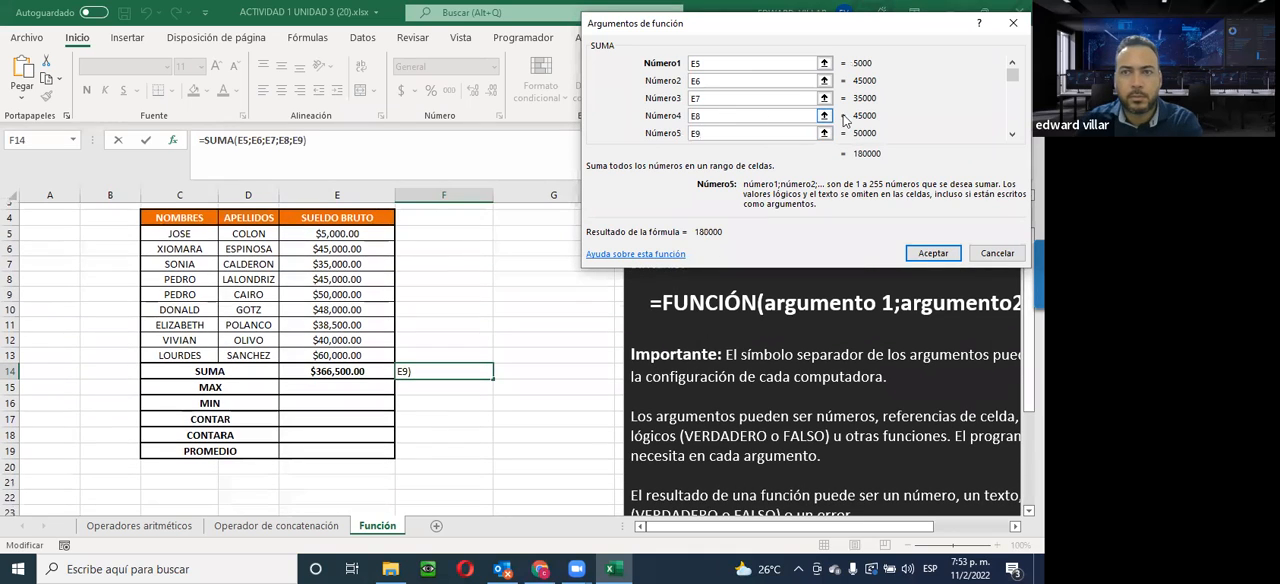
pyautogui.click(1011, 135)
pyautogui.click(1011, 137)
pyautogui.click(1011, 137)
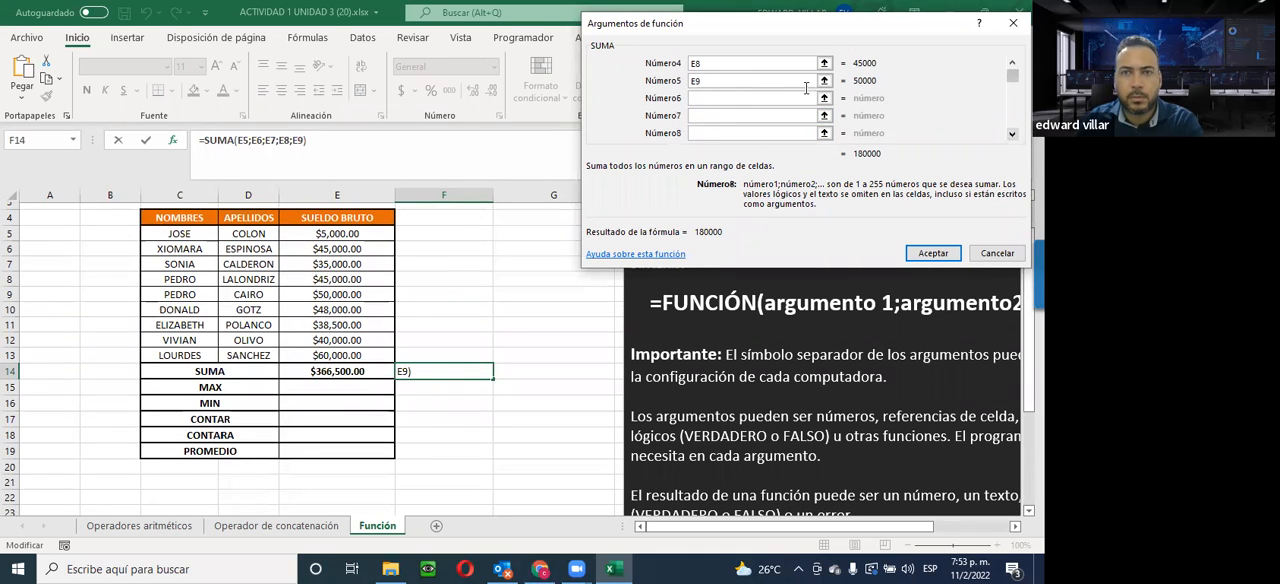
pyautogui.write('E10')
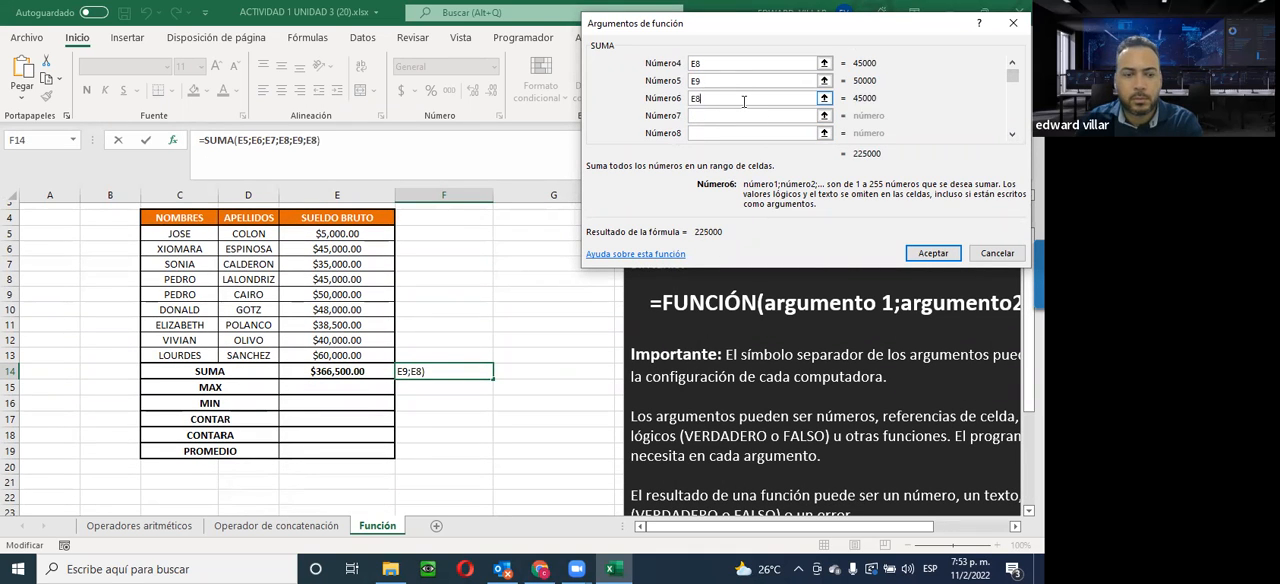
pyautogui.click(736, 114)
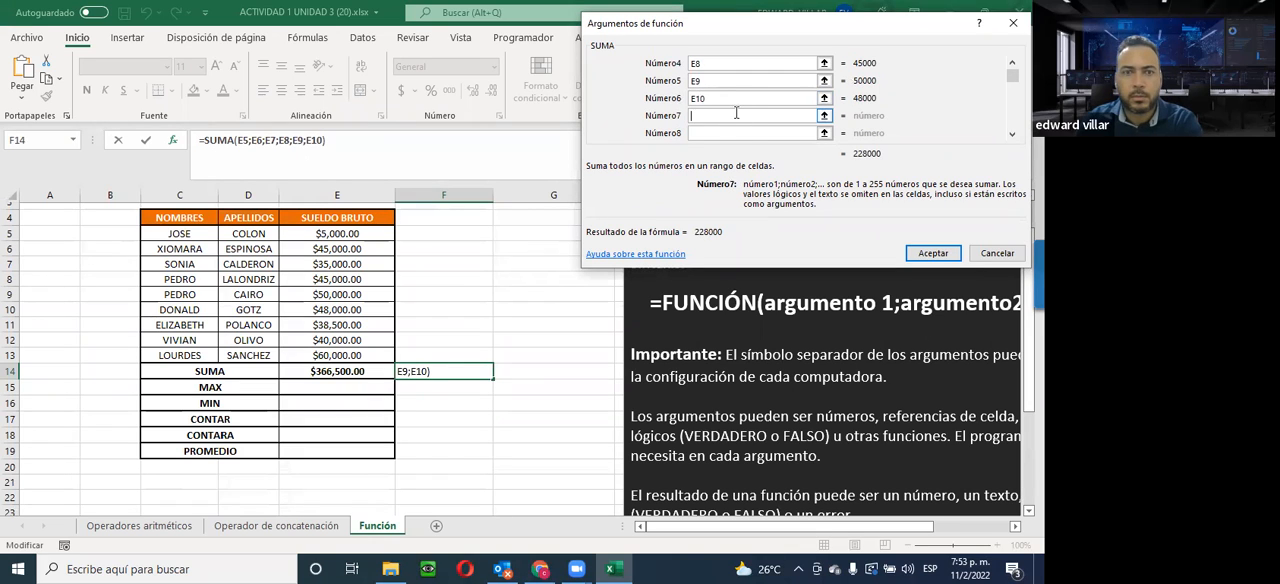
pyautogui.write('E8')
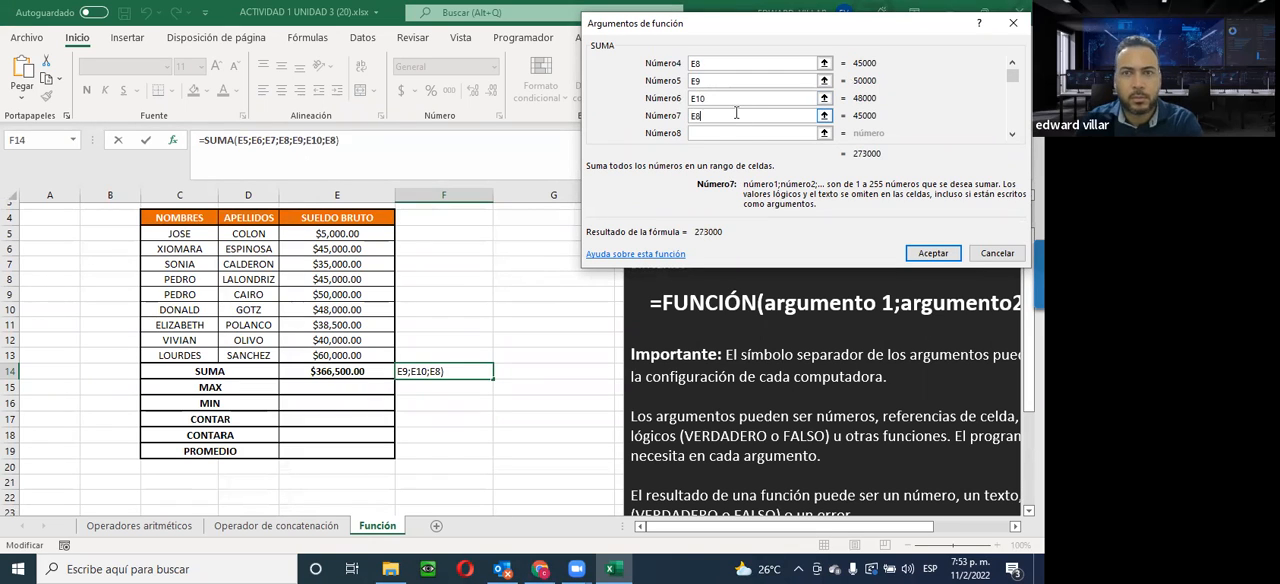
pyautogui.press('BackSpace')
pyautogui.write('11')
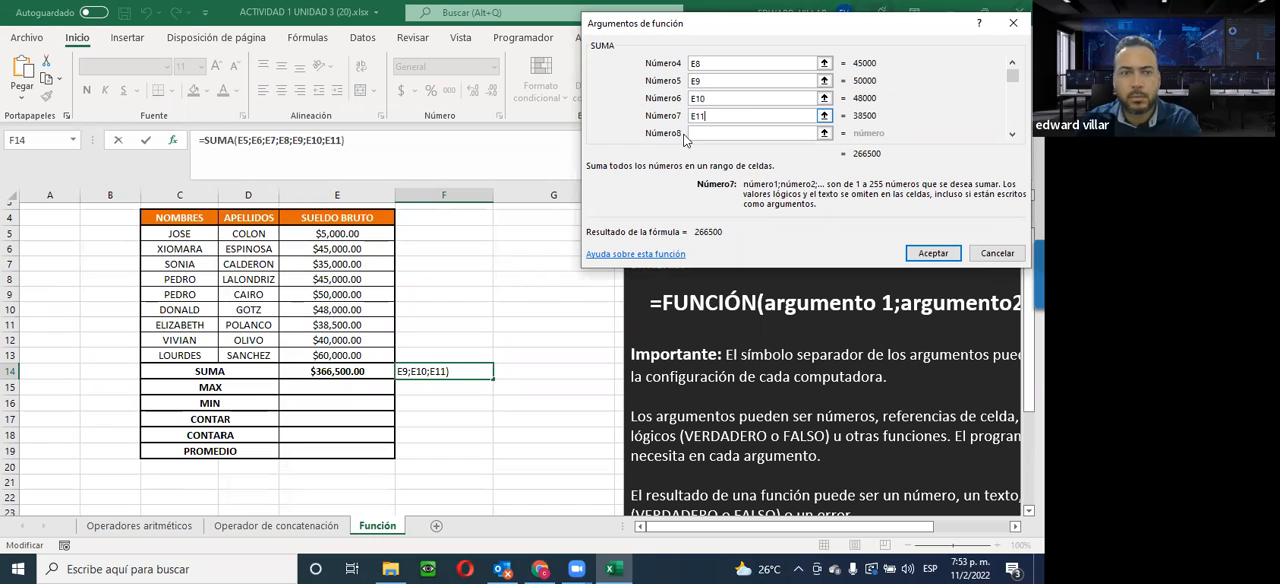
pyautogui.click(722, 133)
pyautogui.write('E12')
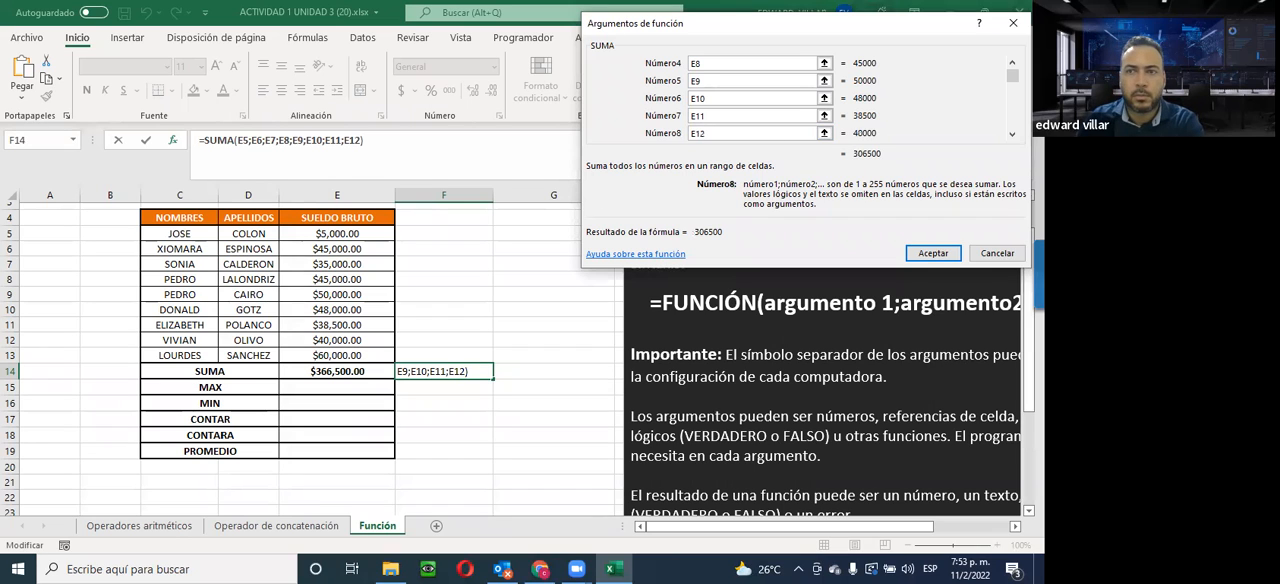
# Set Número9 to E13 and insert the nine-argument SUMA formula in F14
pyautogui.click(1012, 134)
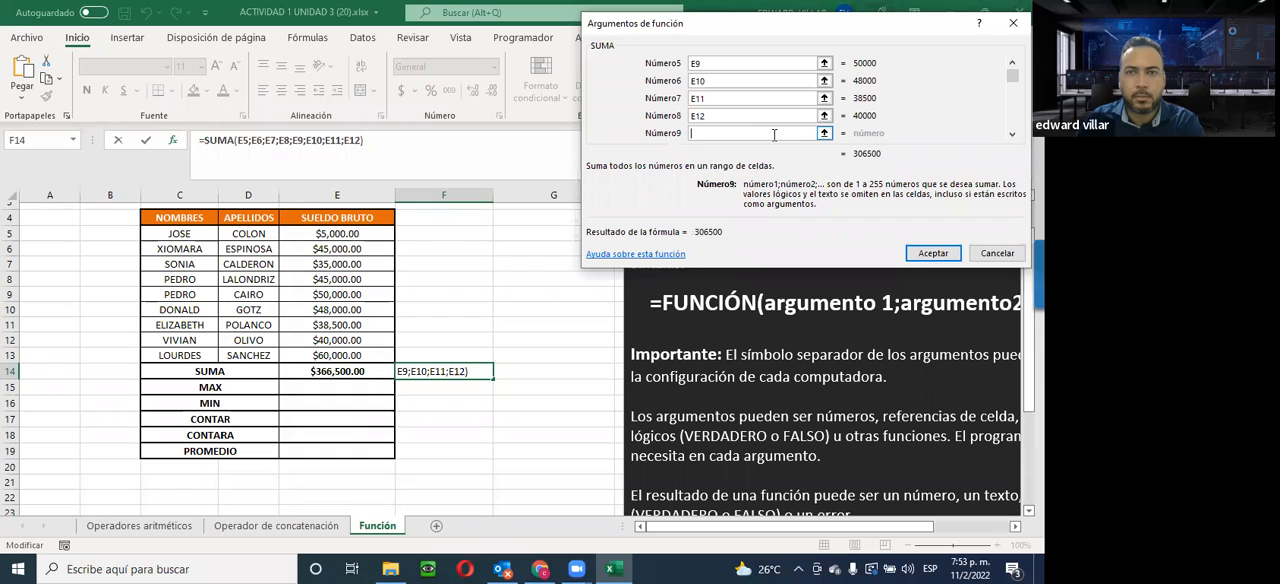
pyautogui.write('E13')
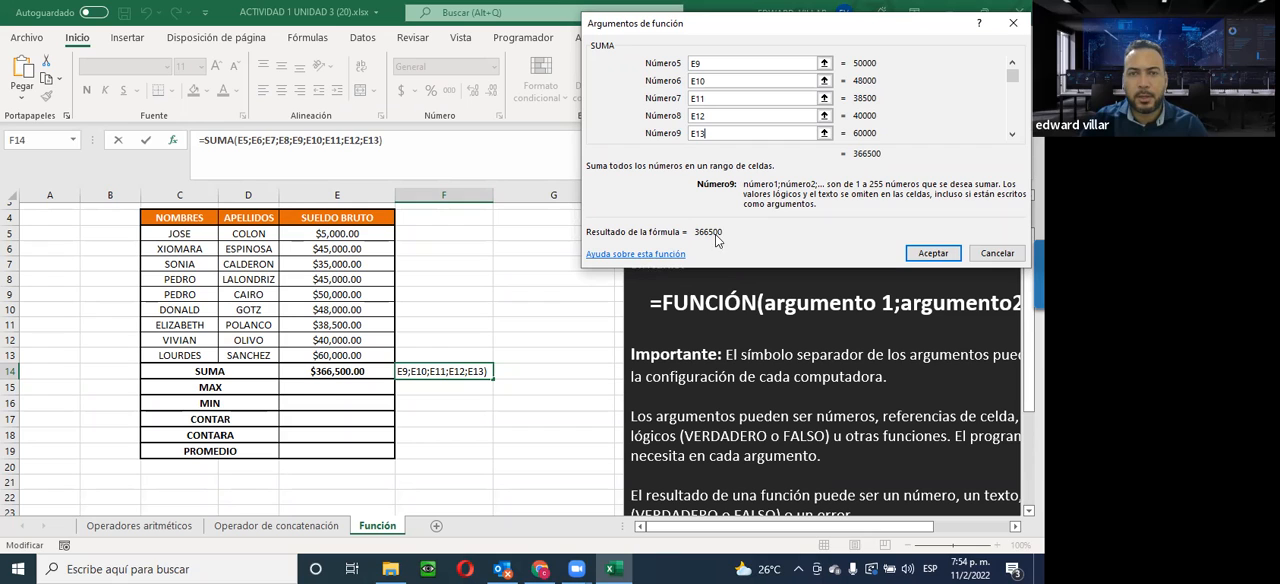
pyautogui.click(931, 257)
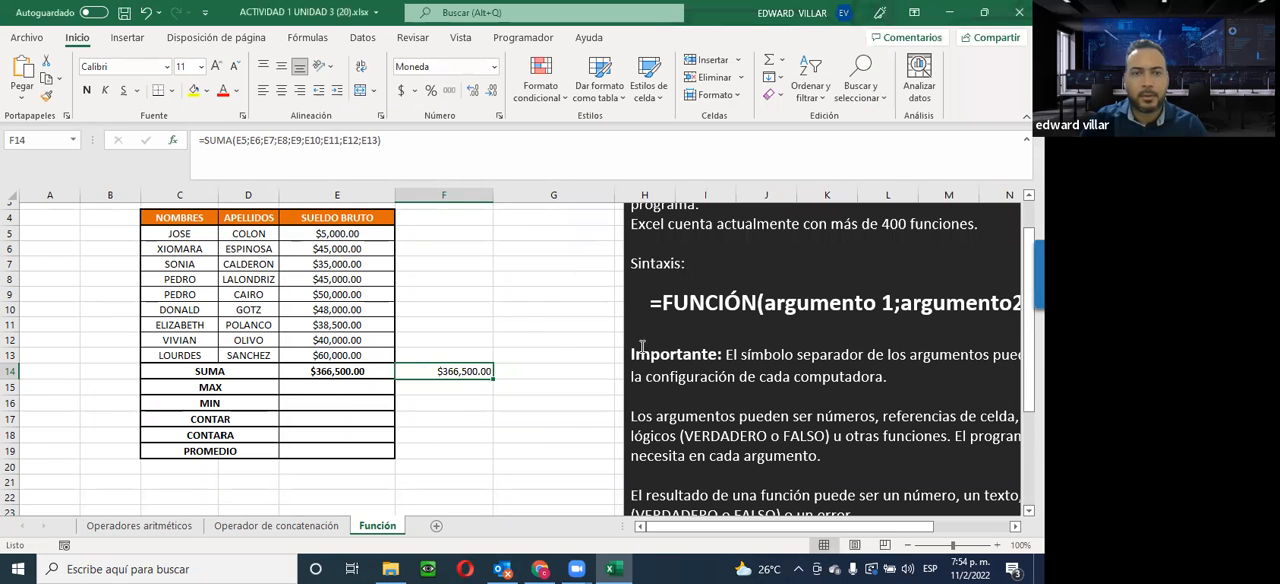
# Compare the range-based SUMA formula in E14 with the cell-by-cell formula in F14
pyautogui.click(343, 372)
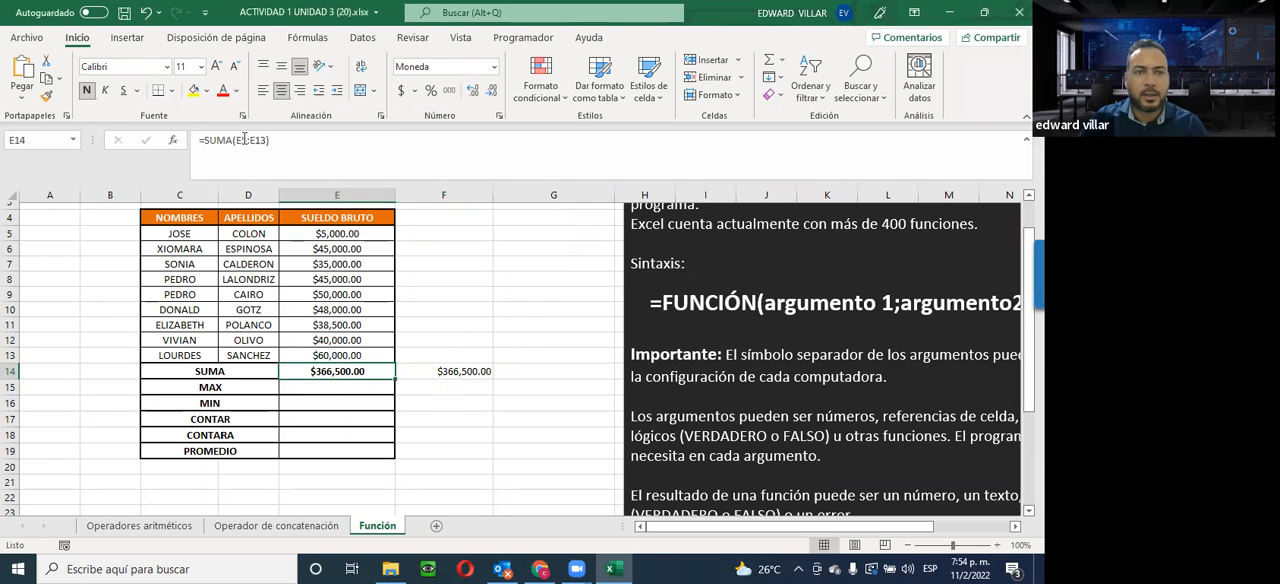
pyautogui.click(441, 372)
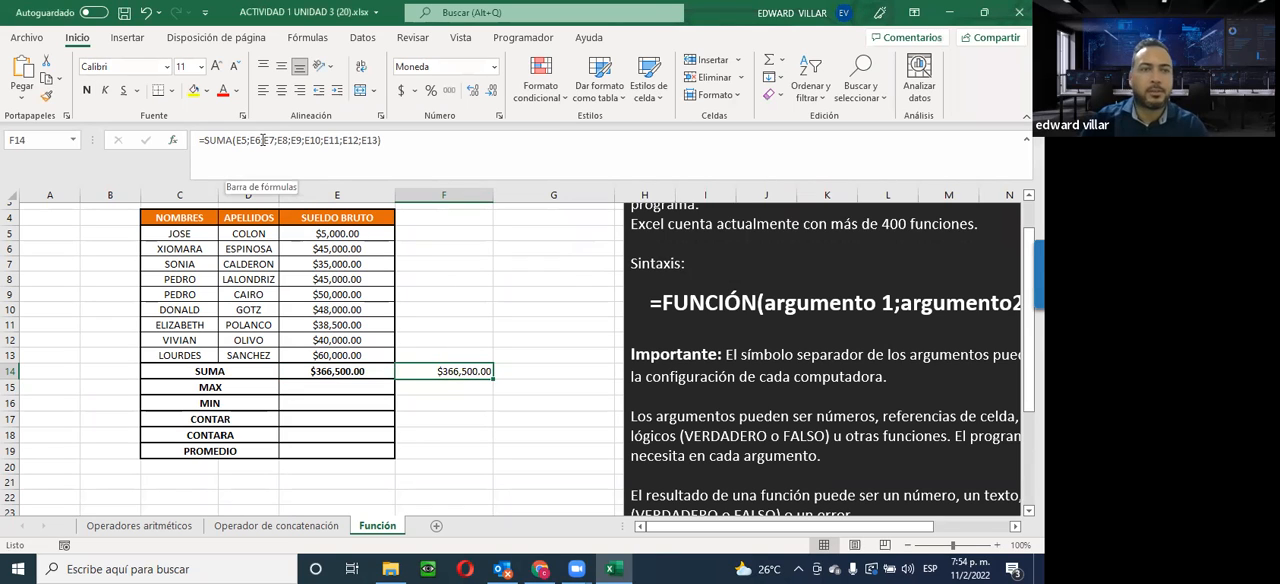
pyautogui.click(328, 371)
pyautogui.click(455, 370)
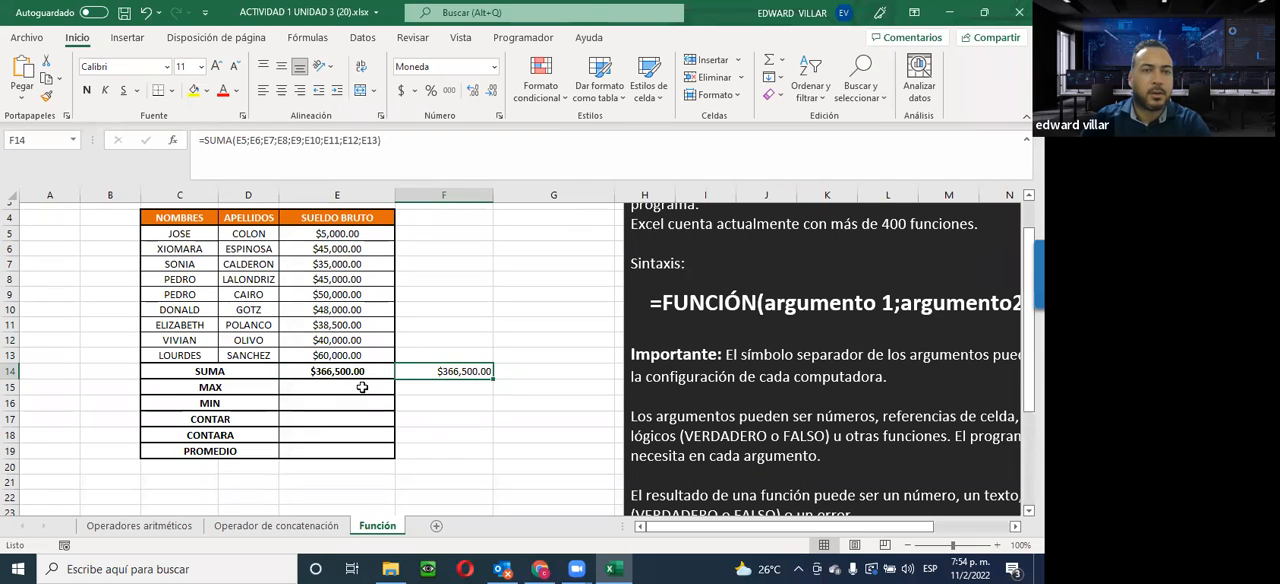
pyautogui.doubleClick(312, 371)
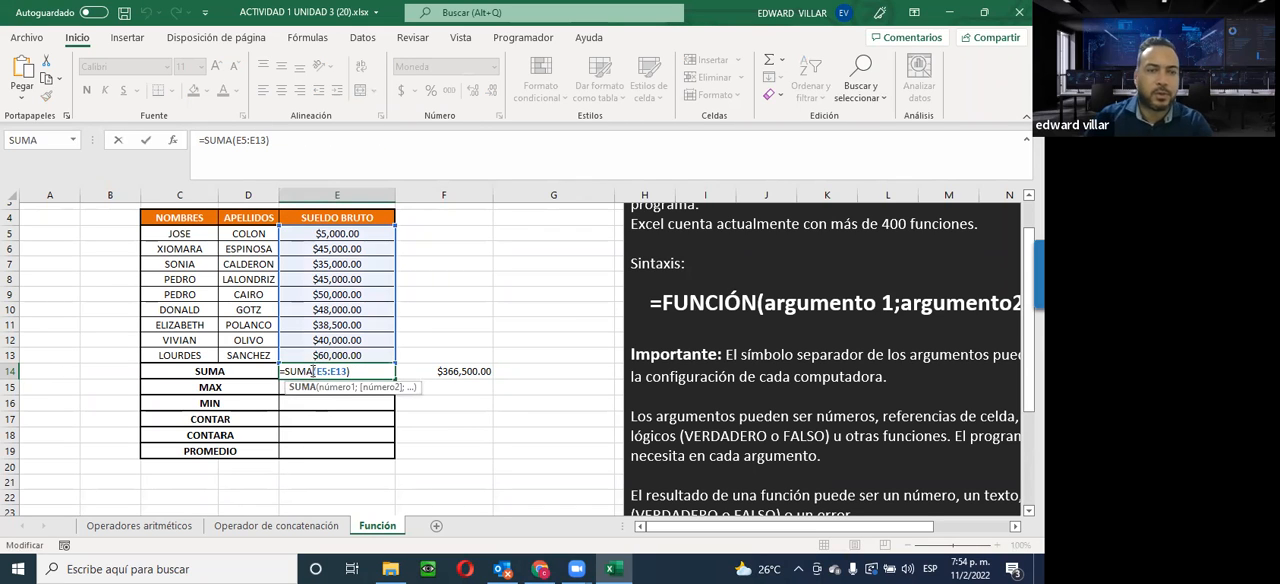
pyautogui.press('Escape')
pyautogui.click(463, 300)
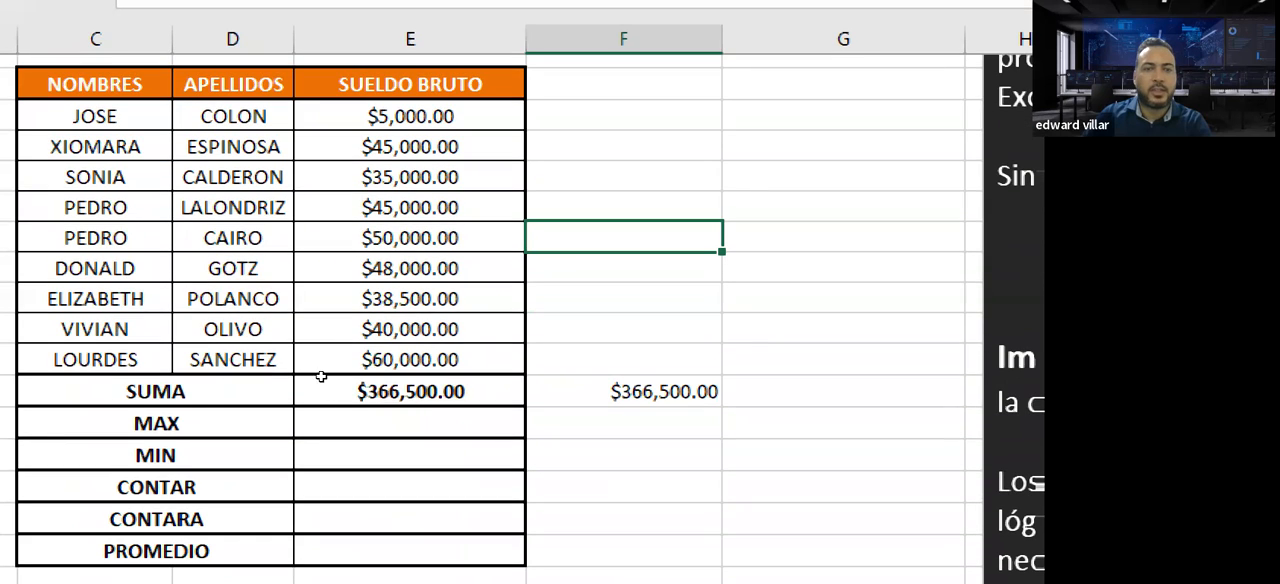
# Examine the colon separating the first and last cells of the range in E14's SUMA formula
pyautogui.doubleClick(320, 382)
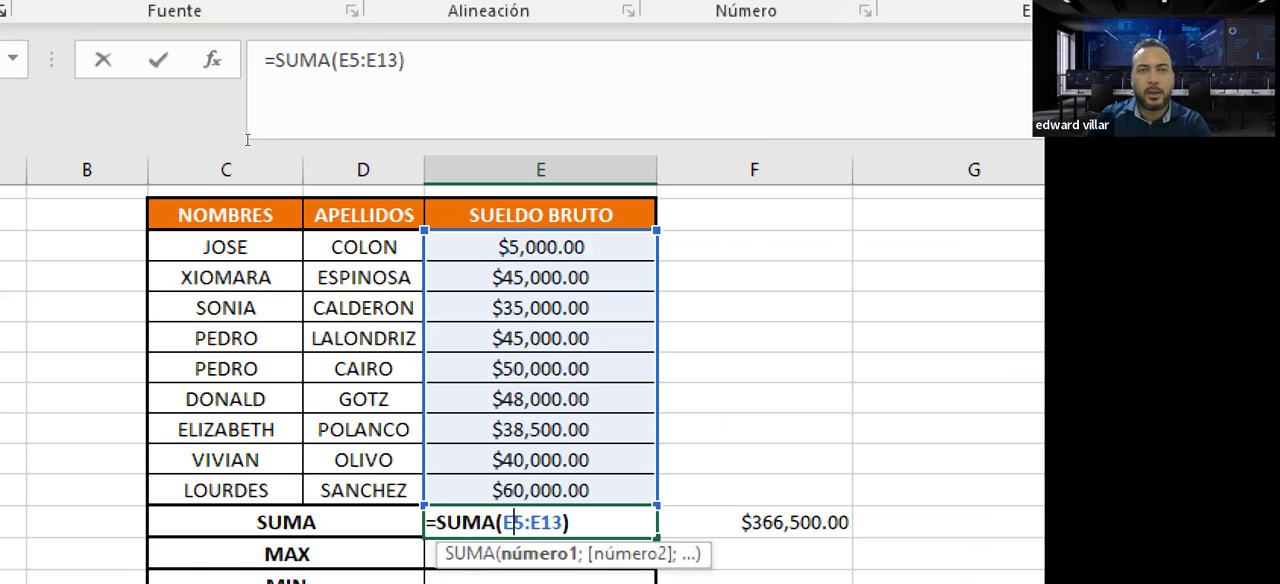
pyautogui.moveTo(360, 60); pyautogui.dragTo(368, 60)
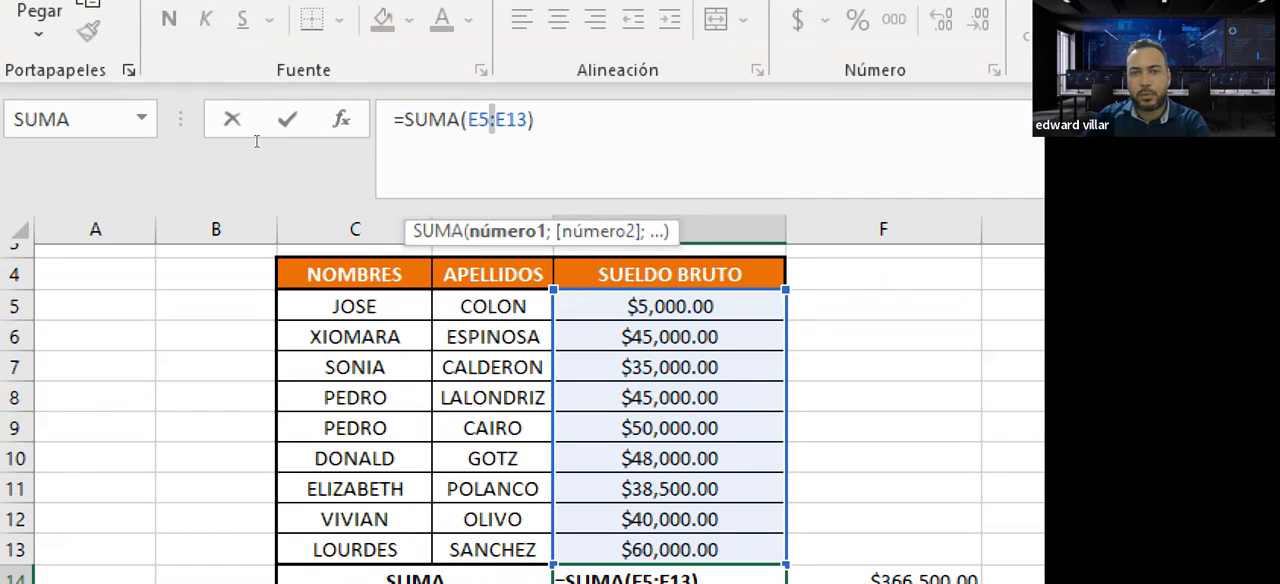
pyautogui.click(287, 119)
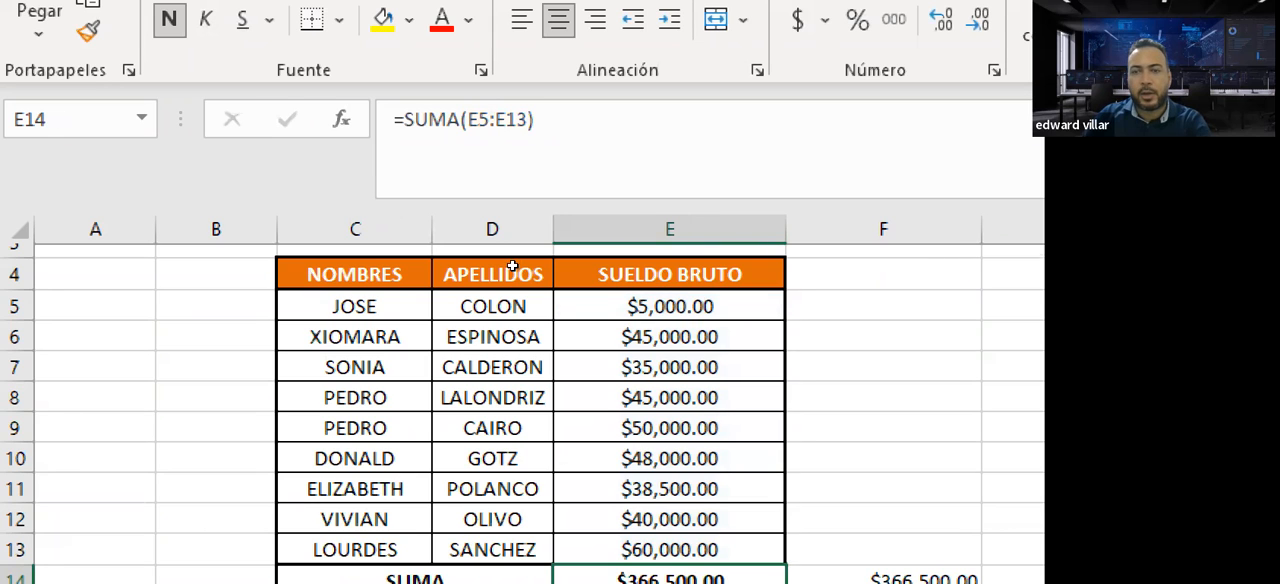
# Examine the semicolon separating the individual arguments in F14's SUMA formula
pyautogui.scroll(-2, 506, 266)
pyautogui.press('Right')
pyautogui.press('F2')
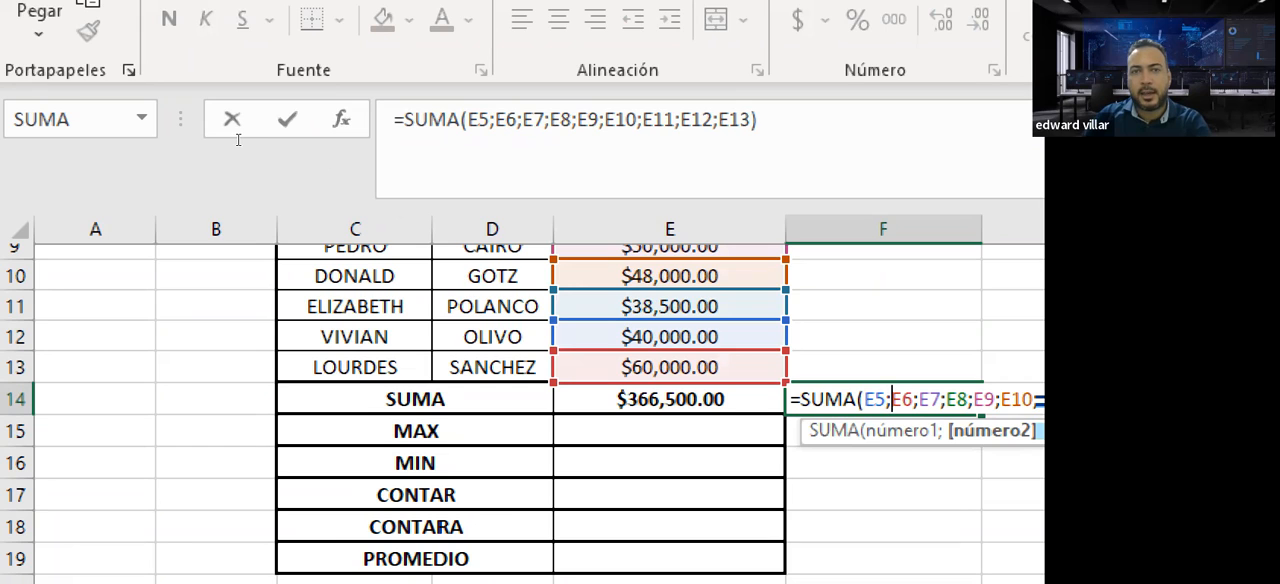
pyautogui.moveTo(248, 142); pyautogui.dragTo(250, 143)
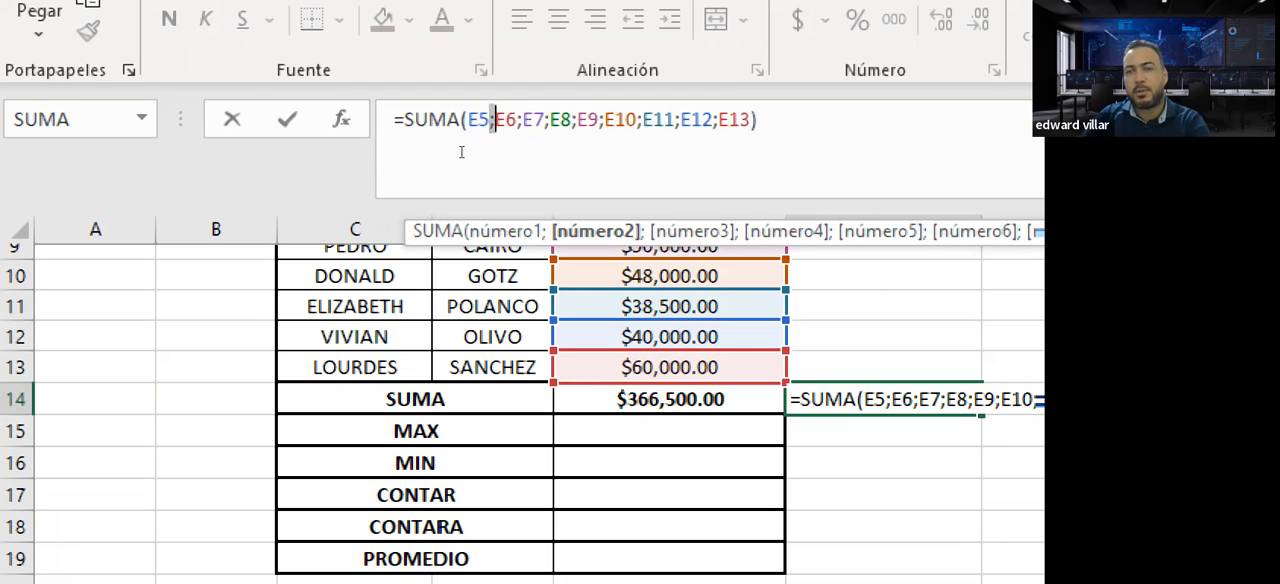
pyautogui.hotkey('ctrl', 'Return')
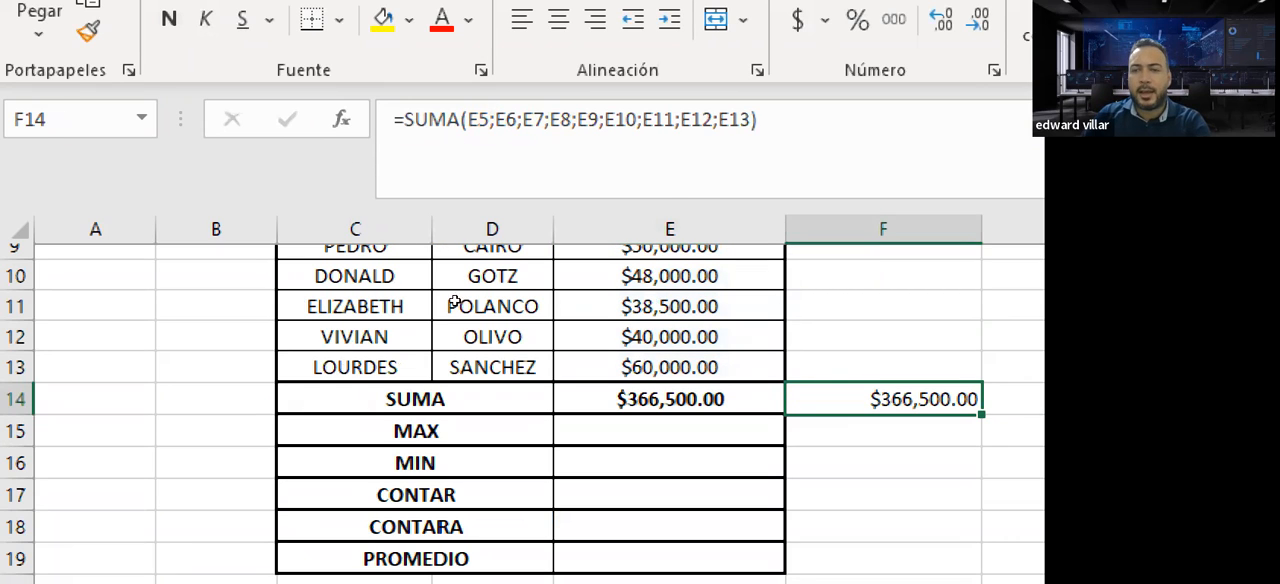
# Trace the nine individual cell references of F14's SUMA formula across the SUELDO BRUTO column
pyautogui.press('F2')
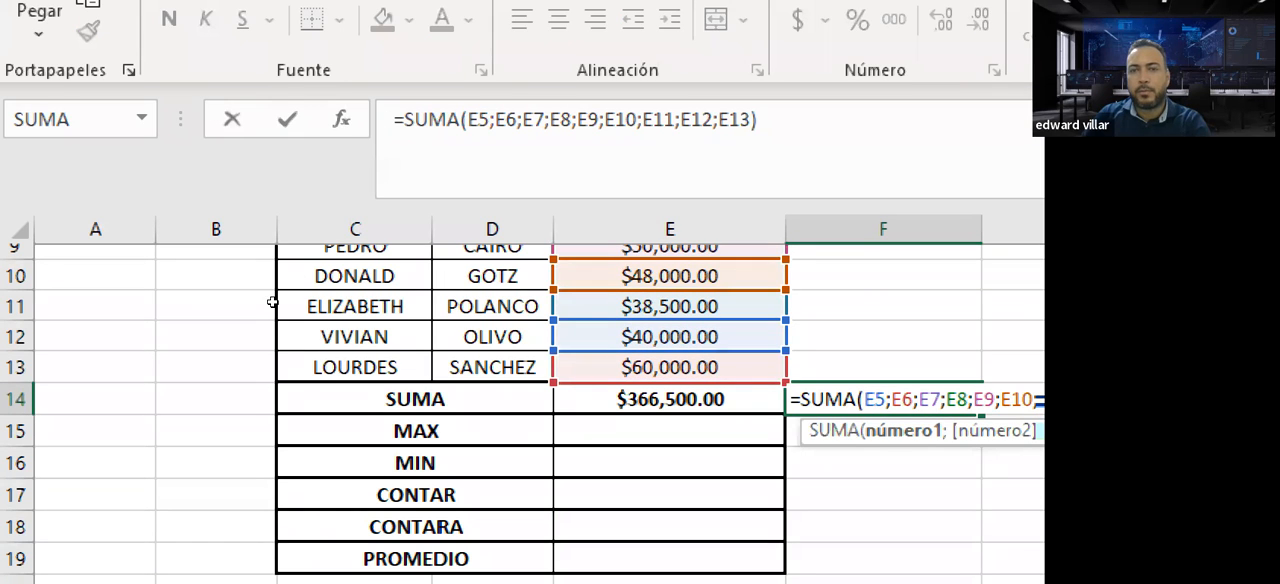
pyautogui.scroll(1, 270, 292)
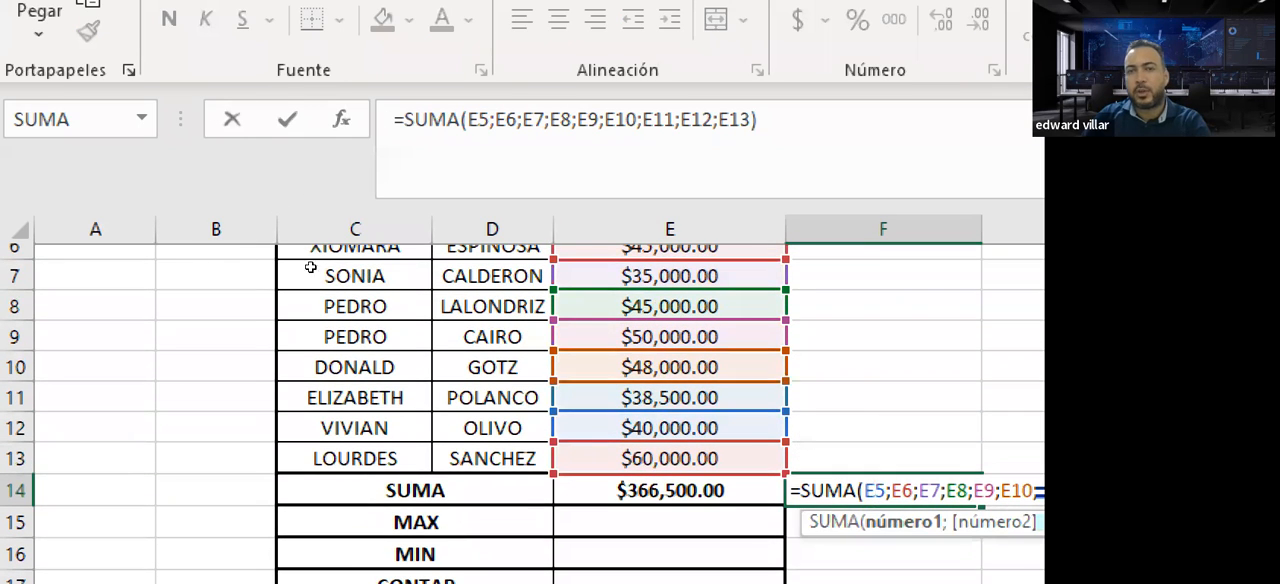
pyautogui.scroll(1, 397, 284)
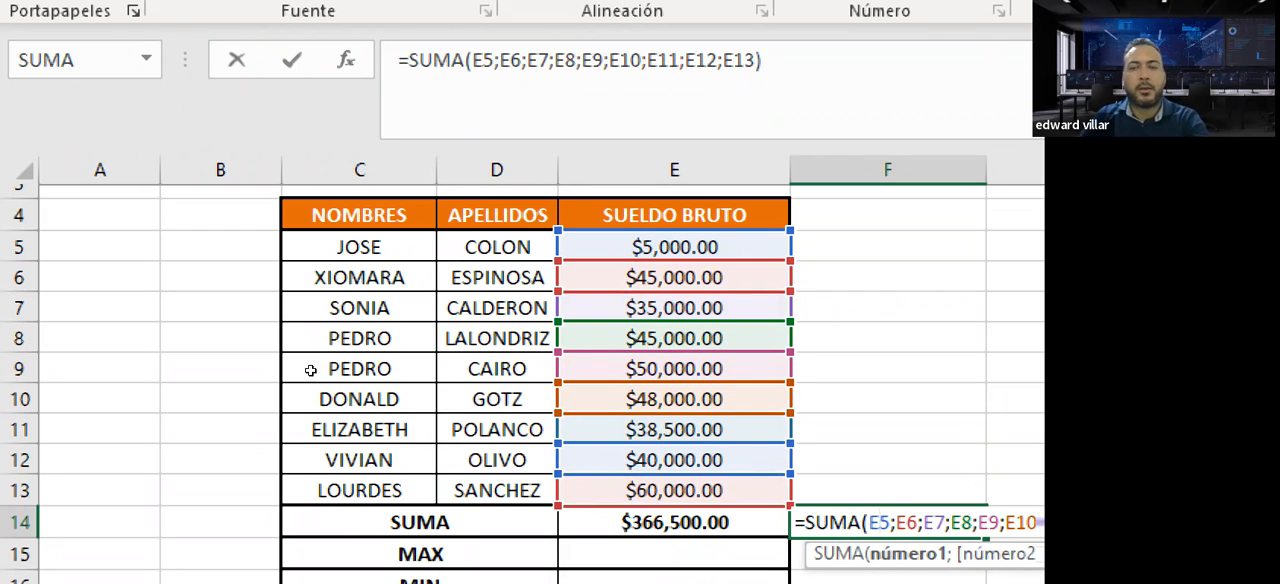
pyautogui.hotkey('ctrl', 'Return')
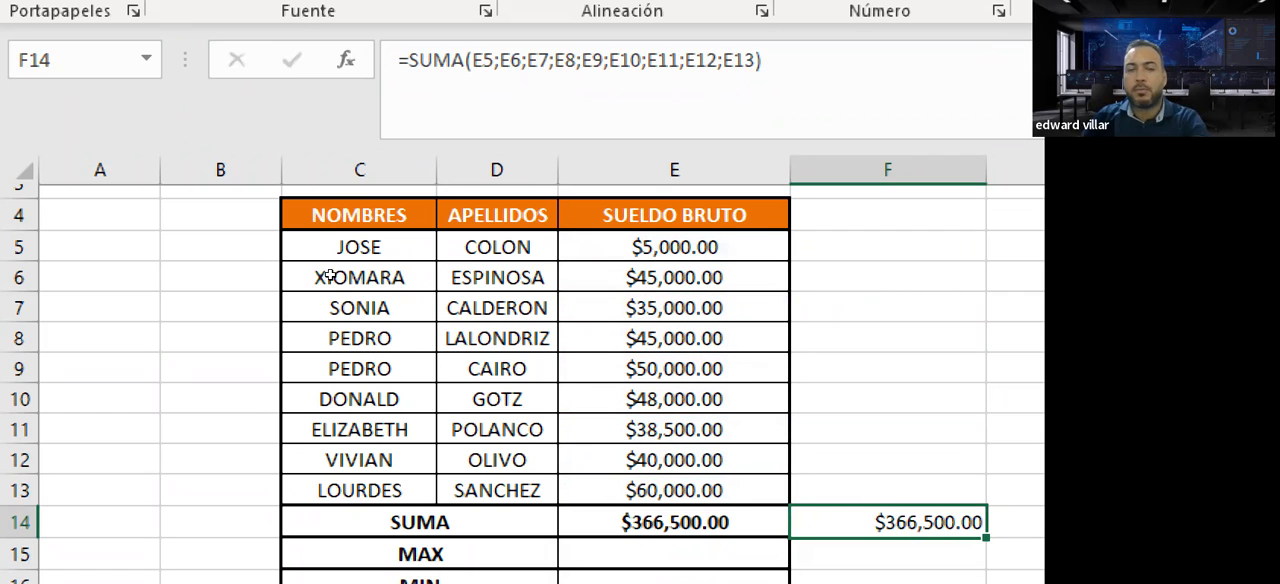
# Review the MAX, MIN and CONTAR rows together with the salary range E5:E13 they refer to
pyautogui.moveTo(675, 248); pyautogui.dragTo(675, 490)
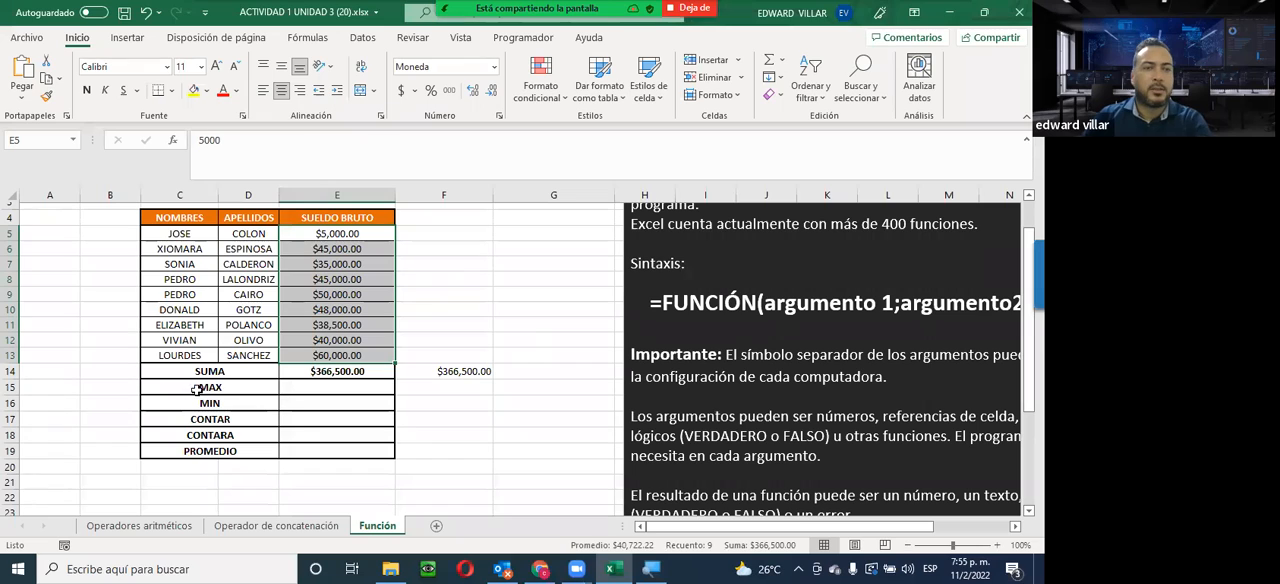
pyautogui.click(157, 386)
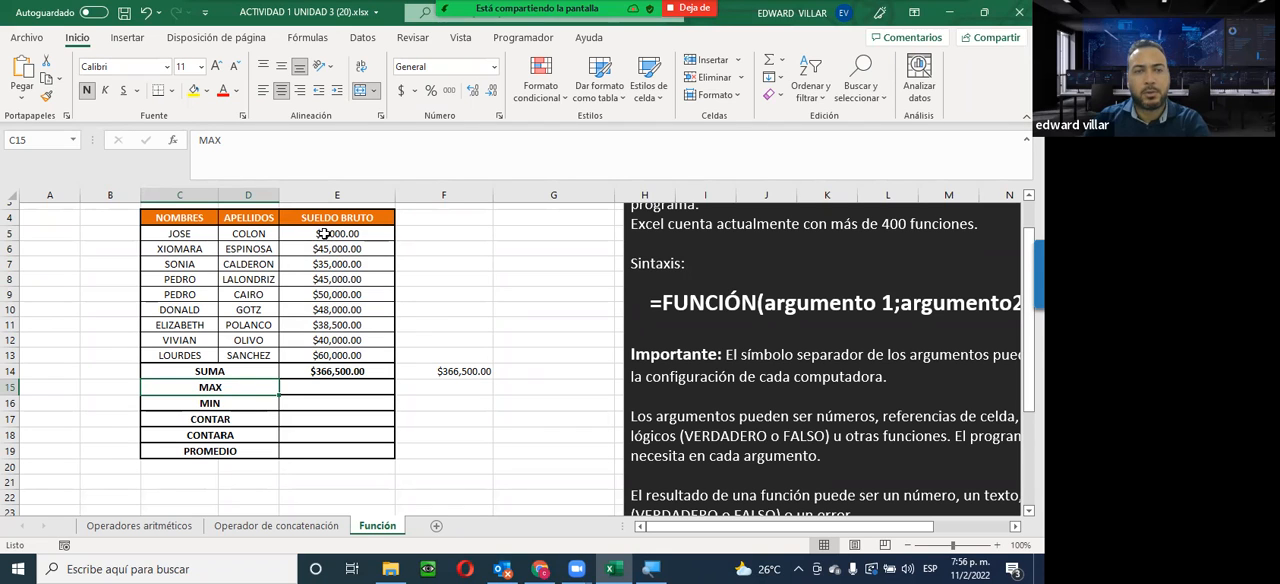
pyautogui.moveTo(325, 232); pyautogui.dragTo(334, 356)
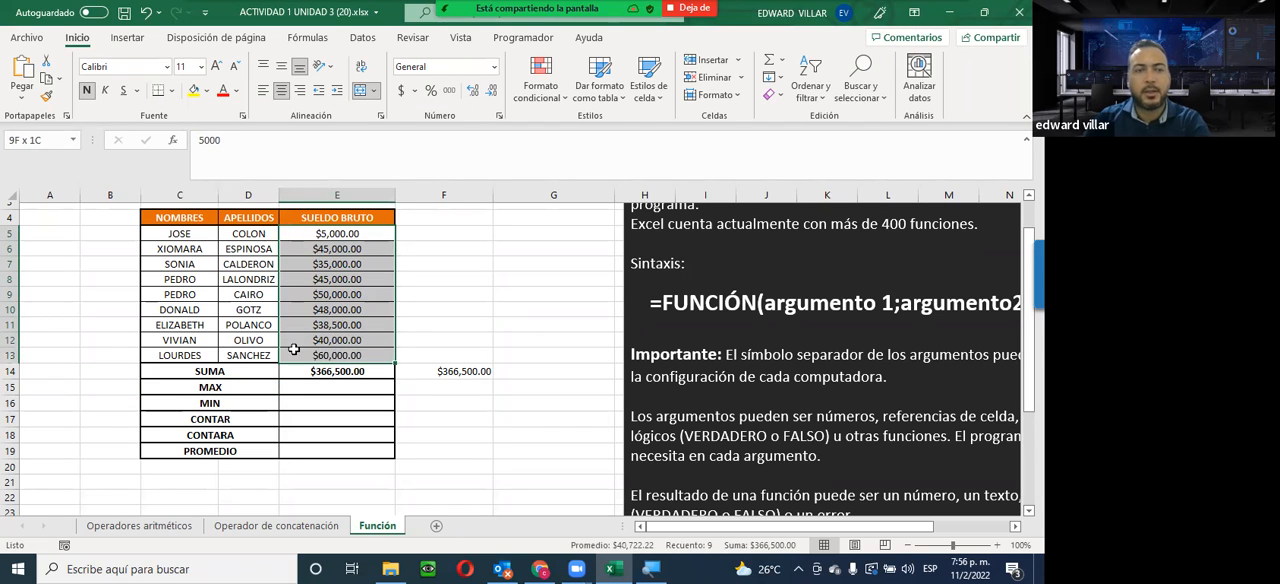
pyautogui.click(196, 401)
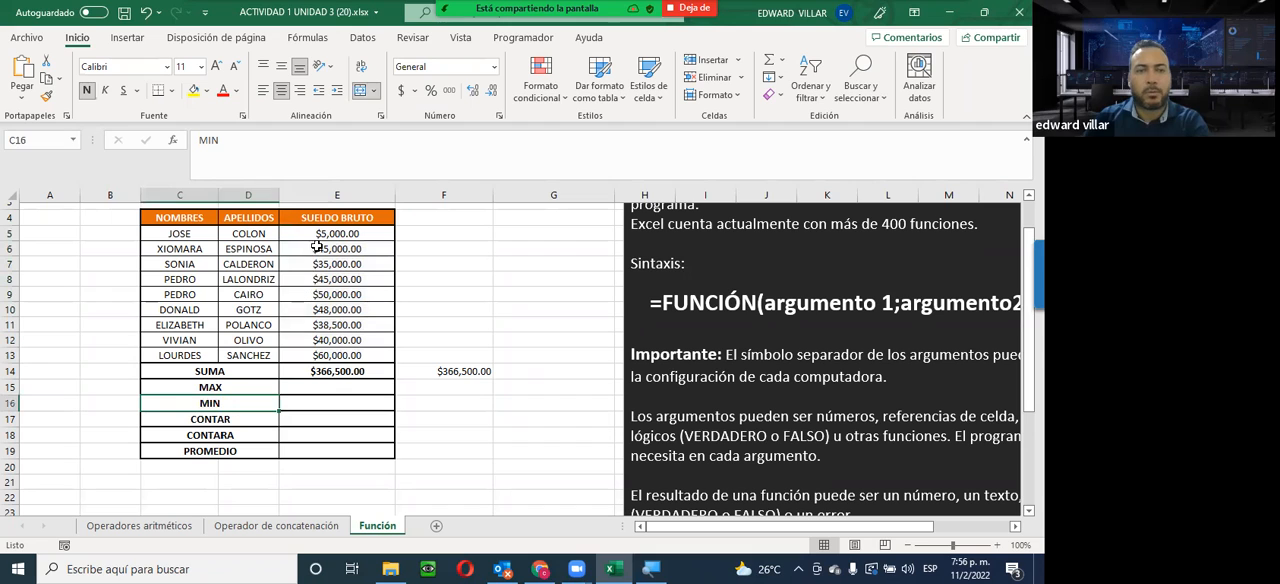
pyautogui.moveTo(322, 238); pyautogui.dragTo(321, 355)
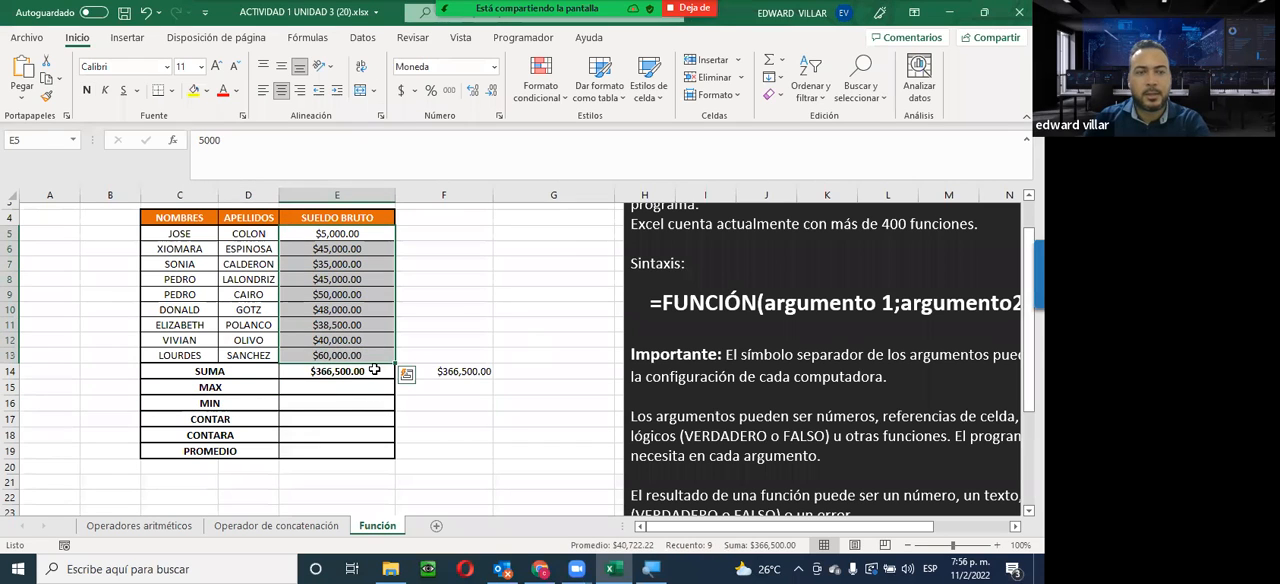
pyautogui.click(219, 419)
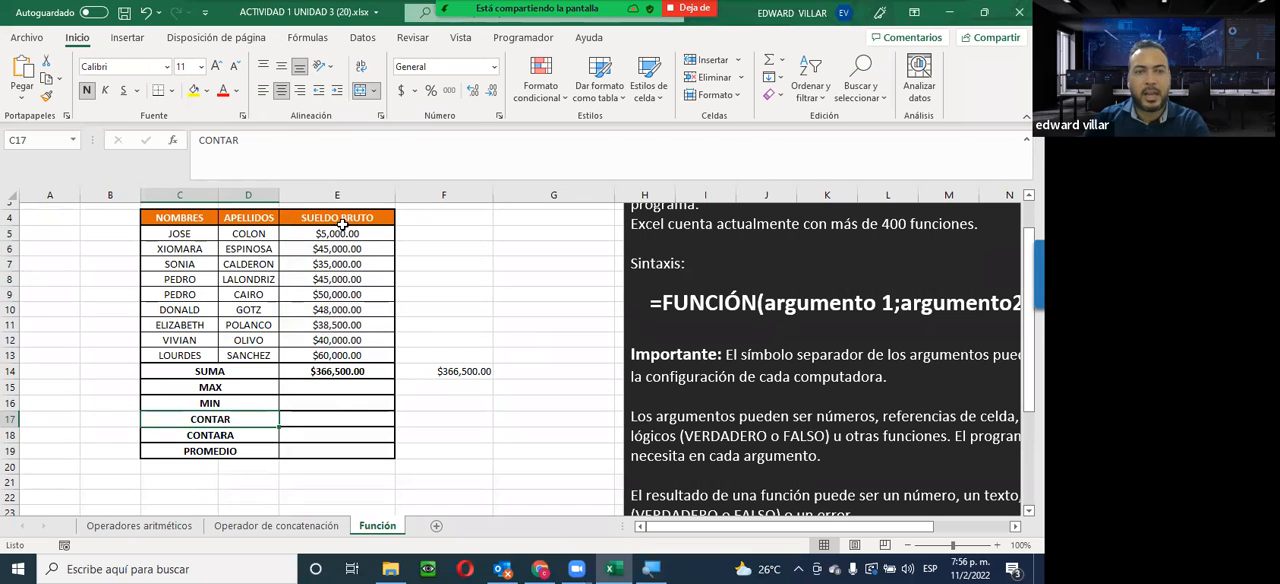
pyautogui.moveTo(344, 232); pyautogui.dragTo(340, 355)
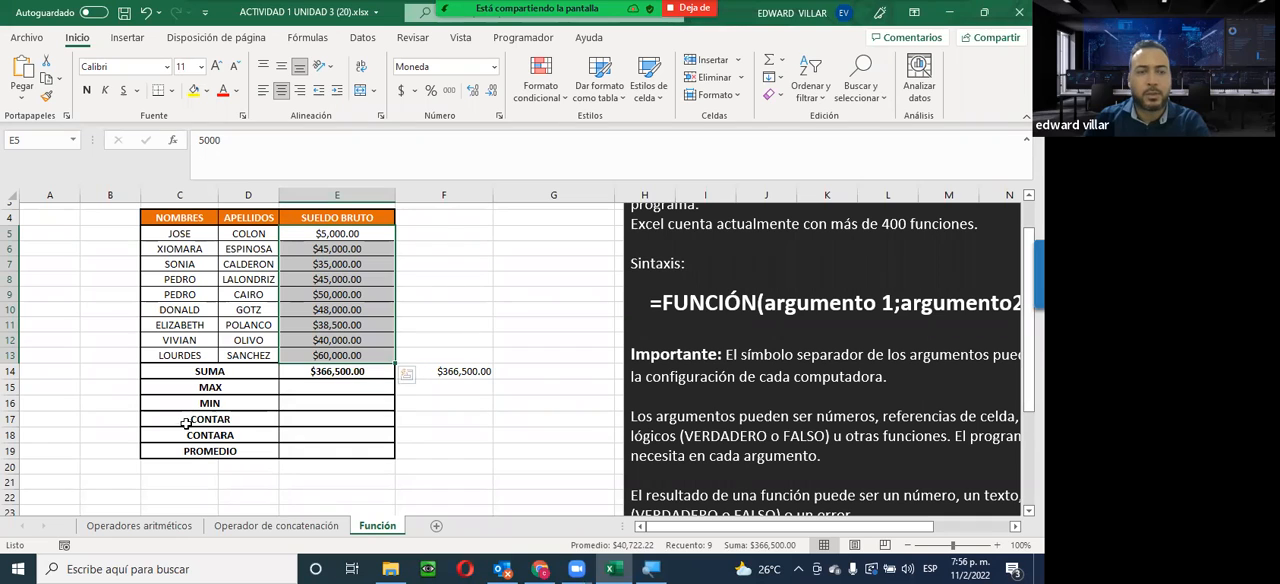
# Find the MAX function and insert it in E15 with the salary range E5:E13 as Número1
pyautogui.click(300, 387)
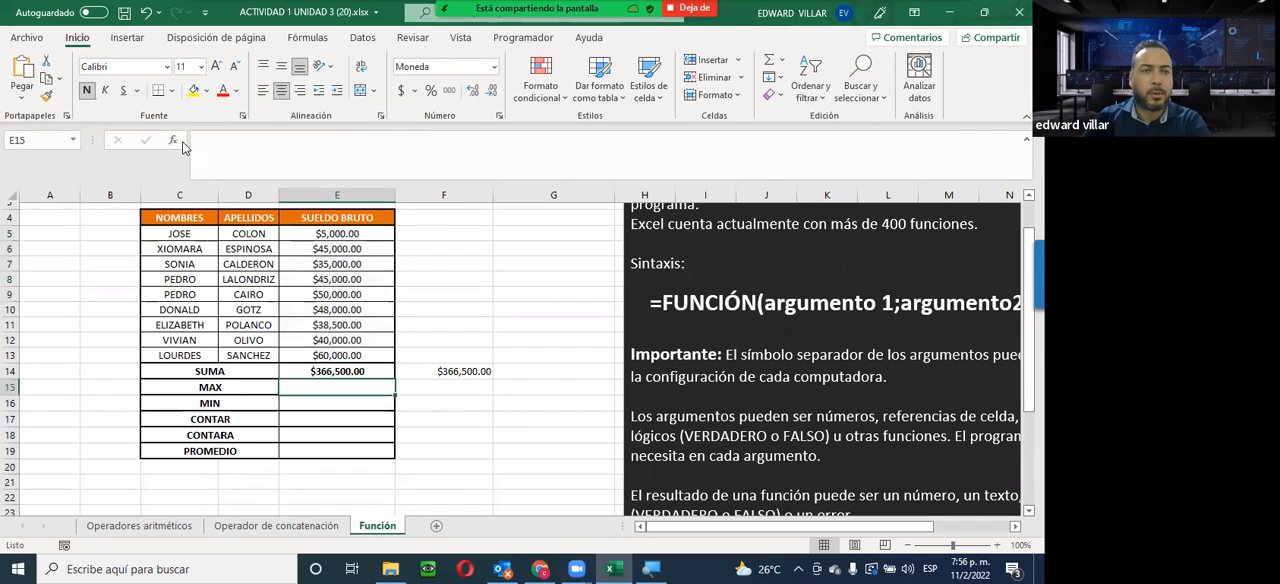
pyautogui.click(172, 141)
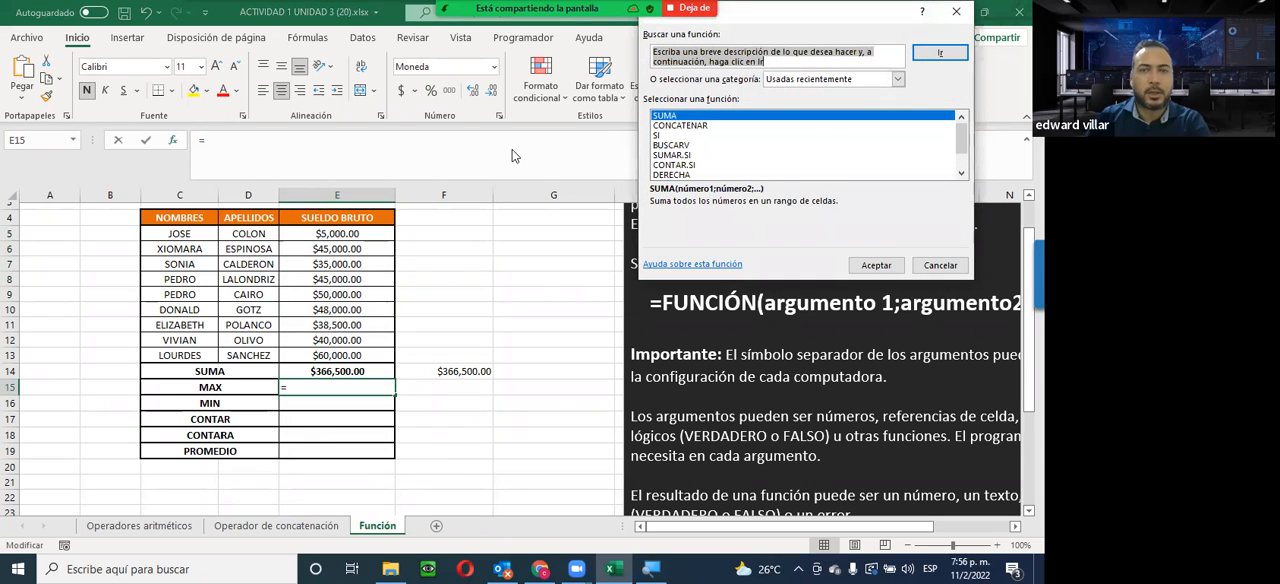
pyautogui.write('MAX')
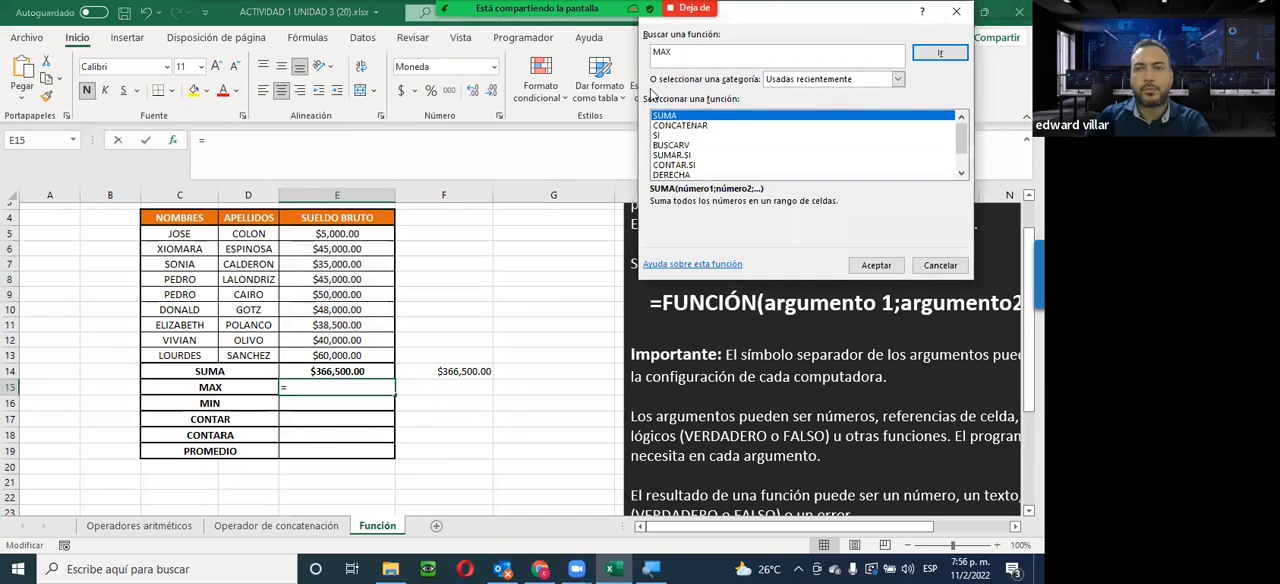
pyautogui.click(940, 52)
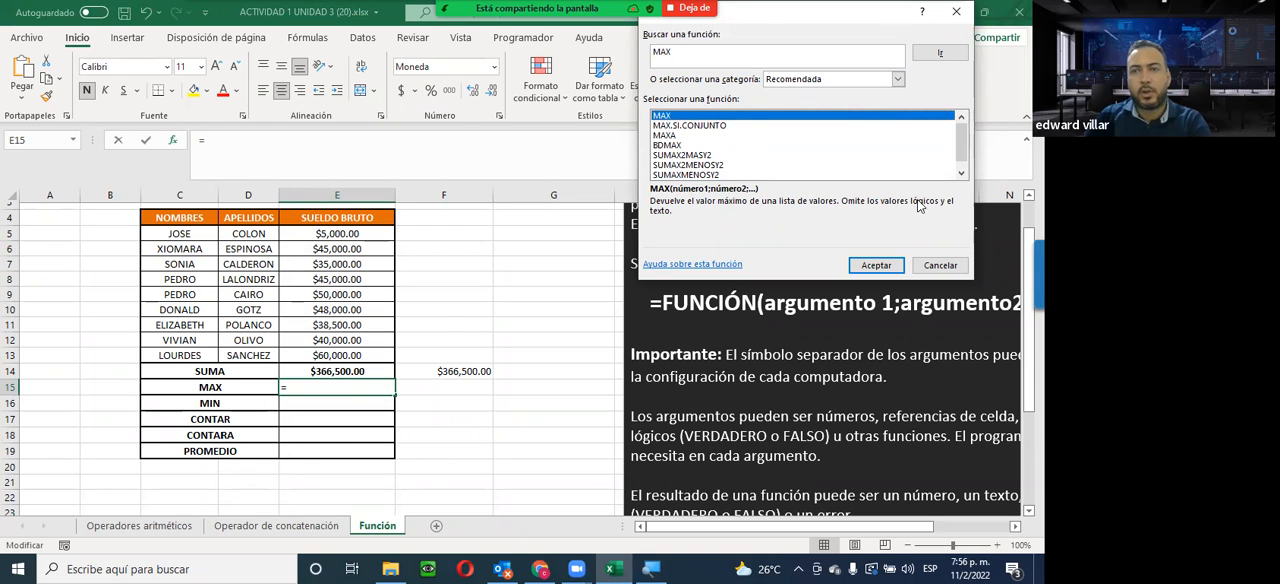
pyautogui.click(873, 266)
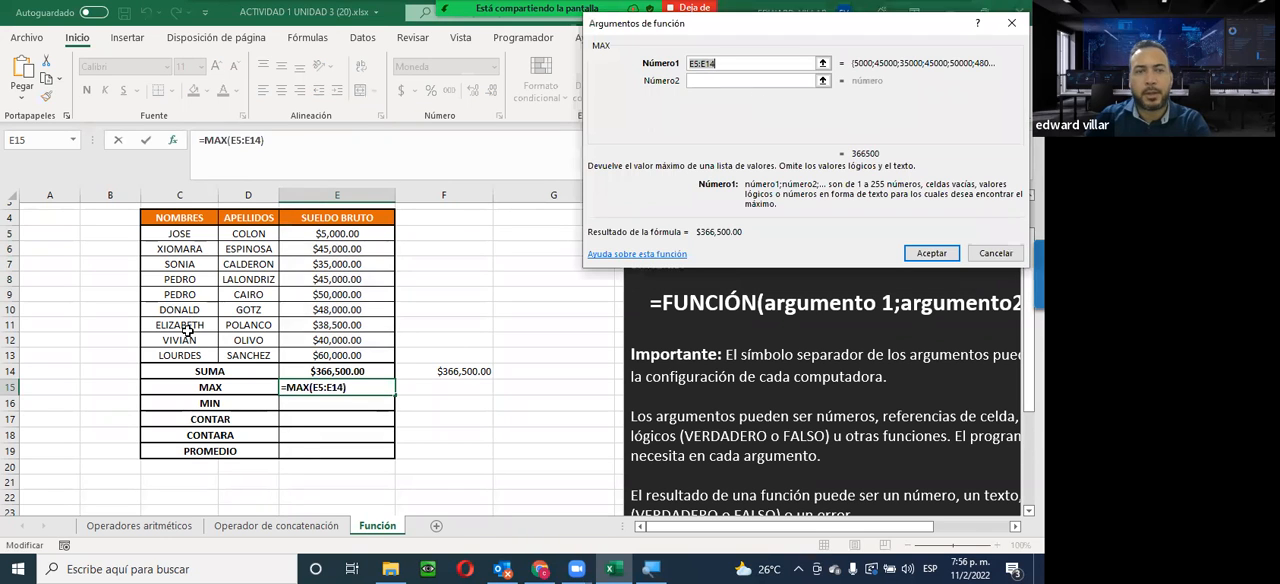
pyautogui.click(304, 235)
pyautogui.moveTo(312, 333); pyautogui.dragTo(316, 358)
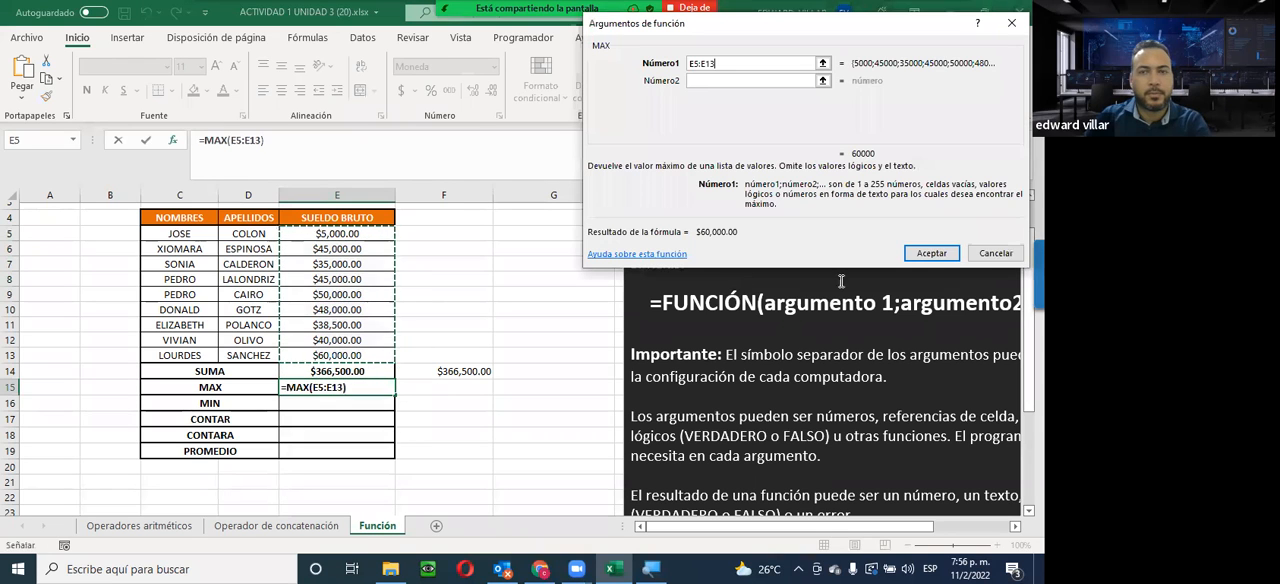
pyautogui.click(931, 253)
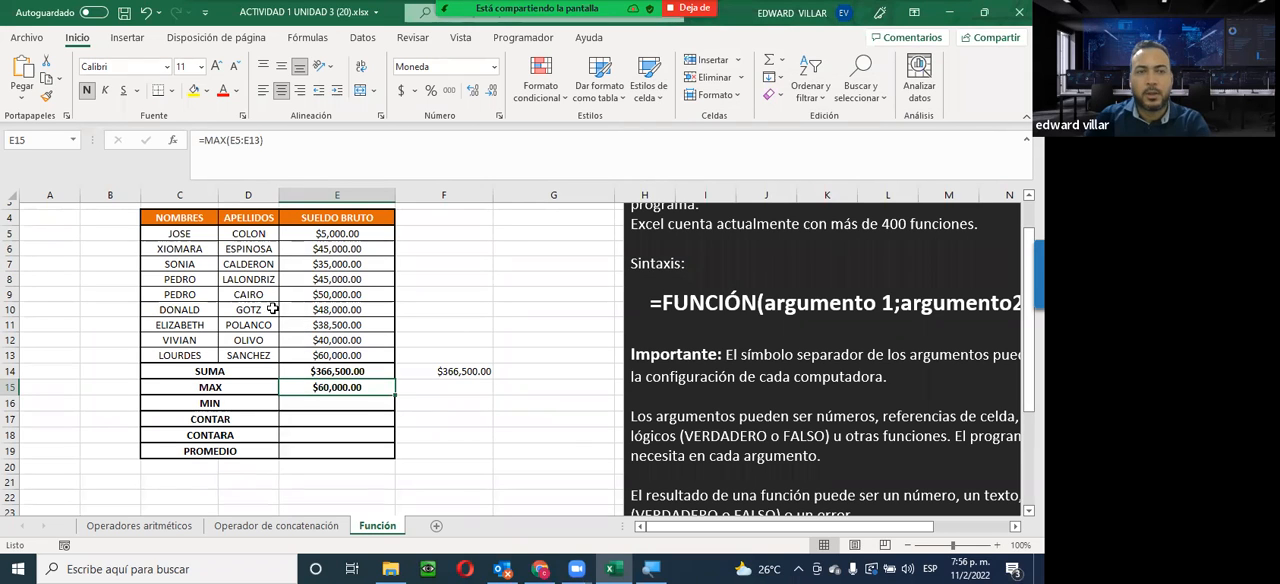
# Test the MAX formula by changing the salary in E5 to 65000, and undo the change
pyautogui.click(296, 234)
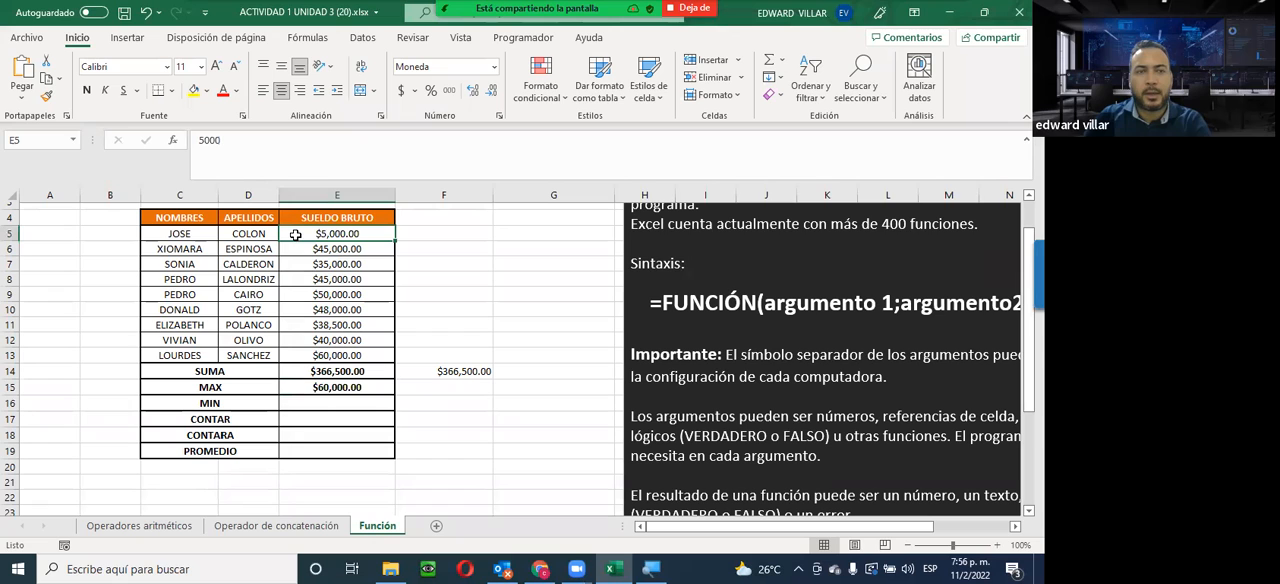
pyautogui.write('65000')
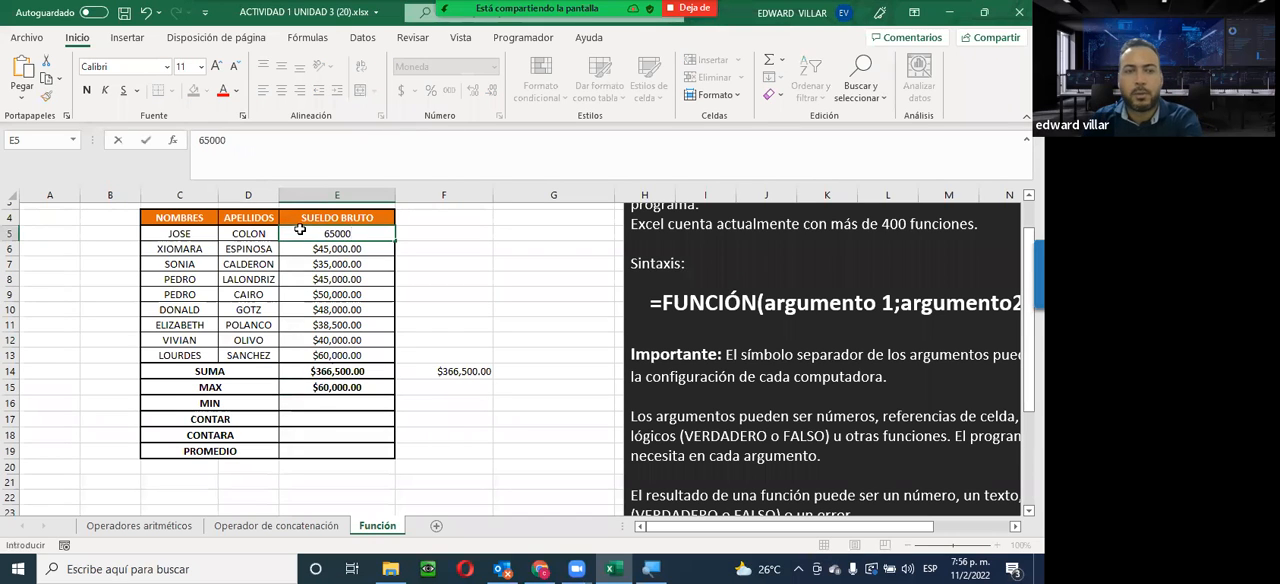
pyautogui.press('Return')
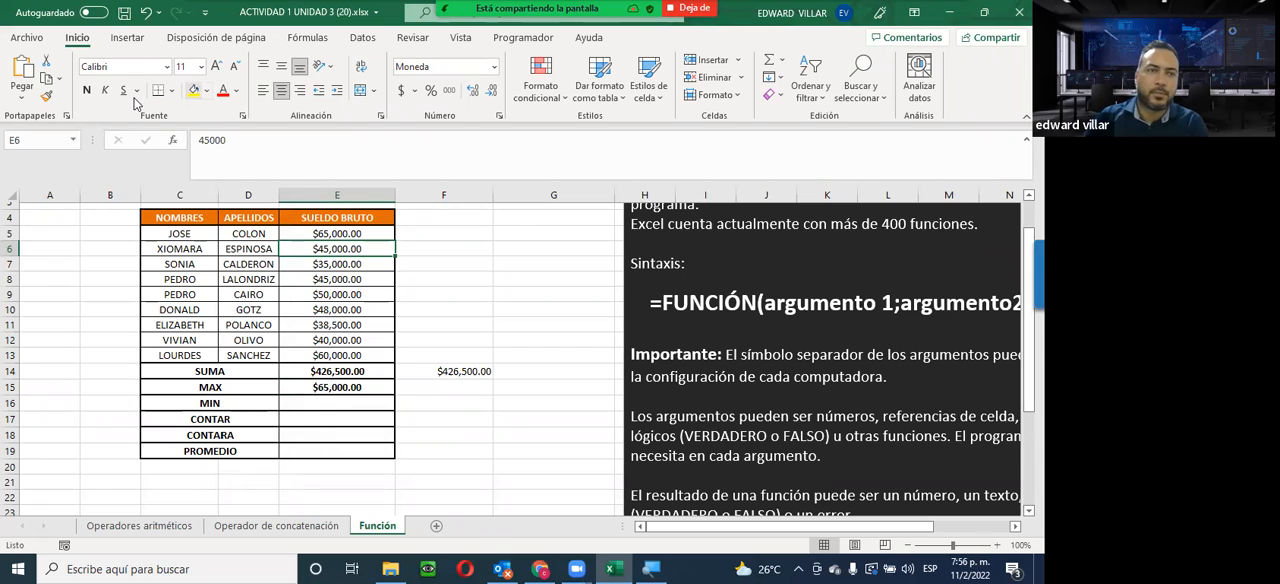
pyautogui.click(145, 14)
# Find the MIN function and insert it in E16 with the salary range E5:E13 as Número1
pyautogui.click(306, 402)
pyautogui.click(173, 140)
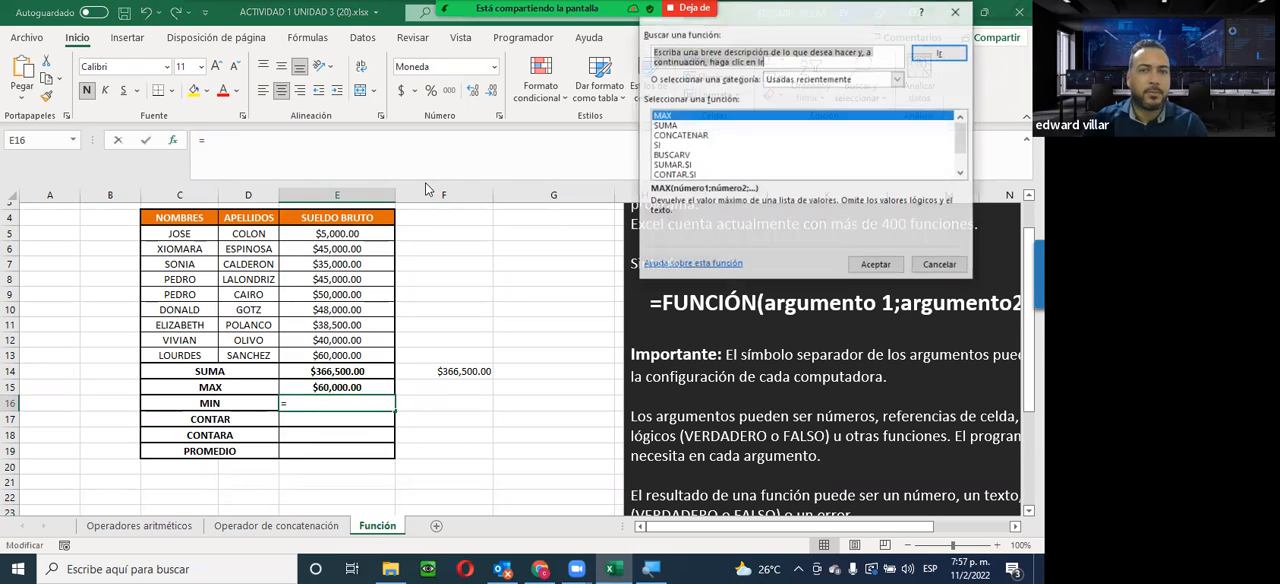
pyautogui.write('MIN')
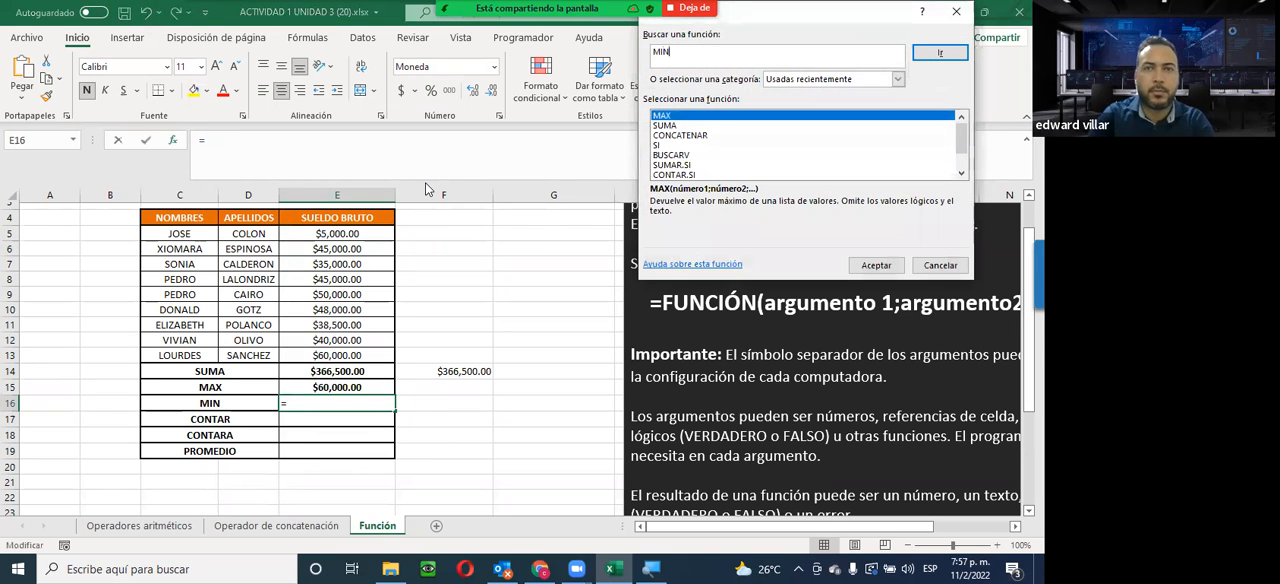
pyautogui.click(920, 55)
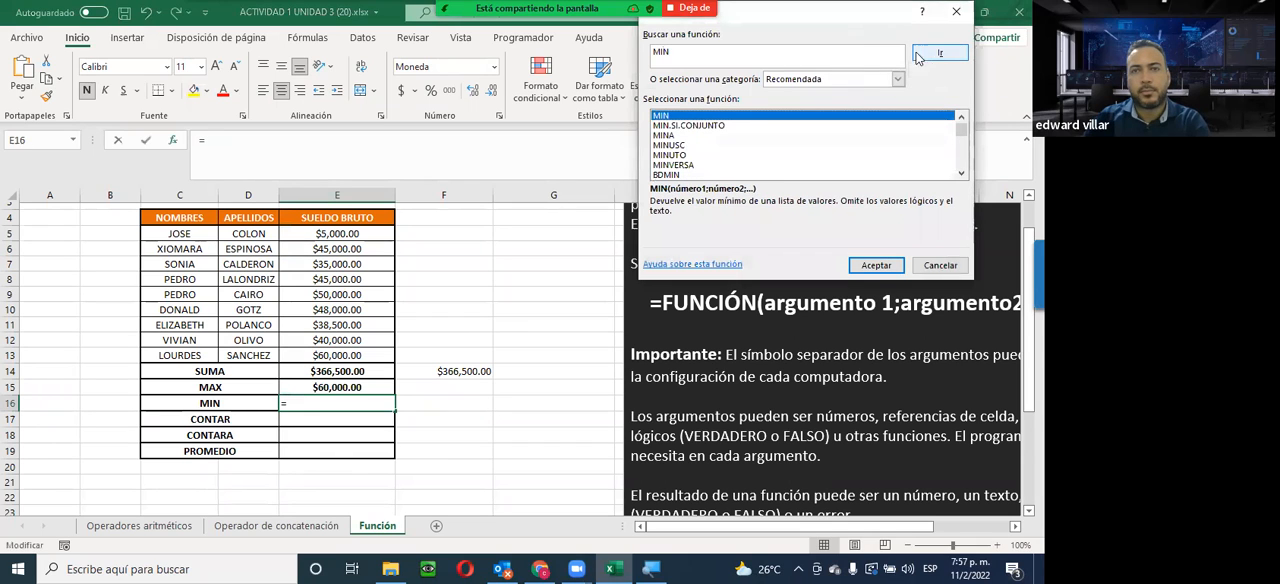
pyautogui.click(876, 265)
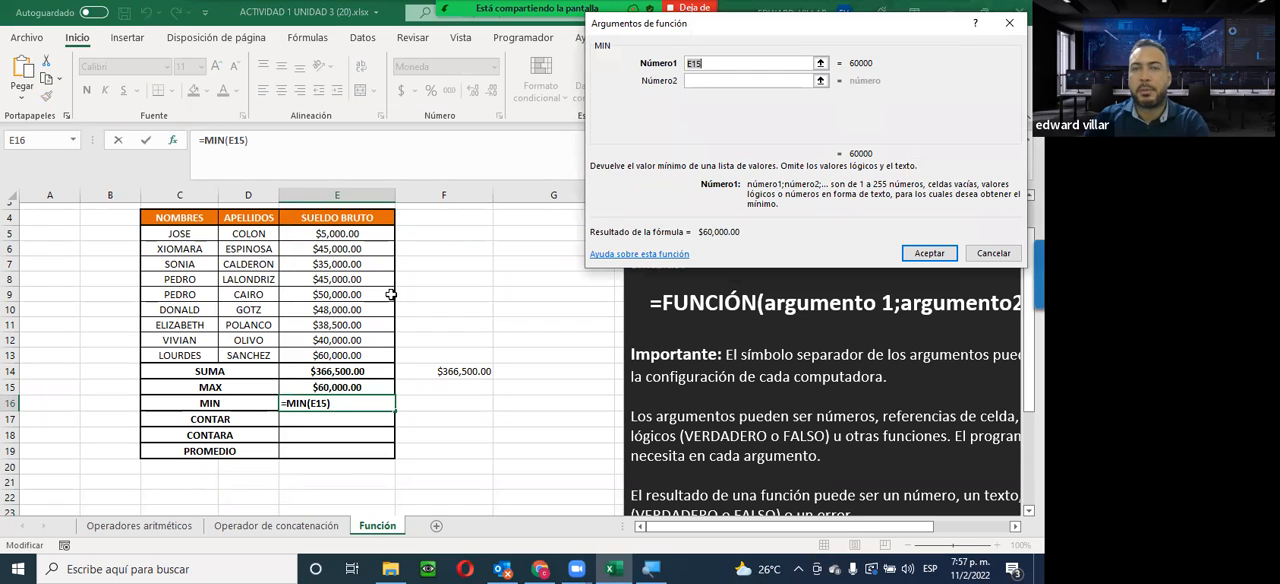
pyautogui.click(352, 236)
pyautogui.moveTo(352, 236); pyautogui.dragTo(345, 355)
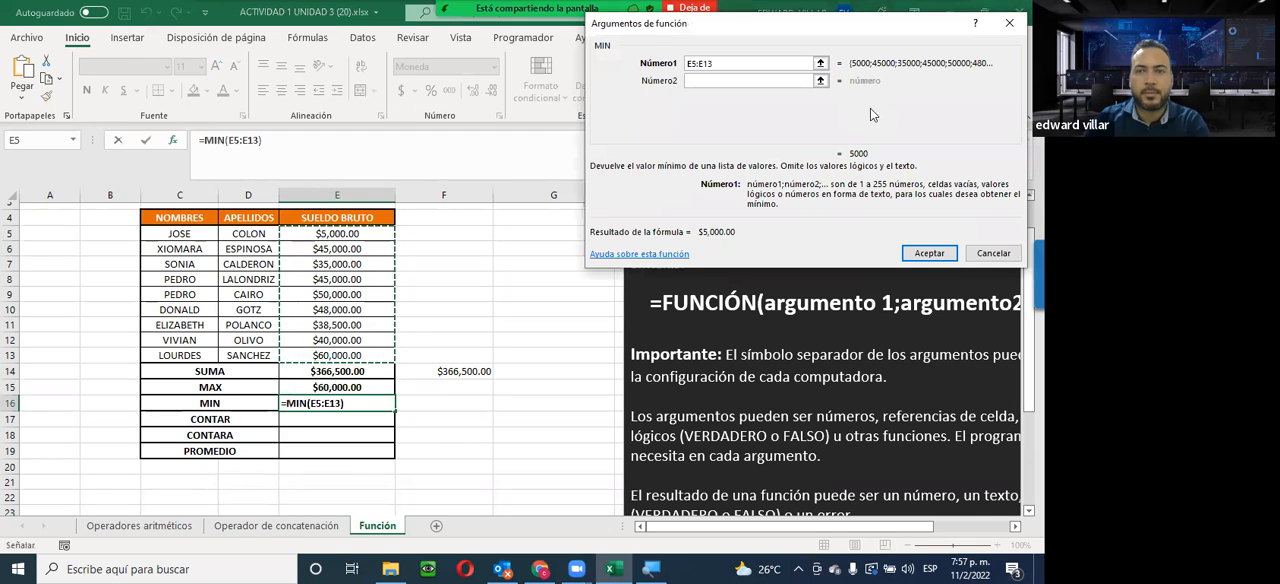
pyautogui.click(929, 253)
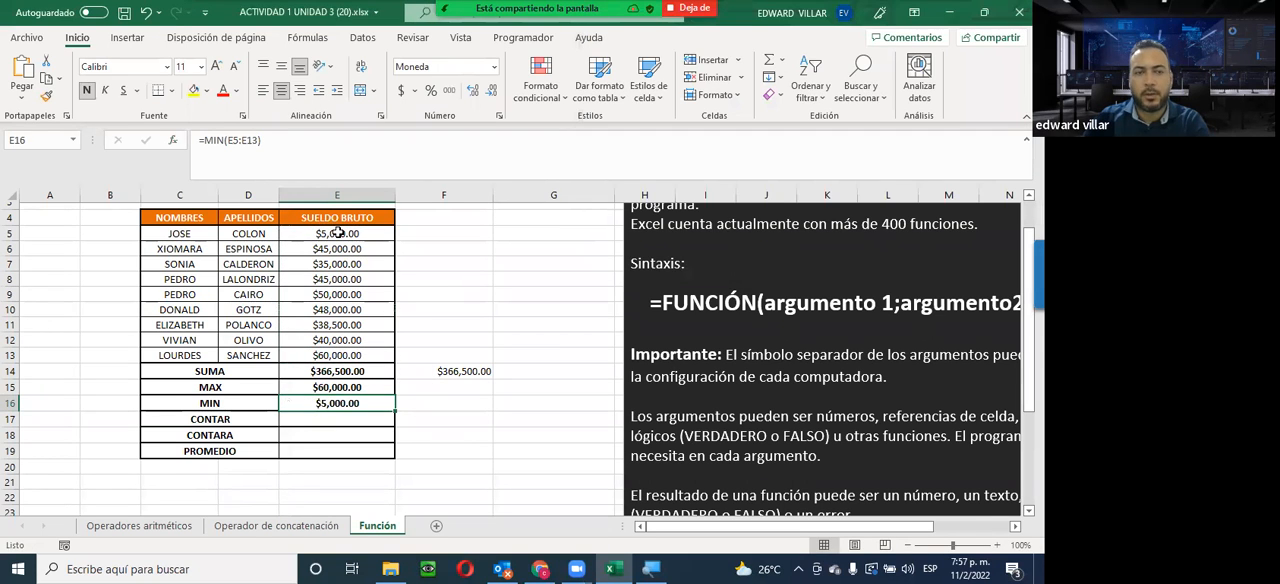
# Find the CONTAR function and insert it in E17 with the salary range E5:E13 as Valor1
pyautogui.click(287, 420)
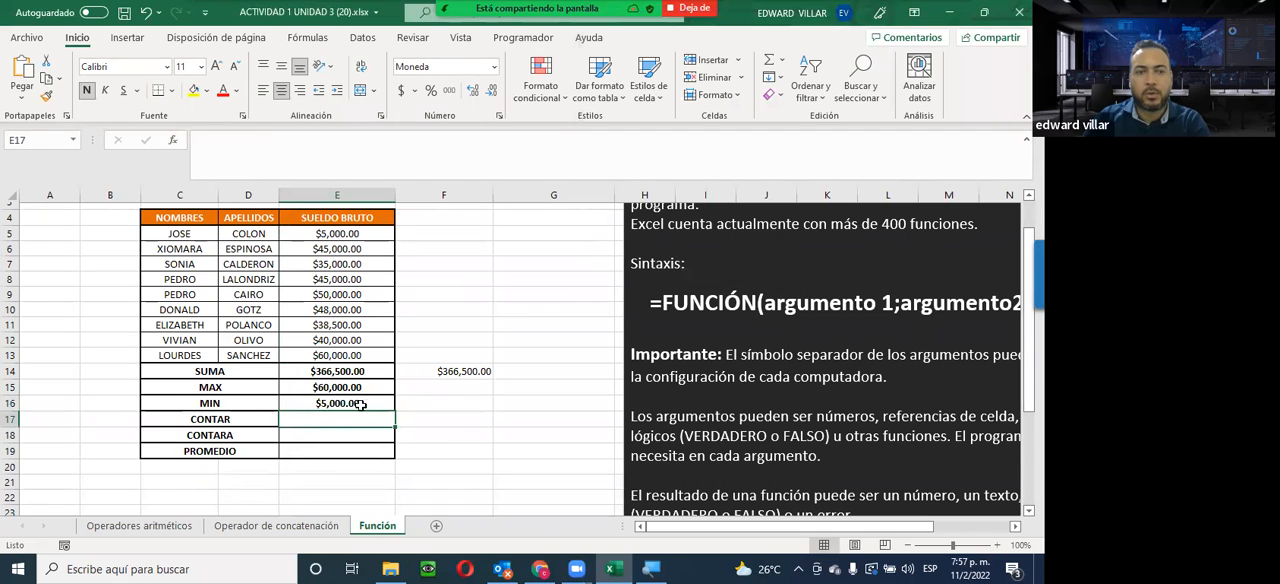
pyautogui.click(173, 140)
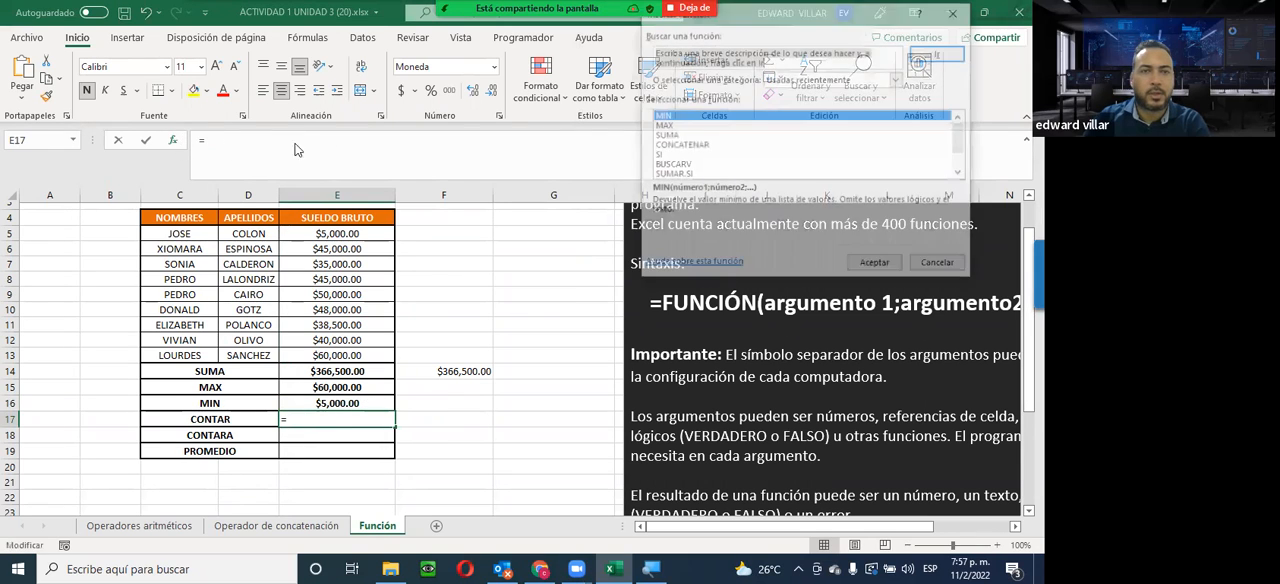
pyautogui.write('CONTAR')
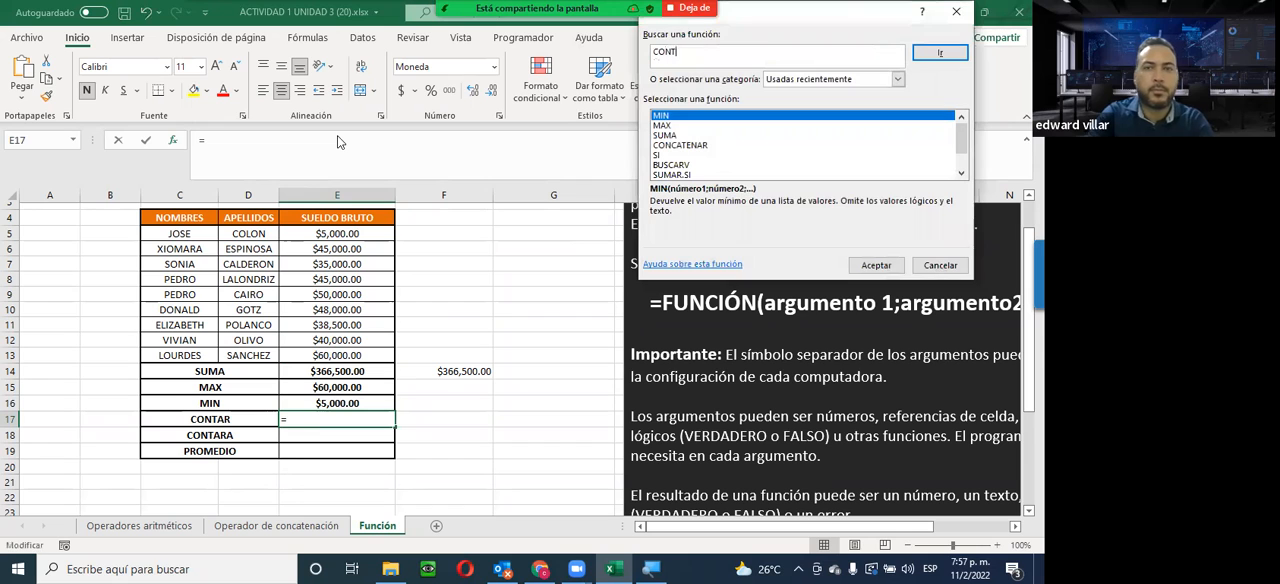
pyautogui.click(938, 53)
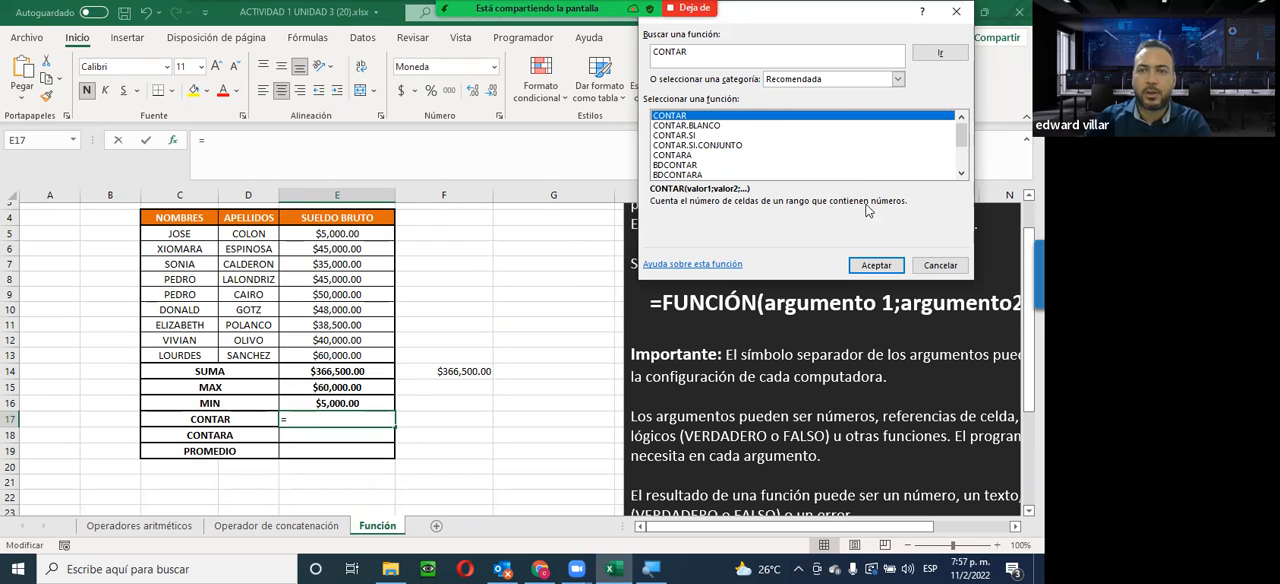
pyautogui.click(866, 268)
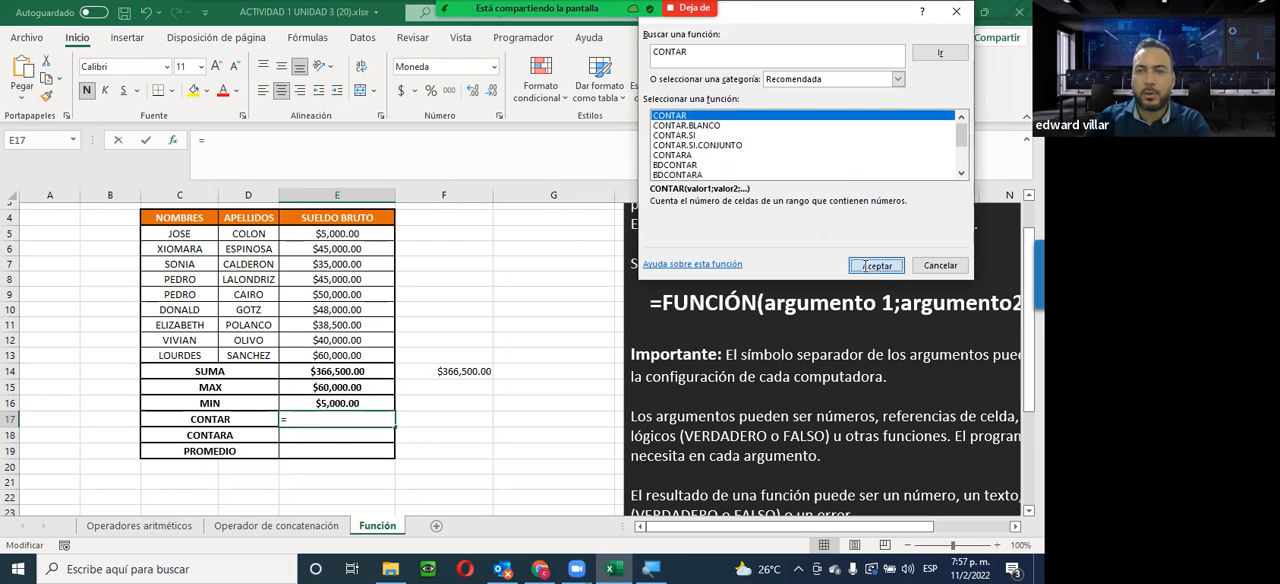
pyautogui.moveTo(335, 233); pyautogui.dragTo(380, 357)
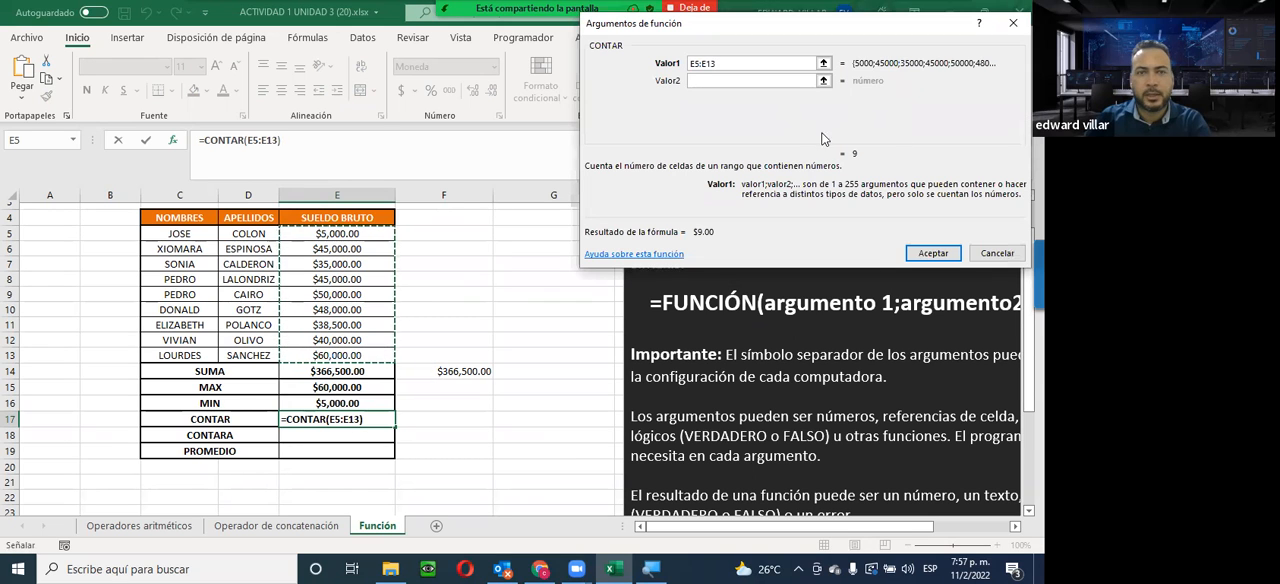
pyautogui.click(925, 250)
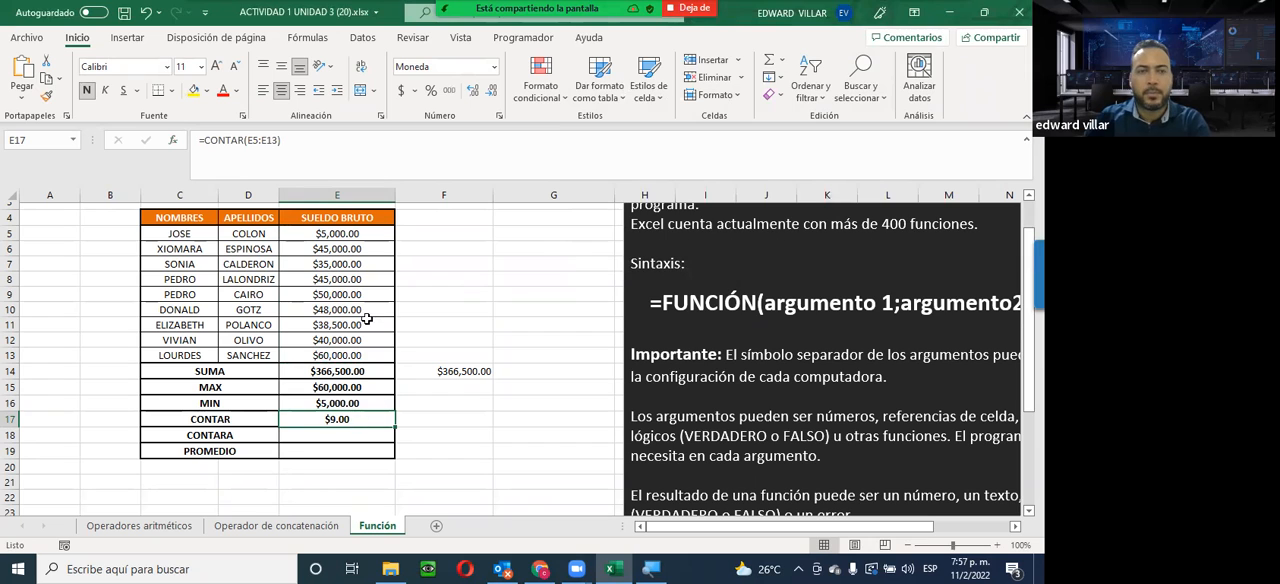
# Test the CONTAR formula by clearing E5 and entering the text FDFFD there, and undo both changes
pyautogui.click(355, 233)
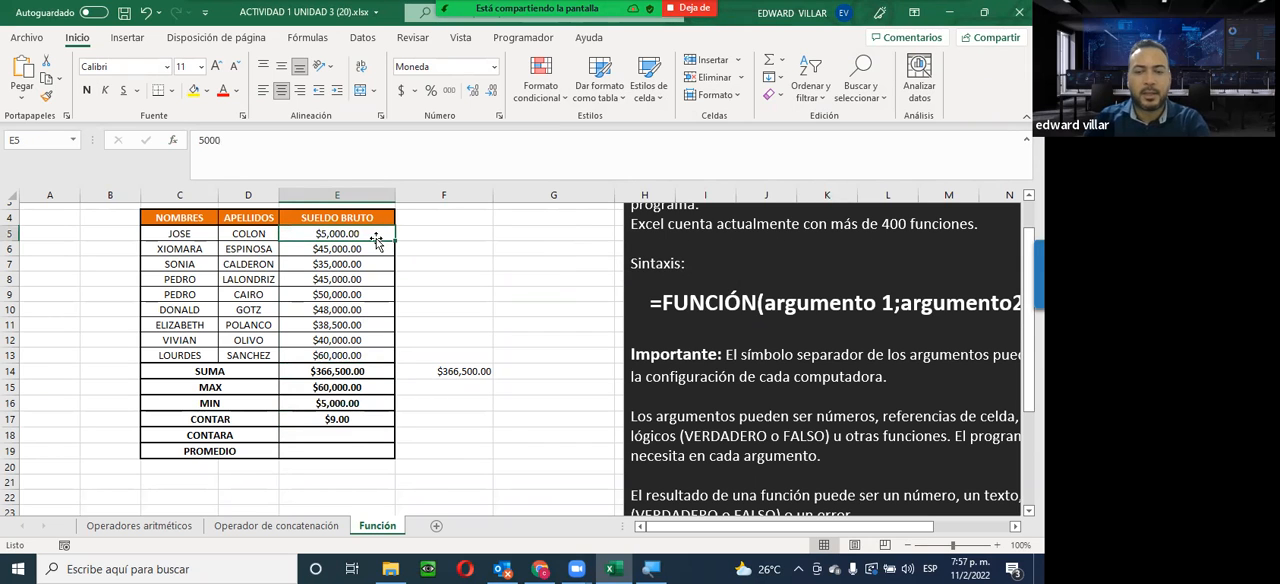
pyautogui.press('Delete')
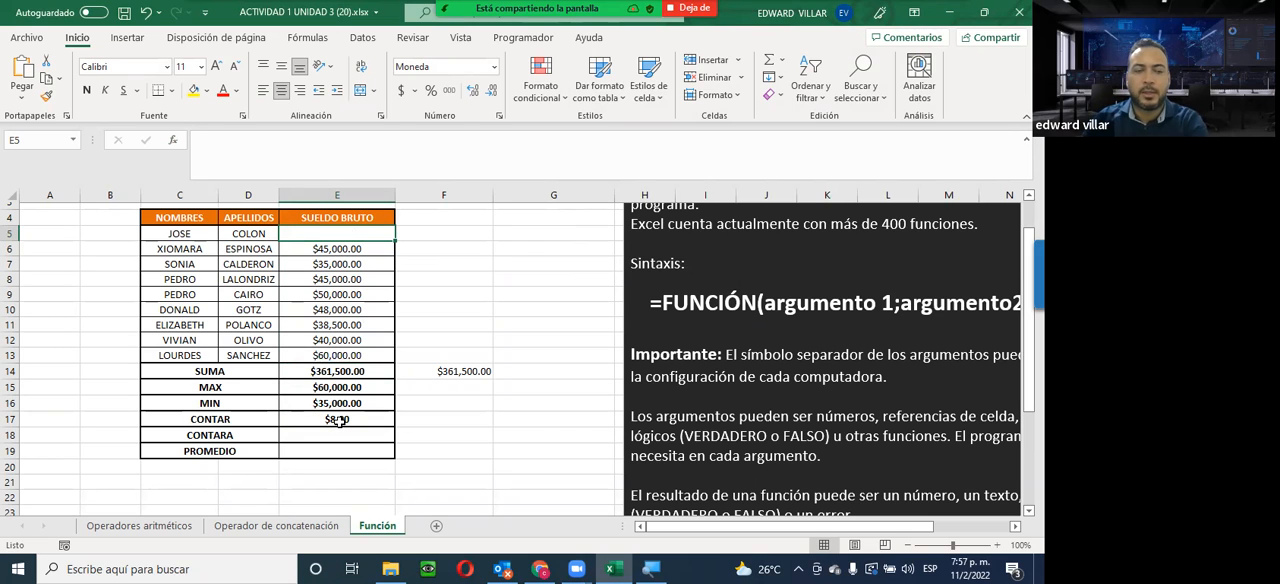
pyautogui.write('FDFFD')
pyautogui.press('Return')
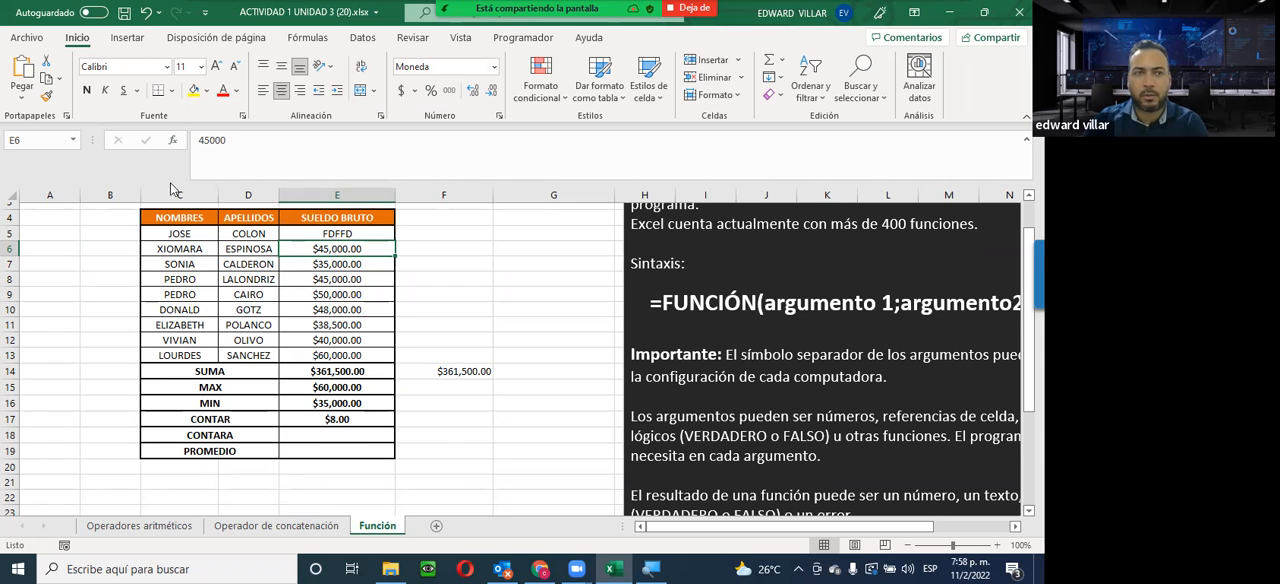
pyautogui.click(146, 13)
pyautogui.click(146, 13)
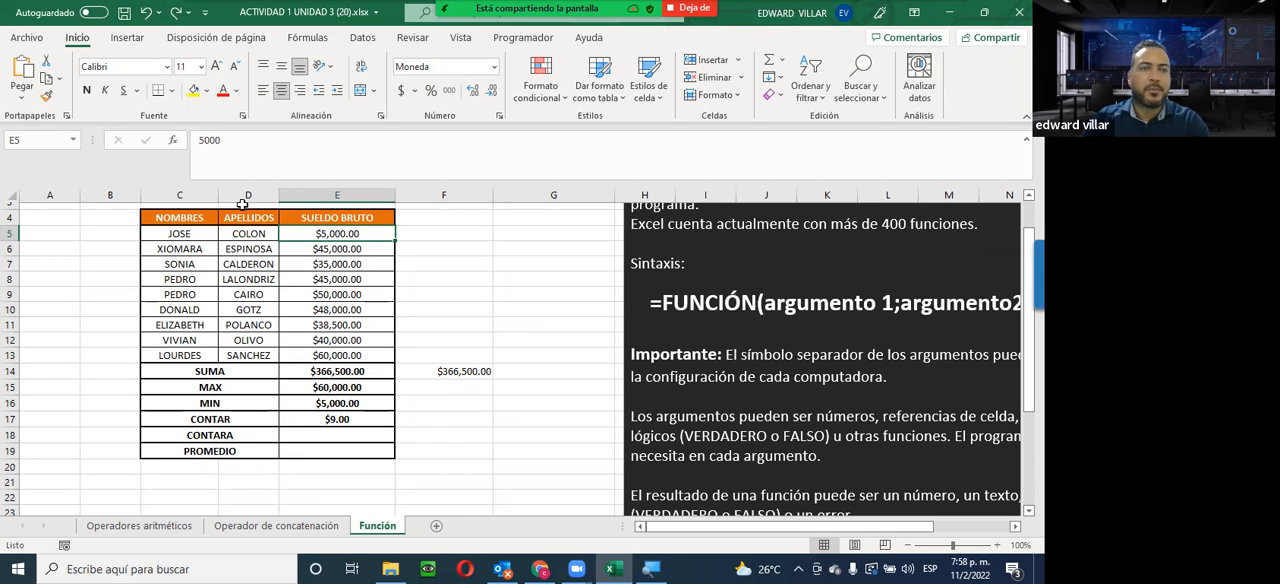
pyautogui.click(174, 141)
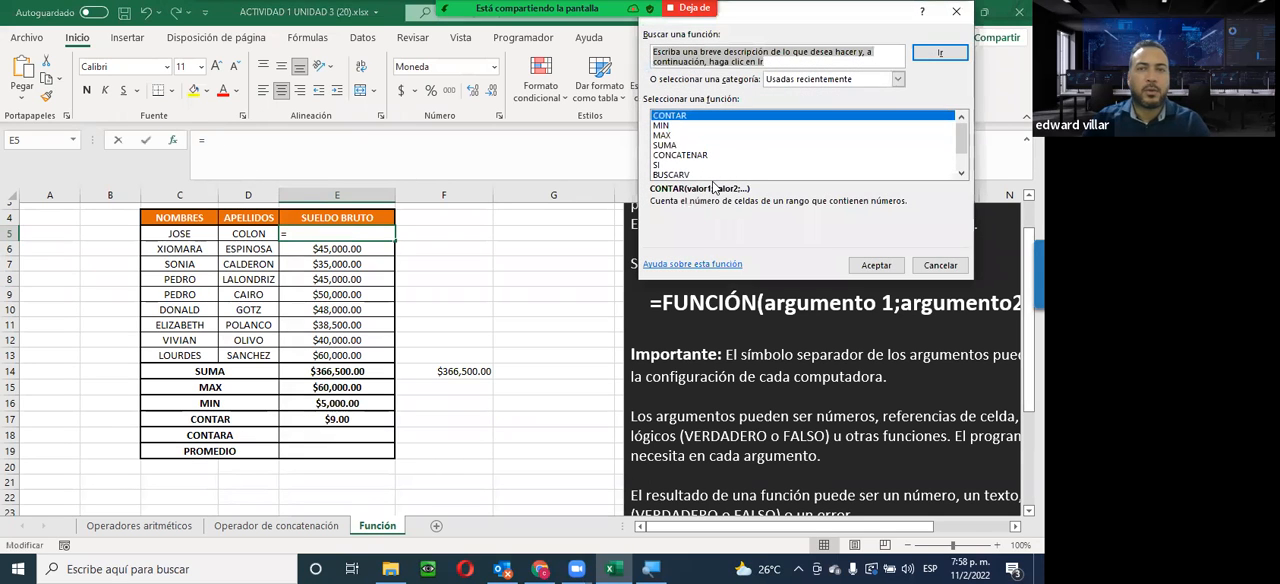
pyautogui.write('CONTARA')
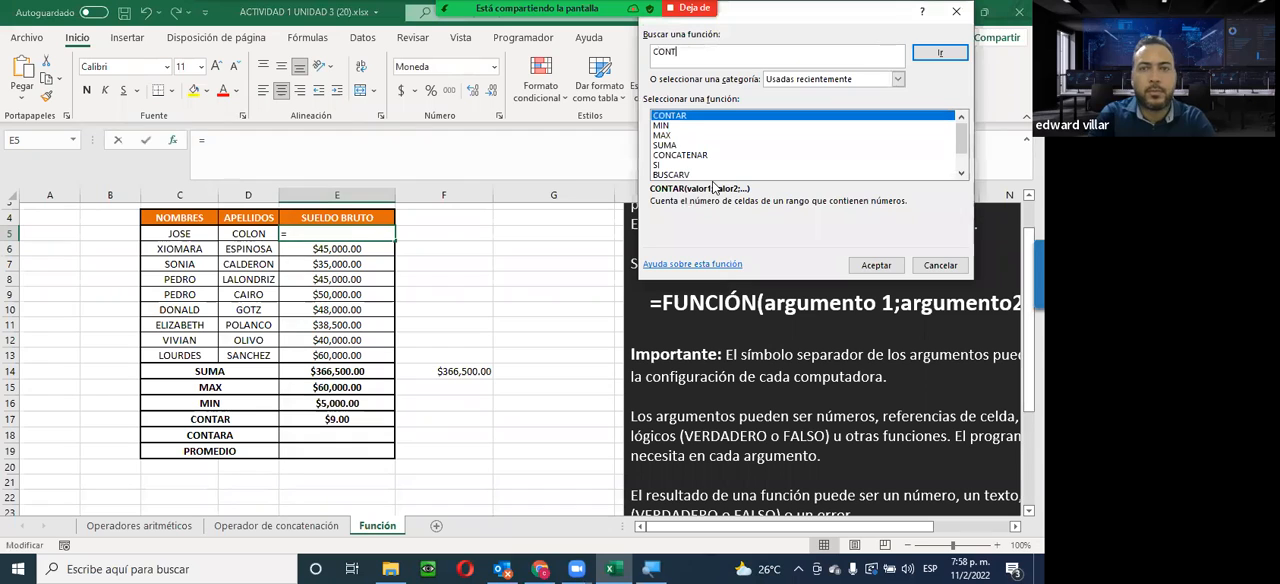
pyautogui.click(940, 54)
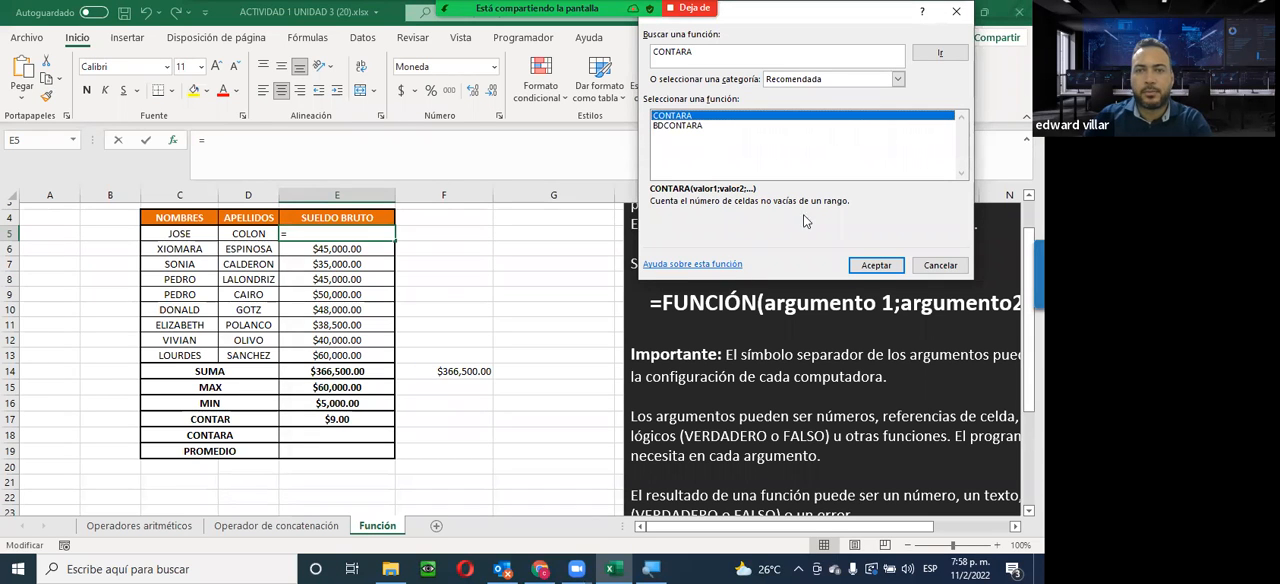
pyautogui.click(858, 266)
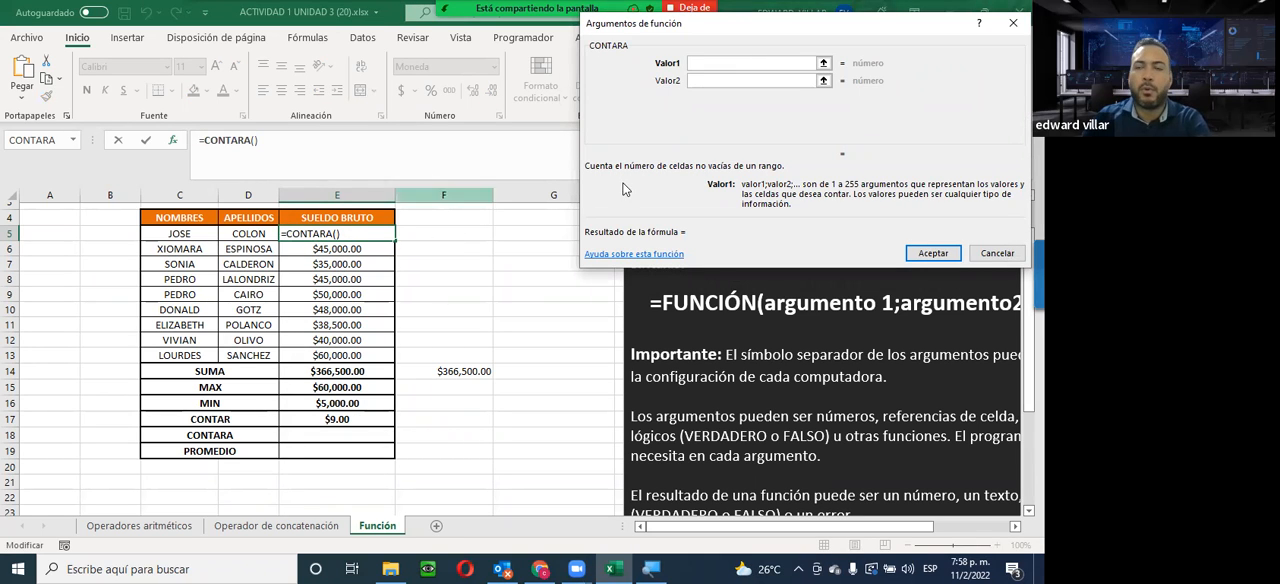
pyautogui.click(990, 257)
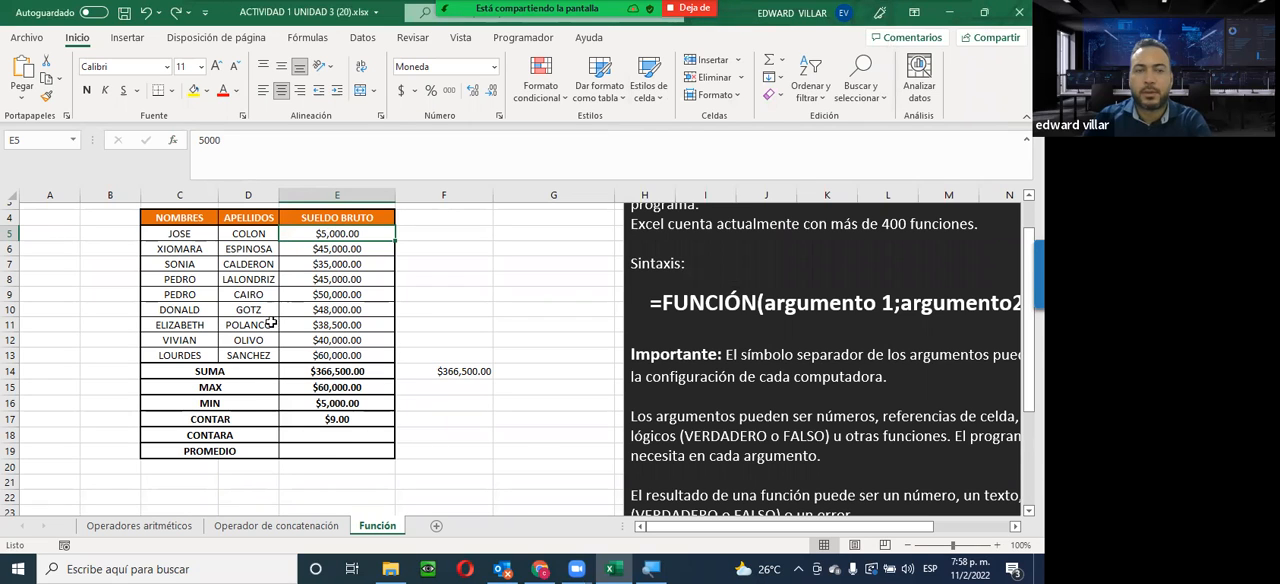
# Insert the CONTARA function in E18 with the salary range E5:E13 as Valor1
pyautogui.click(314, 434)
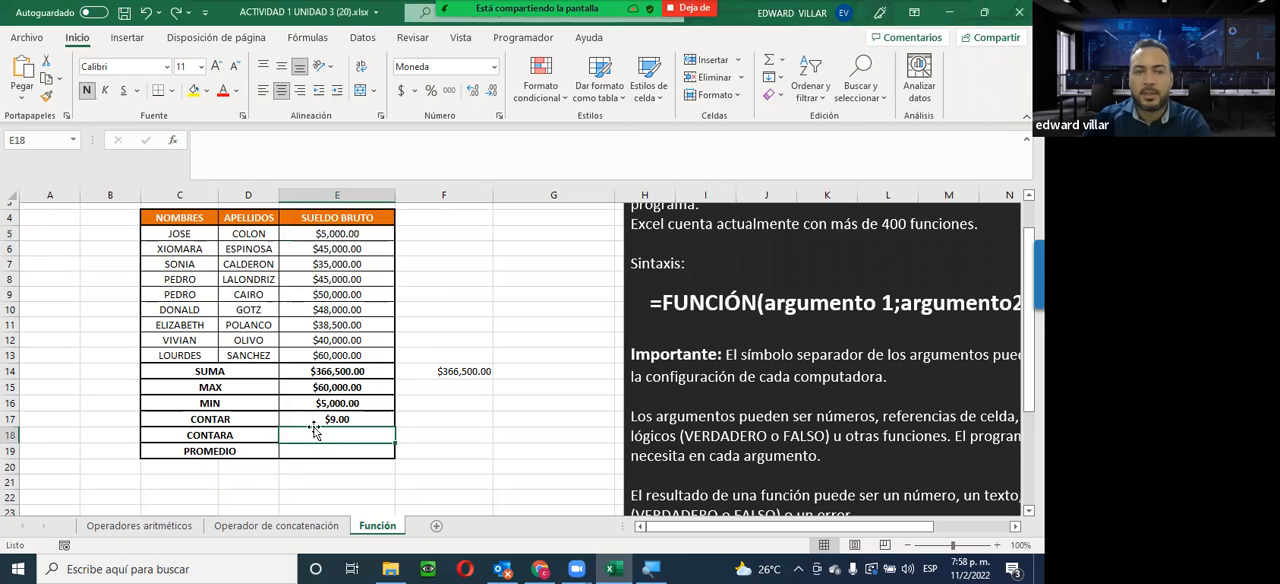
pyautogui.click(173, 142)
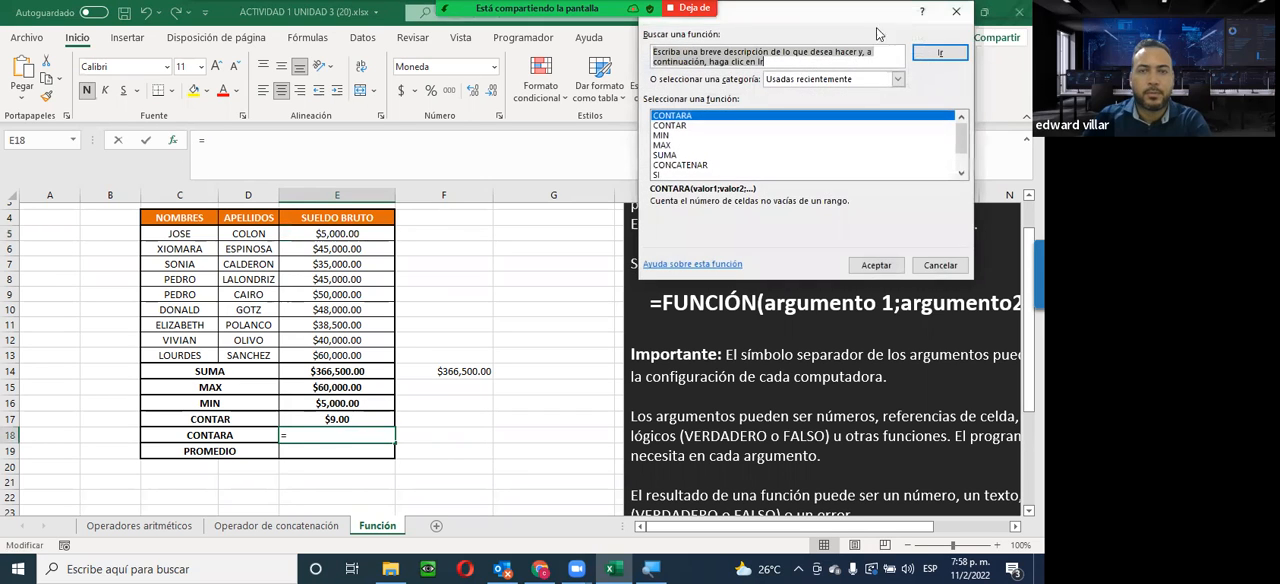
pyautogui.doubleClick(703, 119)
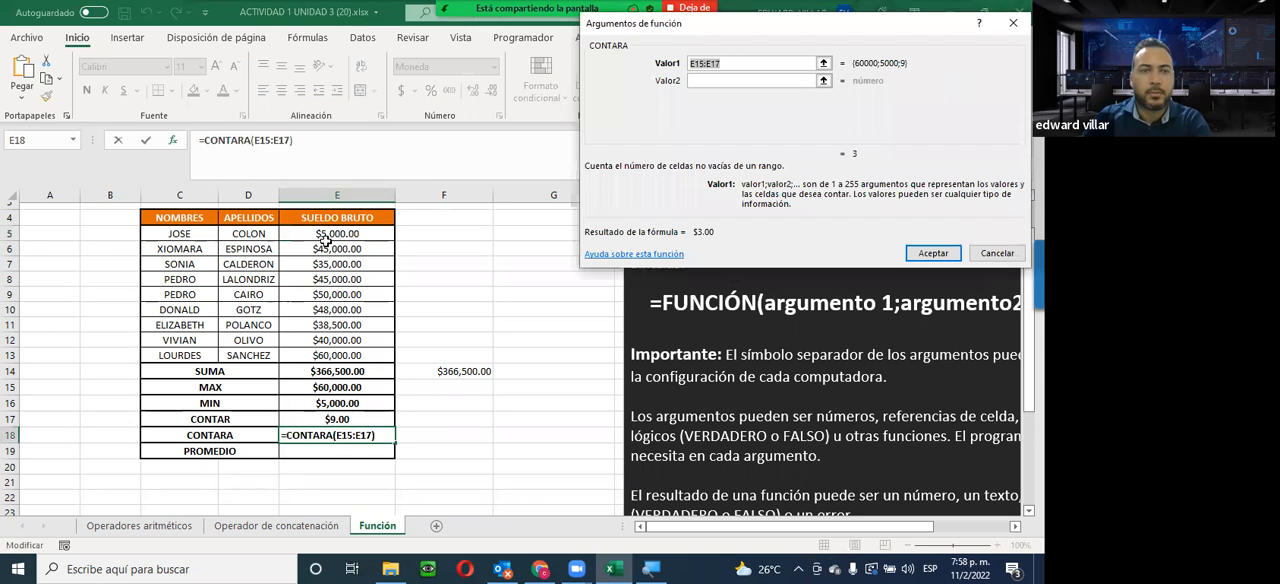
pyautogui.moveTo(316, 233); pyautogui.dragTo(337, 357)
pyautogui.click(912, 252)
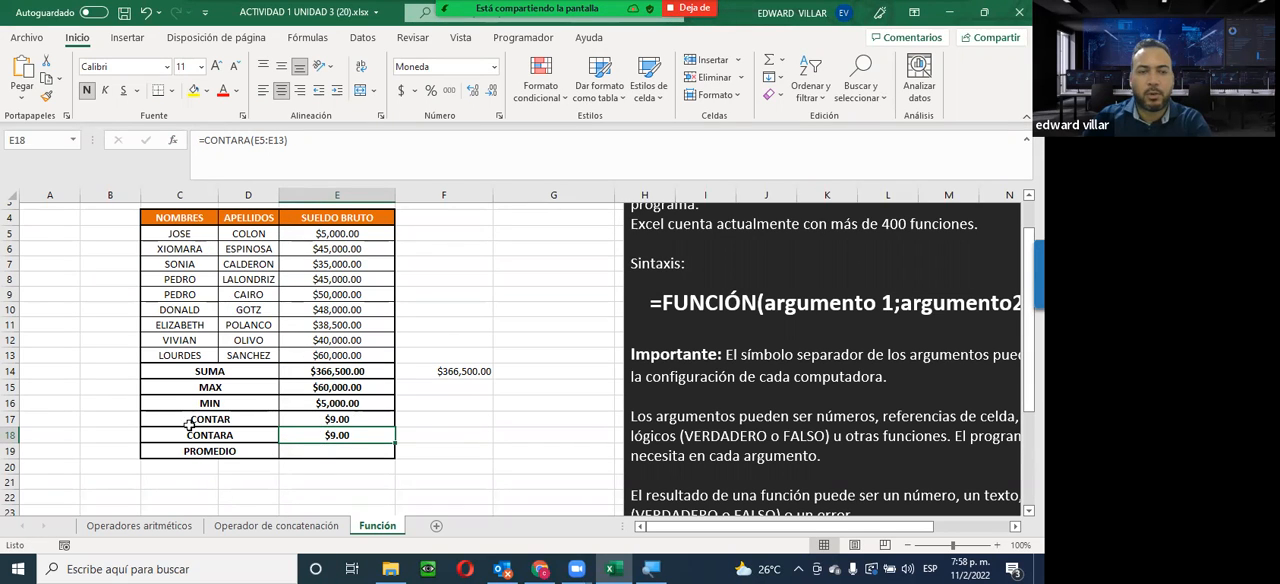
# Test CONTARA against CONTAR by clearing E5 and entering the text HOLA there, and restore the original salary
pyautogui.click(336, 233)
pyautogui.press('Delete')
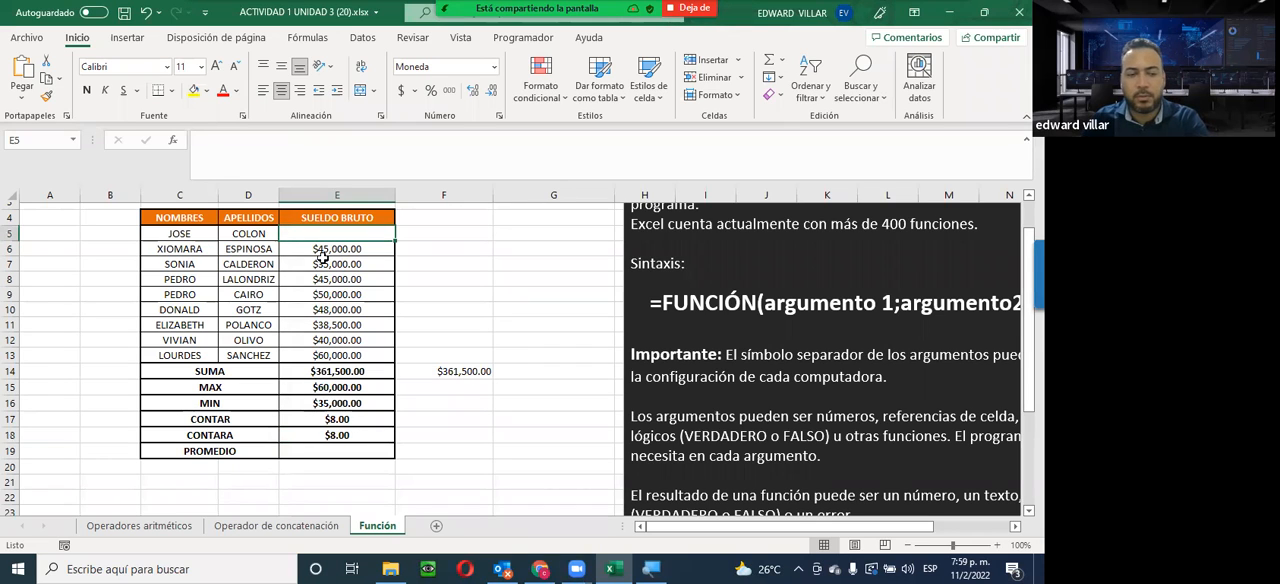
pyautogui.write('HOLA')
pyautogui.press('Return')
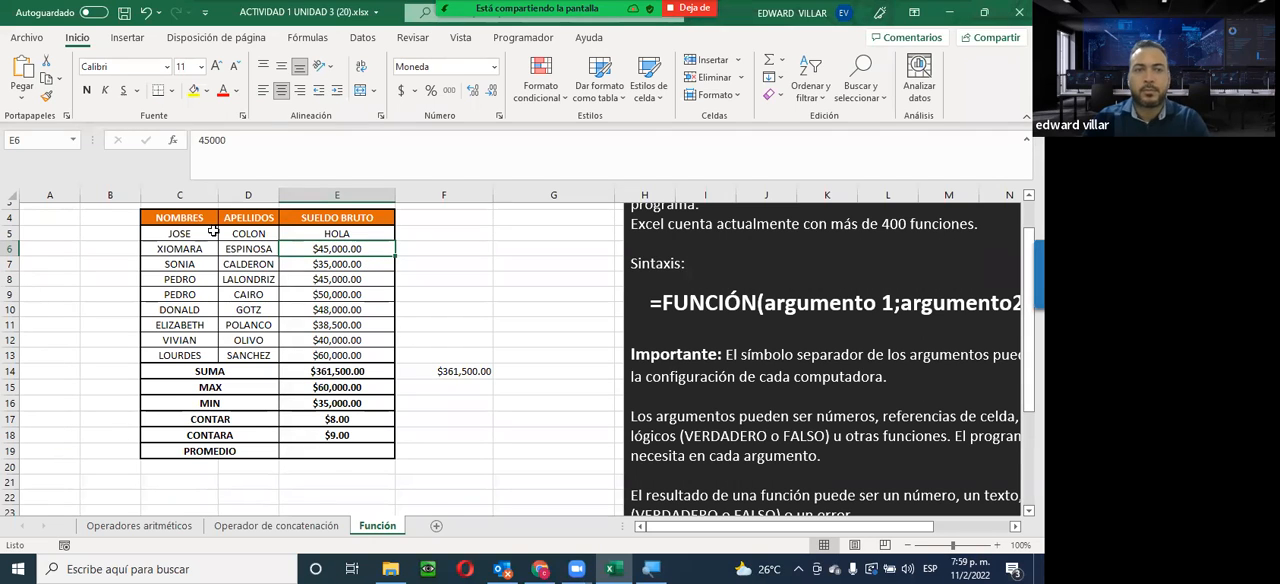
pyautogui.click(146, 11)
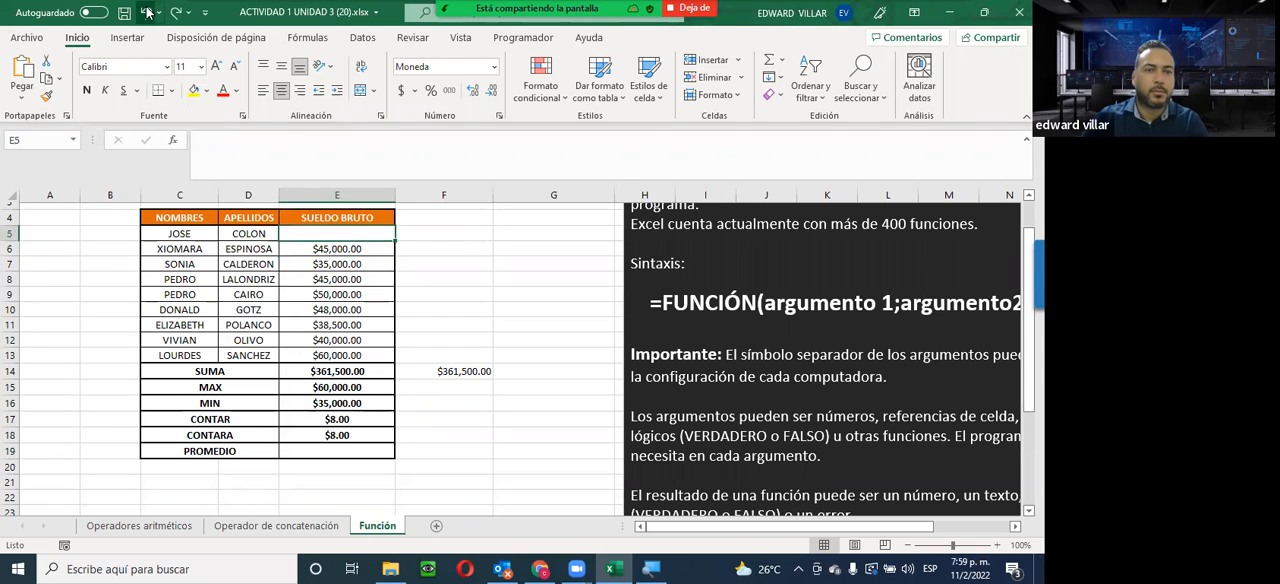
# Find the PROMEDIO function and insert it in E19 with the salary range E5:E13 as Número1
pyautogui.click(188, 451)
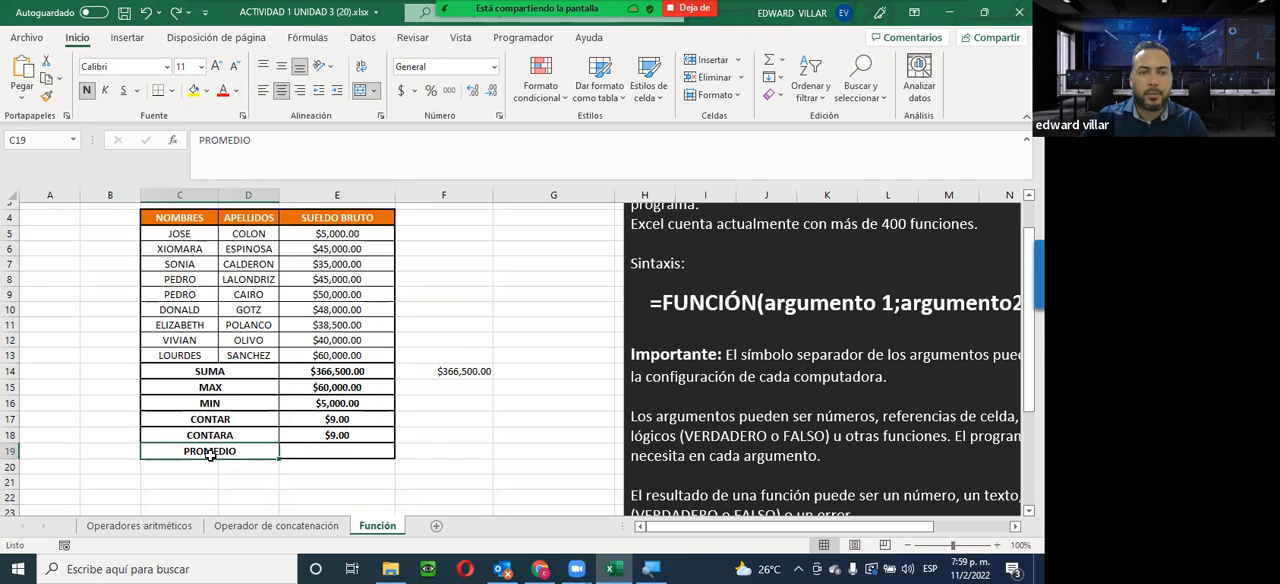
pyautogui.click(326, 452)
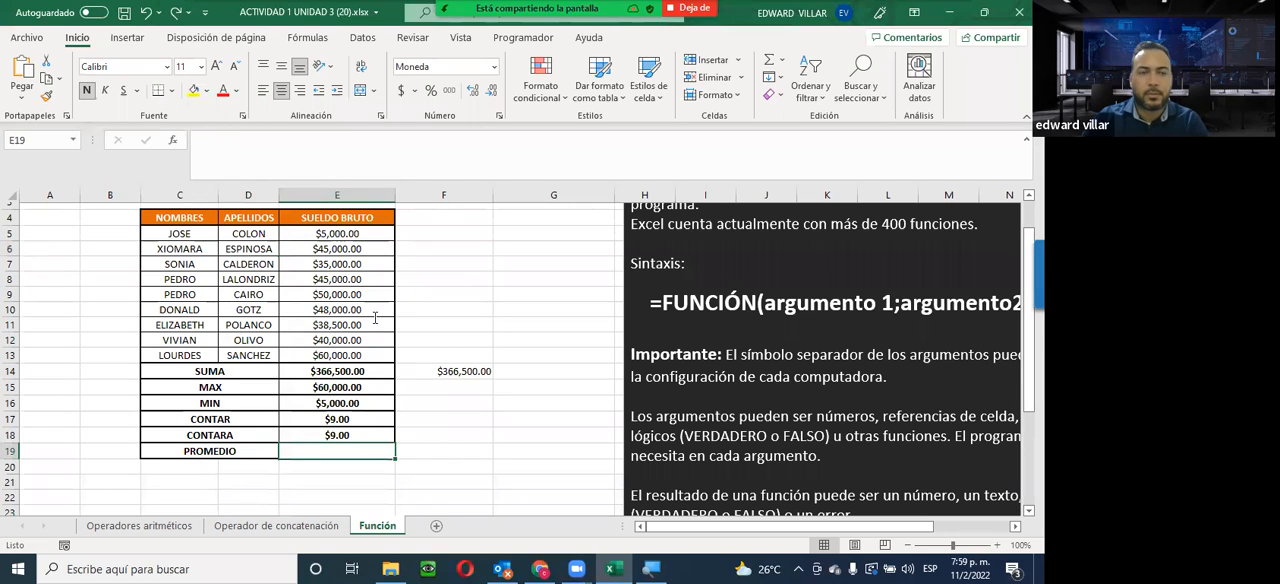
pyautogui.click(176, 140)
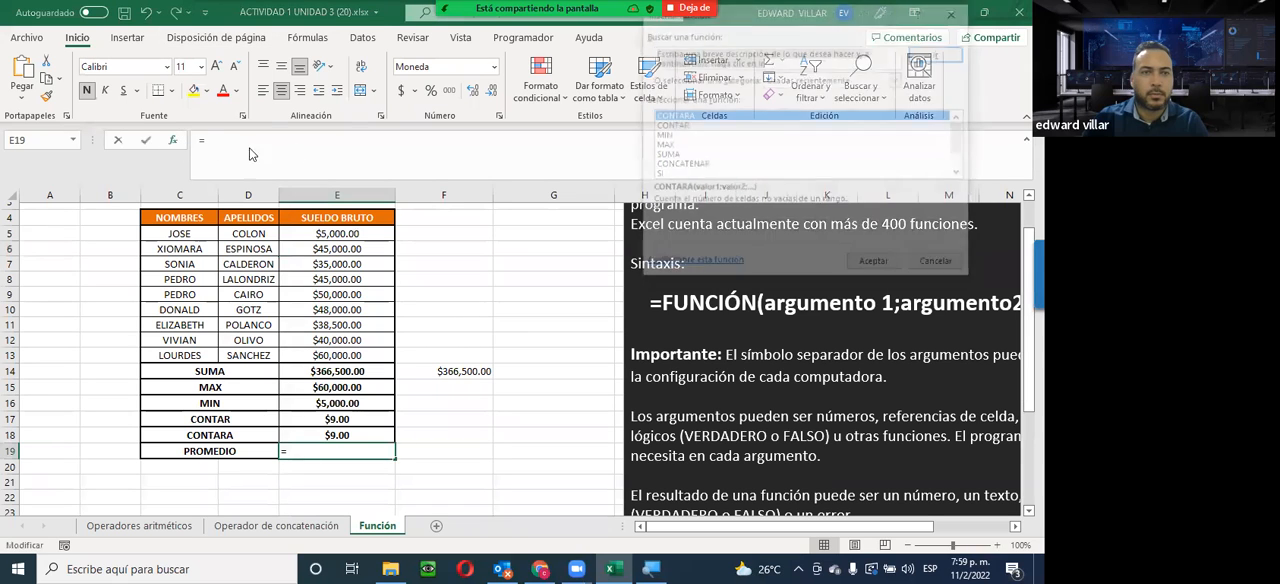
pyautogui.write('PR')
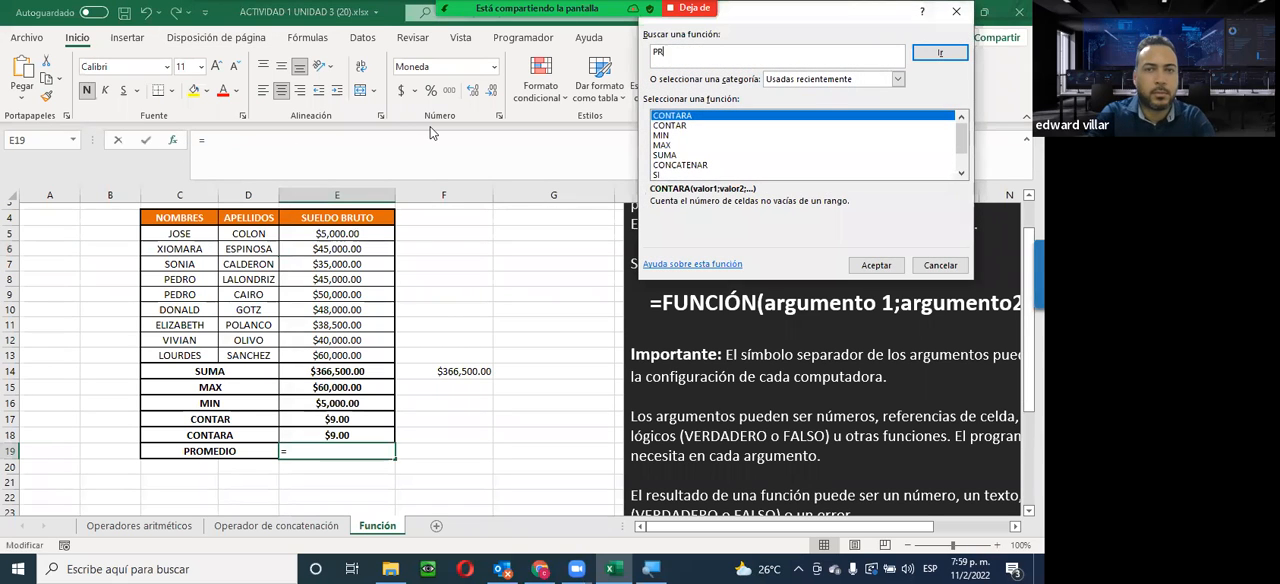
pyautogui.write('OMEDIO')
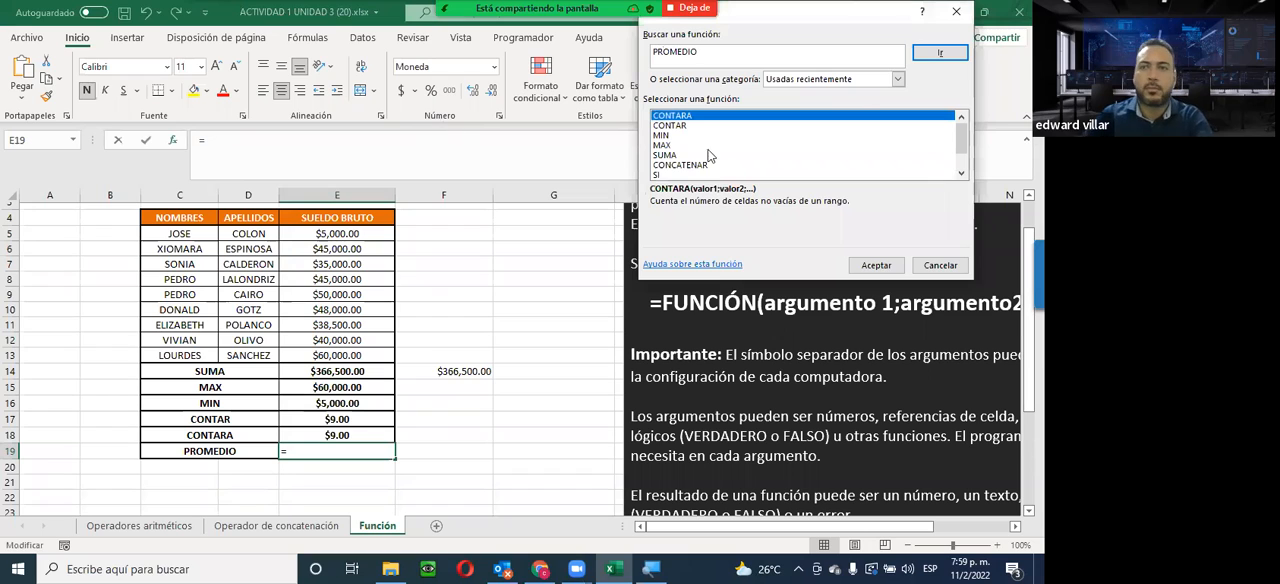
pyautogui.click(927, 56)
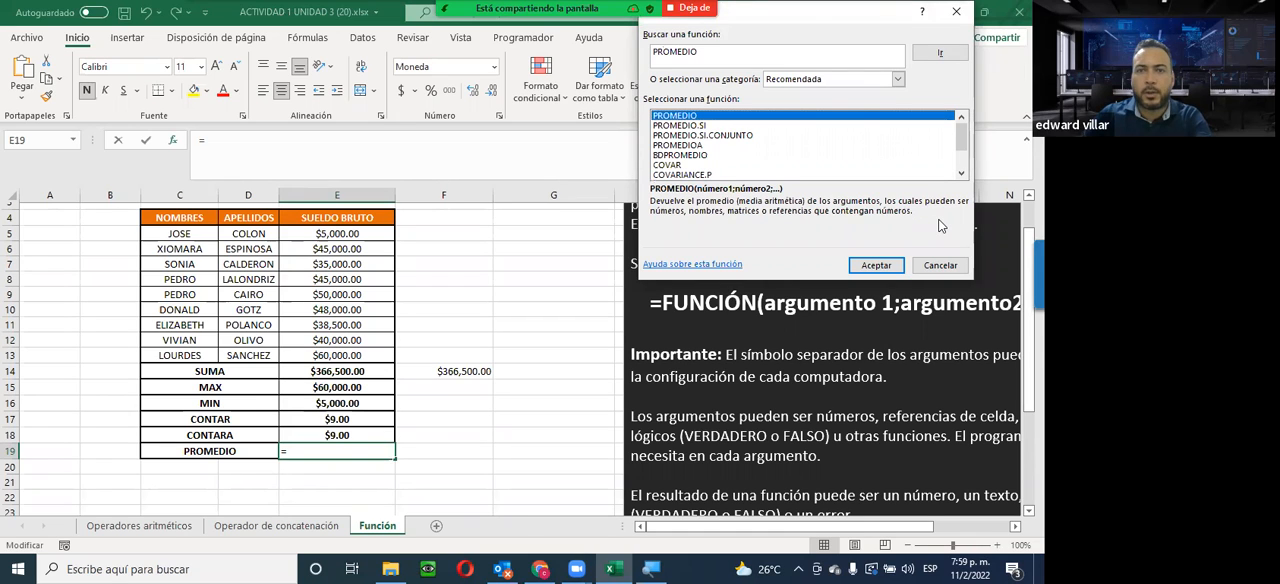
pyautogui.click(872, 266)
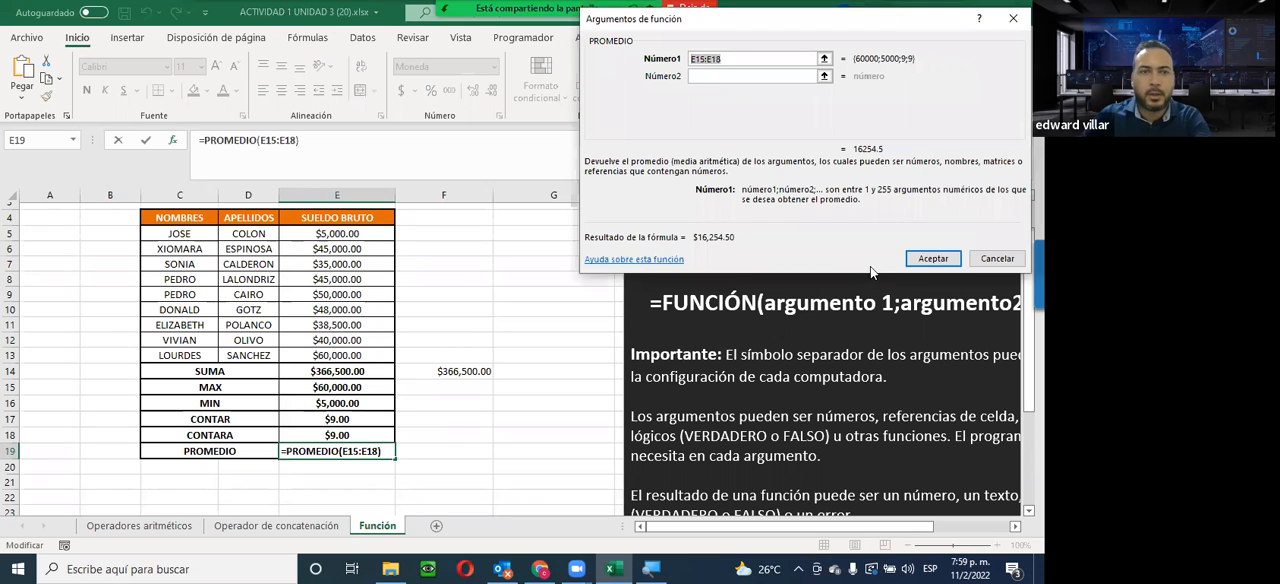
pyautogui.moveTo(325, 233); pyautogui.dragTo(326, 356)
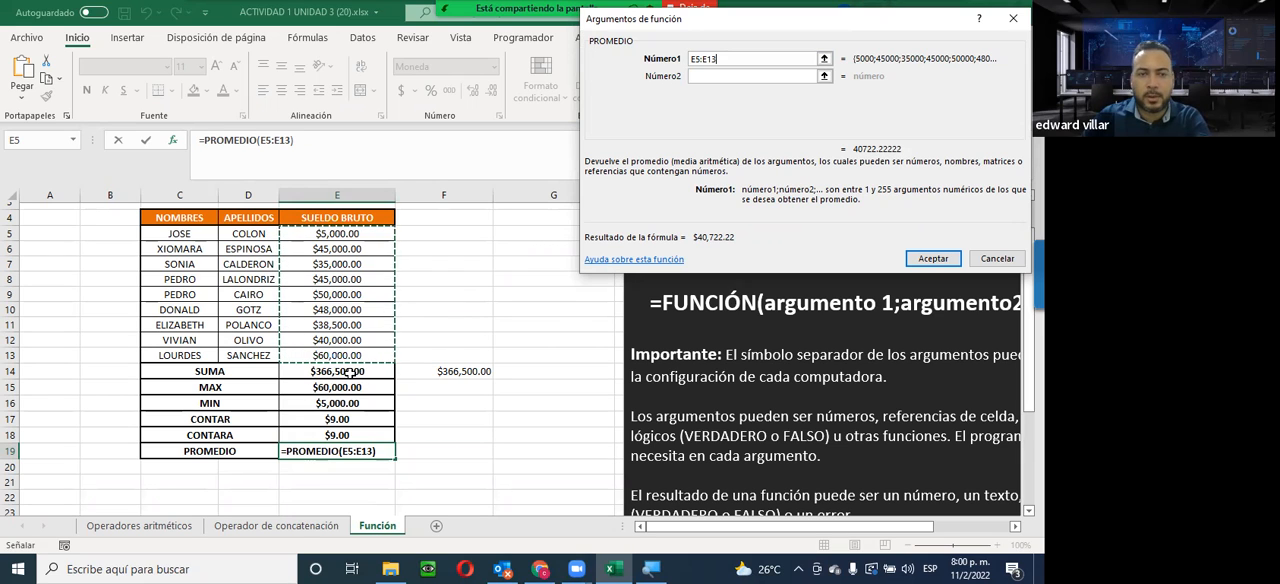
pyautogui.click(929, 259)
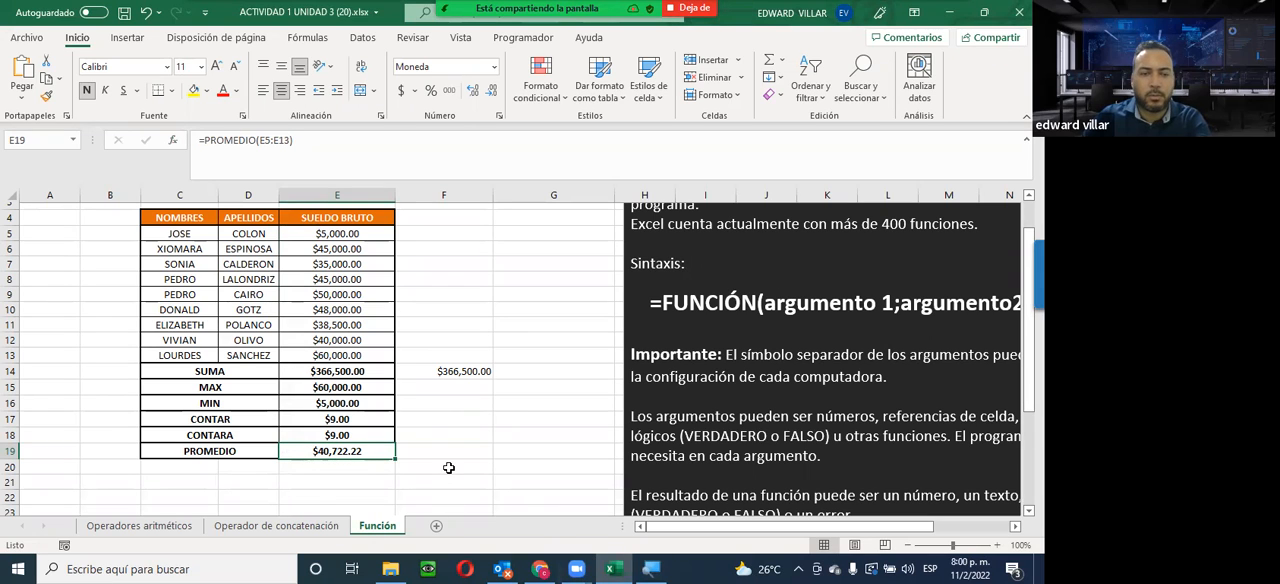
# Open Calculadora, divide 366,500 by 9 to check the PROMEDIO result, and close the calculator
pyautogui.press('super')
pyautogui.write('CA')
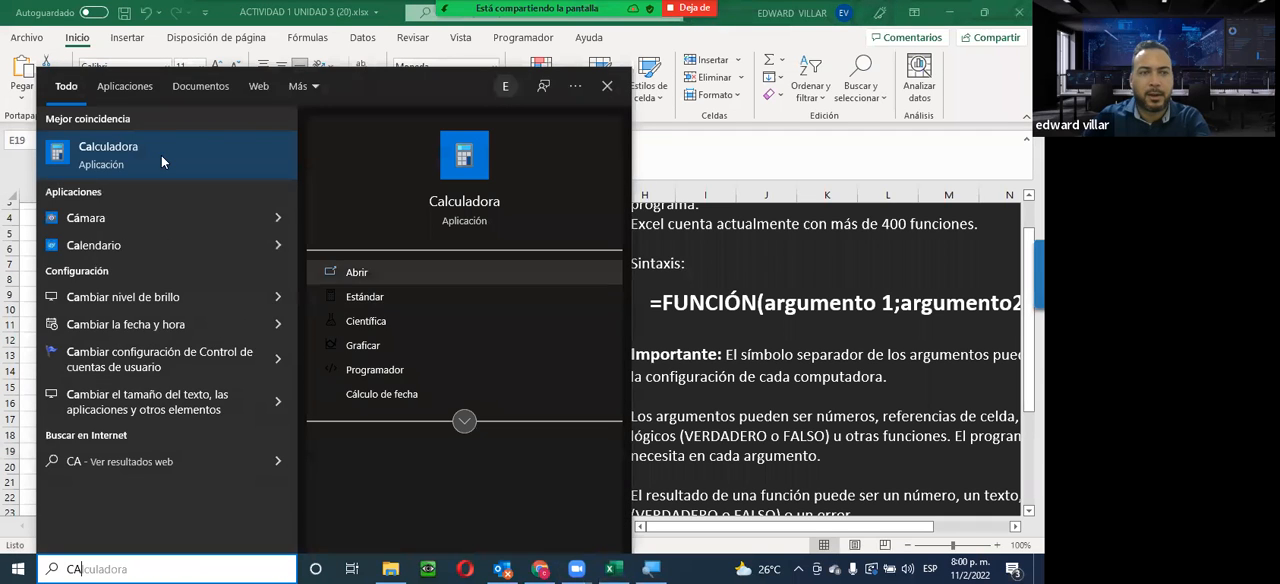
pyautogui.click(164, 152)
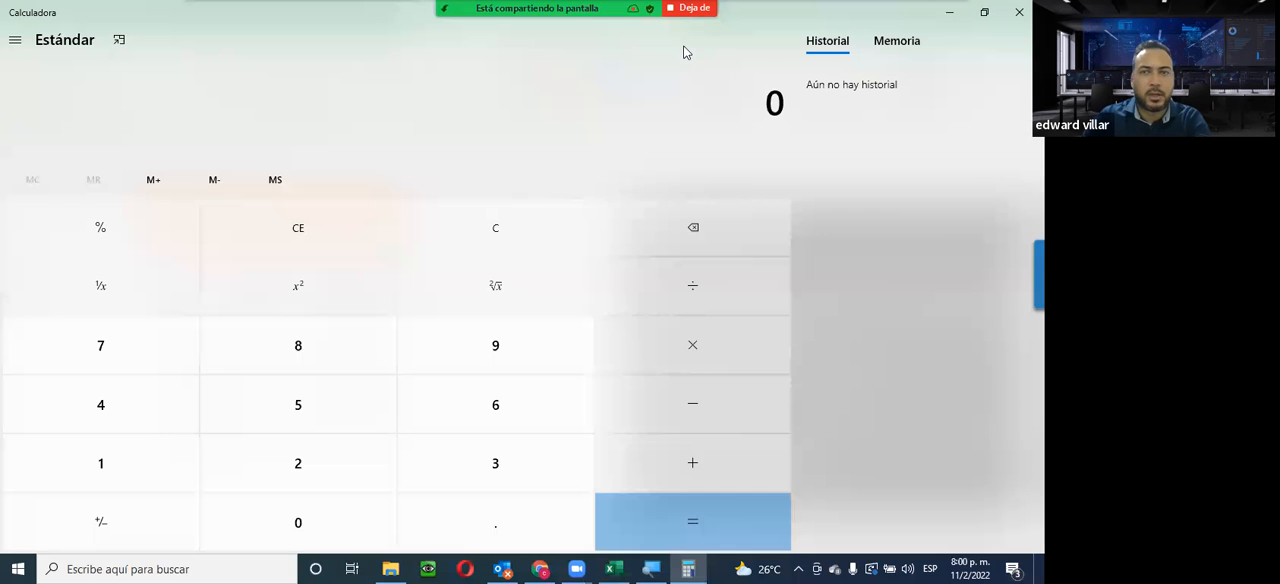
pyautogui.click(984, 12)
pyautogui.write('366,500')
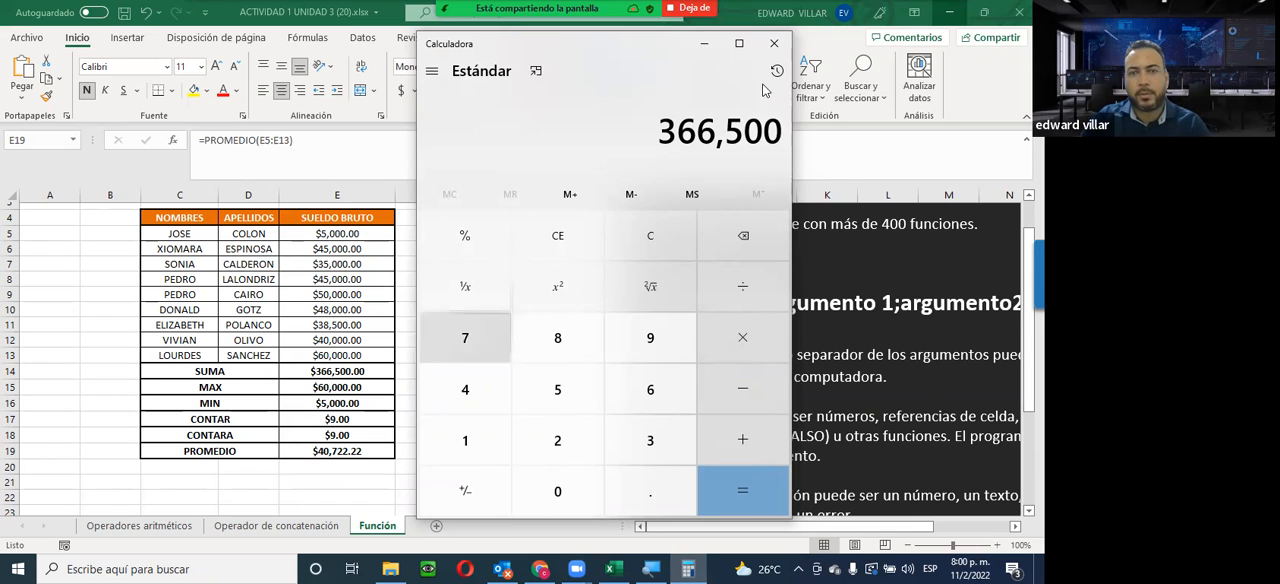
pyautogui.click(732, 300)
pyautogui.click(659, 345)
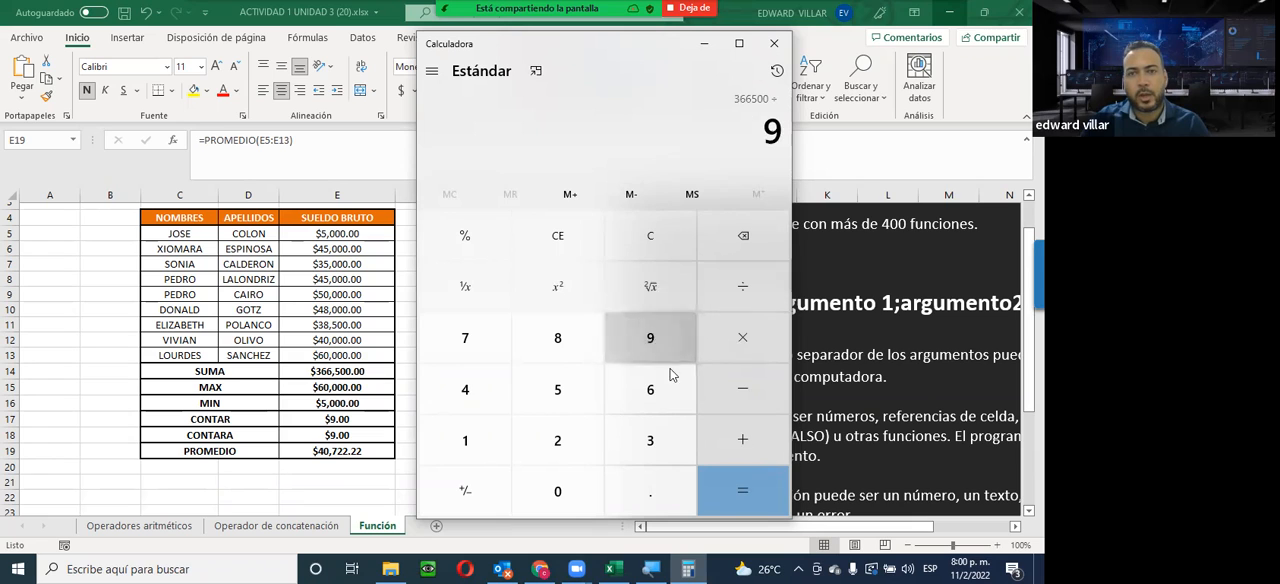
pyautogui.click(738, 498)
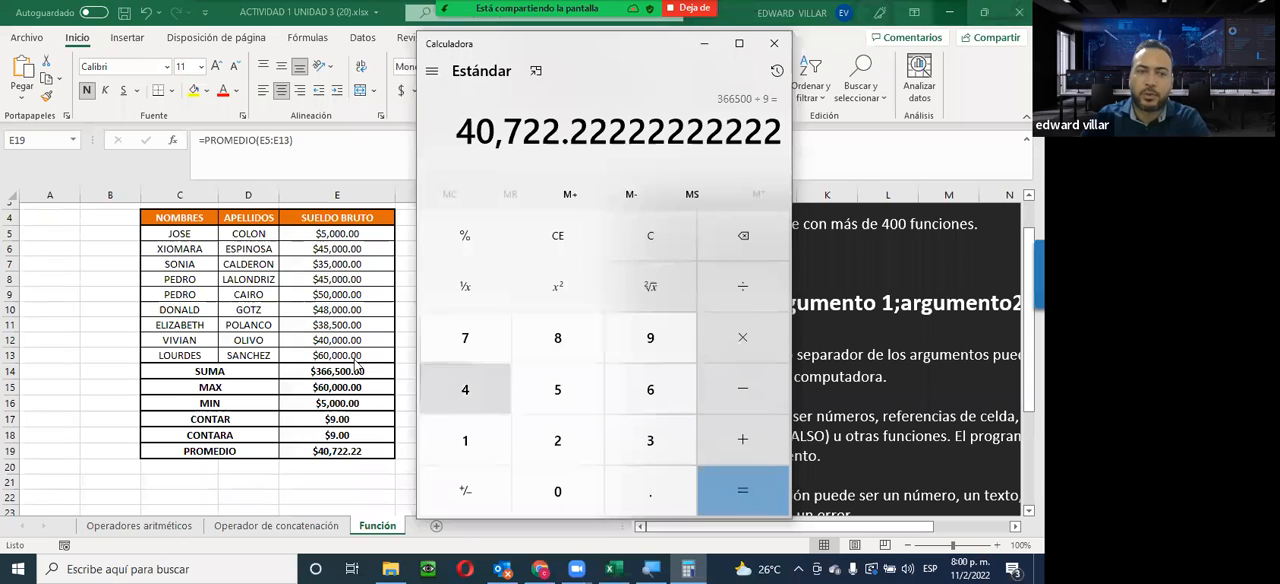
pyautogui.click(775, 45)
# Review the completed Función sheet and briefly revisit the Operador de concatenación sheet
pyautogui.scroll(-1, 490, 339)
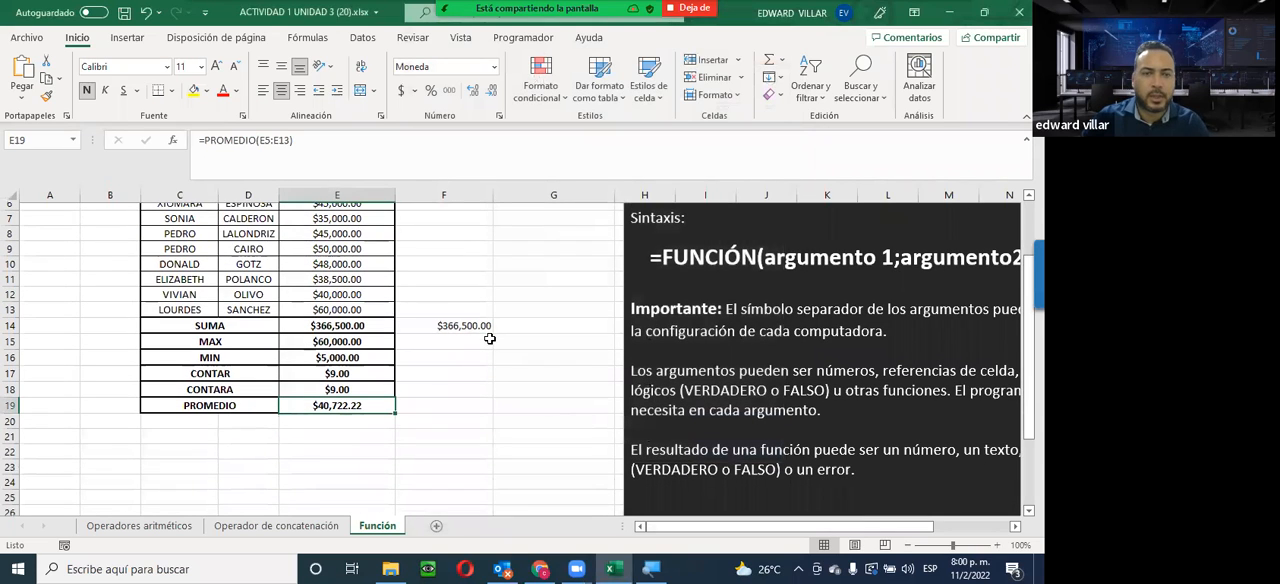
pyautogui.scroll(-5, 490, 339)
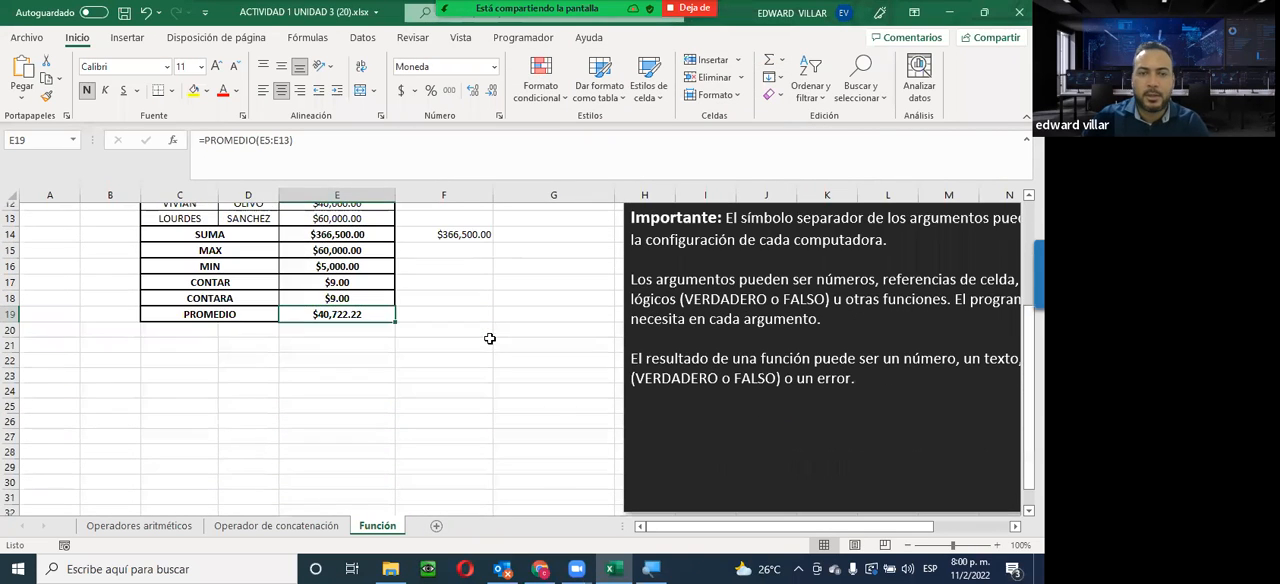
pyautogui.scroll(3, 490, 339)
pyautogui.scroll(4, 490, 339)
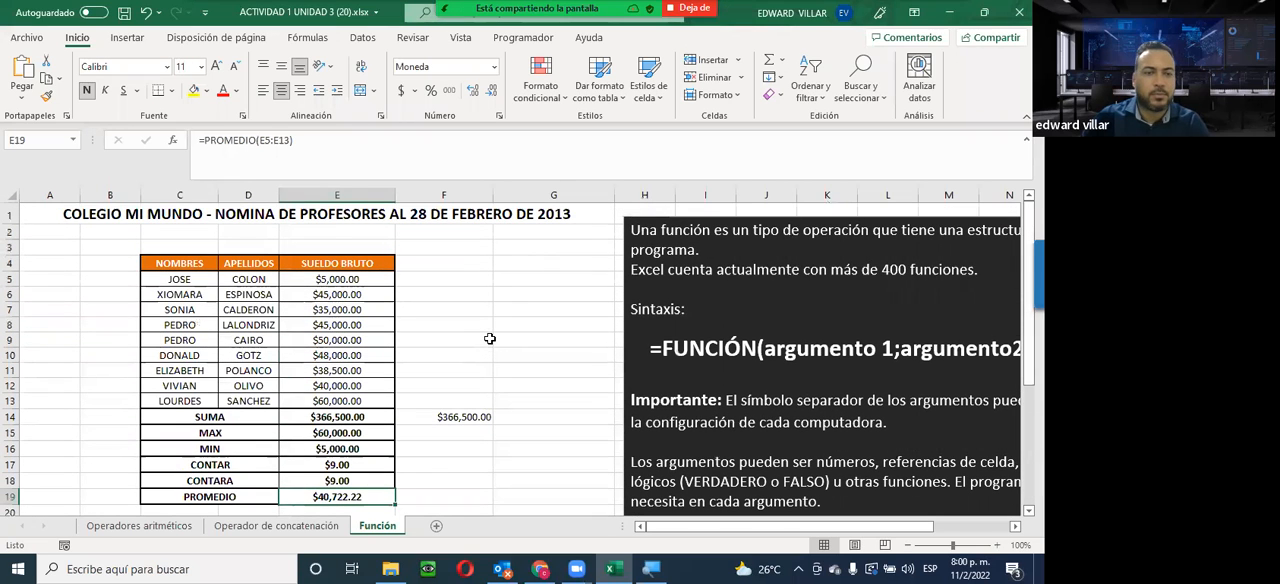
pyautogui.click(318, 520)
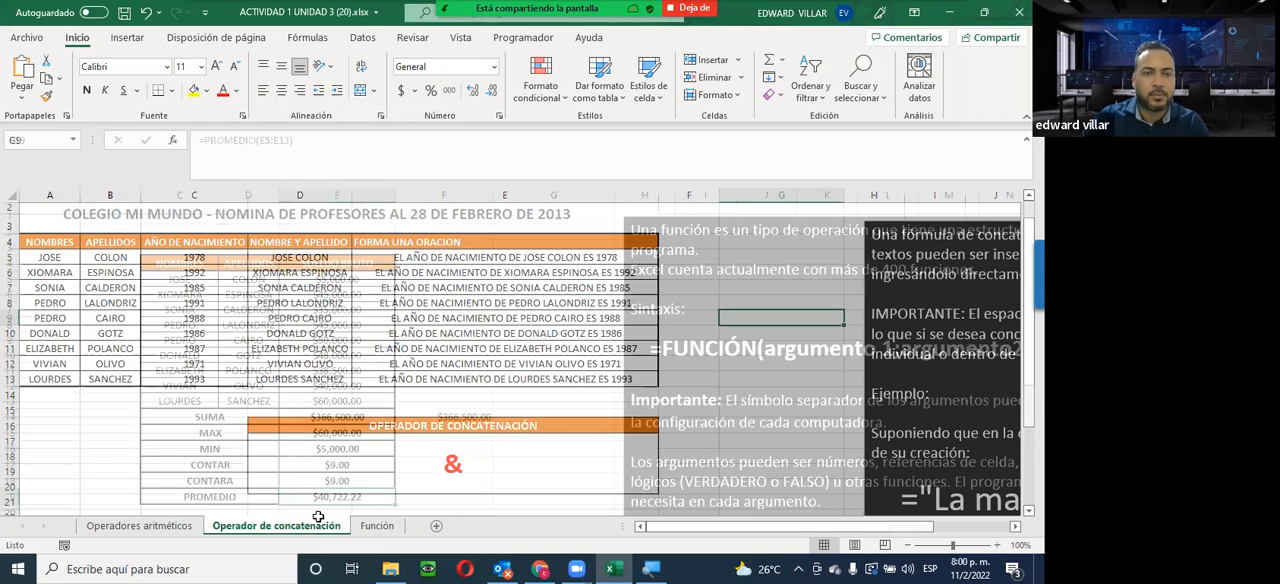
pyautogui.click(379, 526)
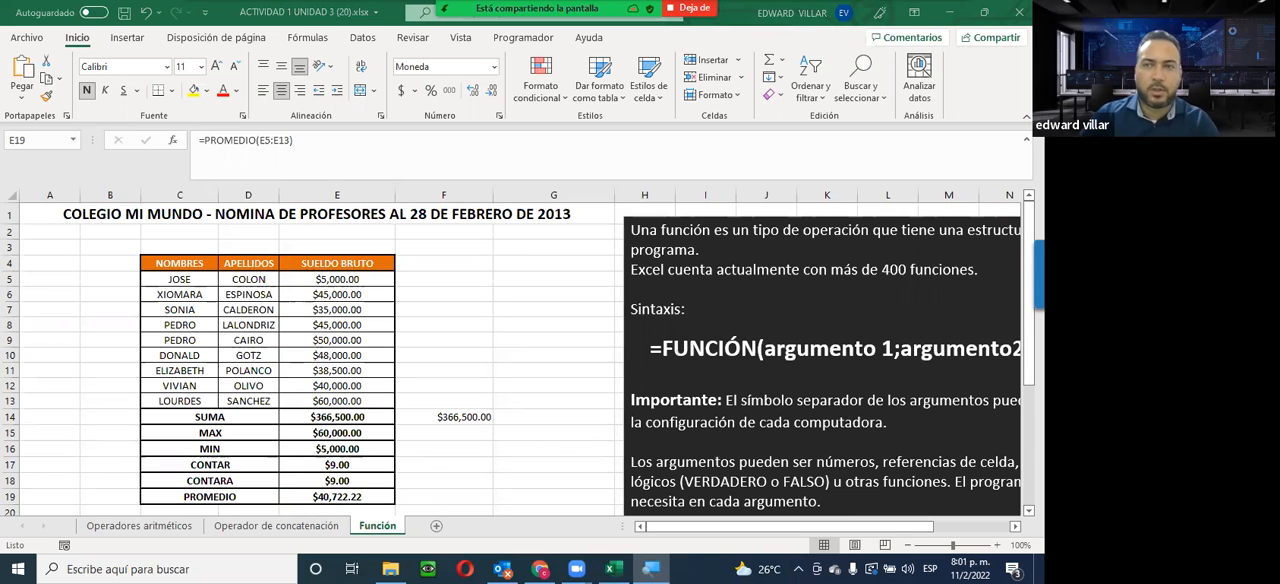
# Switch to the MS Excel course page in Chrome and highlight the Foro Socialización and Evaluación guía Infotep Virtual entries
pyautogui.click(950, 13)
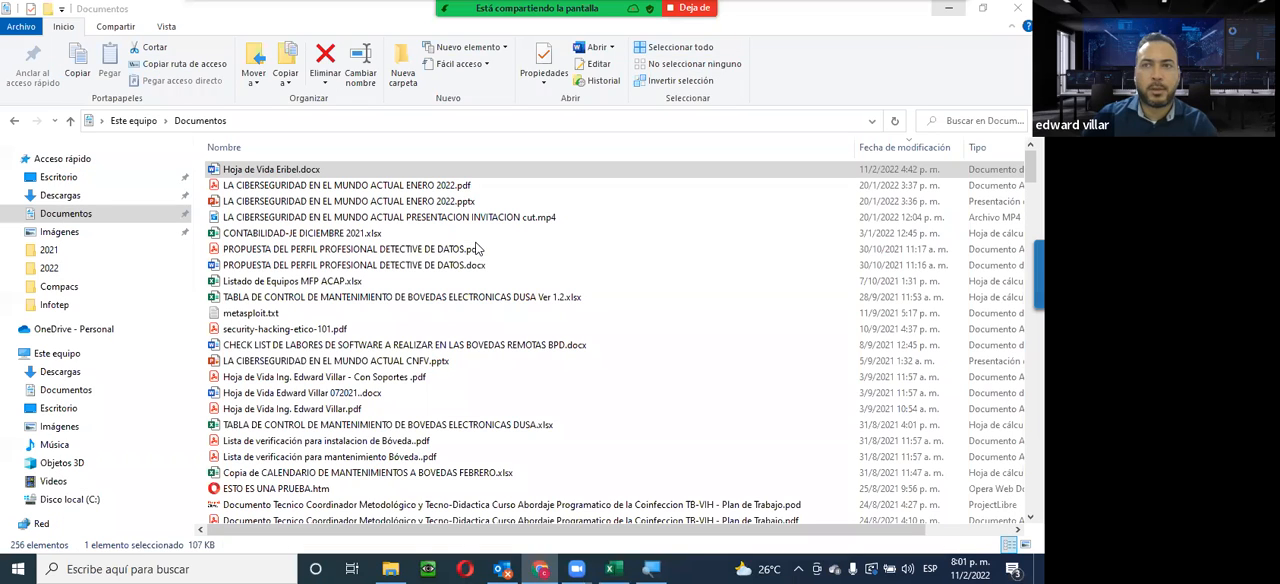
pyautogui.click(985, 11)
pyautogui.click(549, 569)
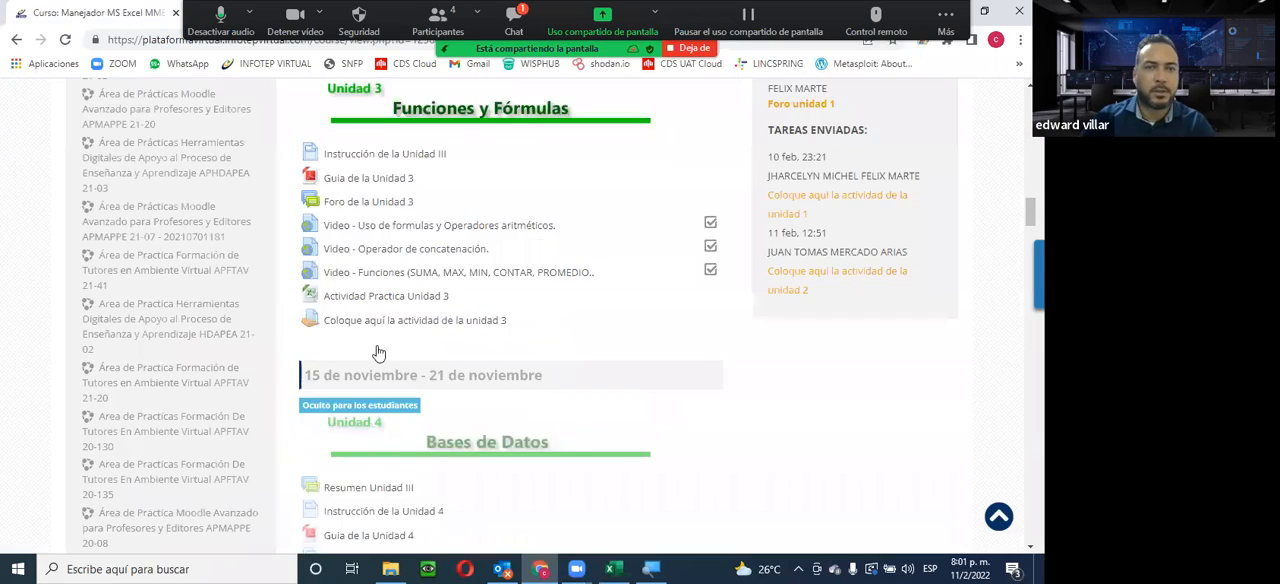
pyautogui.scroll(10, 378, 353)
pyautogui.scroll(10, 385, 355)
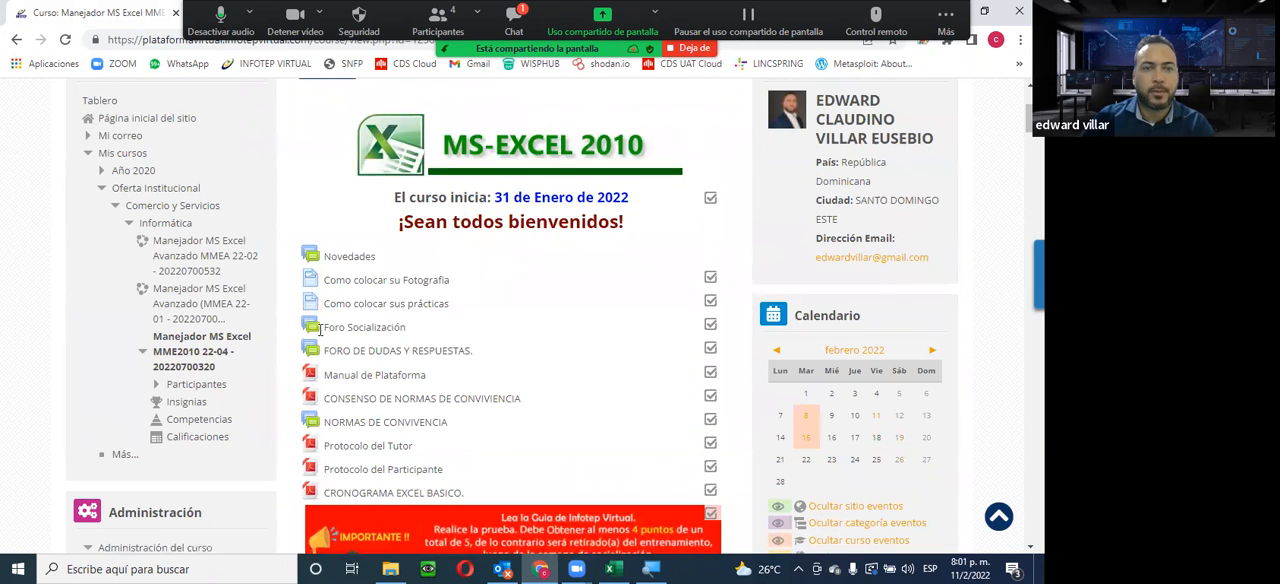
pyautogui.tripleClick(320, 331)
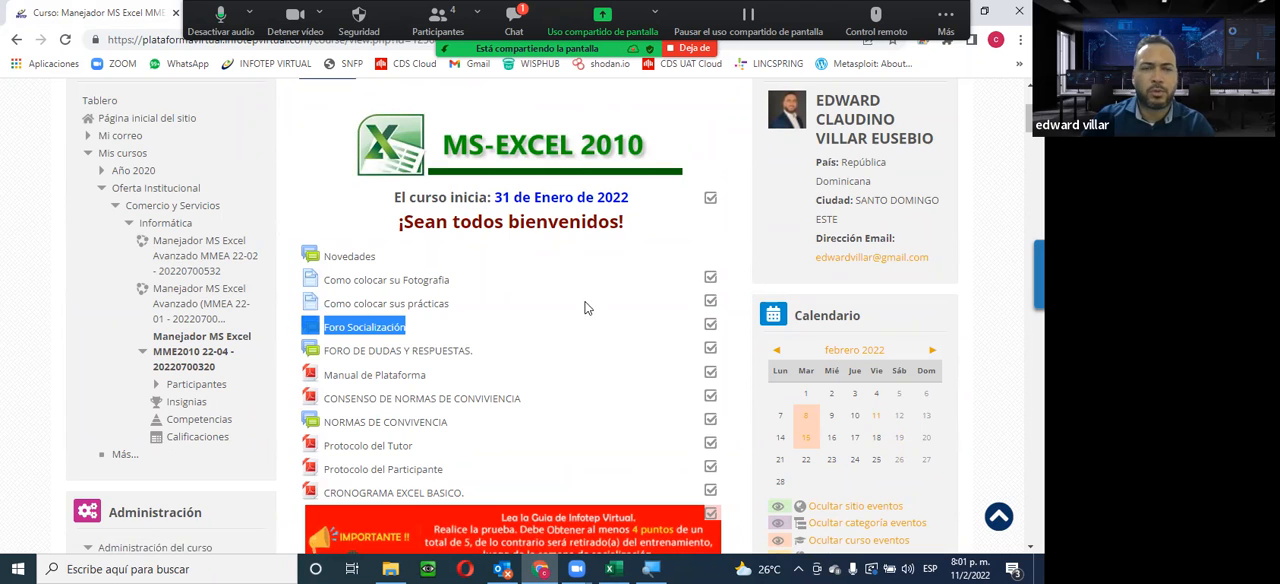
pyautogui.scroll(-2, 586, 308)
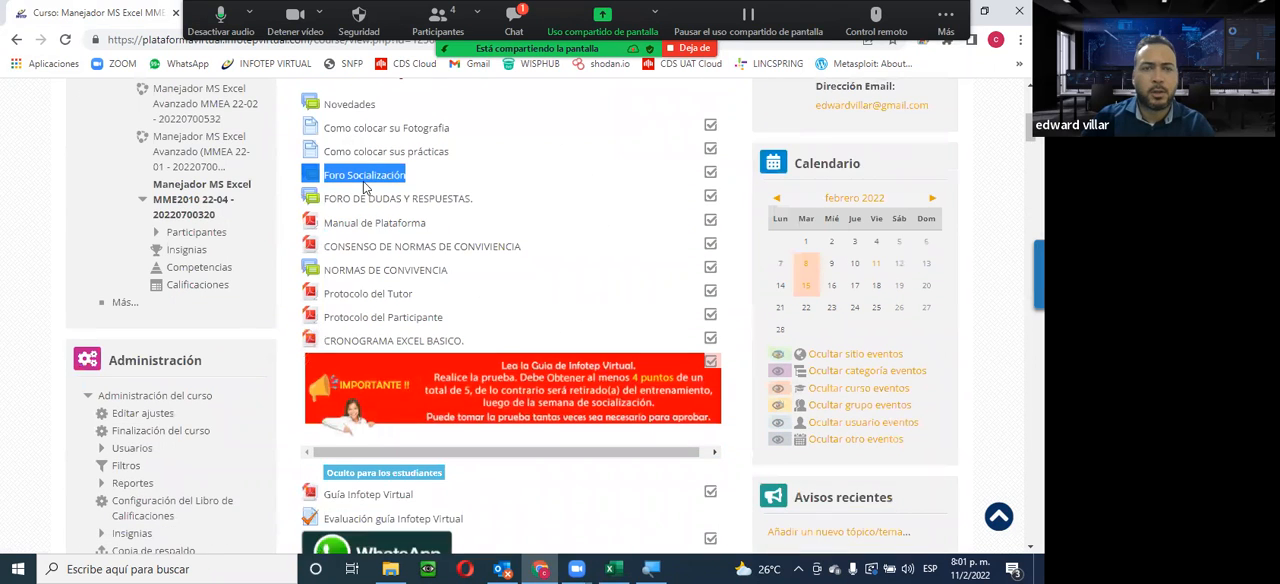
pyautogui.scroll(-2, 478, 434)
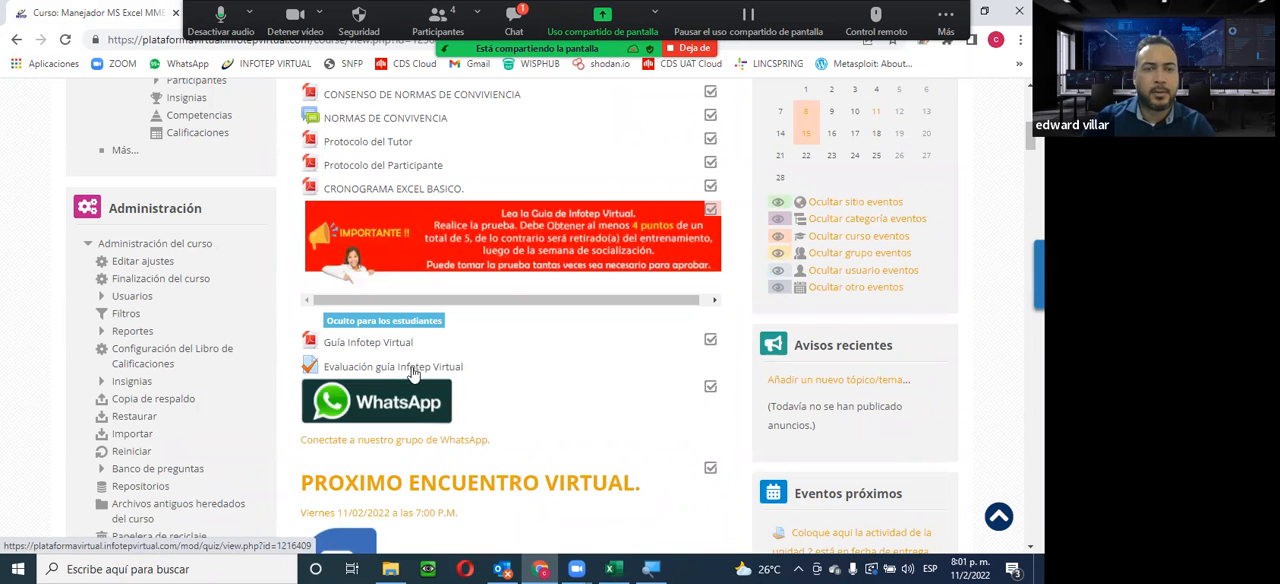
pyautogui.moveTo(391, 370); pyautogui.dragTo(300, 363)
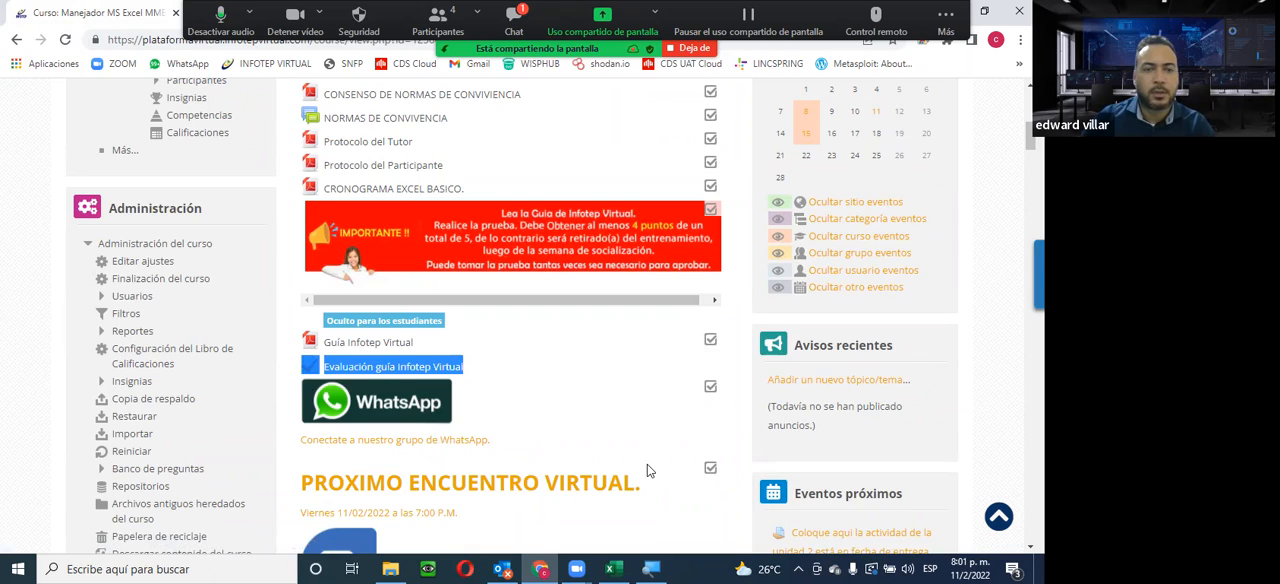
# Review the course page's unit sections through Unidad 5, highlighting the whole Unidad 4 Bases de Datos section along the way
pyautogui.scroll(-5, 647, 464)
pyautogui.scroll(-5, 647, 464)
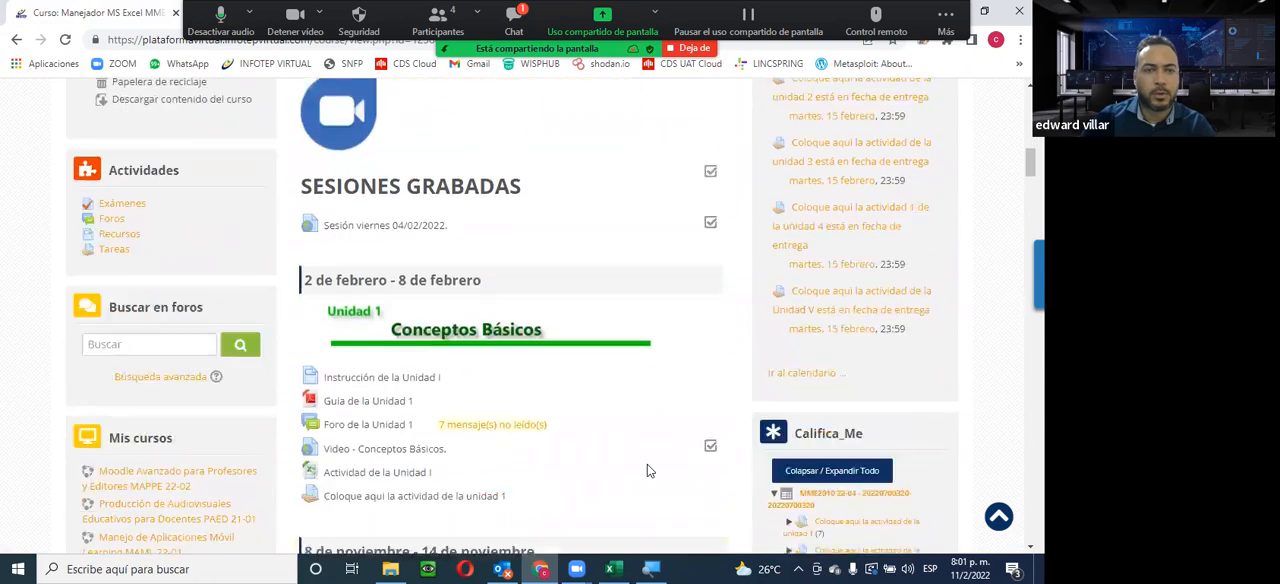
pyautogui.scroll(-6, 647, 464)
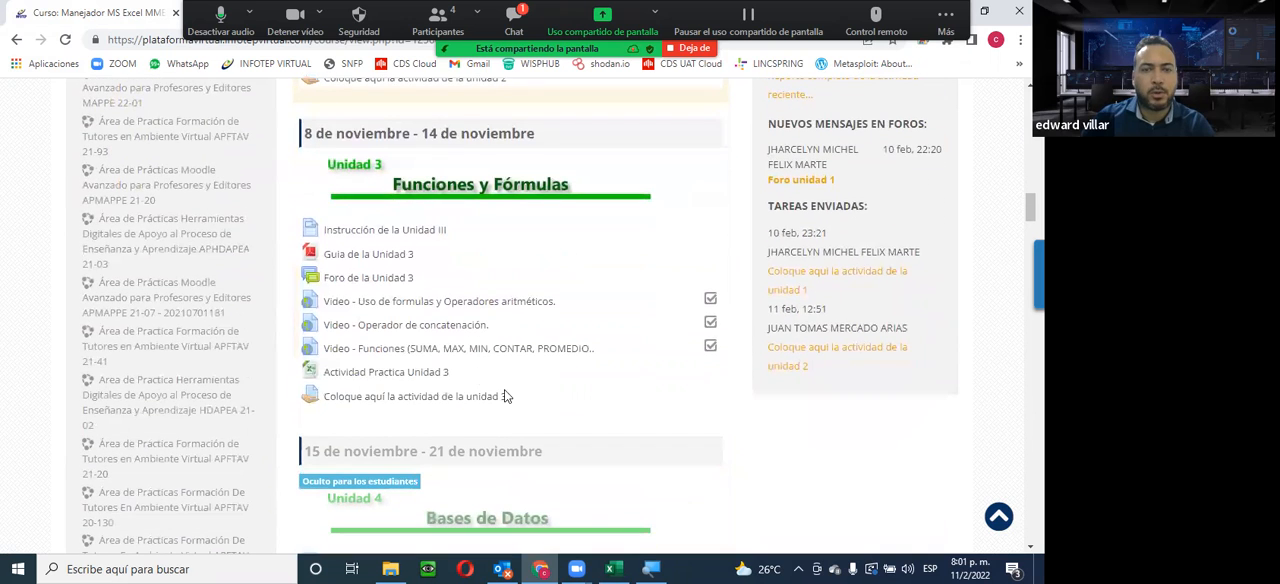
pyautogui.scroll(-1, 448, 406)
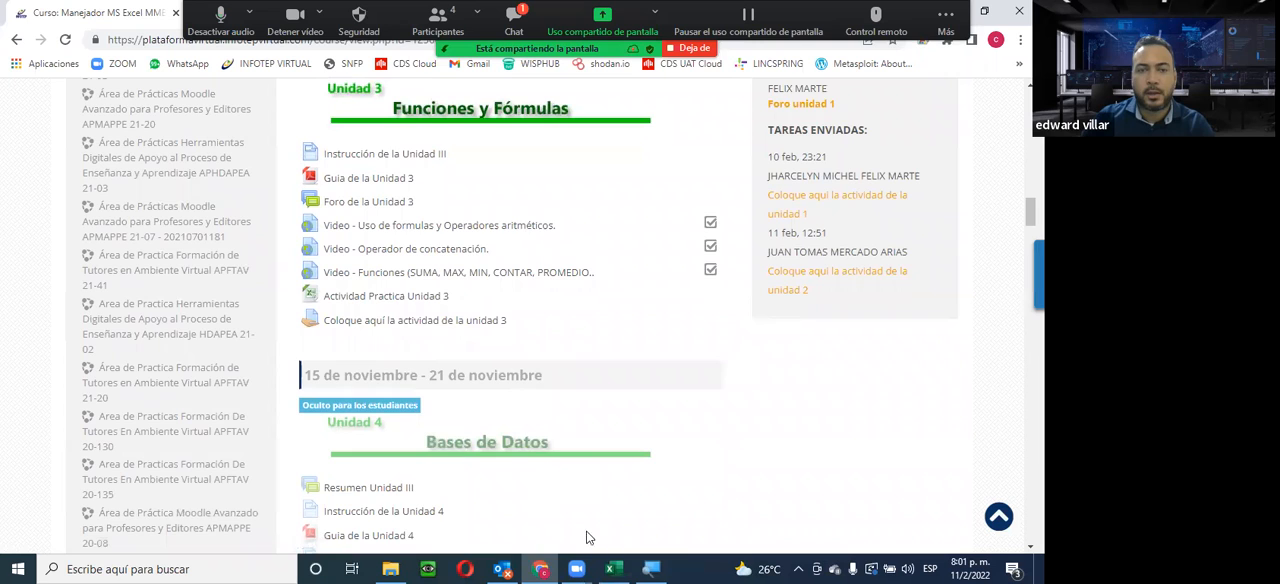
pyautogui.scroll(-2, 515, 501)
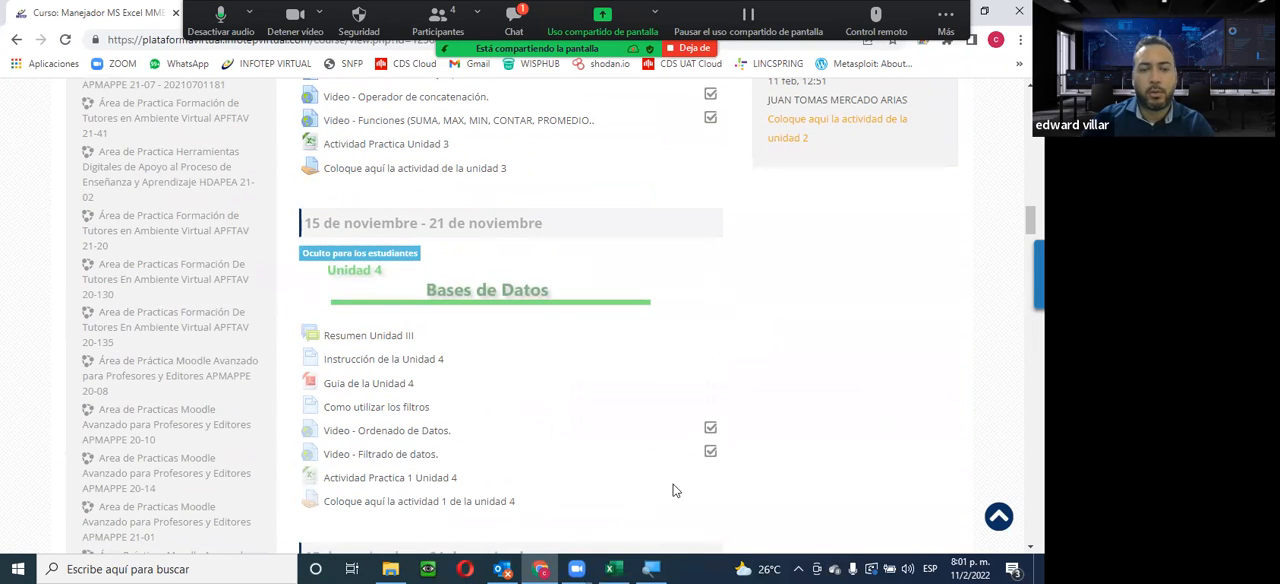
pyautogui.moveTo(483, 488); pyautogui.dragTo(299, 222)
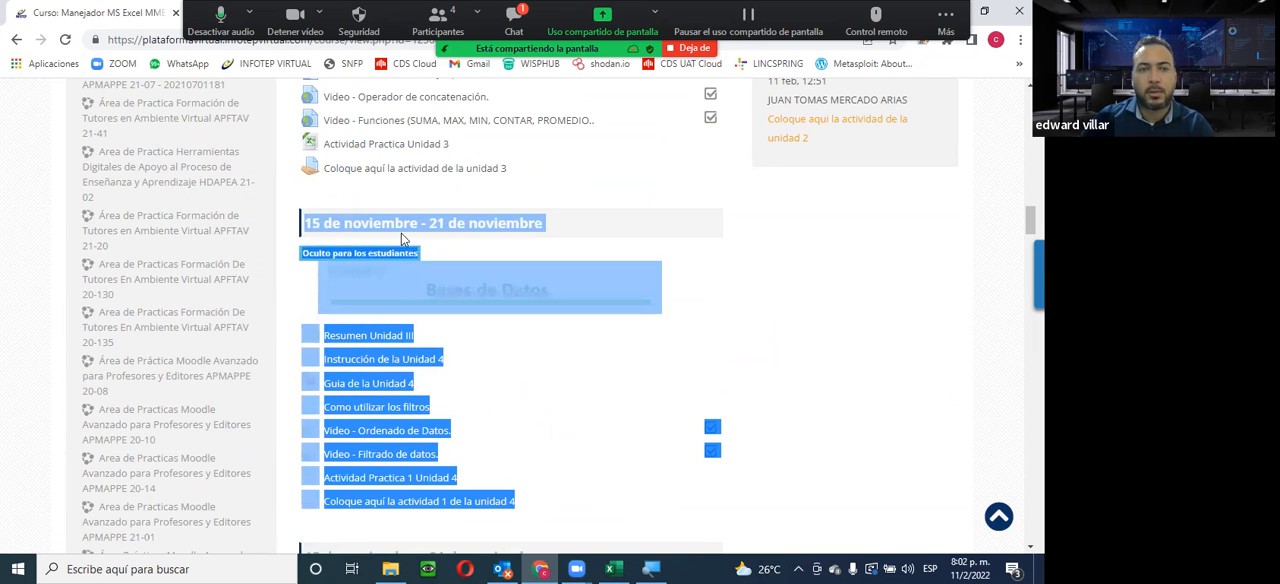
pyautogui.click(577, 260)
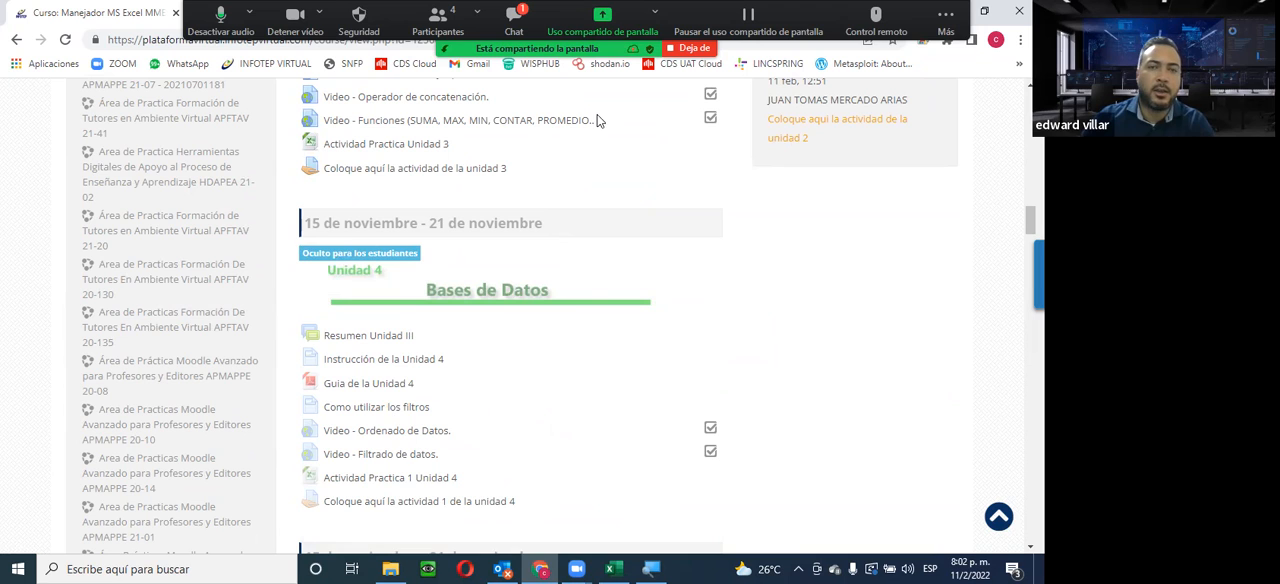
pyautogui.scroll(-5, 524, 283)
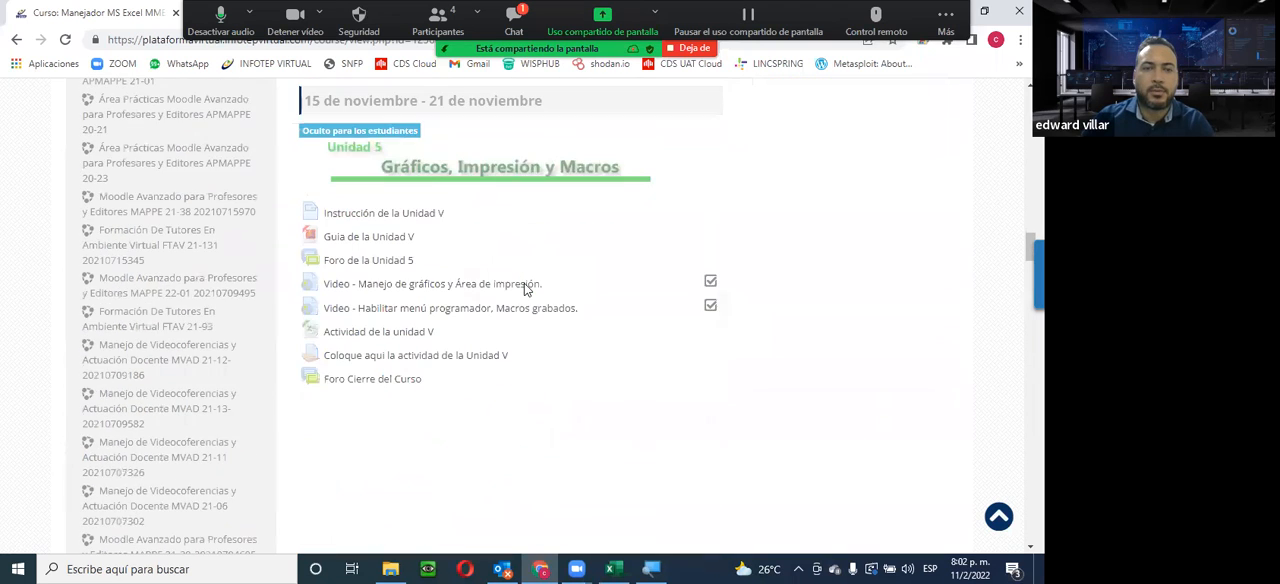
pyautogui.scroll(5, 527, 285)
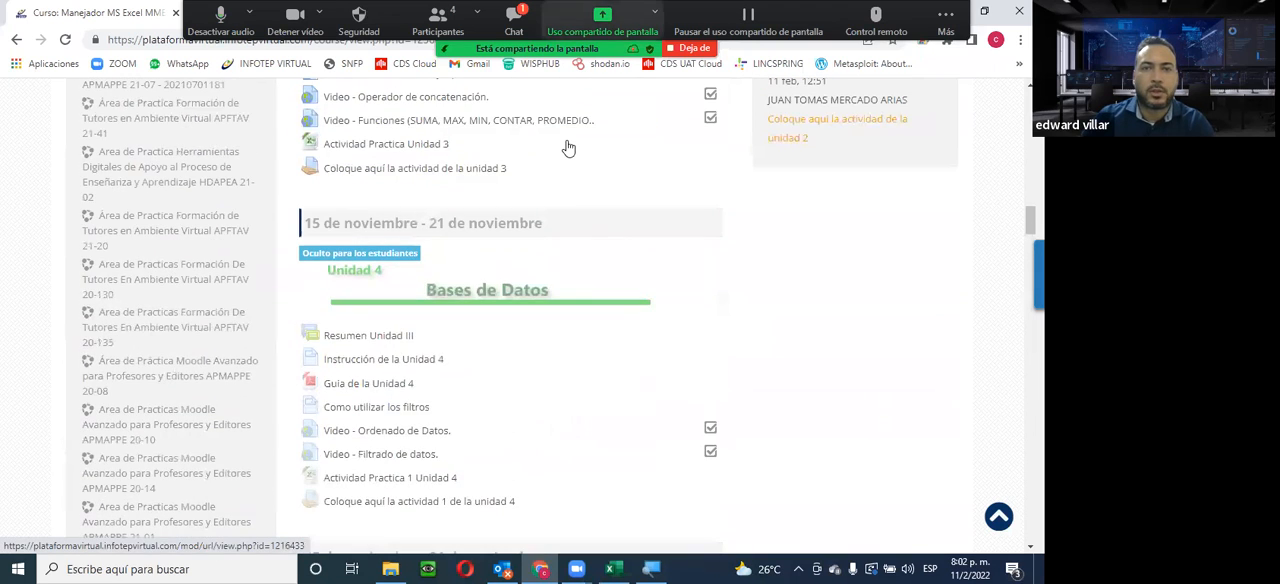
# Read the Zoom meeting chat, put it away, and return to the Unidad 2 and Unidad 3 sections of the course page
pyautogui.hotkey('alt', 'h')
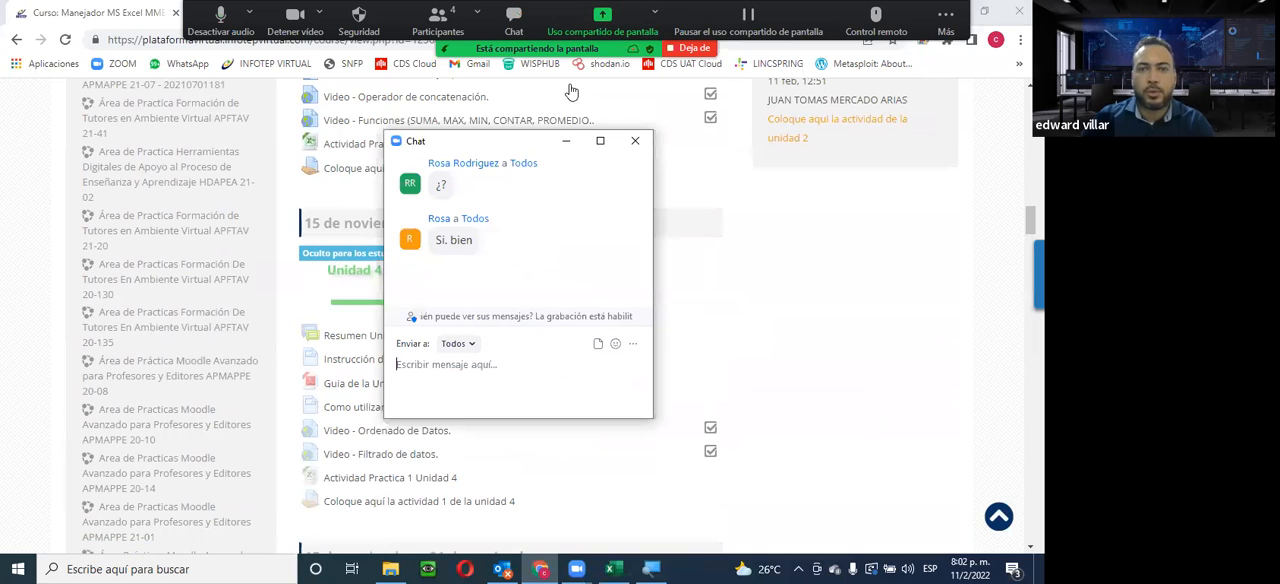
pyautogui.click(566, 141)
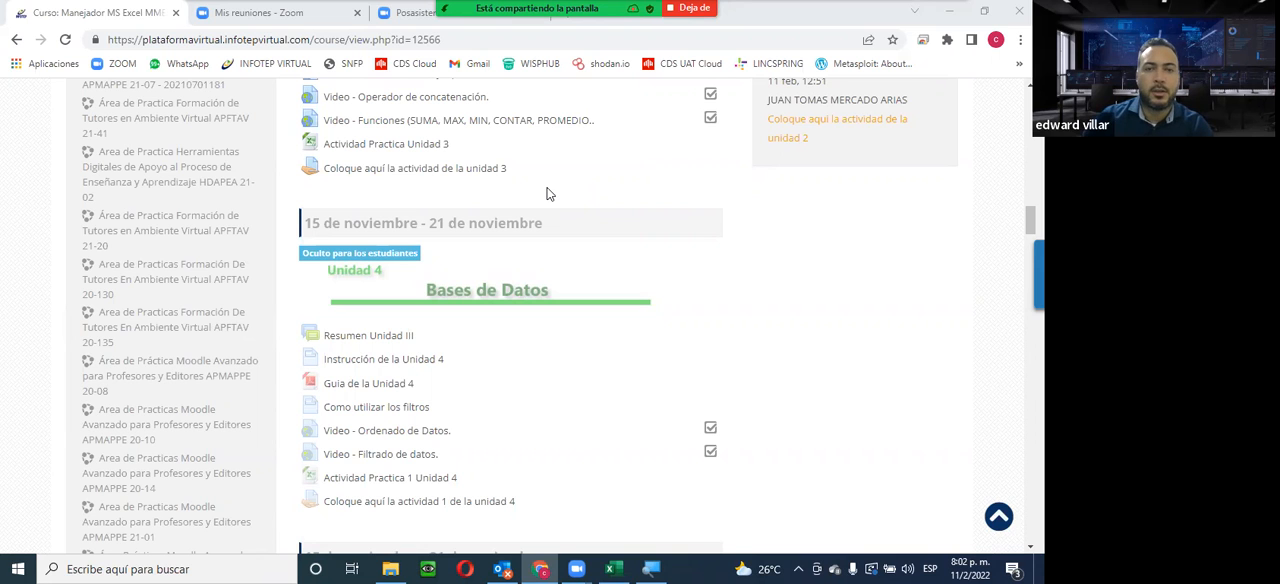
pyautogui.scroll(5, 532, 470)
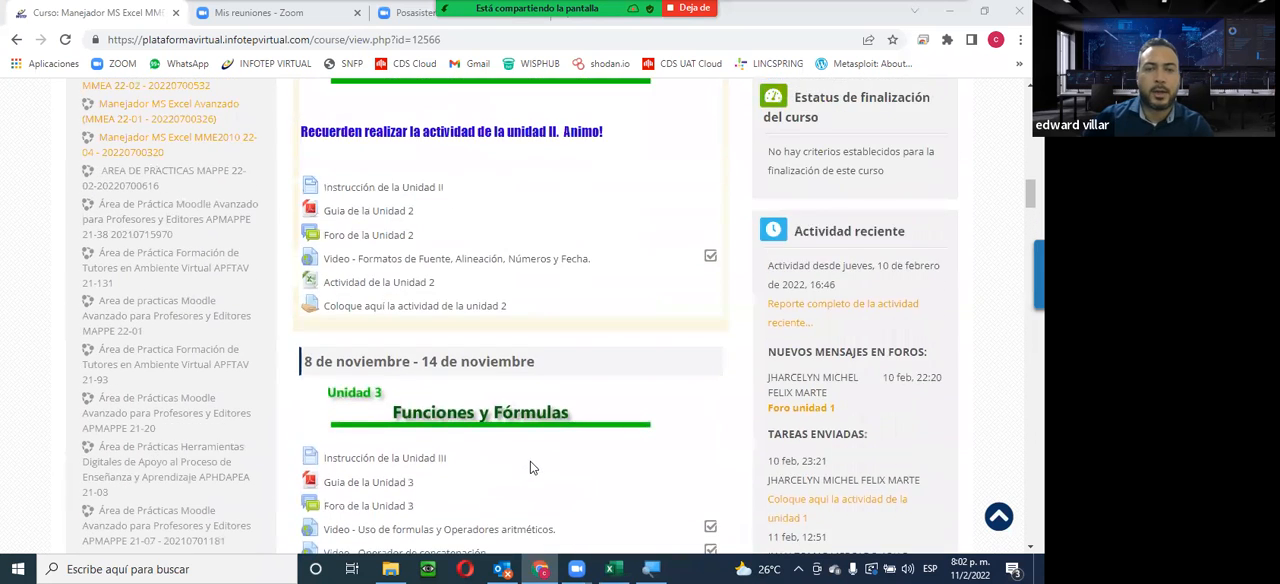